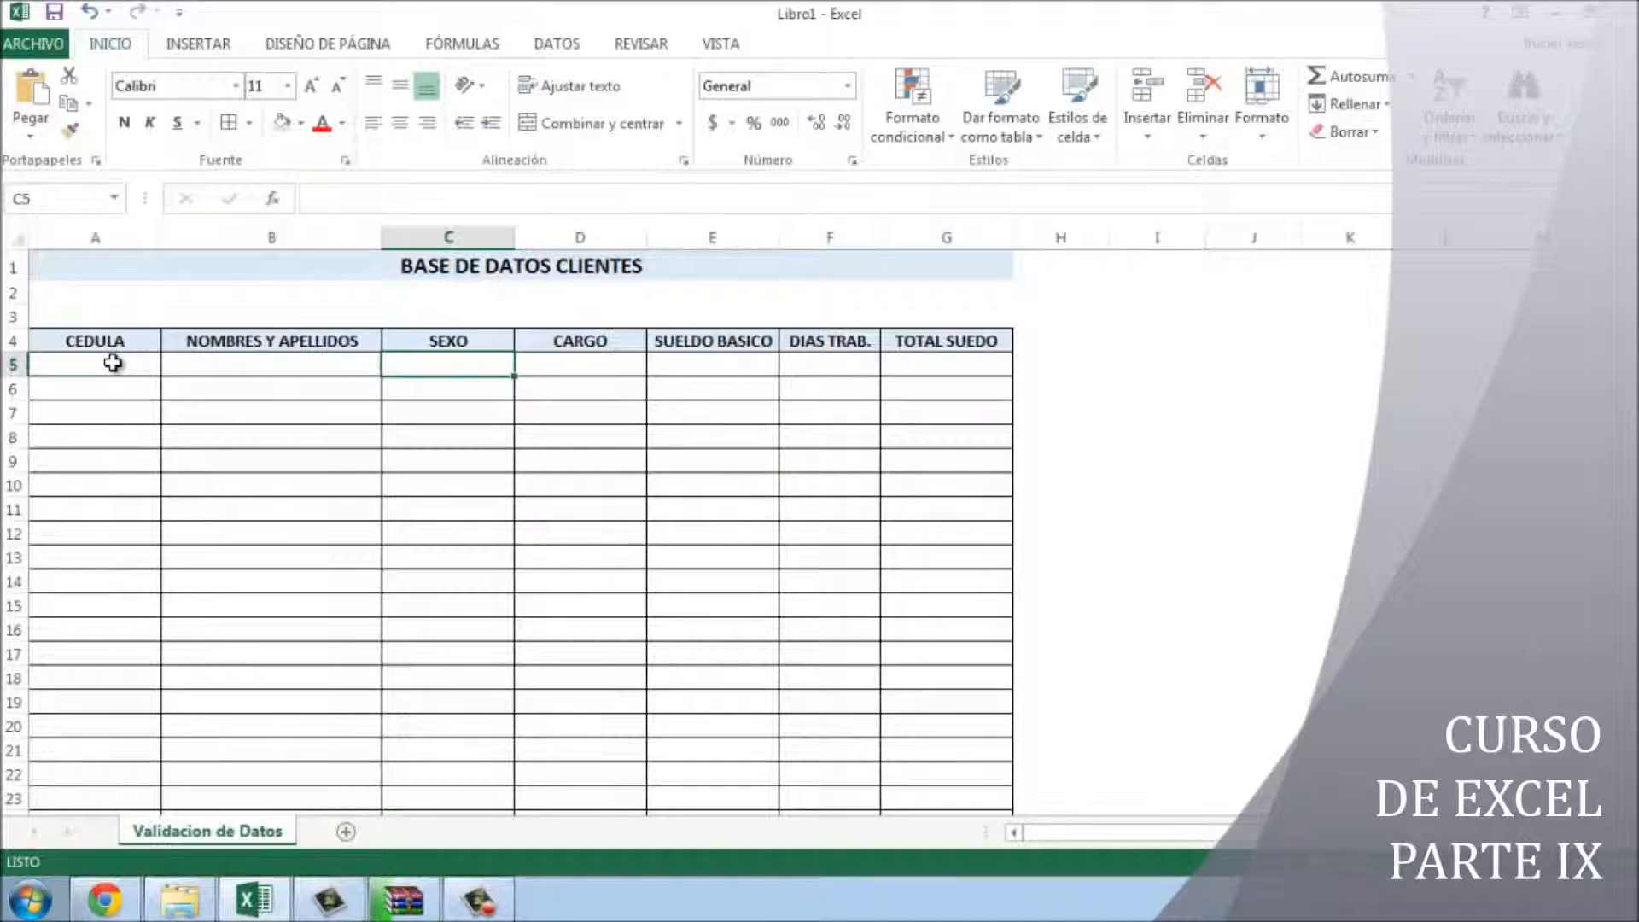
- Select cell C5 under the SEXO header
{"action": "left_click", "coordinate": [112, 362]}
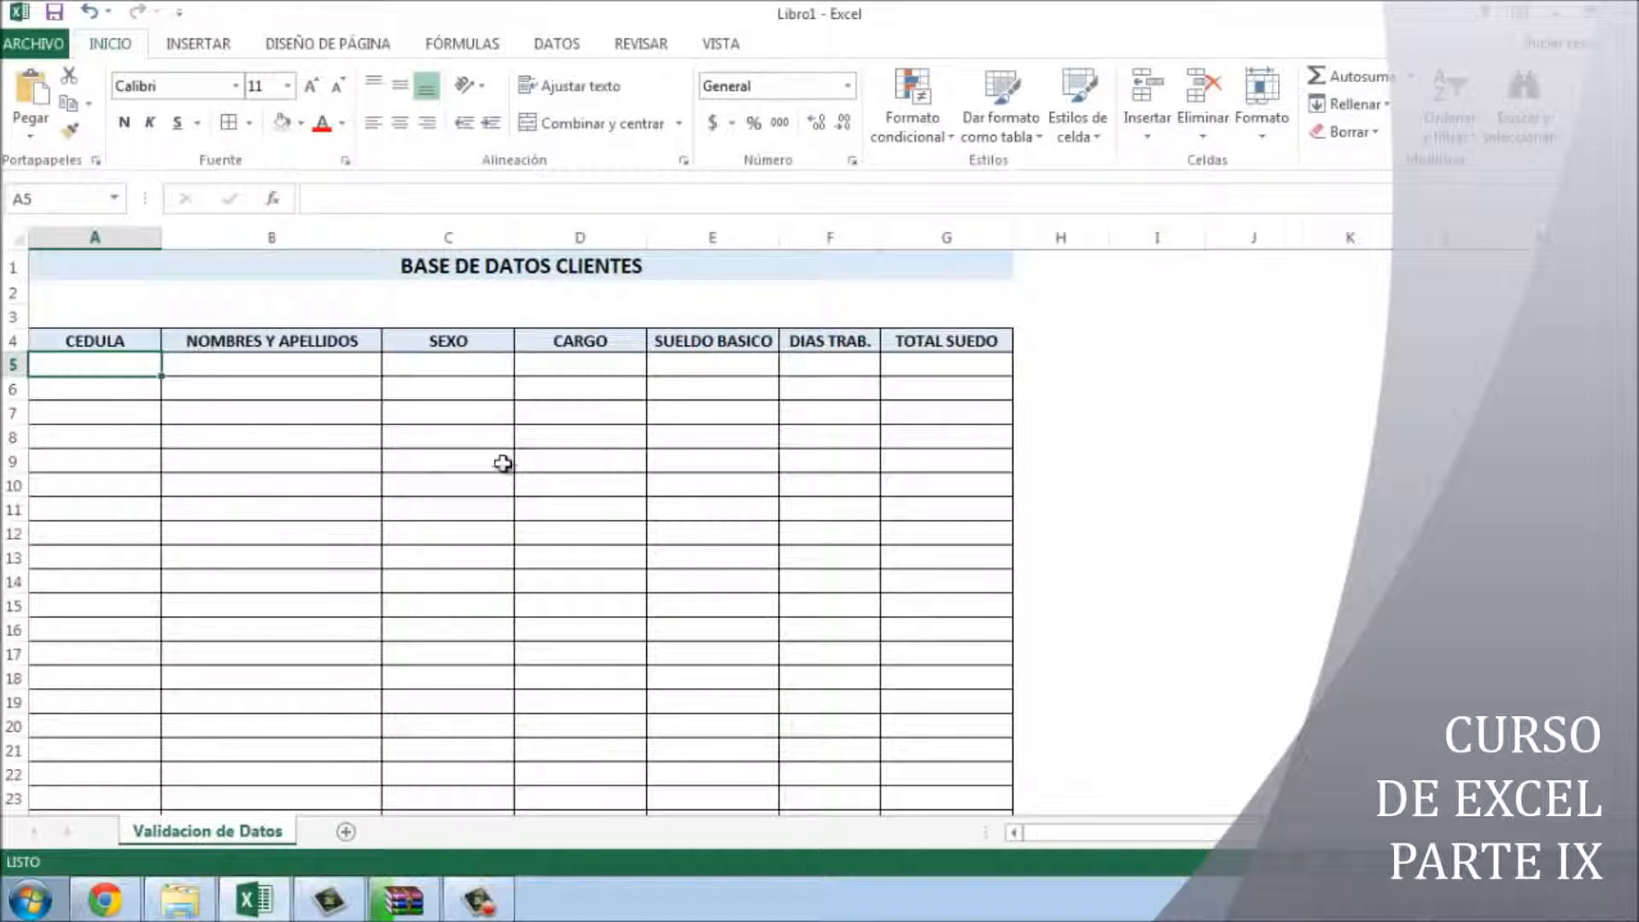
{"action": "scroll", "coordinate": [501, 498], "scroll_direction": "down", "scroll_amount": 1}
{"action": "scroll", "coordinate": [501, 499], "scroll_direction": "up", "scroll_amount": 1}
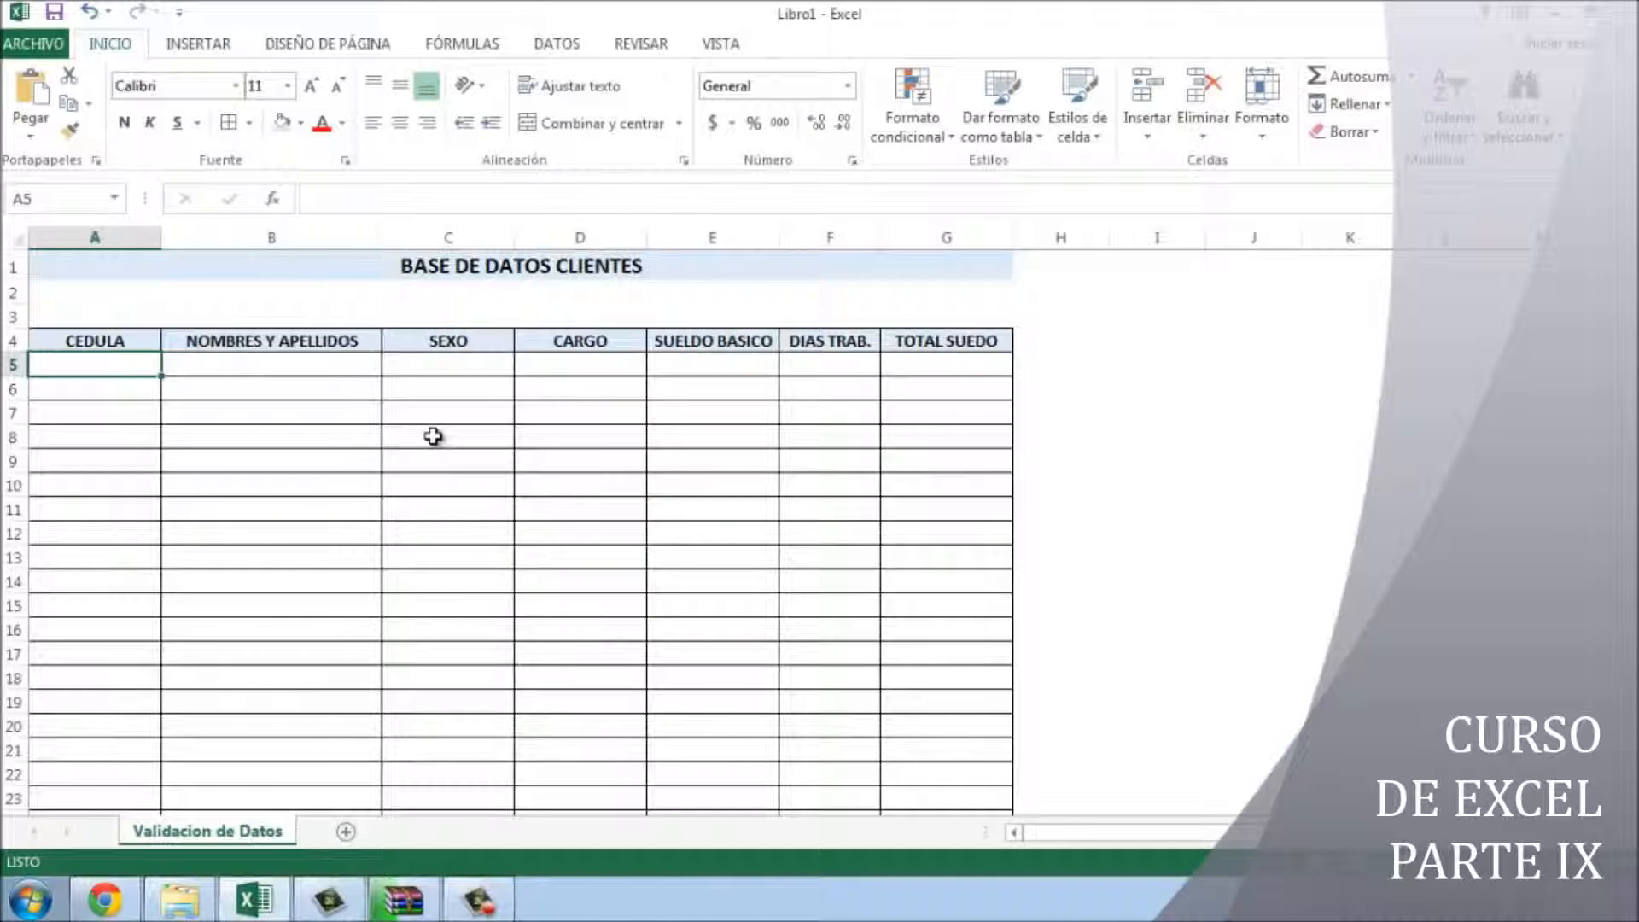
{"action": "left_click", "coordinate": [448, 365]}
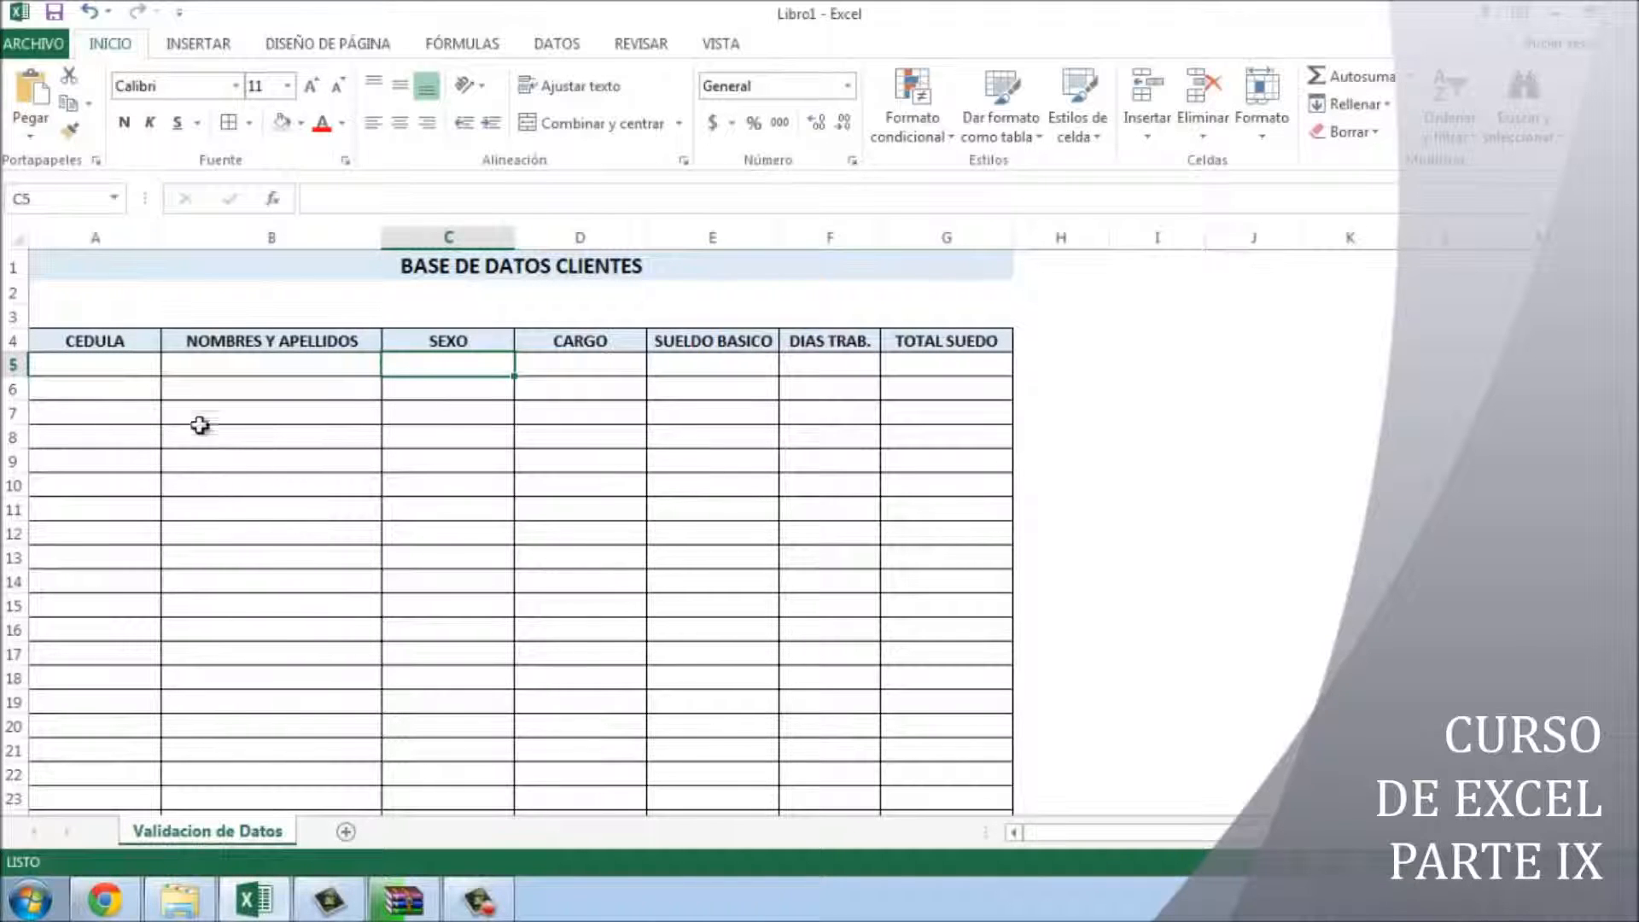
{"action": "left_click", "coordinate": [146, 363]}
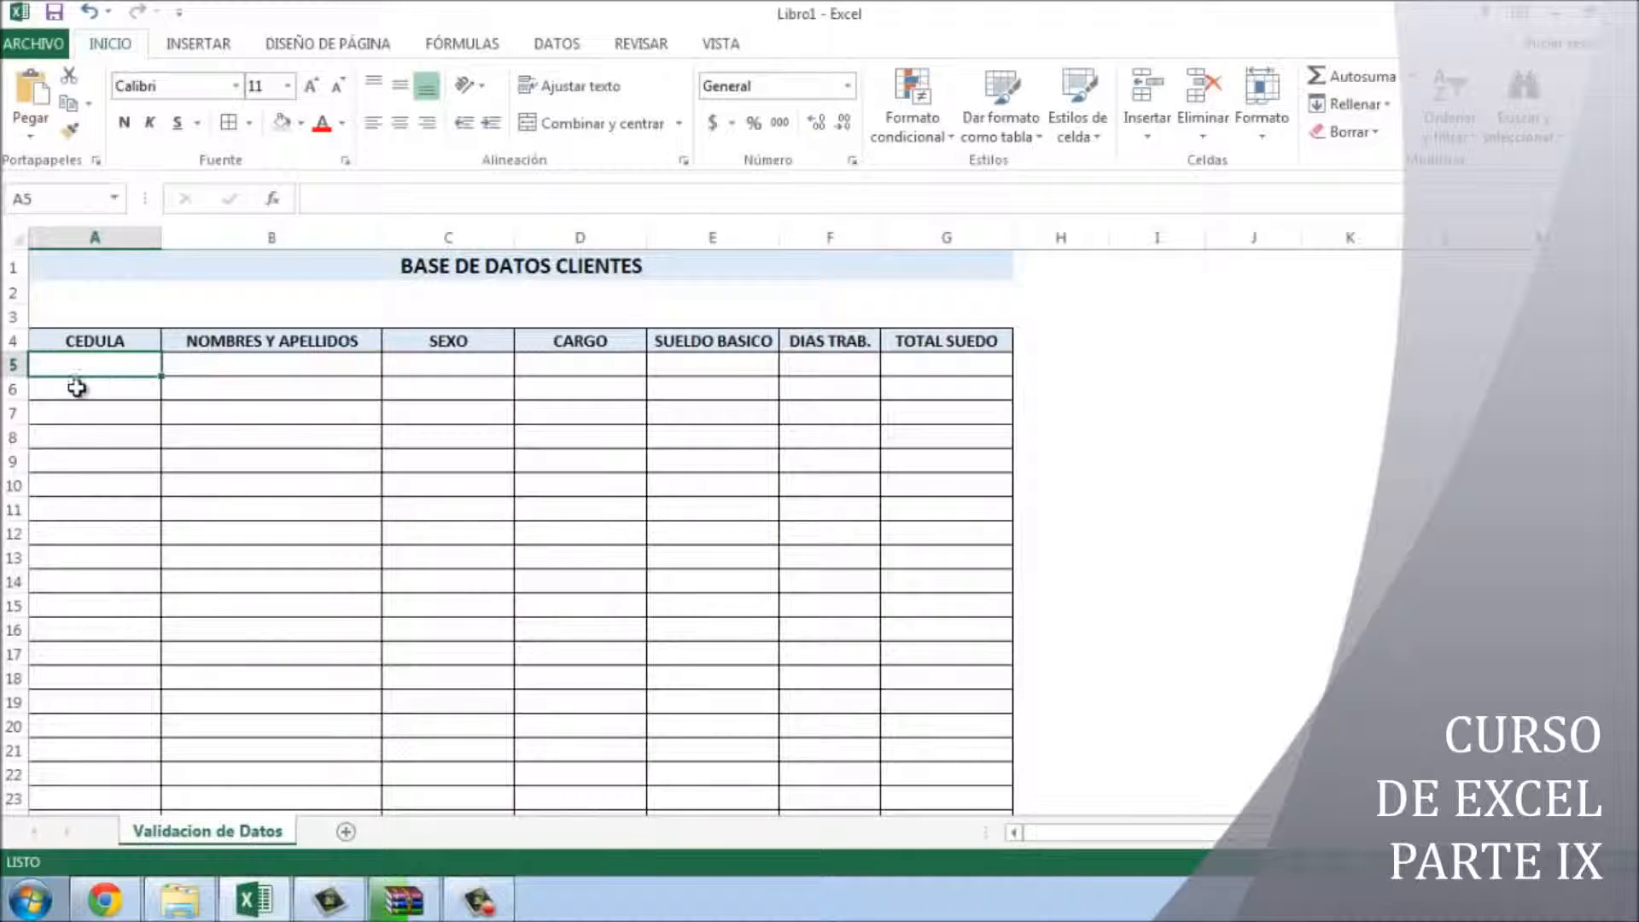
{"action": "left_click", "coordinate": [451, 367]}
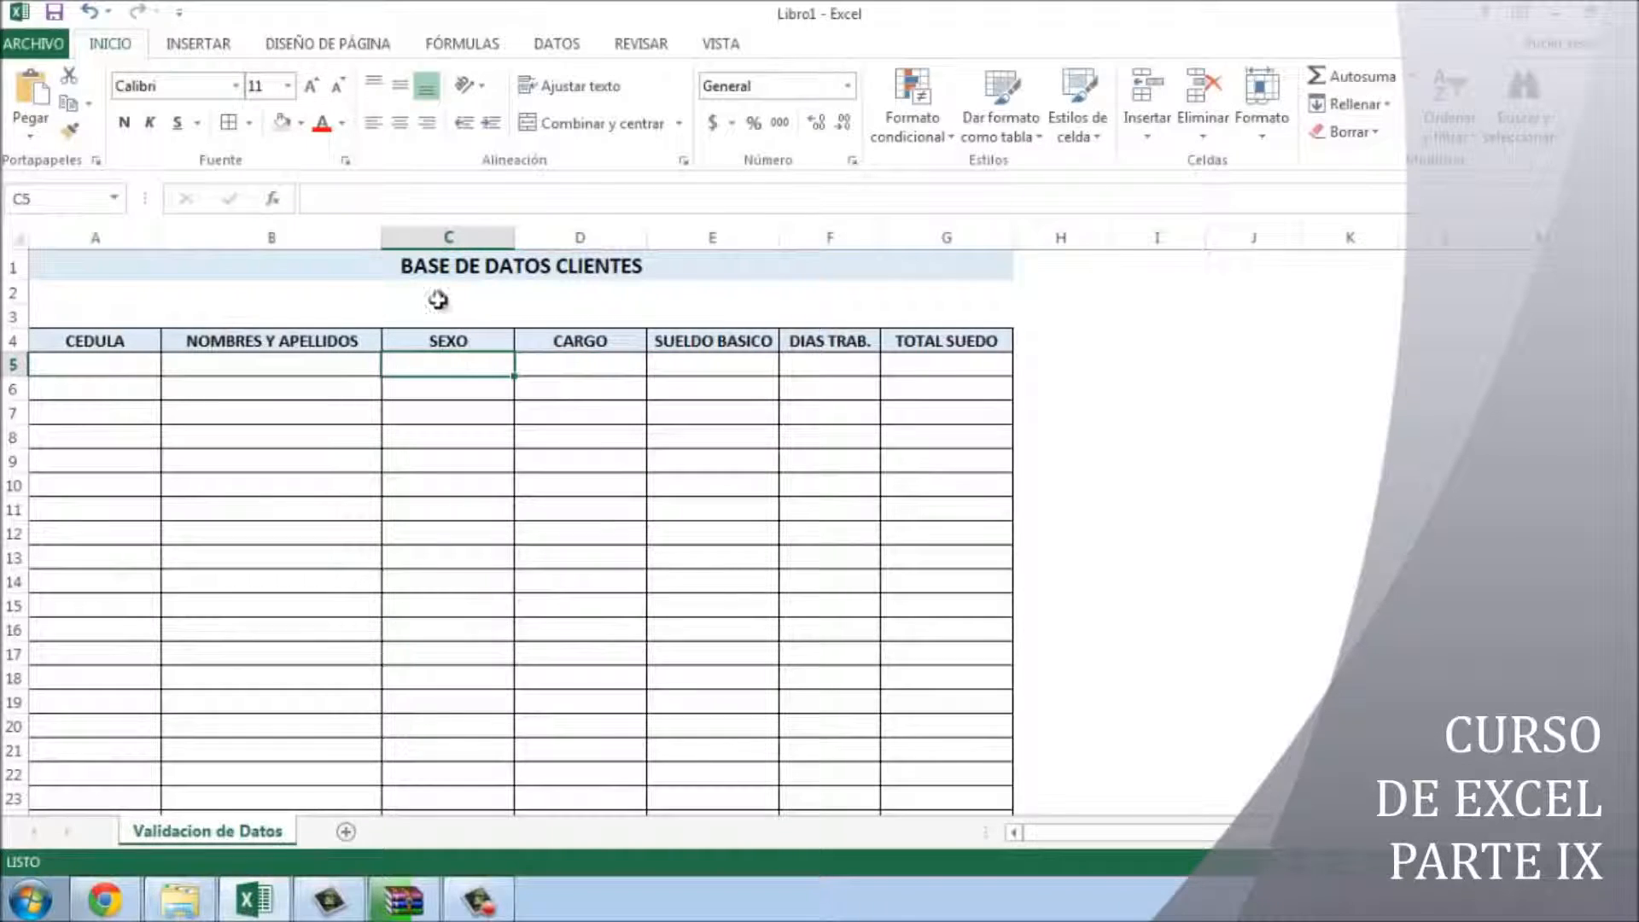
- Give C5 a list validation with source FEMENINO;MASCULINO;OTRO
{"action": "left_click", "coordinate": [556, 44]}
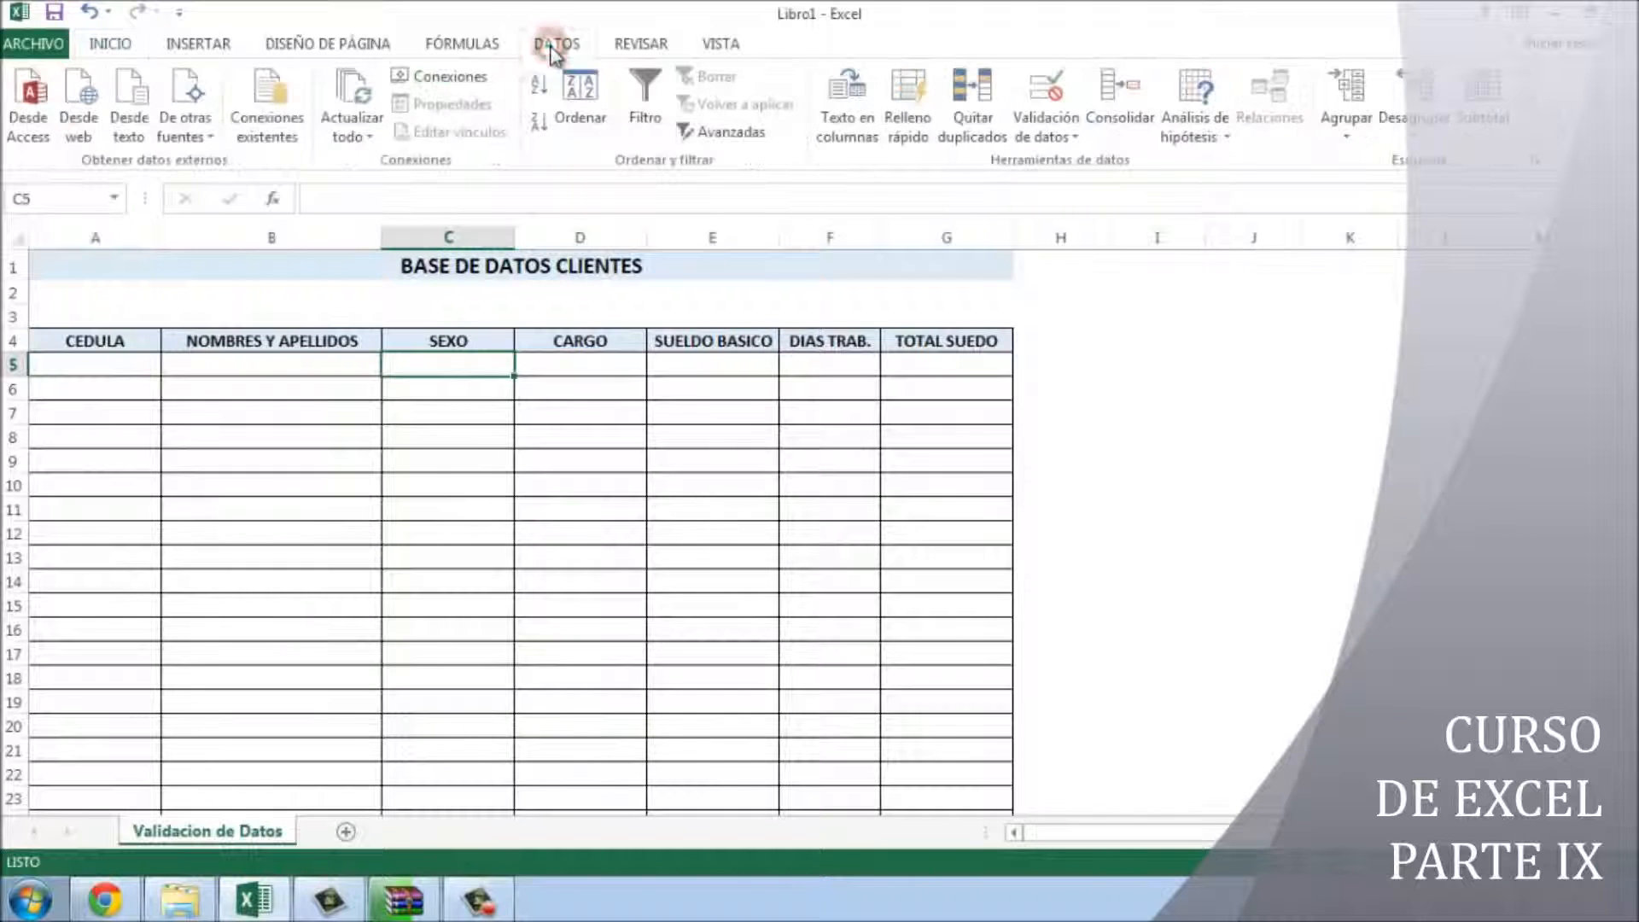
{"action": "left_click", "coordinate": [1046, 137]}
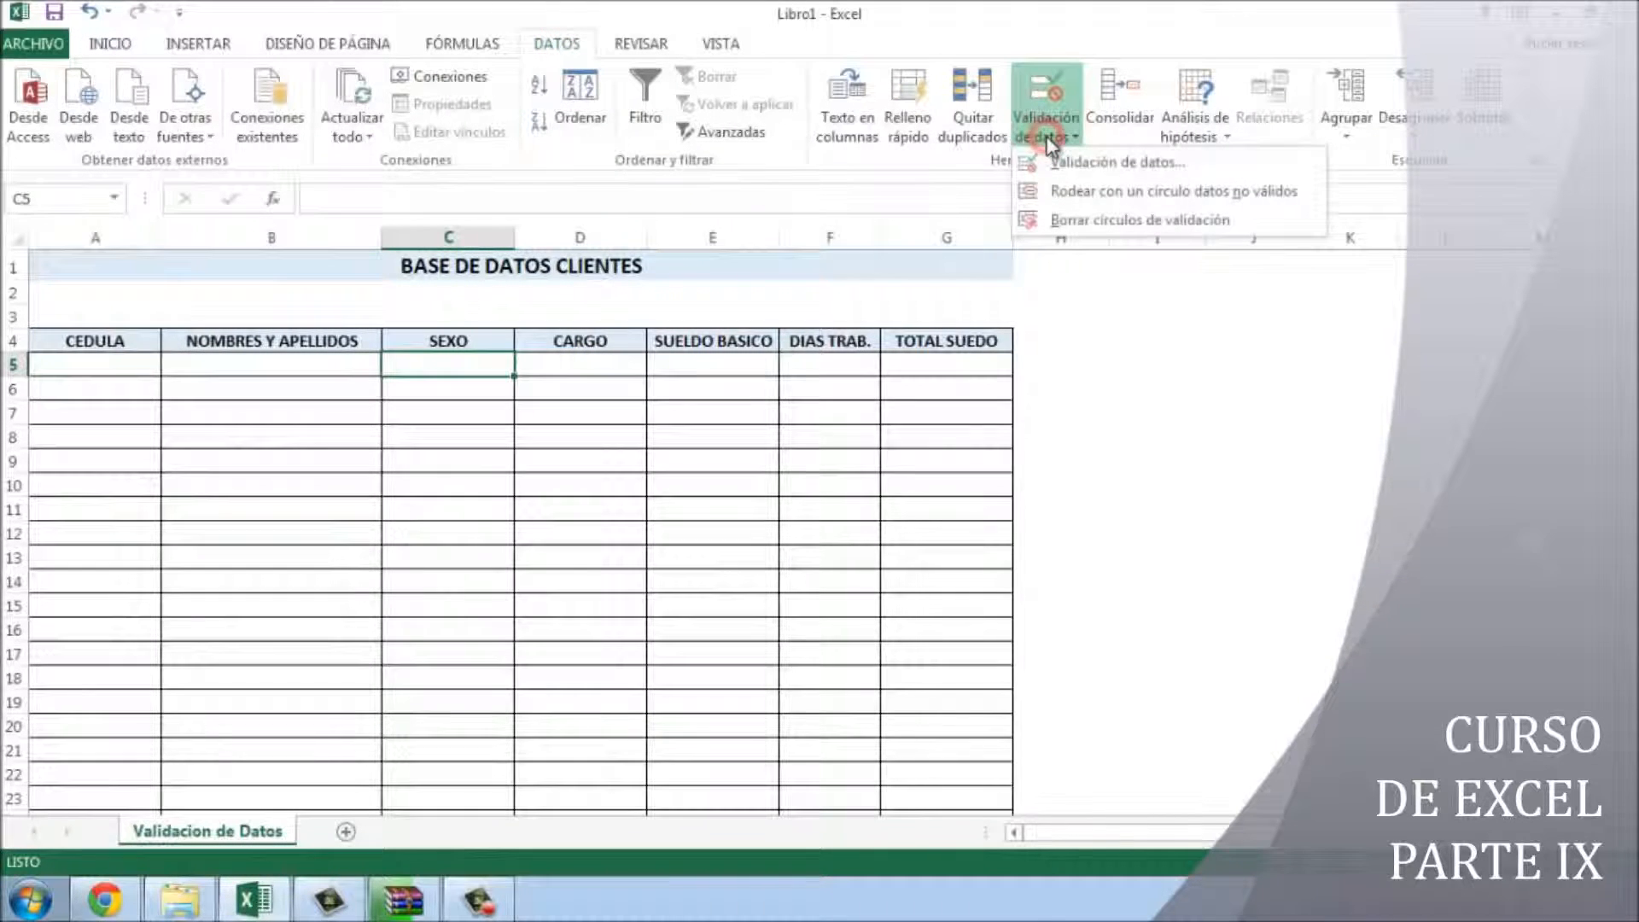
{"action": "left_click", "coordinate": [1106, 168]}
{"action": "left_click_drag", "start_coordinate": [1199, 318], "coordinate": [908, 272]}
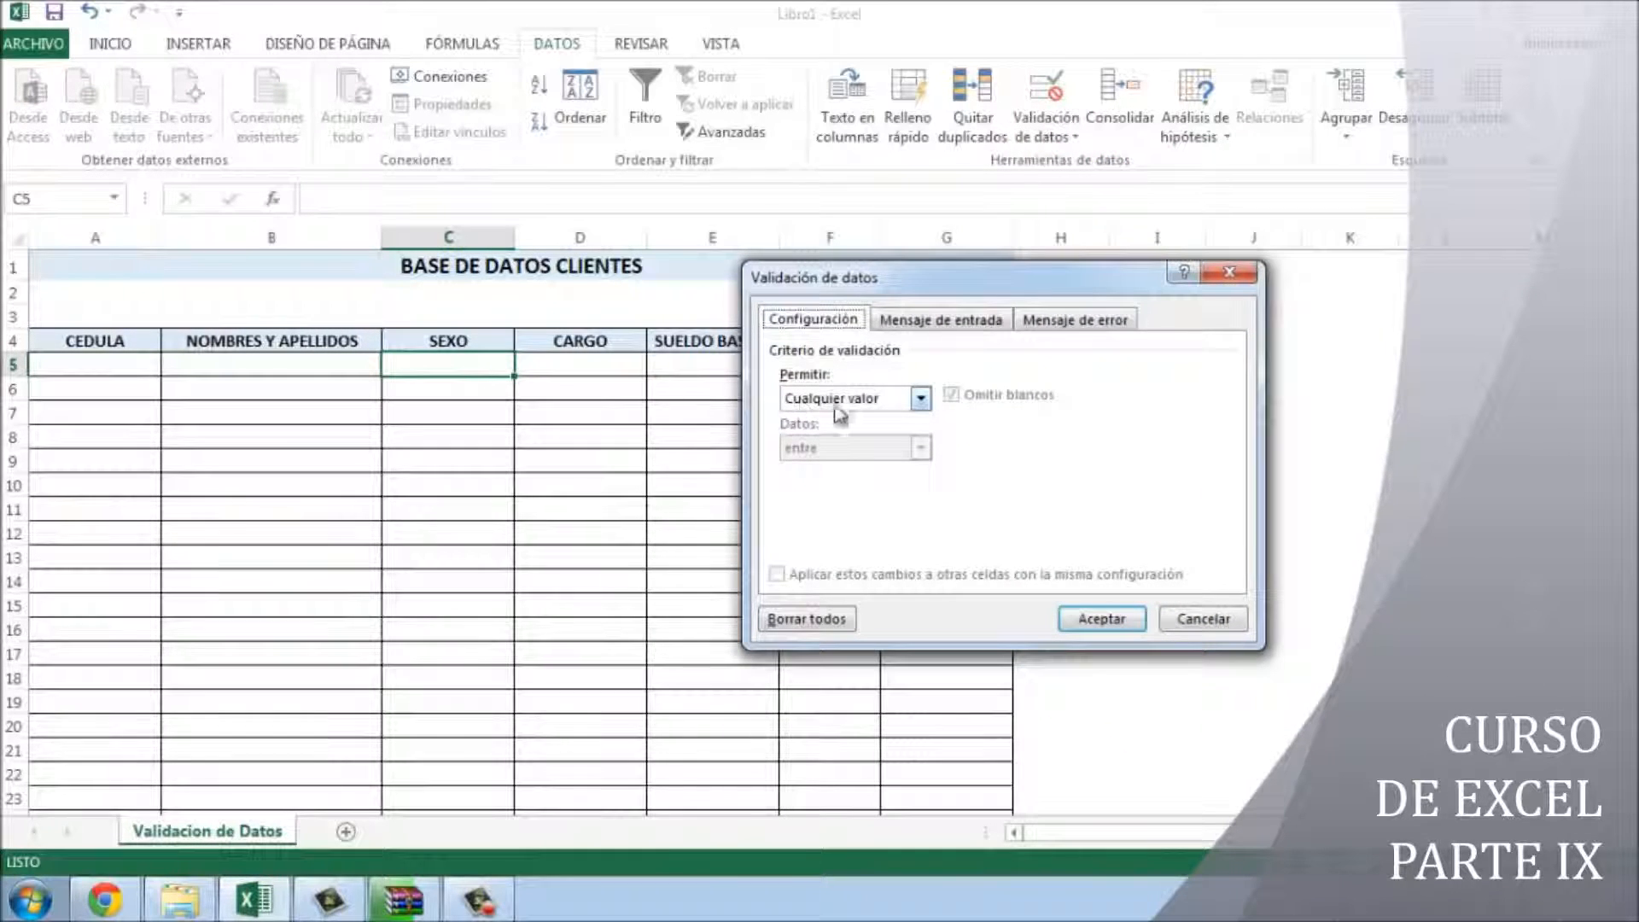
{"action": "left_click", "coordinate": [901, 398]}
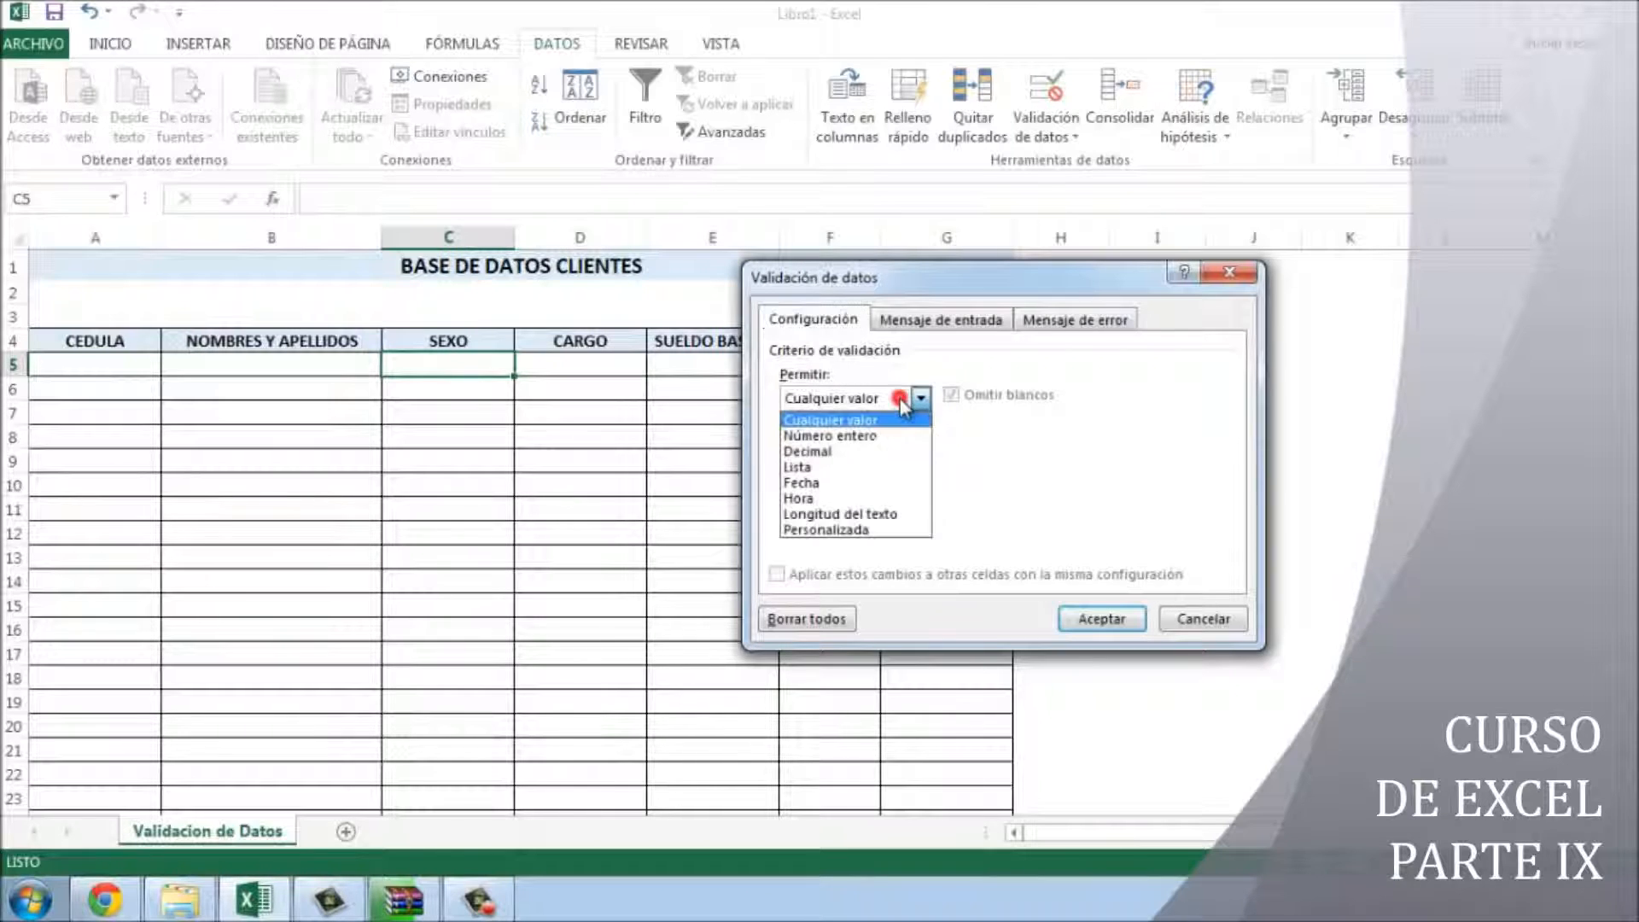
{"action": "left_click", "coordinate": [832, 467]}
{"action": "left_click", "coordinate": [834, 495]}
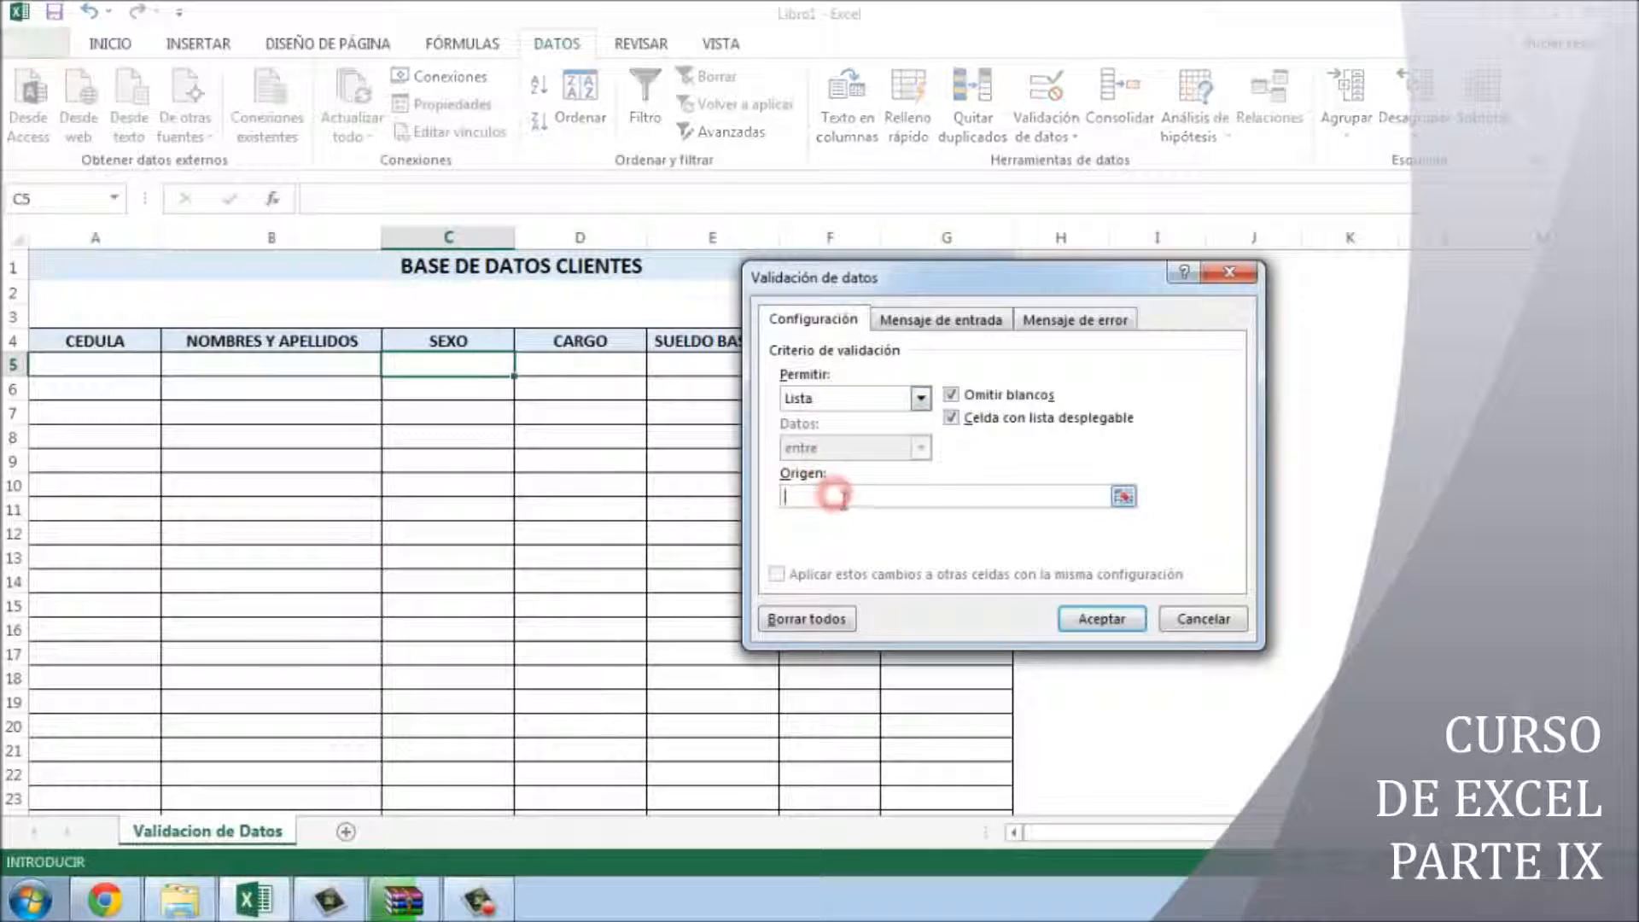
{"action": "type", "text": "FEMENINO;MASCULINO;"}
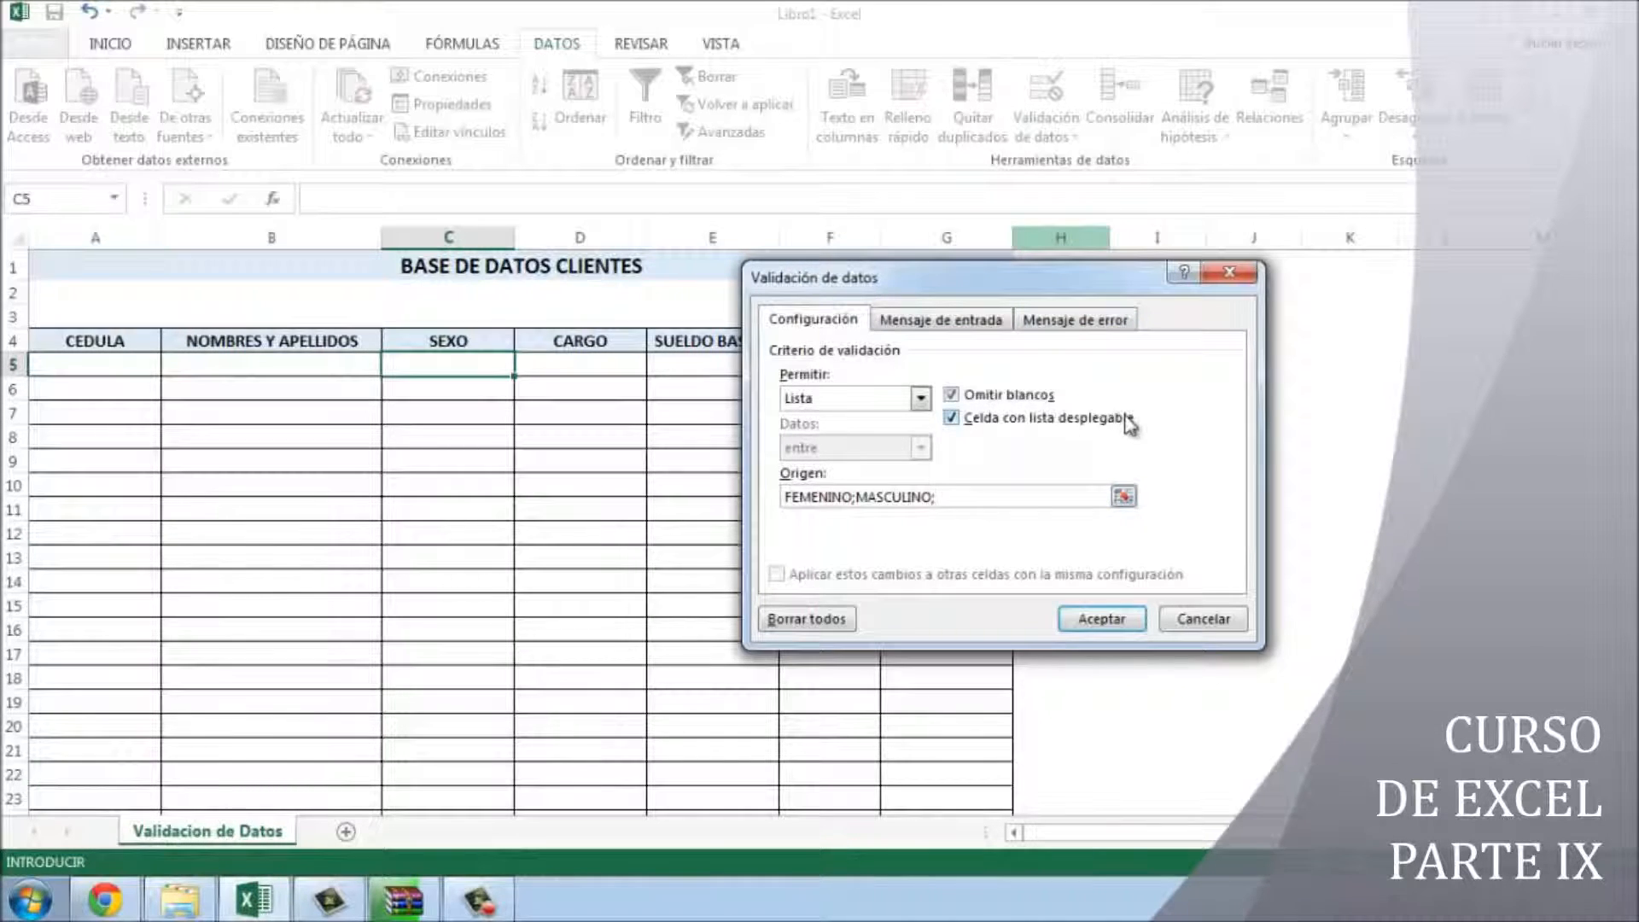
{"action": "key", "text": "BackSpace"}
{"action": "key", "text": "BackSpace"}
{"action": "key", "text": "BackSpace"}
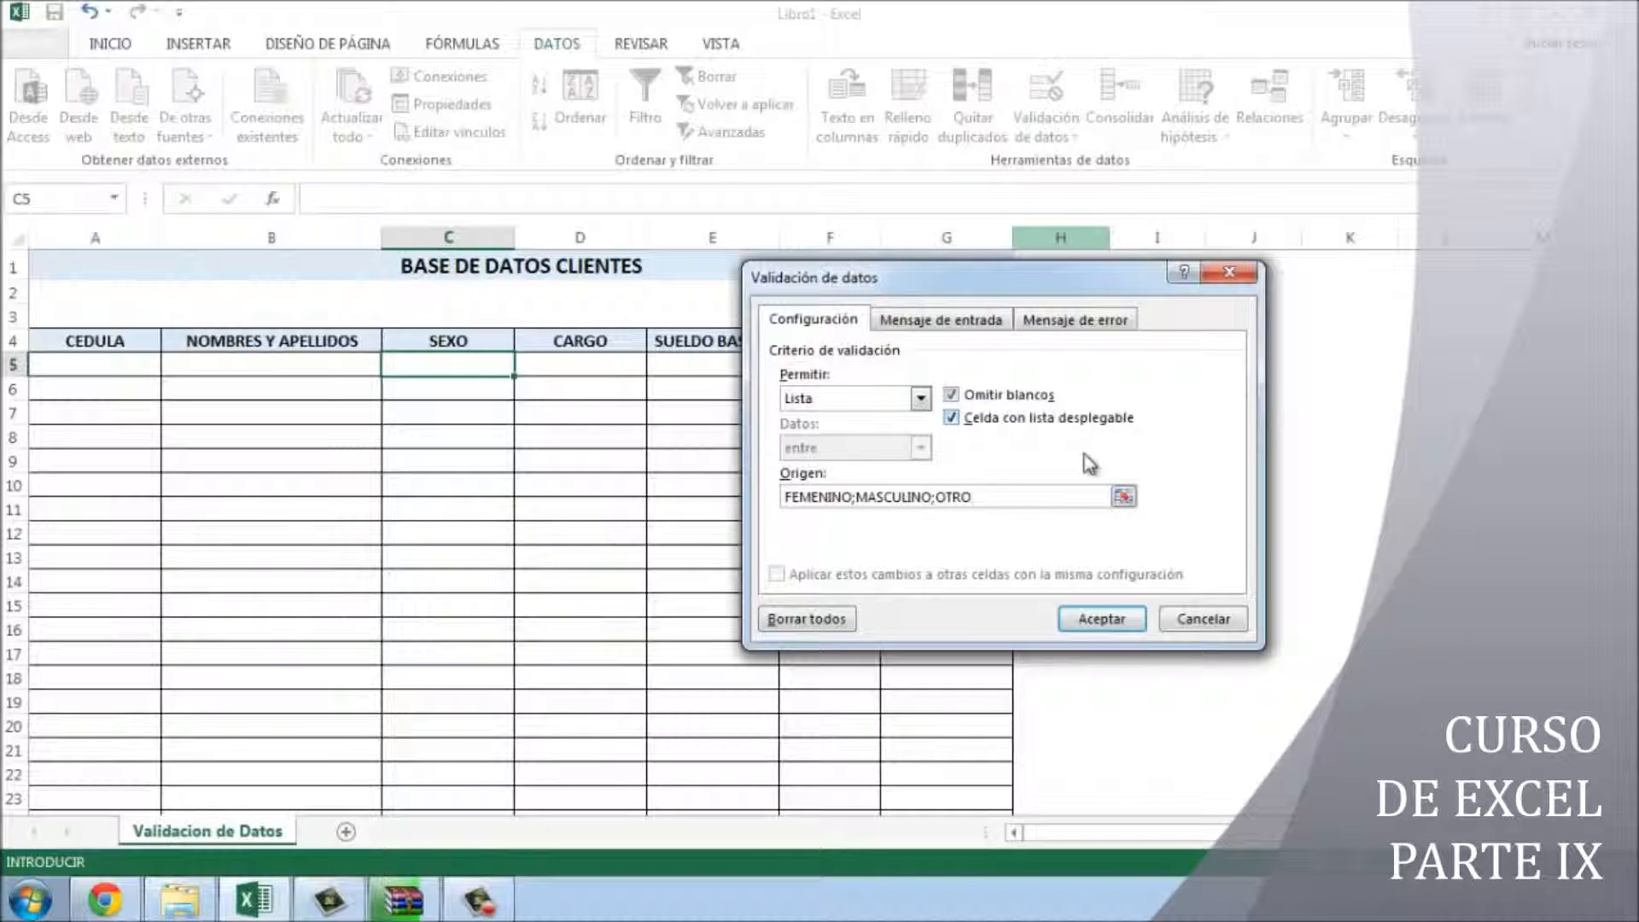
{"action": "left_click", "coordinate": [1101, 619]}
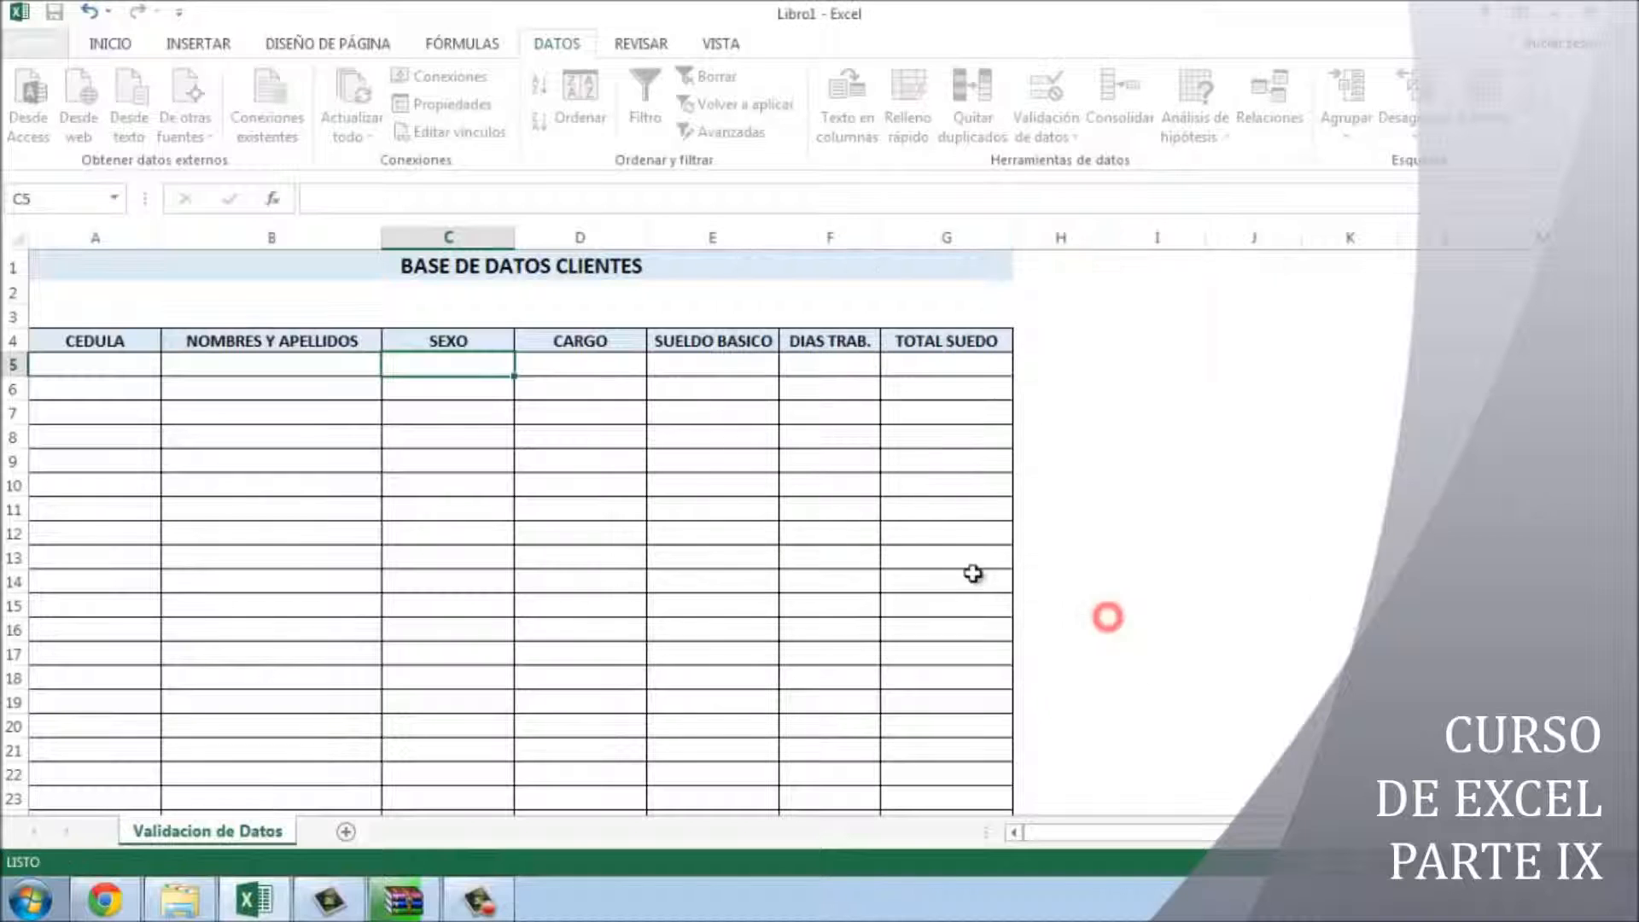
- Check C5's new gender dropdown, then reopen C5's Data Validation settings
{"action": "left_click", "coordinate": [491, 413]}
{"action": "left_click", "coordinate": [484, 367]}
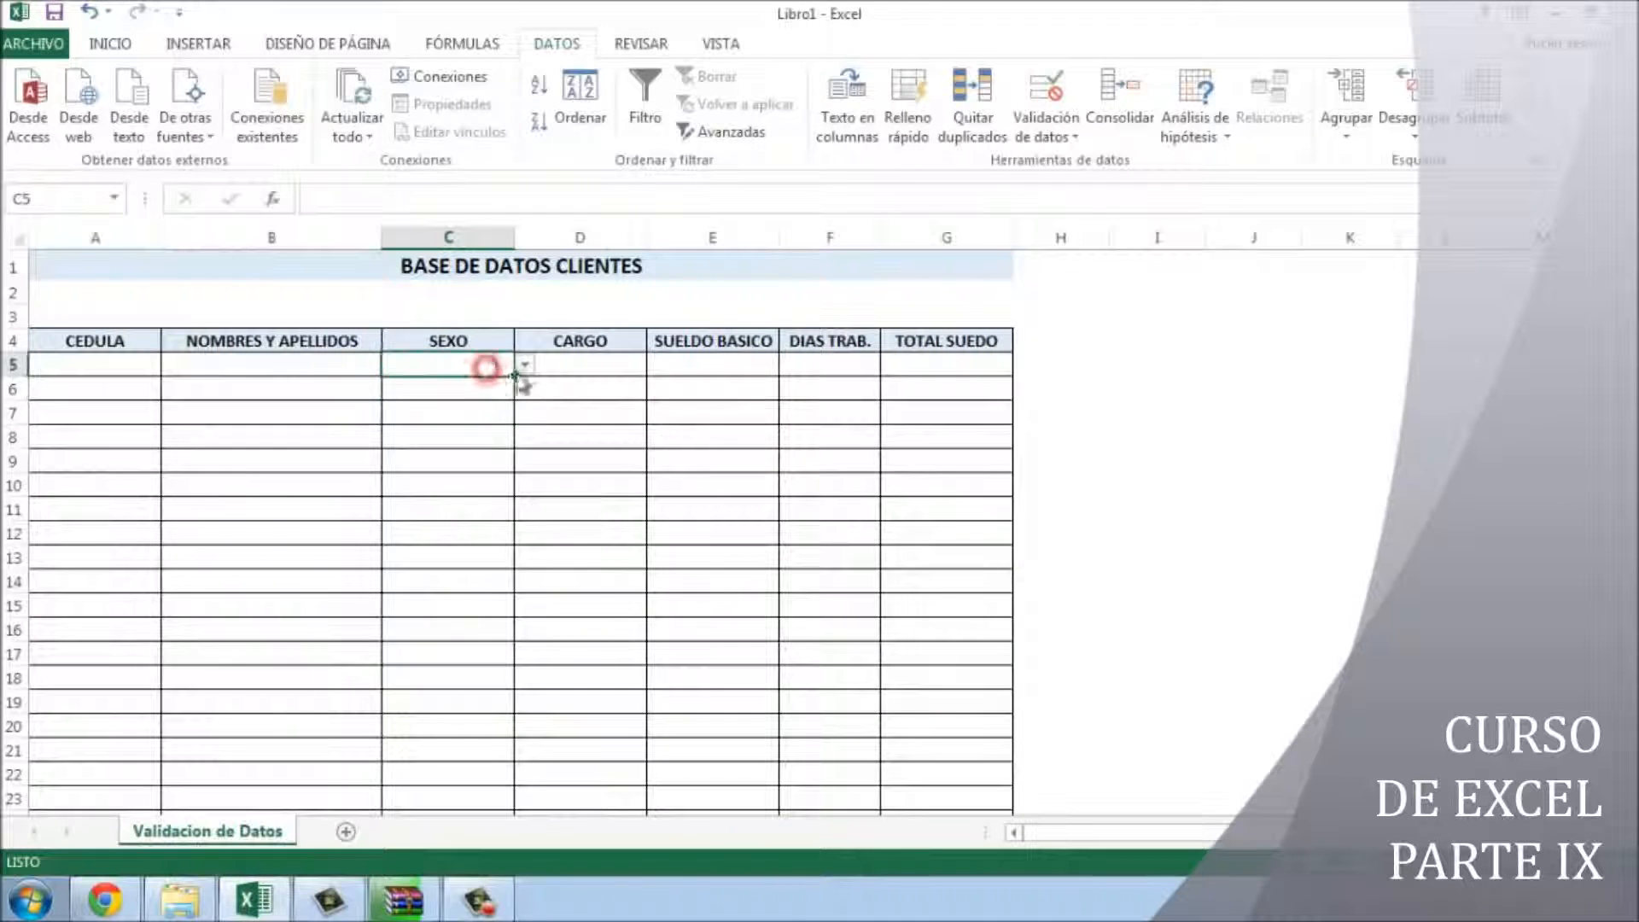
{"action": "left_click", "coordinate": [524, 364]}
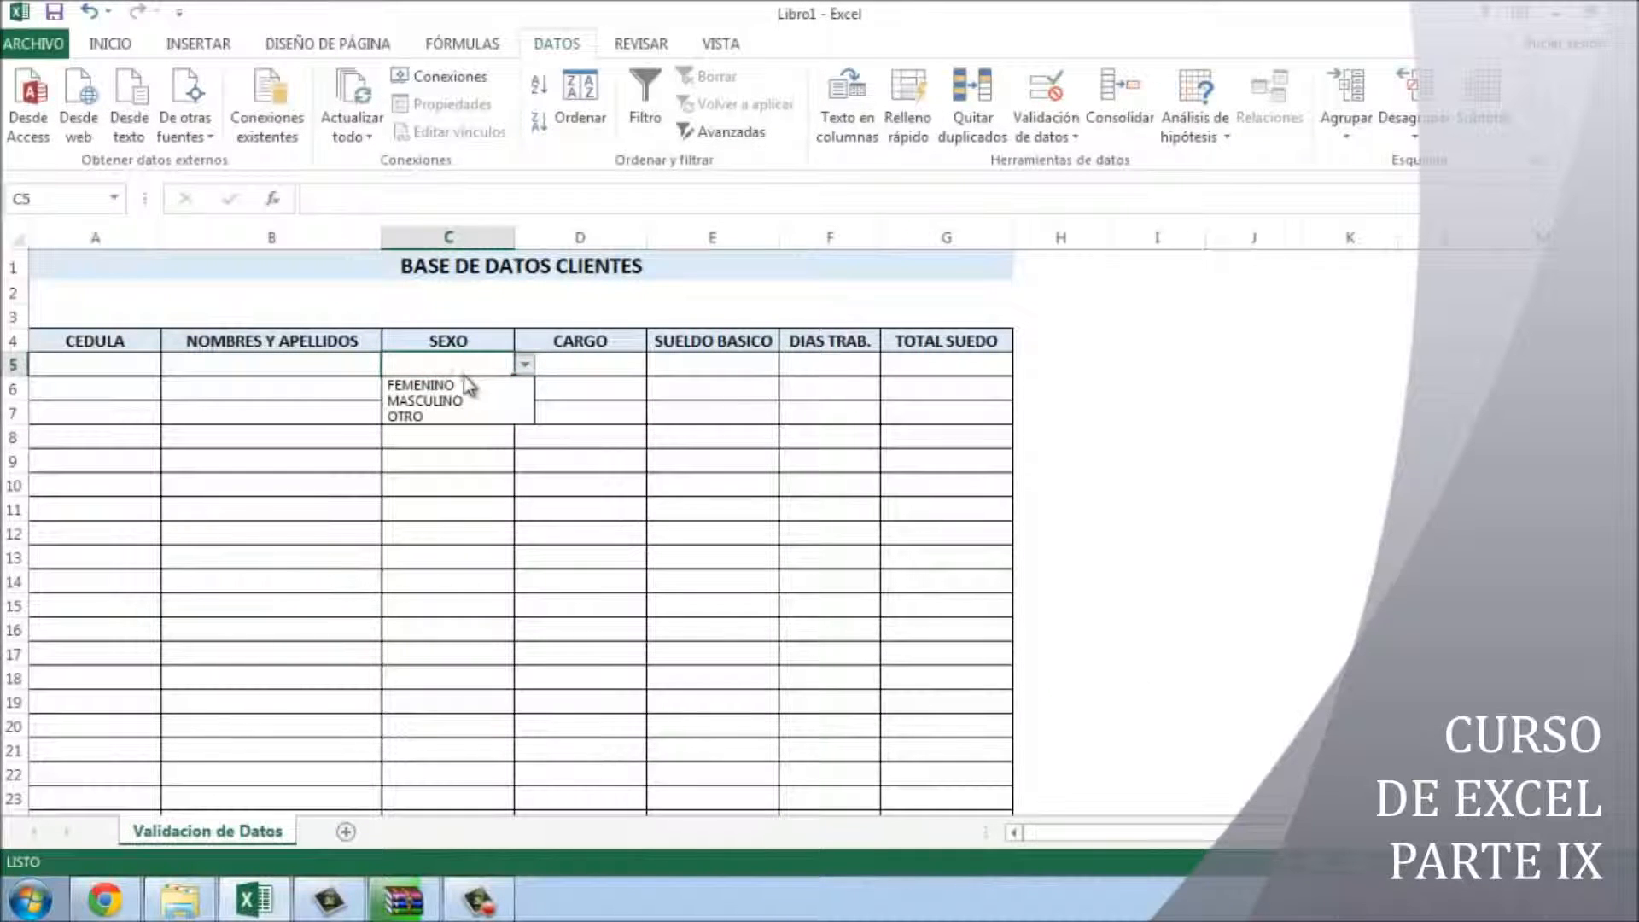
{"action": "left_click", "coordinate": [461, 456]}
{"action": "left_click", "coordinate": [463, 368]}
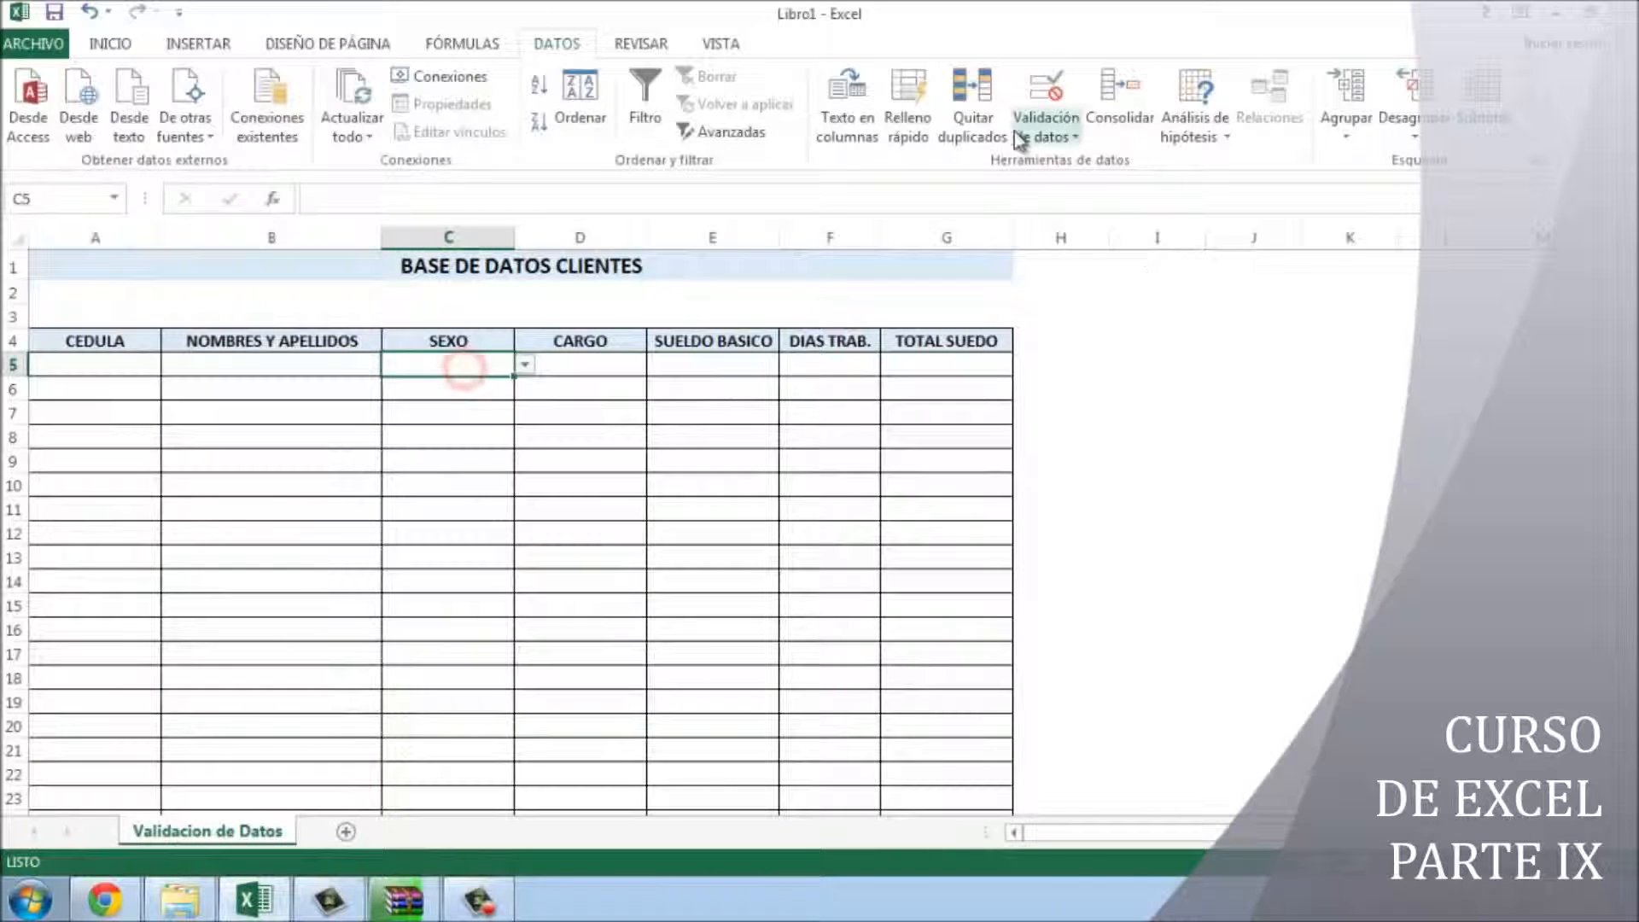
{"action": "left_click", "coordinate": [1045, 134]}
{"action": "left_click", "coordinate": [1070, 164]}
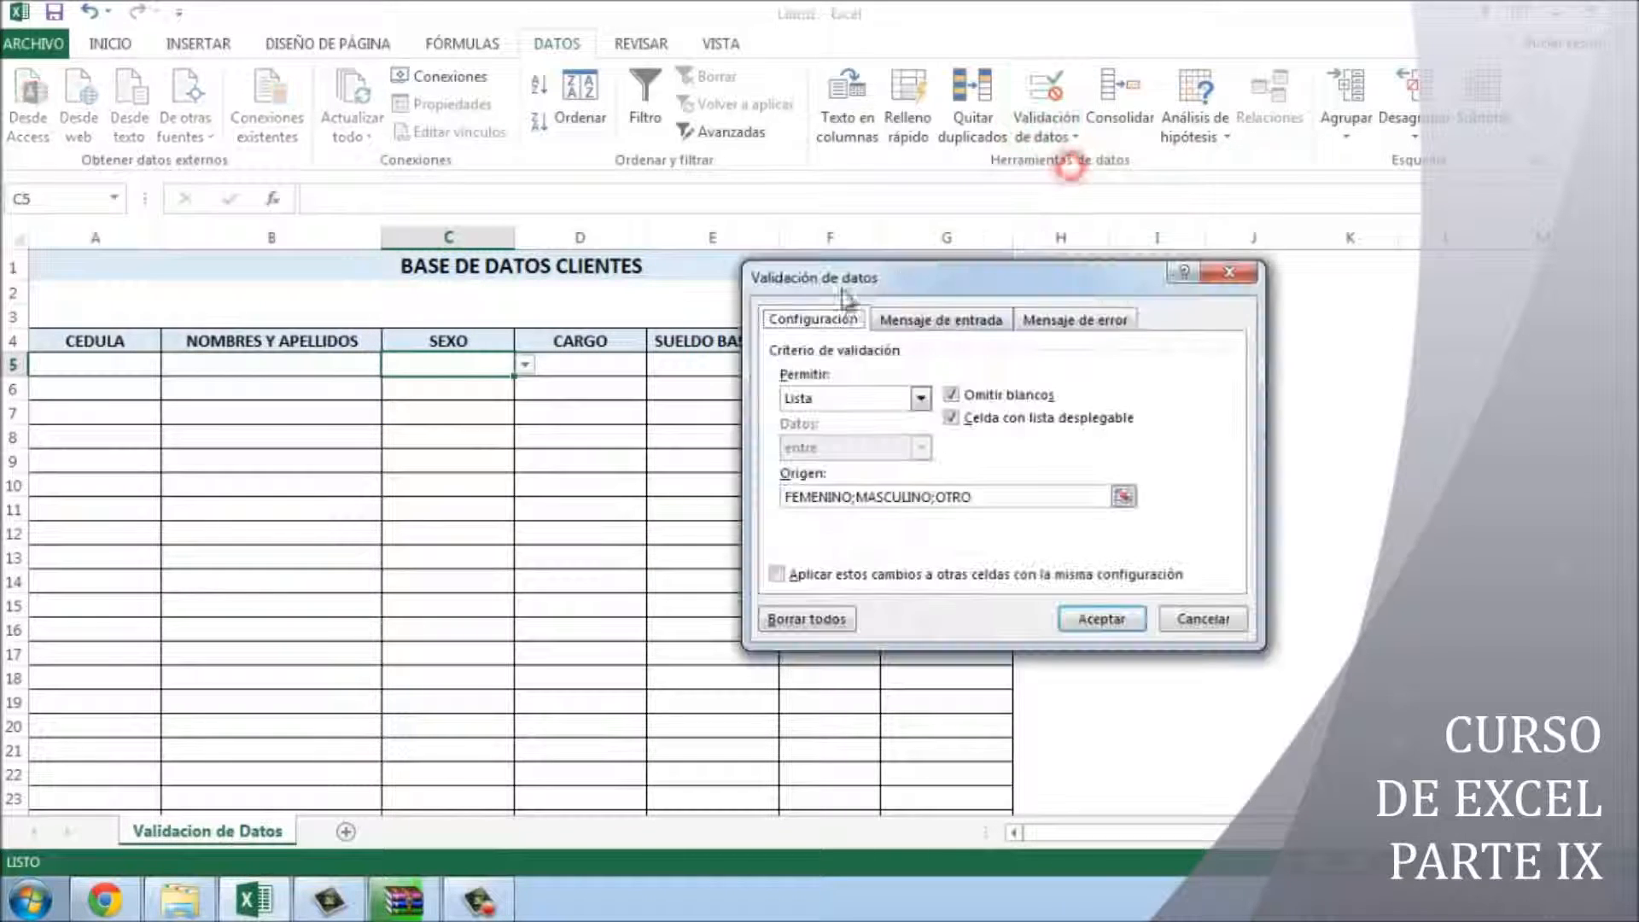
- Add an input message to C5 titled GENERO: 'Por favor elige un genero de la lista.'
{"action": "left_click", "coordinate": [928, 320]}
{"action": "left_click", "coordinate": [896, 431]}
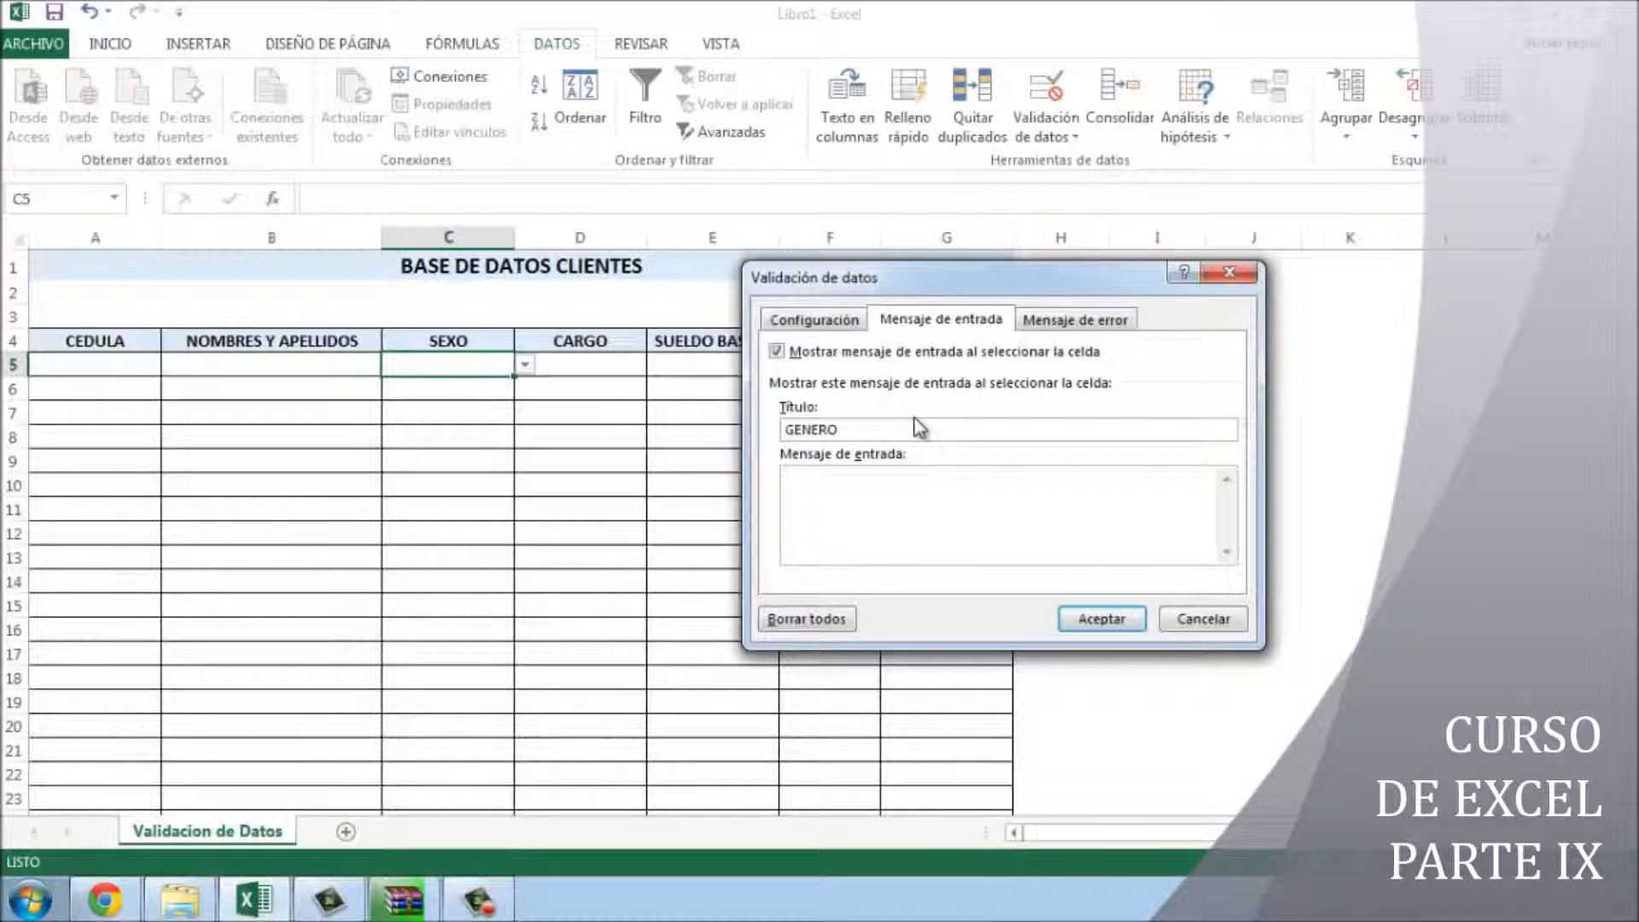
{"action": "type", "text": "favor eli"}
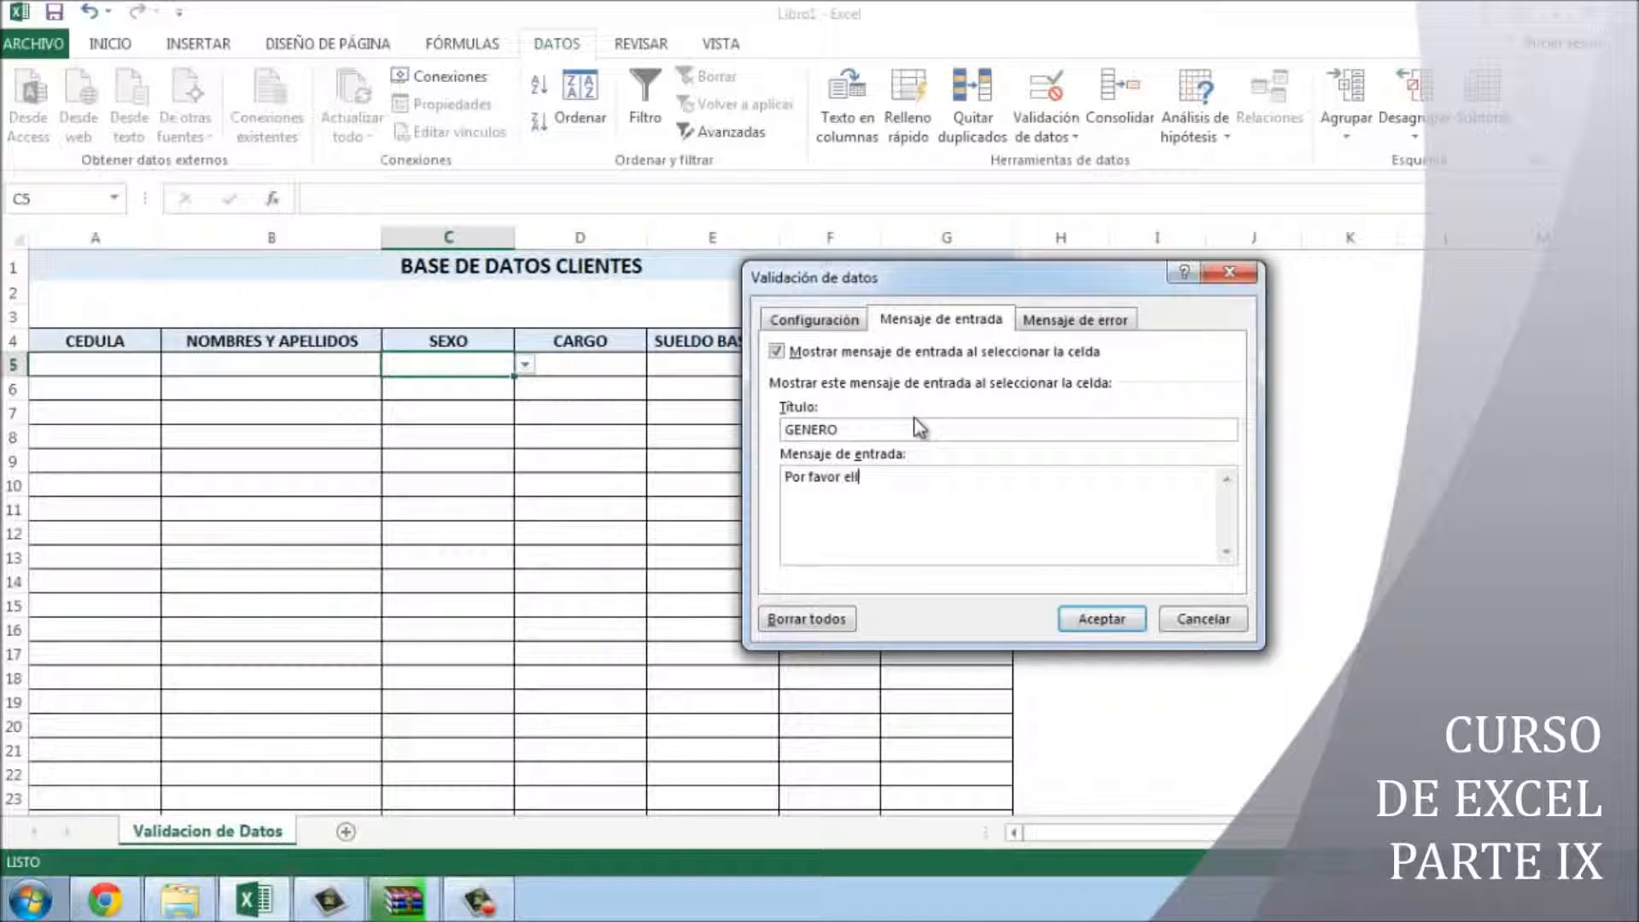
{"action": "type", "text": "ge un genero de la lista."}
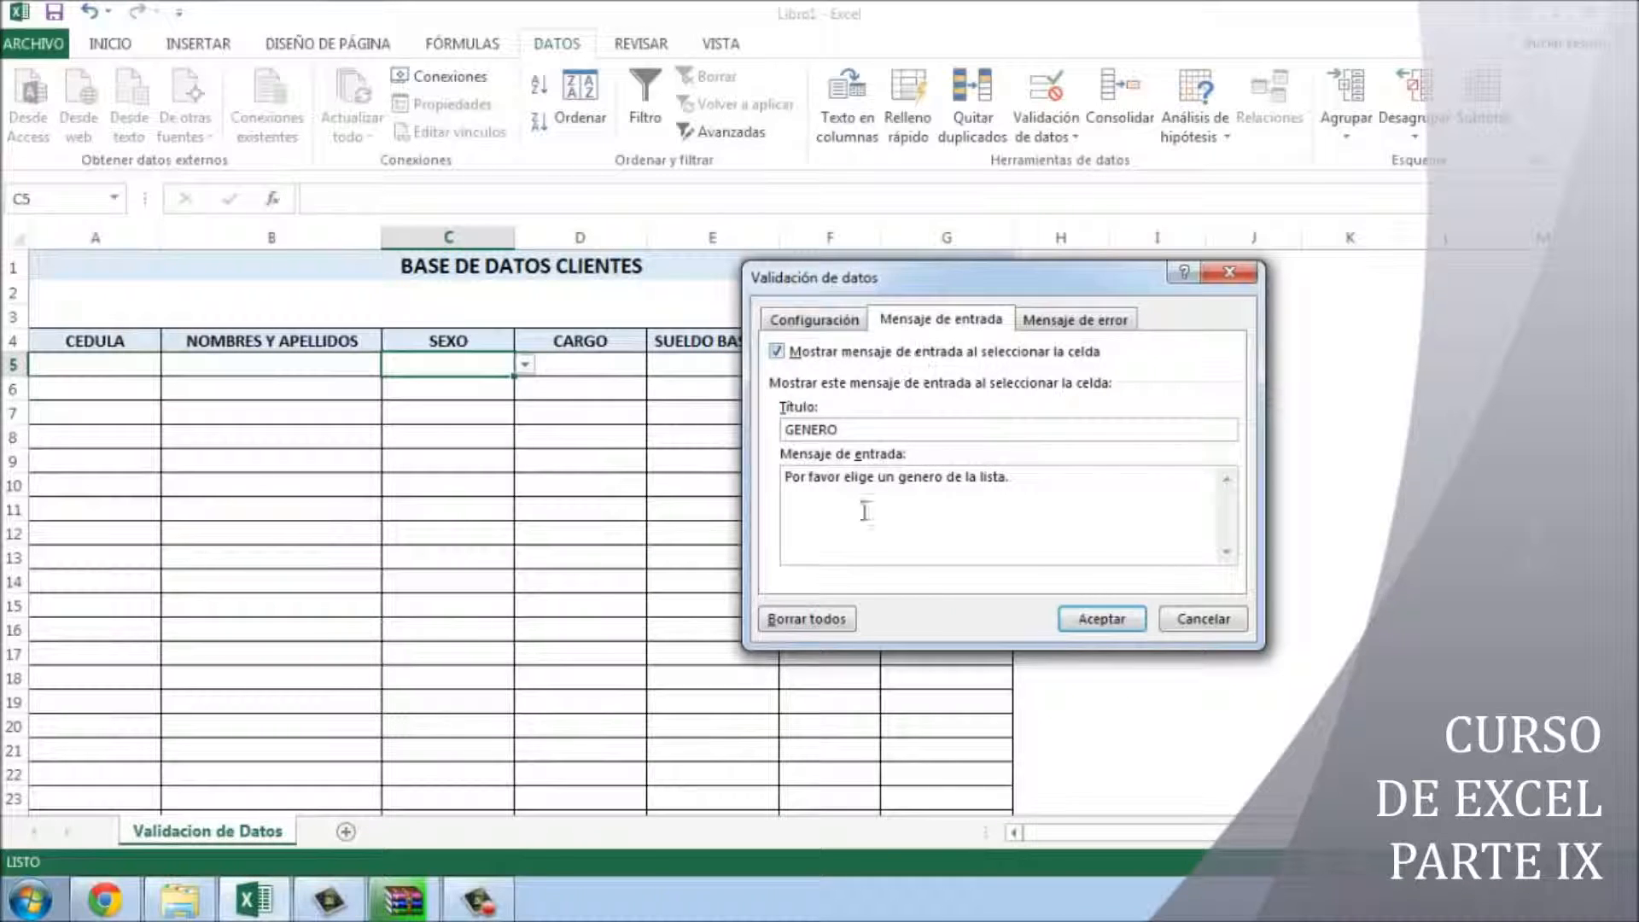
{"action": "left_click", "coordinate": [1075, 321]}
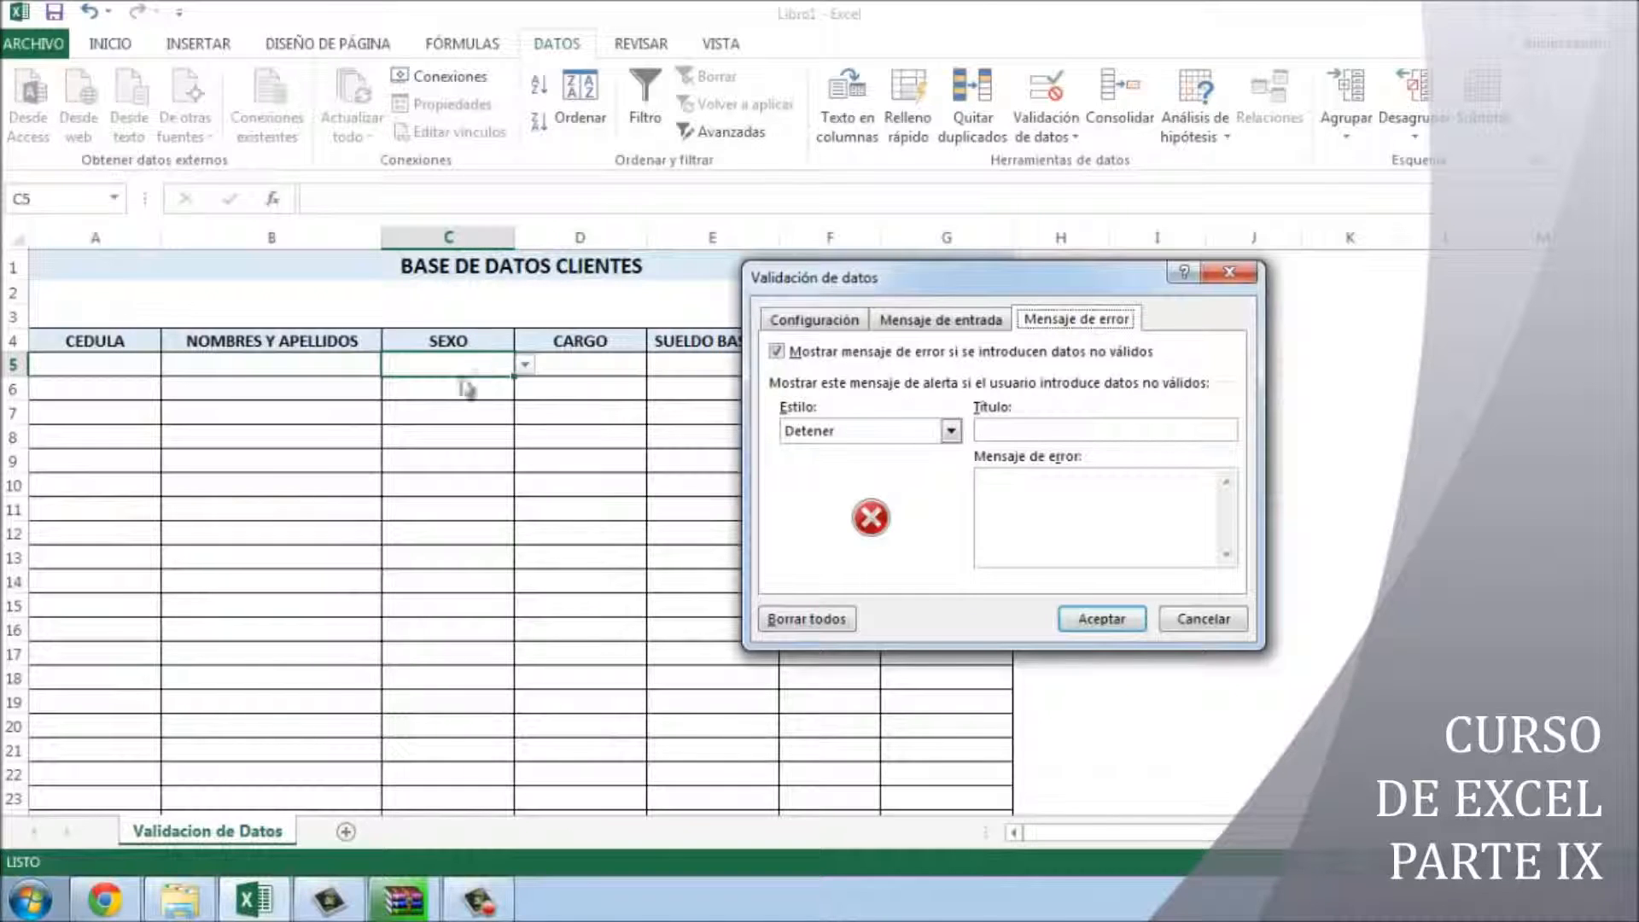
- Keep the Detener error style, title the alert CUIDADO, and move to its message text
{"action": "left_click", "coordinate": [802, 323]}
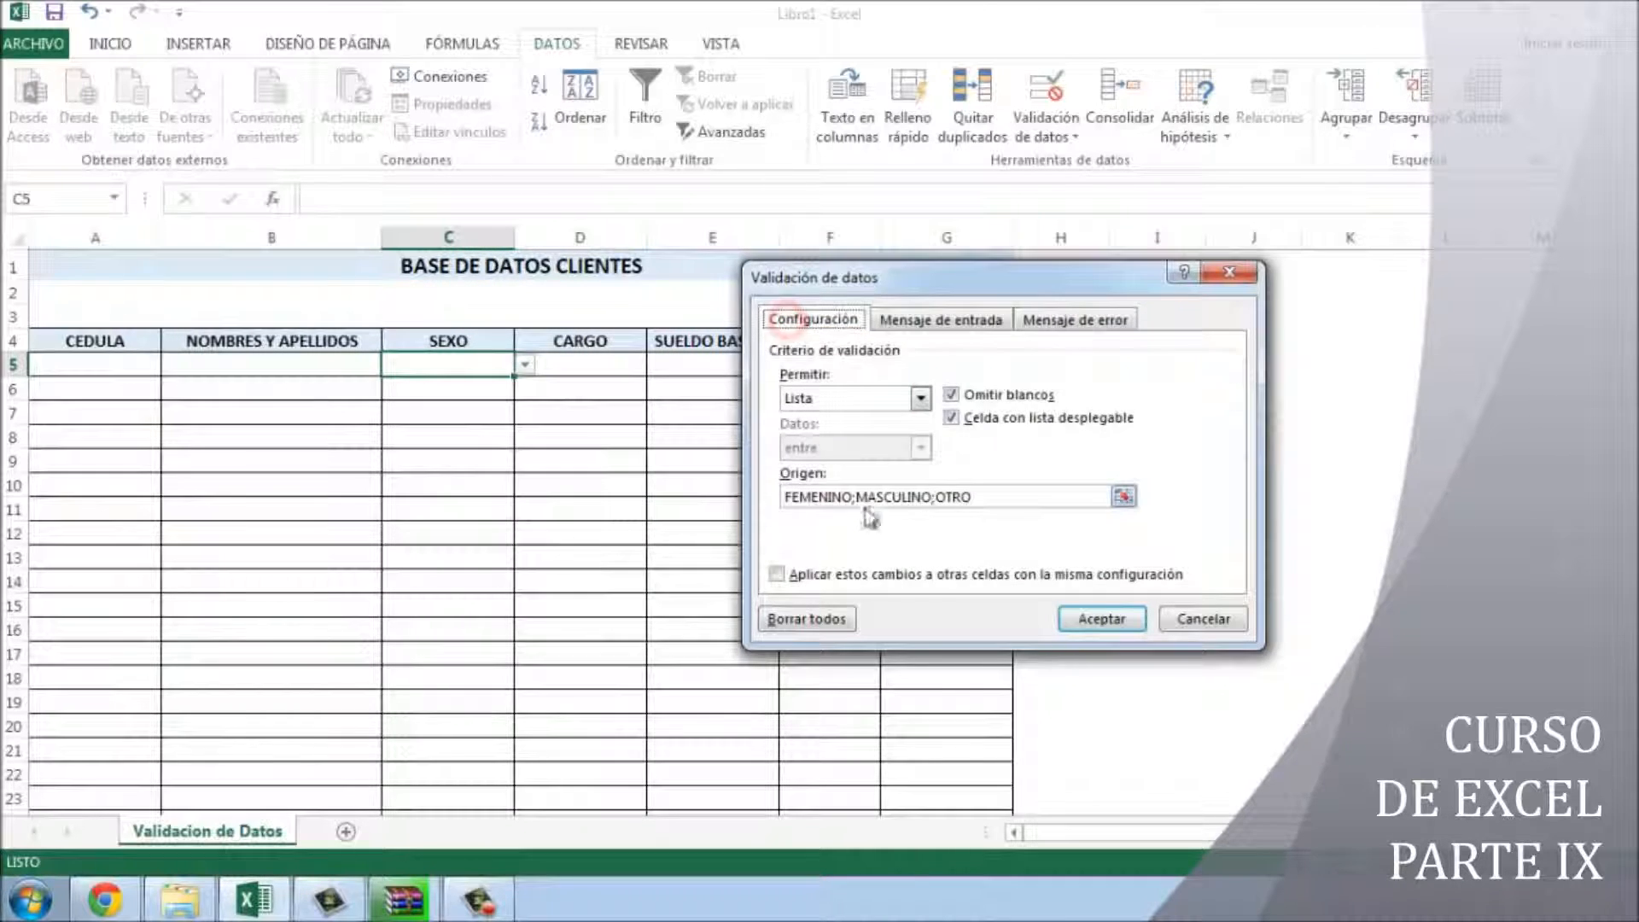
{"action": "left_click", "coordinate": [1077, 319]}
{"action": "left_click", "coordinate": [950, 430]}
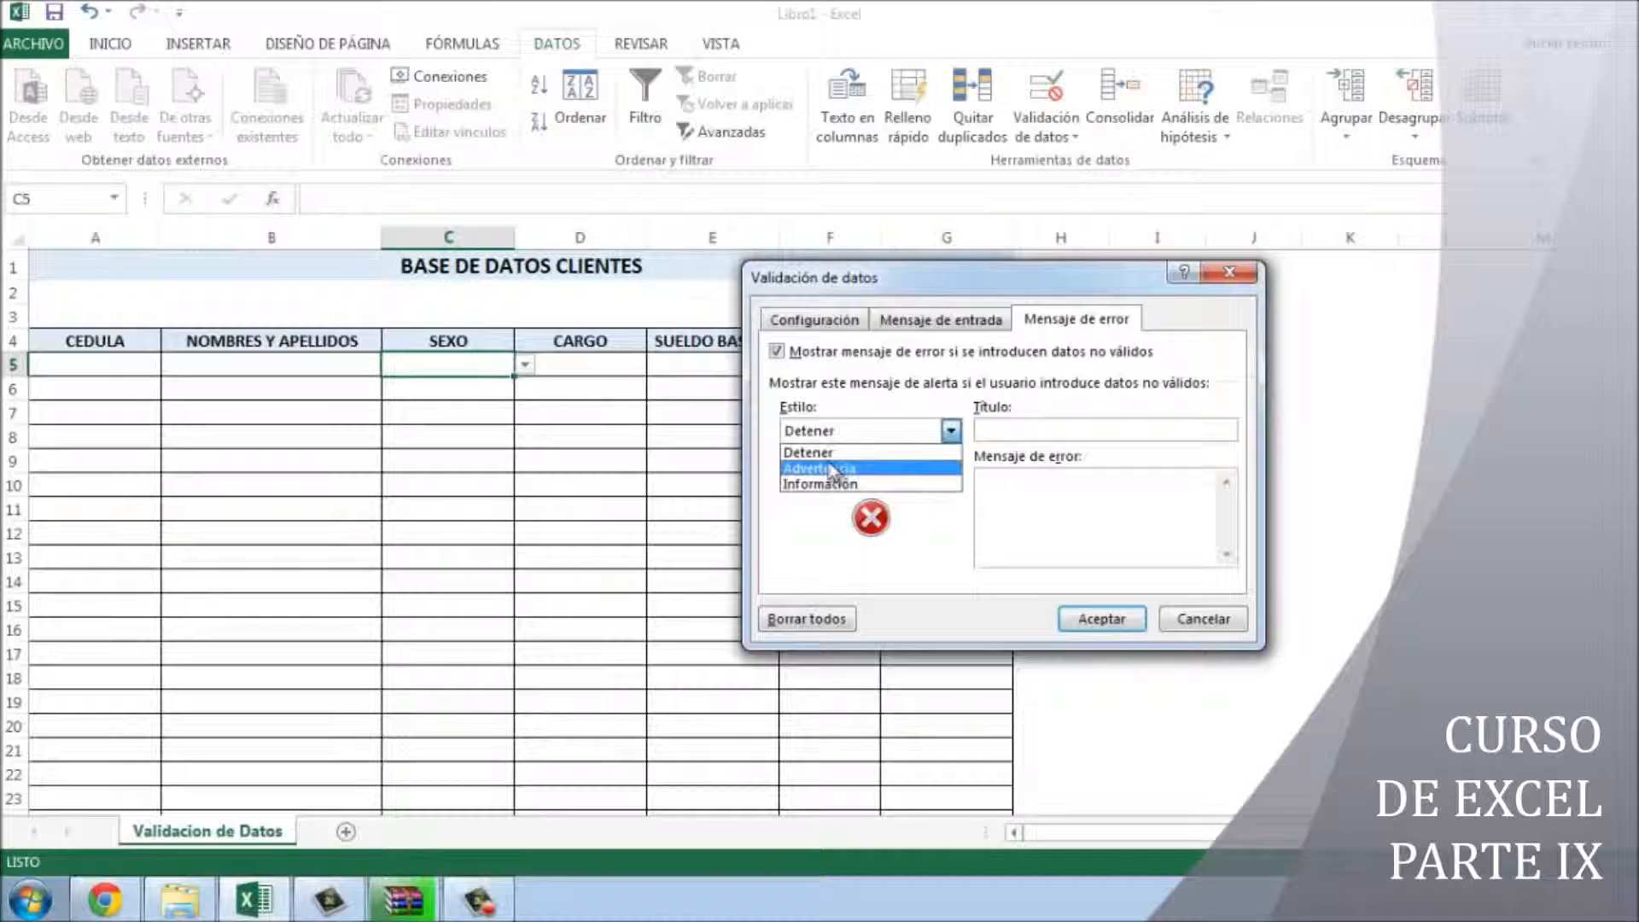
{"action": "left_click", "coordinate": [825, 453]}
{"action": "left_click", "coordinate": [1050, 427]}
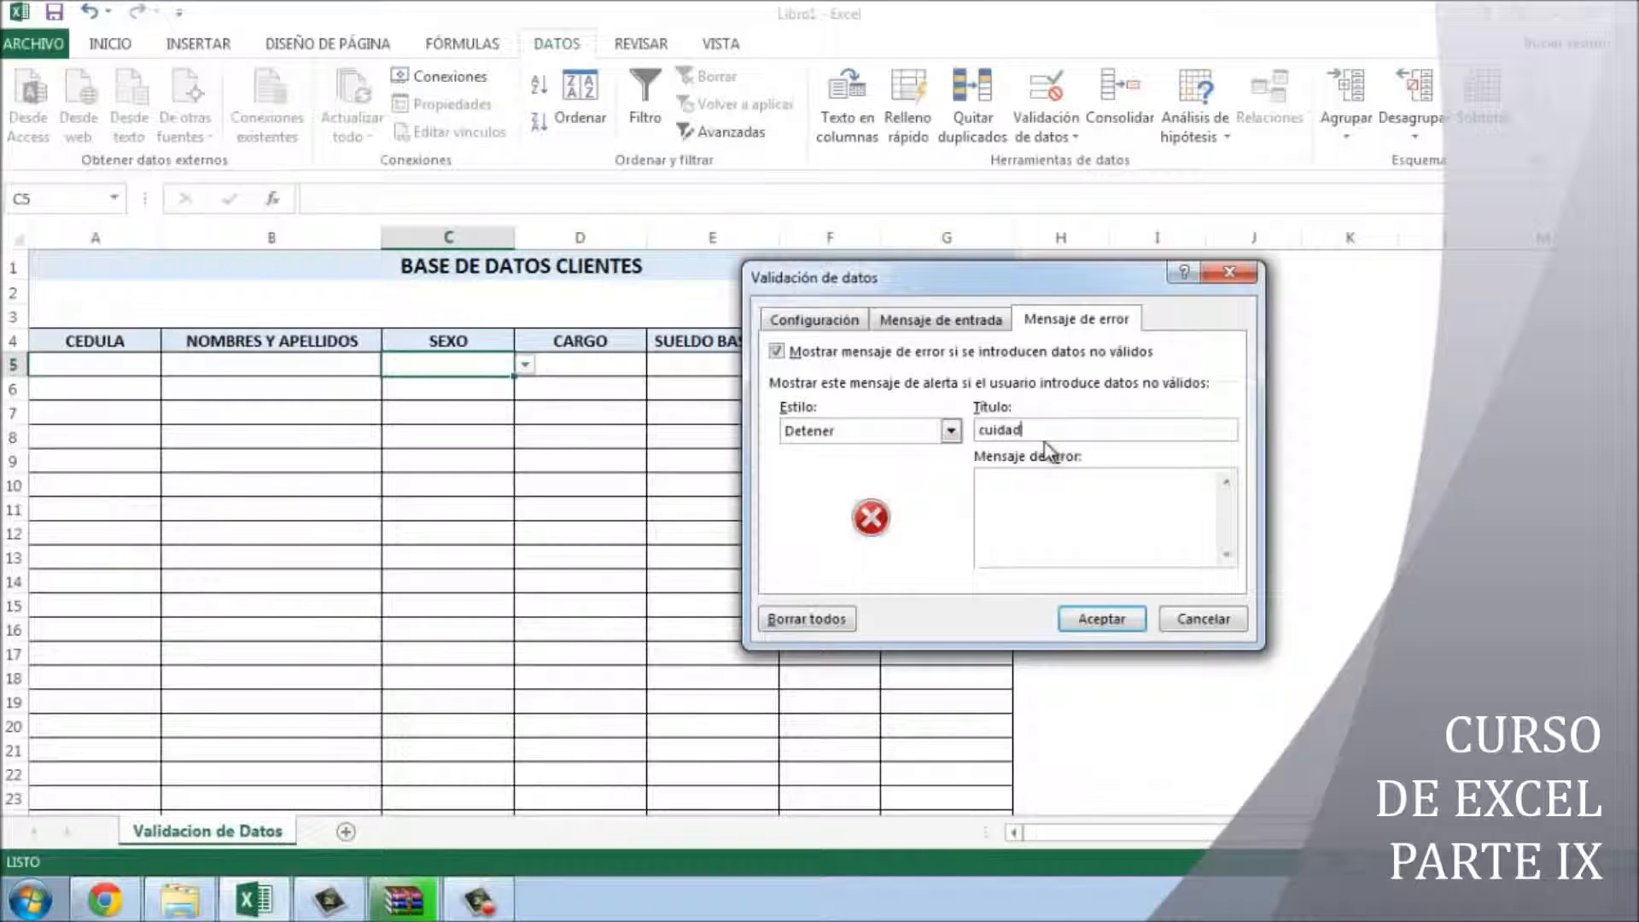
{"action": "type", "text": "cuidado"}
{"action": "key", "text": "shift+Home"}
{"action": "type", "text": "CUIDADO"}
{"action": "key", "text": "Tab"}
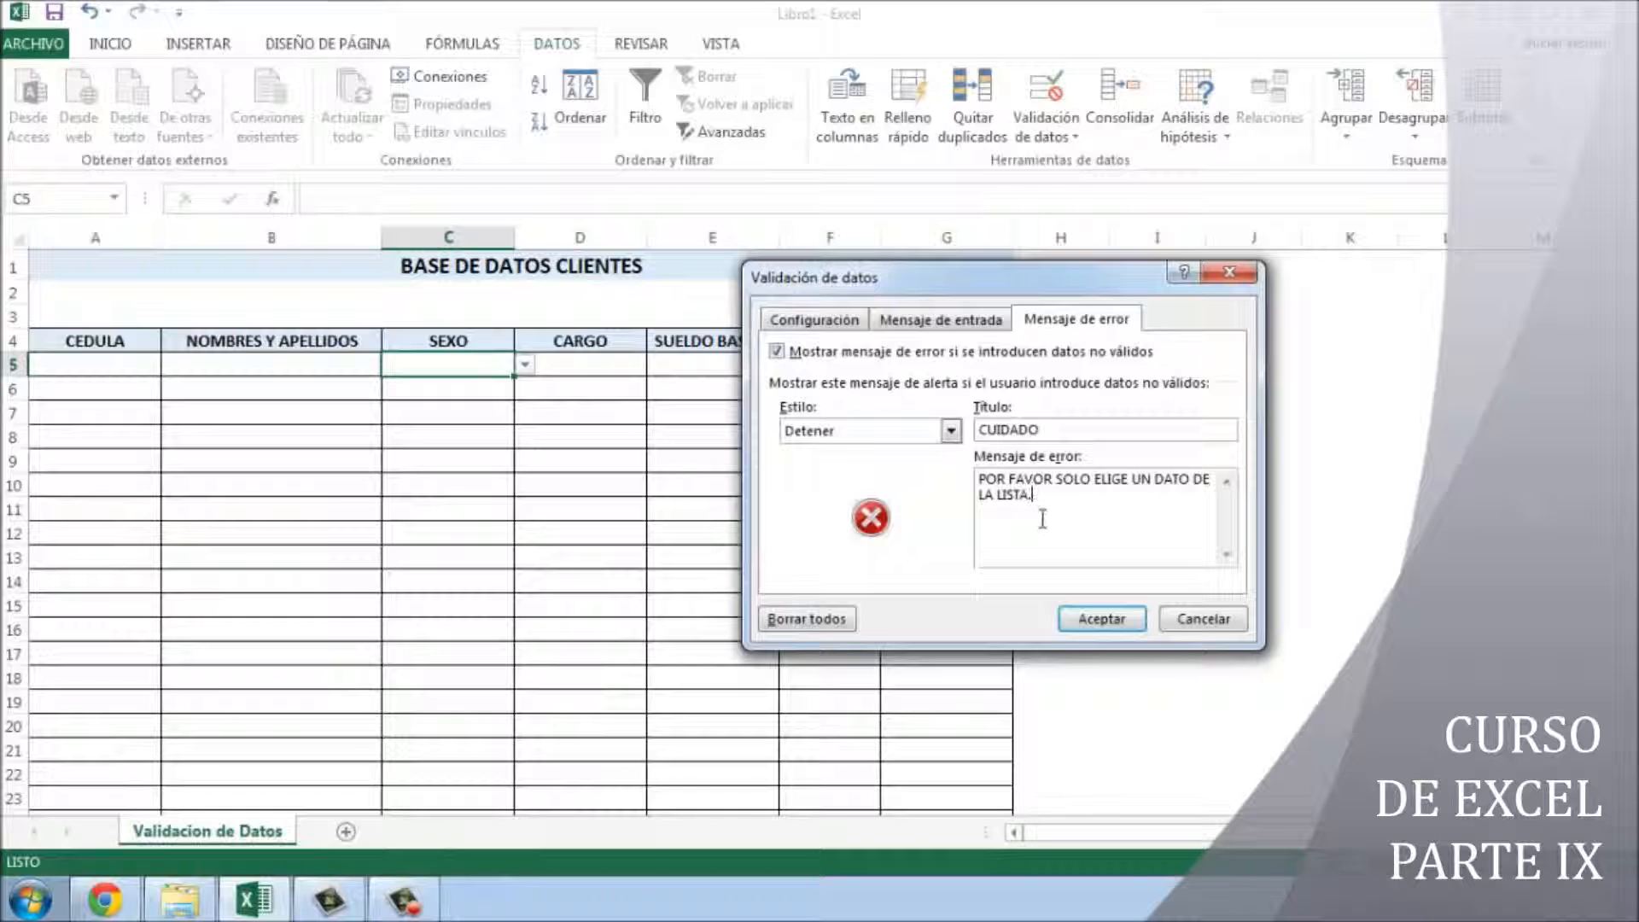
- Apply C5's validation messages and pick MASCULINO from its dropdown
{"action": "left_click", "coordinate": [1094, 618]}
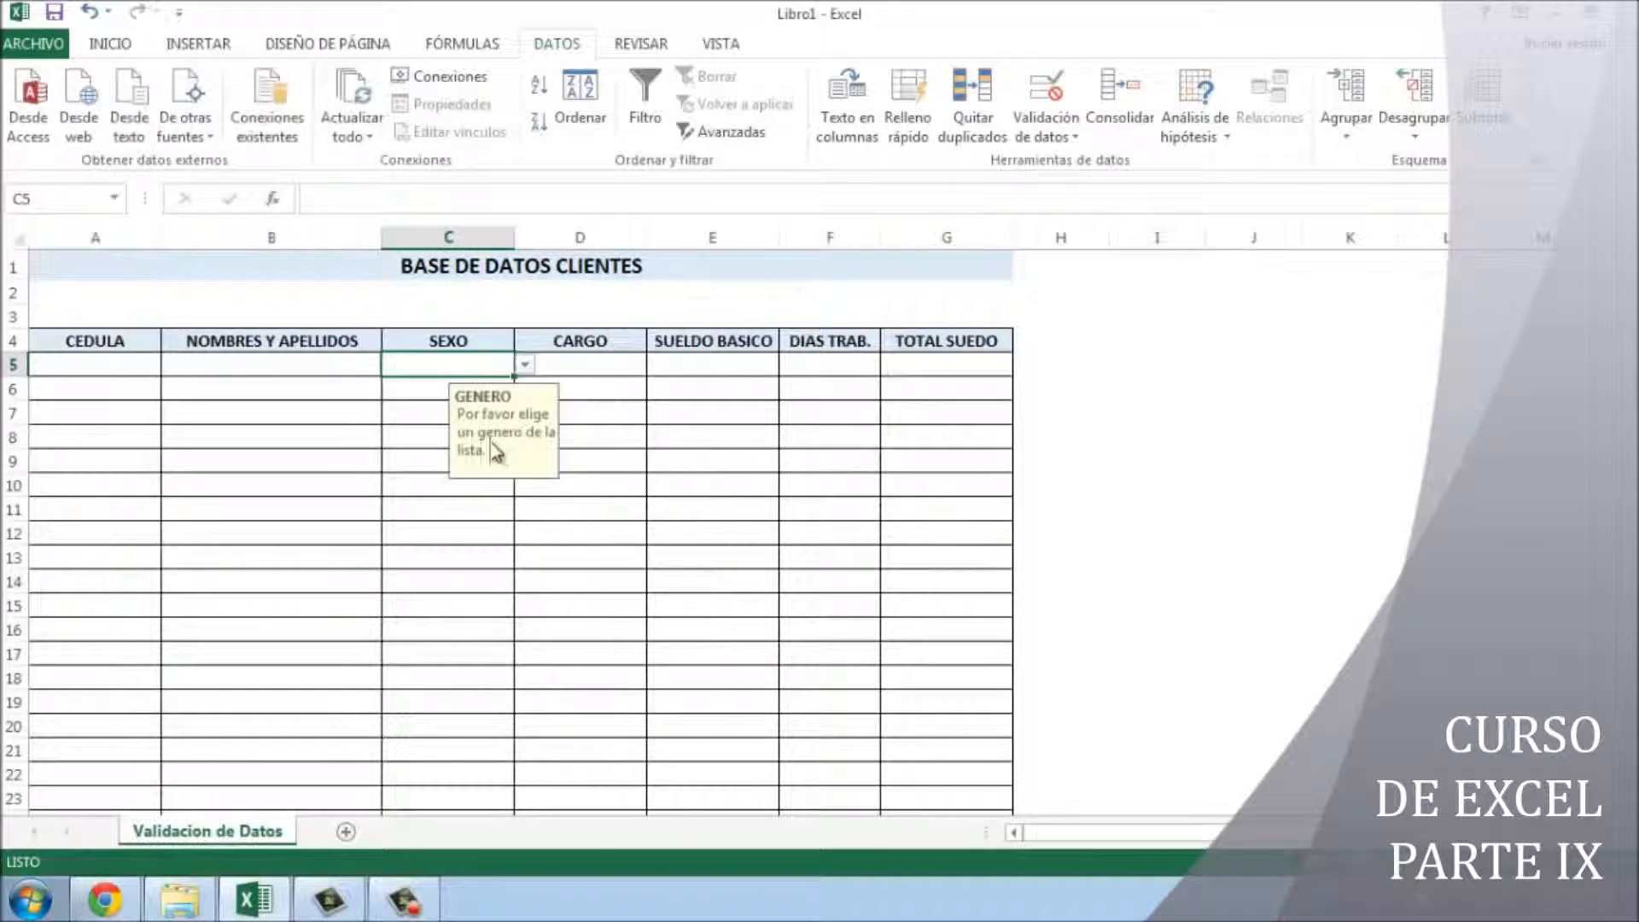
{"action": "left_click", "coordinate": [722, 512]}
{"action": "left_click", "coordinate": [457, 362]}
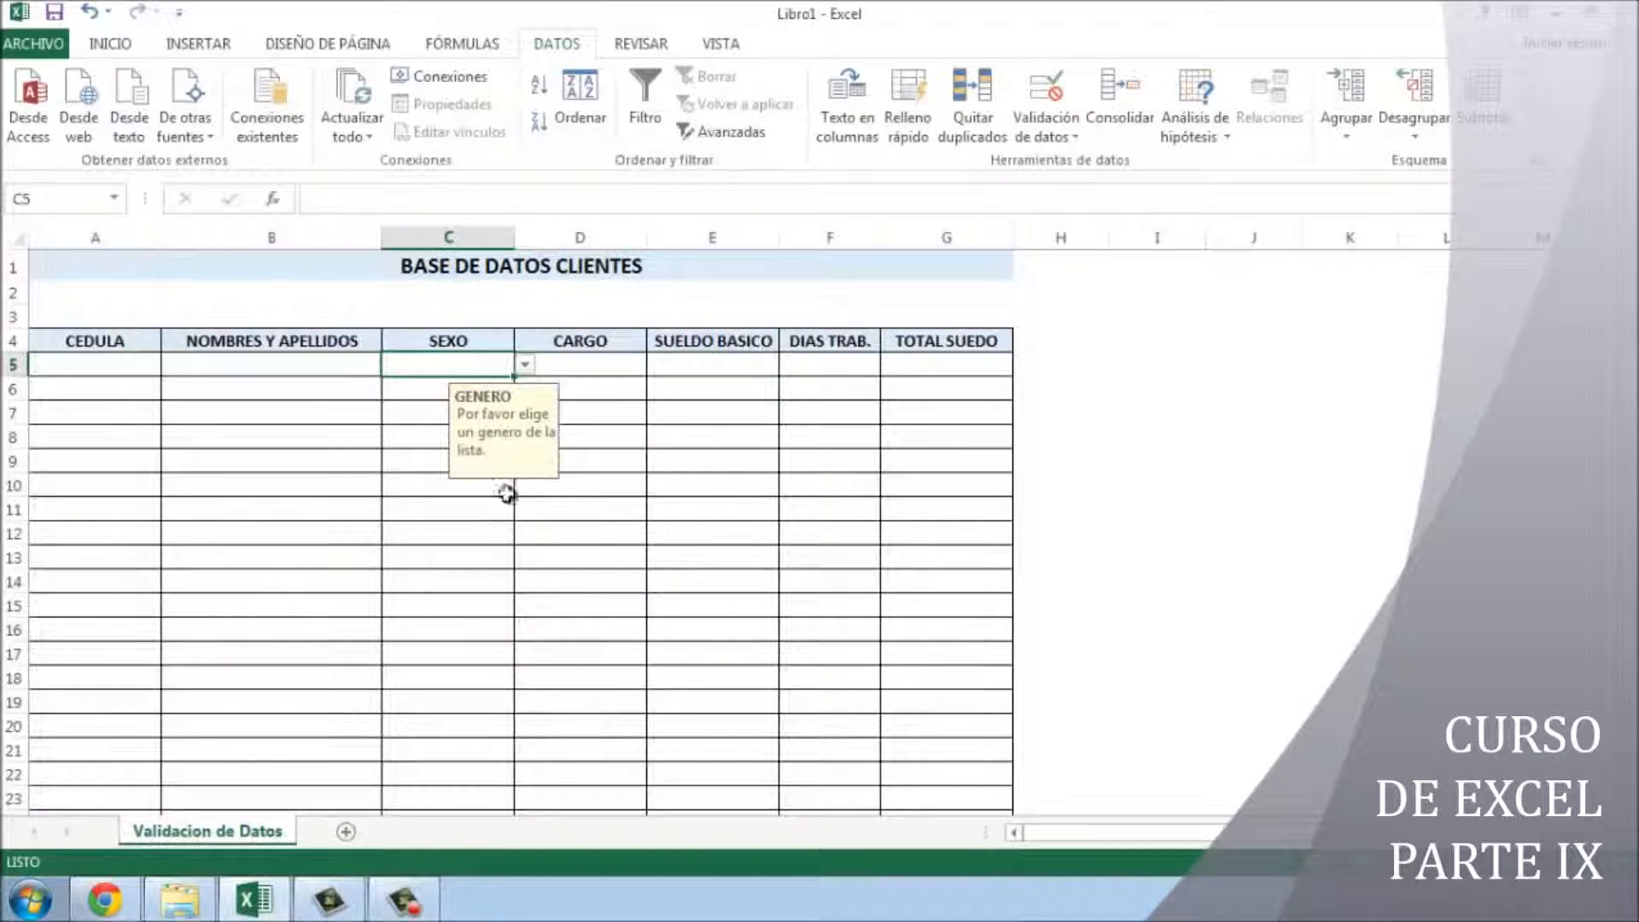
{"action": "left_click", "coordinate": [525, 365]}
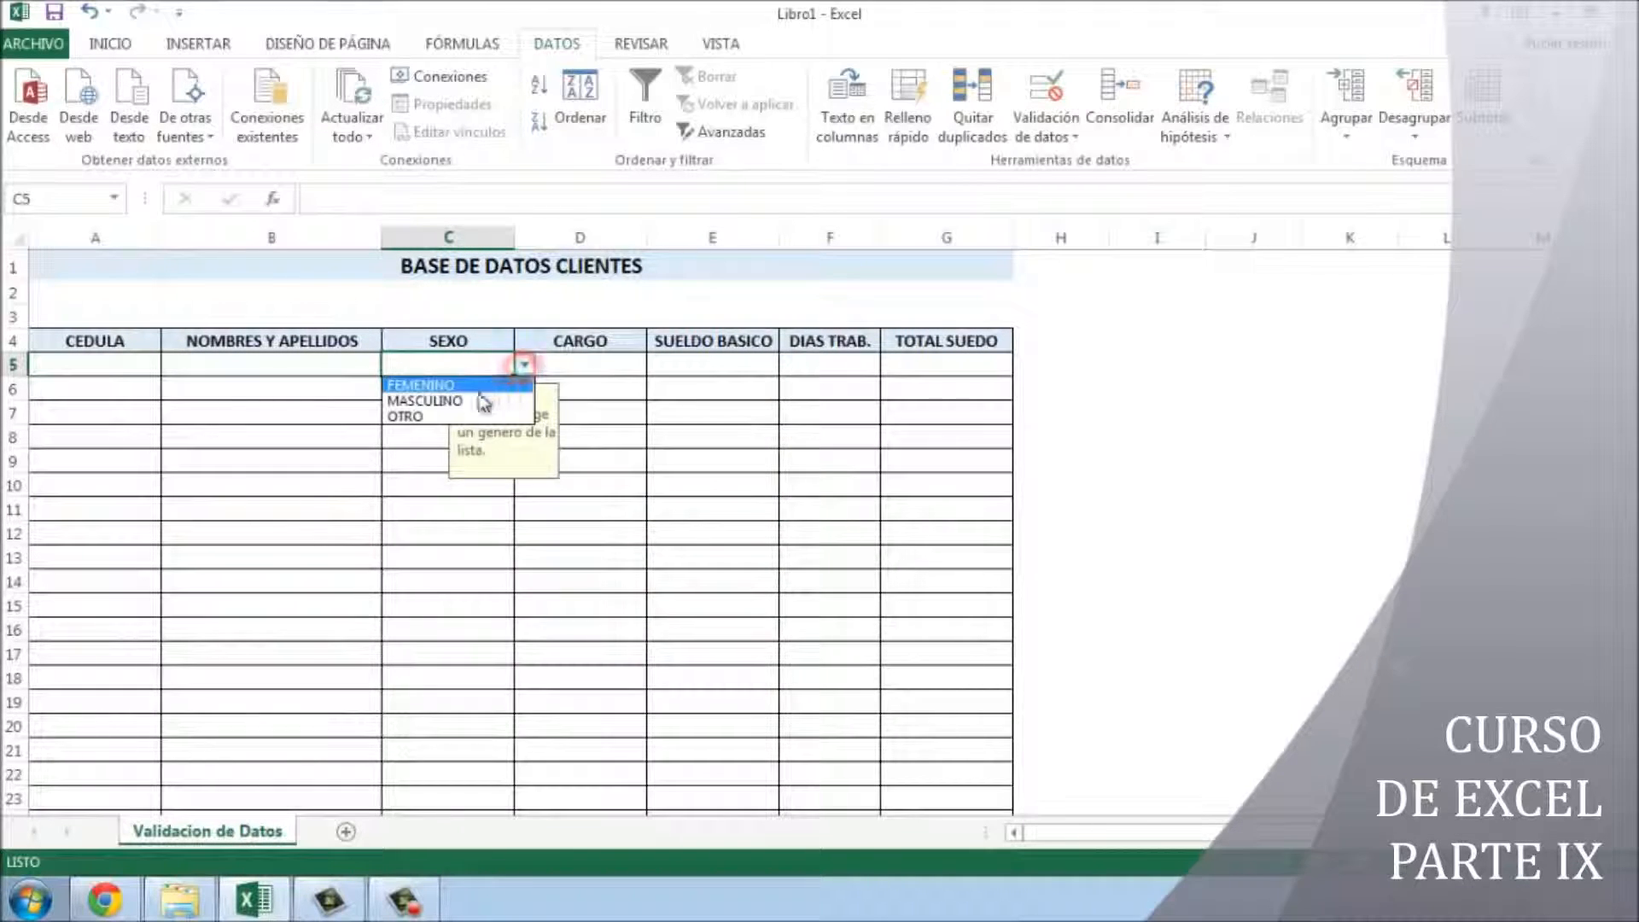
{"action": "left_click", "coordinate": [468, 398]}
- Switch C5 to OTRO, then FEMENINO, then start typing MUJER over it
{"action": "left_click", "coordinate": [747, 573]}
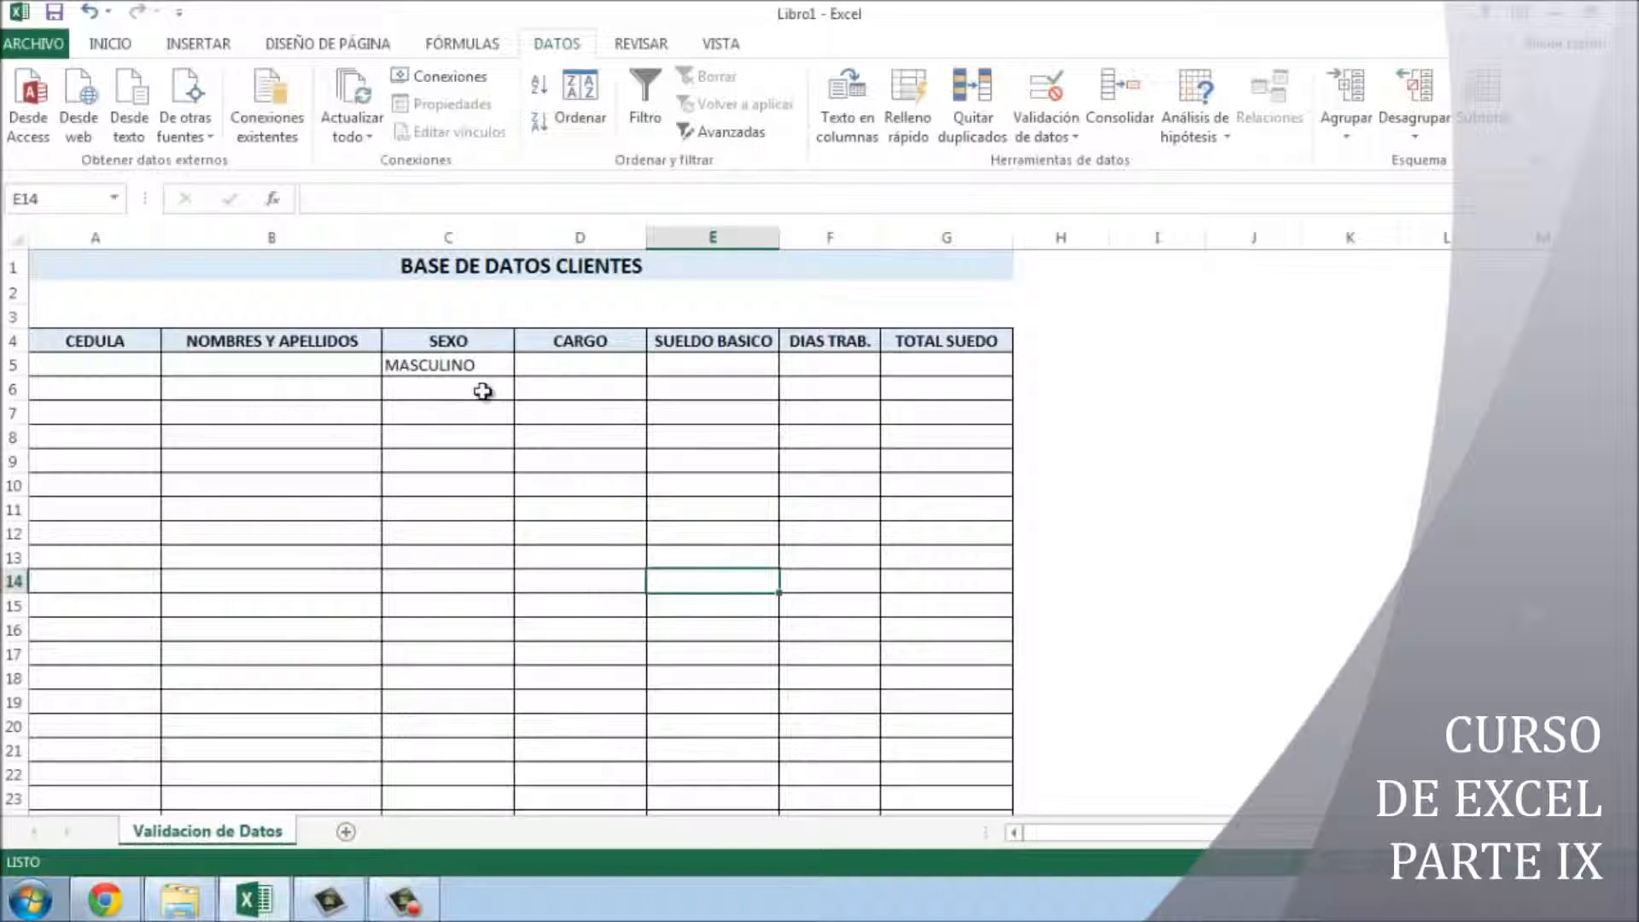
{"action": "left_click", "coordinate": [480, 370]}
{"action": "left_click", "coordinate": [525, 365]}
{"action": "left_click", "coordinate": [429, 415]}
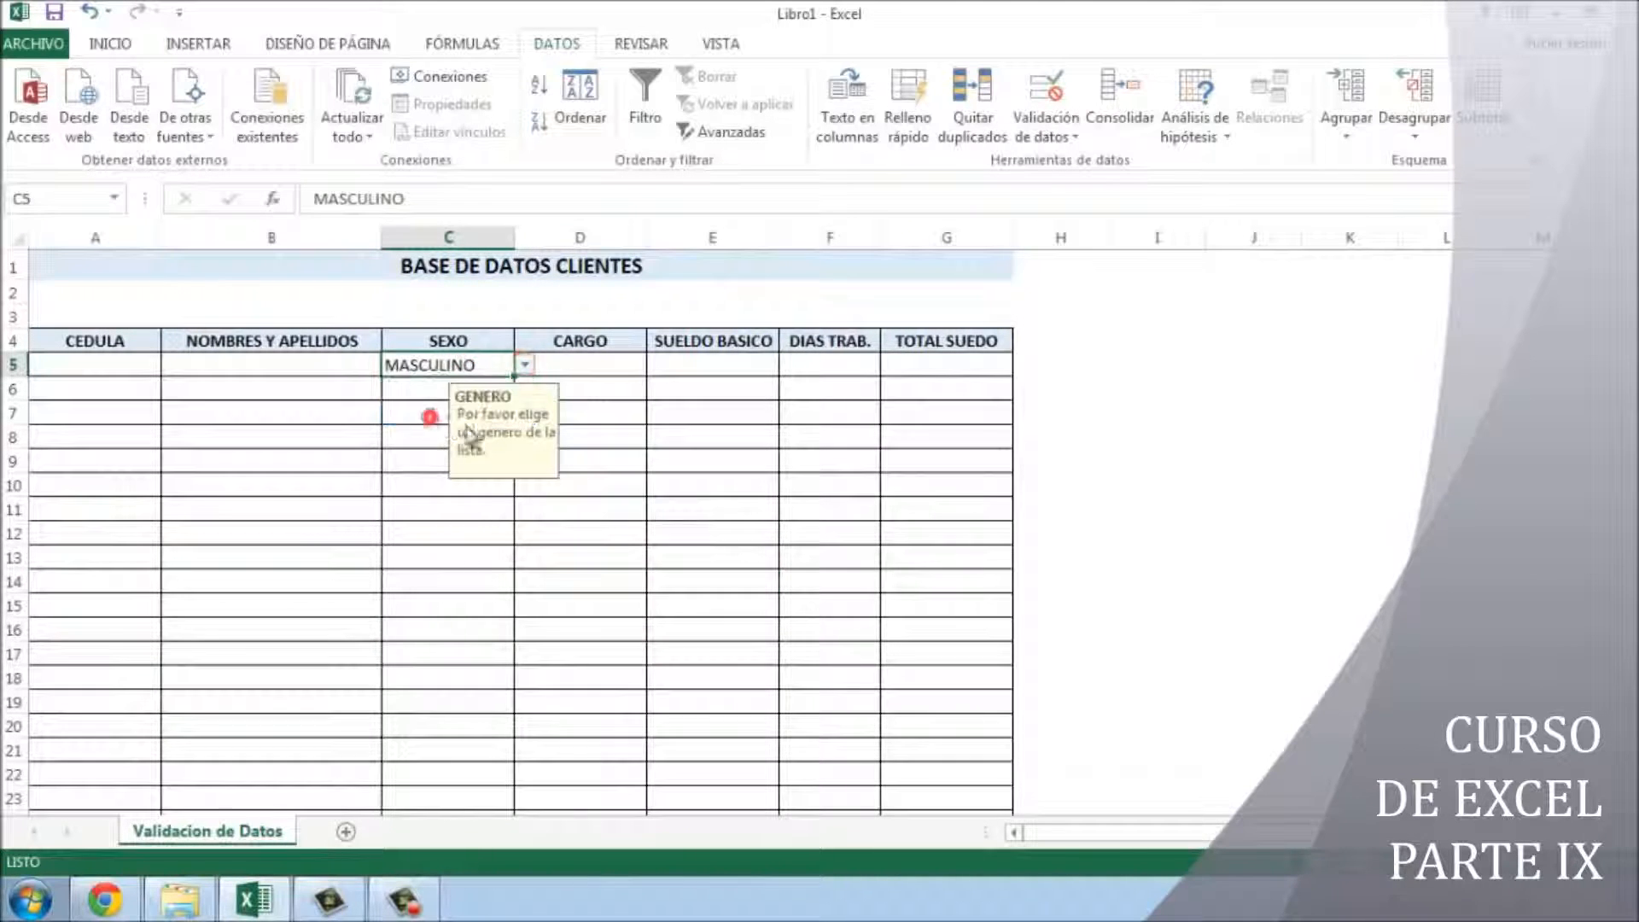
{"action": "left_click", "coordinate": [697, 512]}
{"action": "left_click", "coordinate": [451, 364]}
{"action": "left_click", "coordinate": [525, 365]}
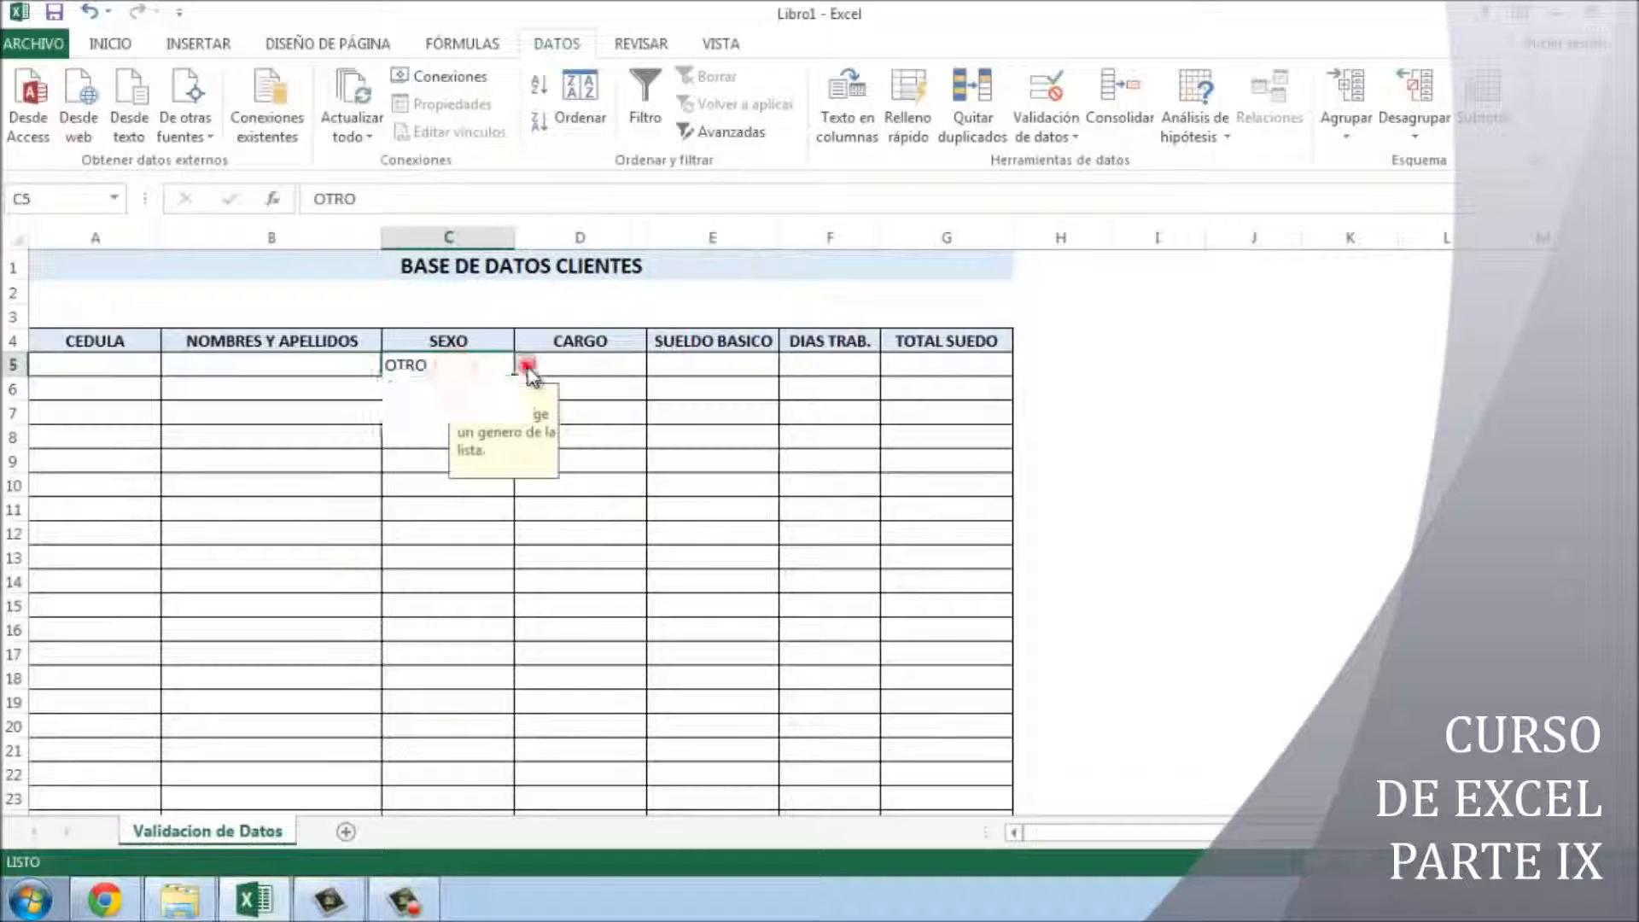
{"action": "left_click", "coordinate": [465, 389]}
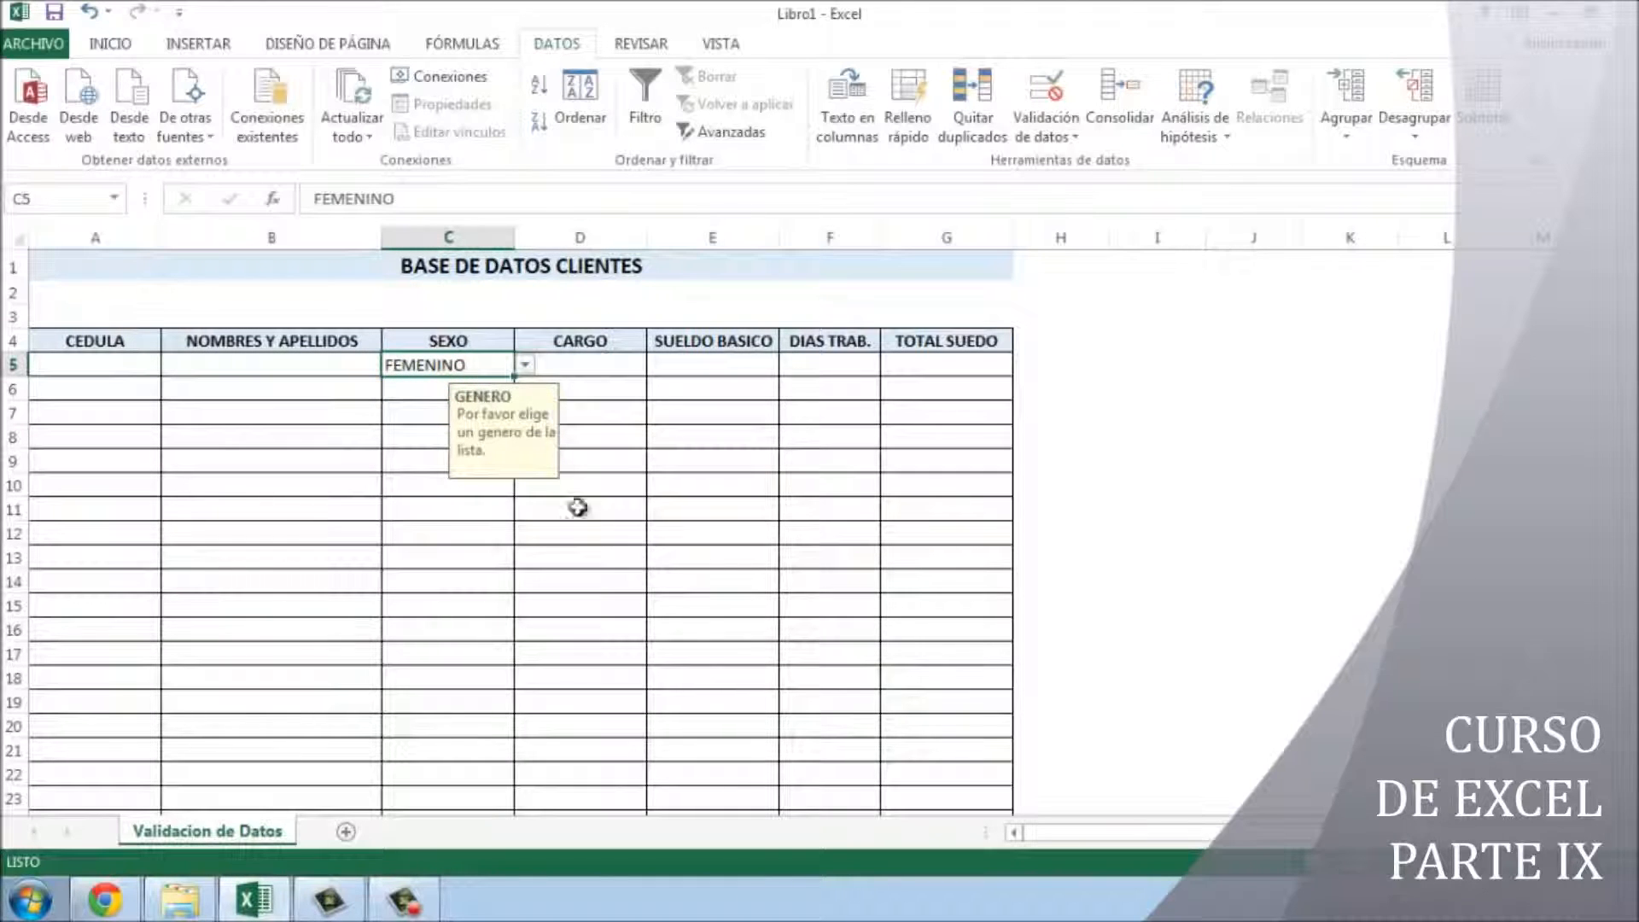
{"action": "type", "text": "MUJER"}
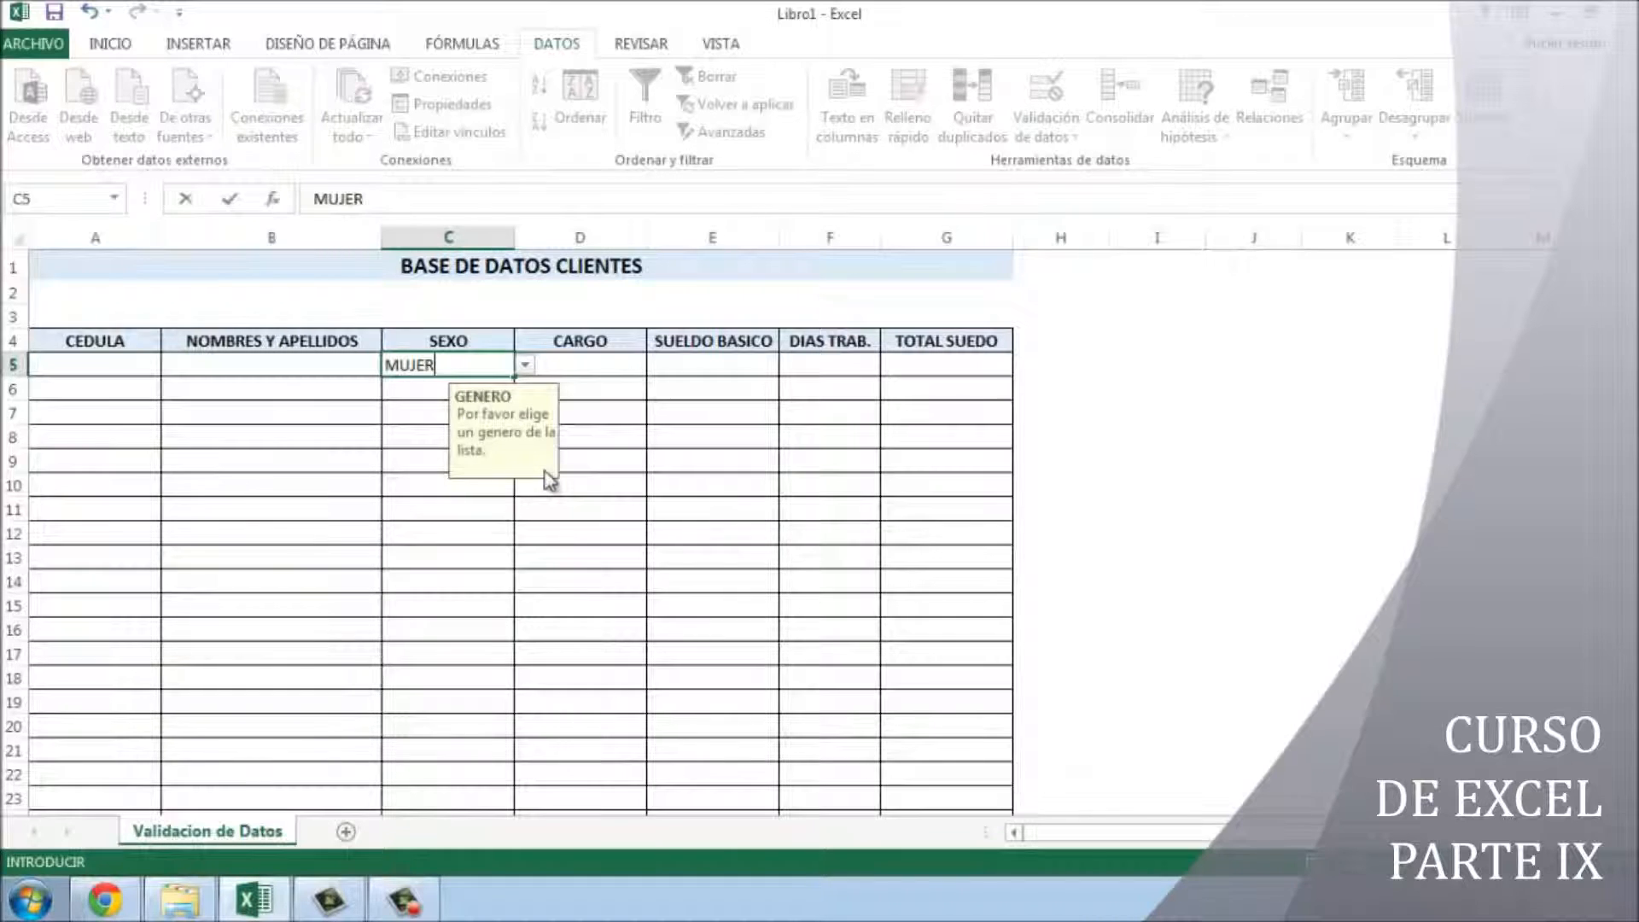
- Enter MUJER in C5, retry after the rejection, and clear the cell
{"action": "key", "text": "Return"}
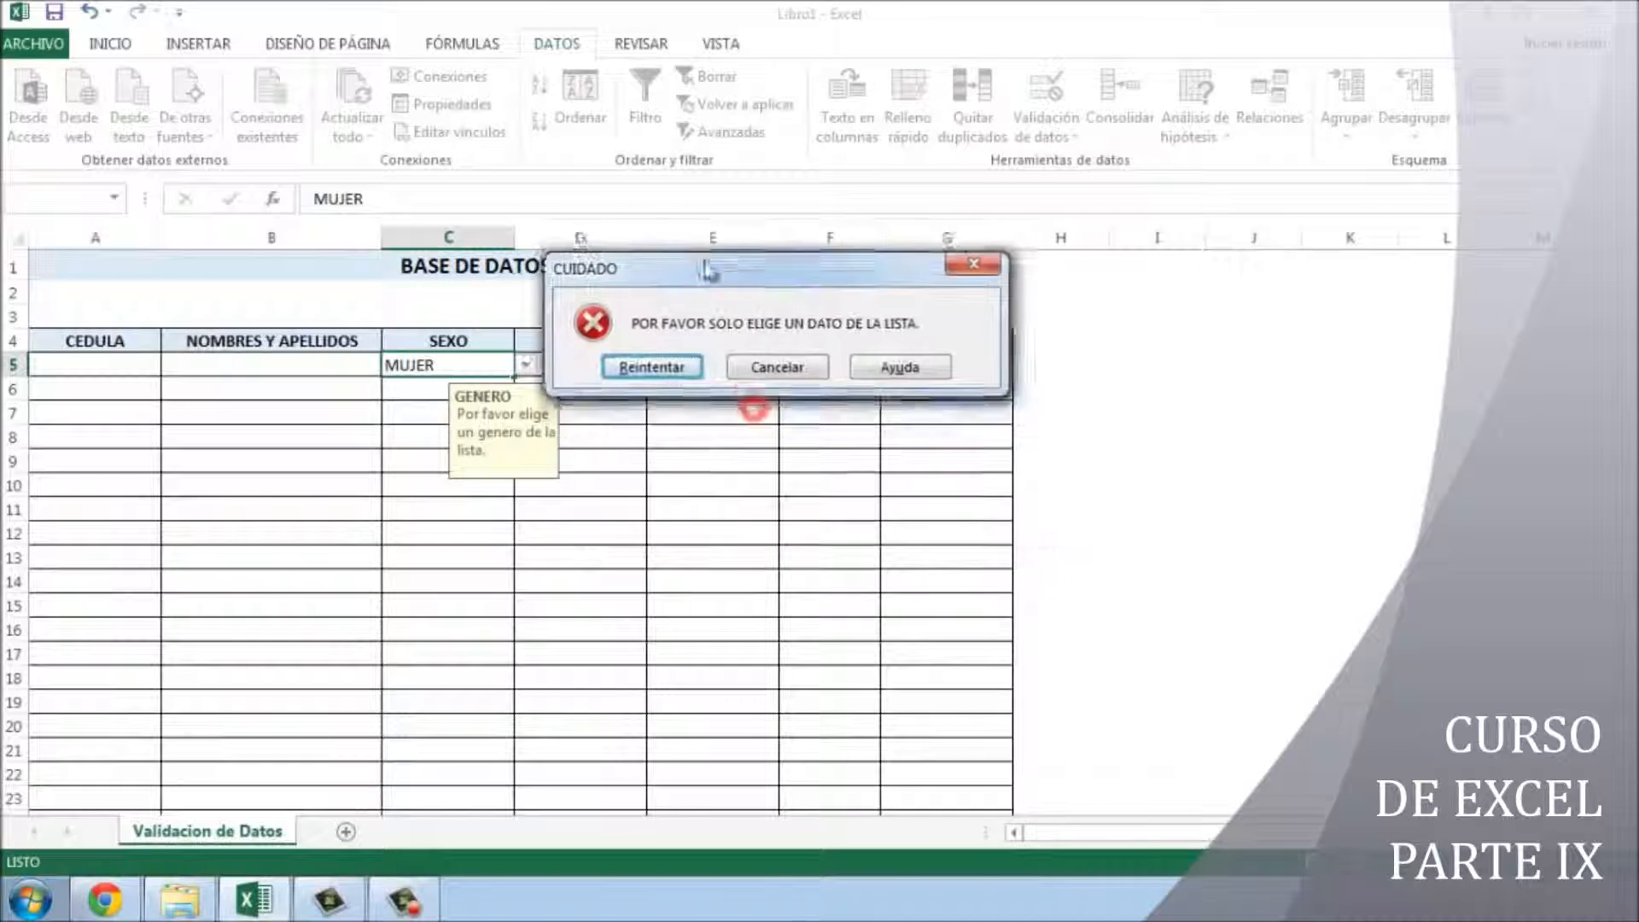
{"action": "left_click_drag", "start_coordinate": [706, 270], "coordinate": [765, 402]}
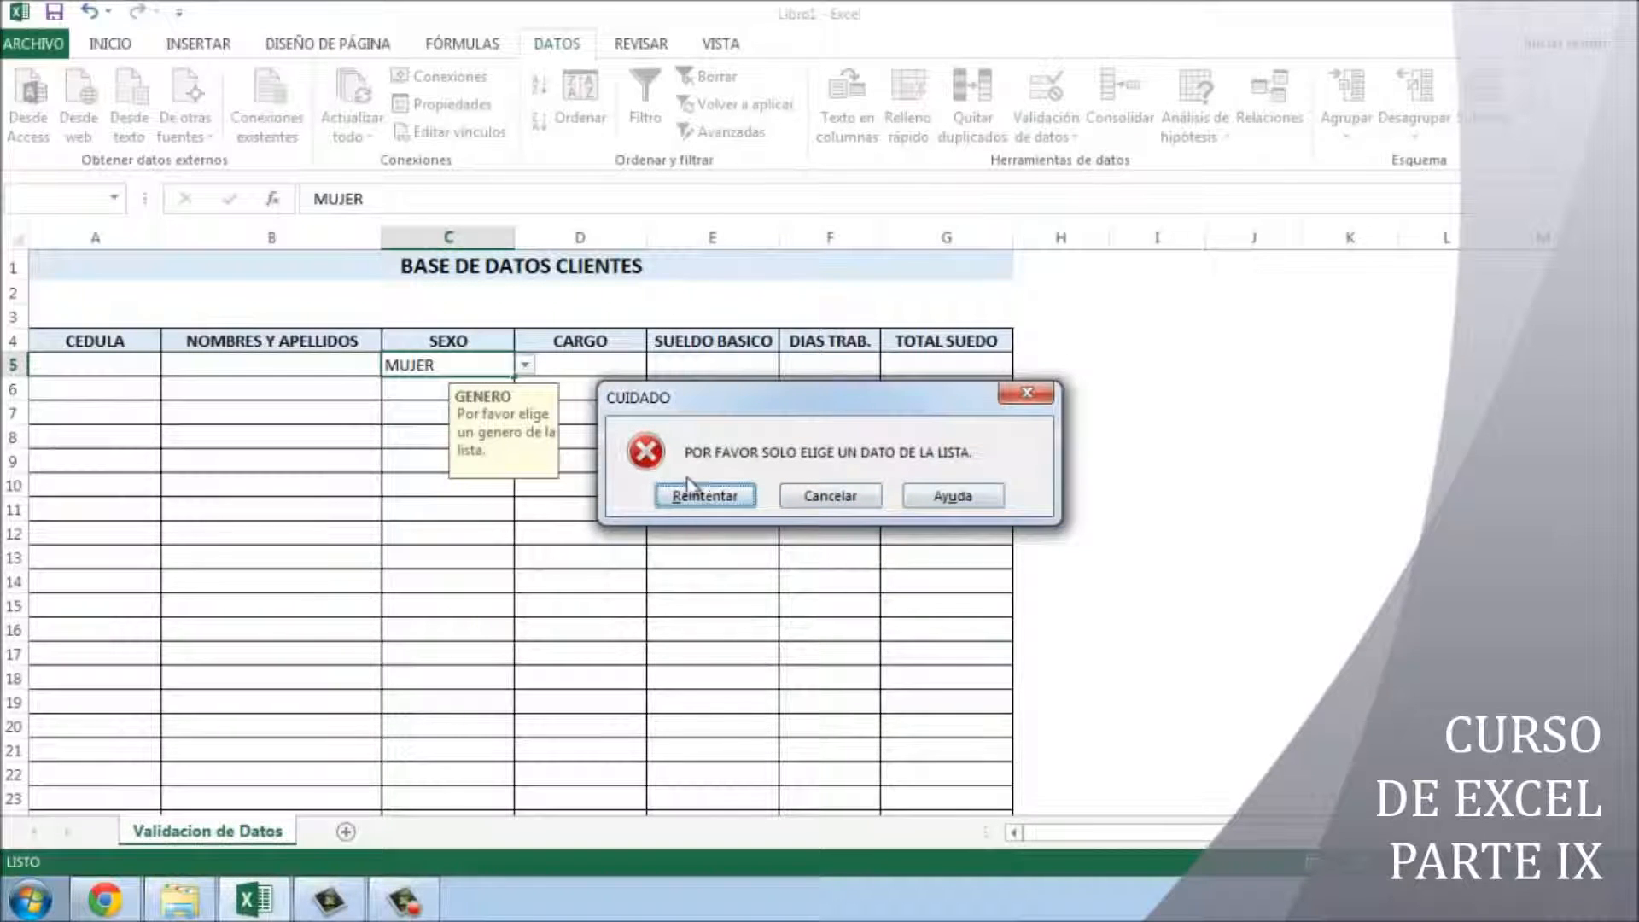
{"action": "left_click", "coordinate": [724, 495]}
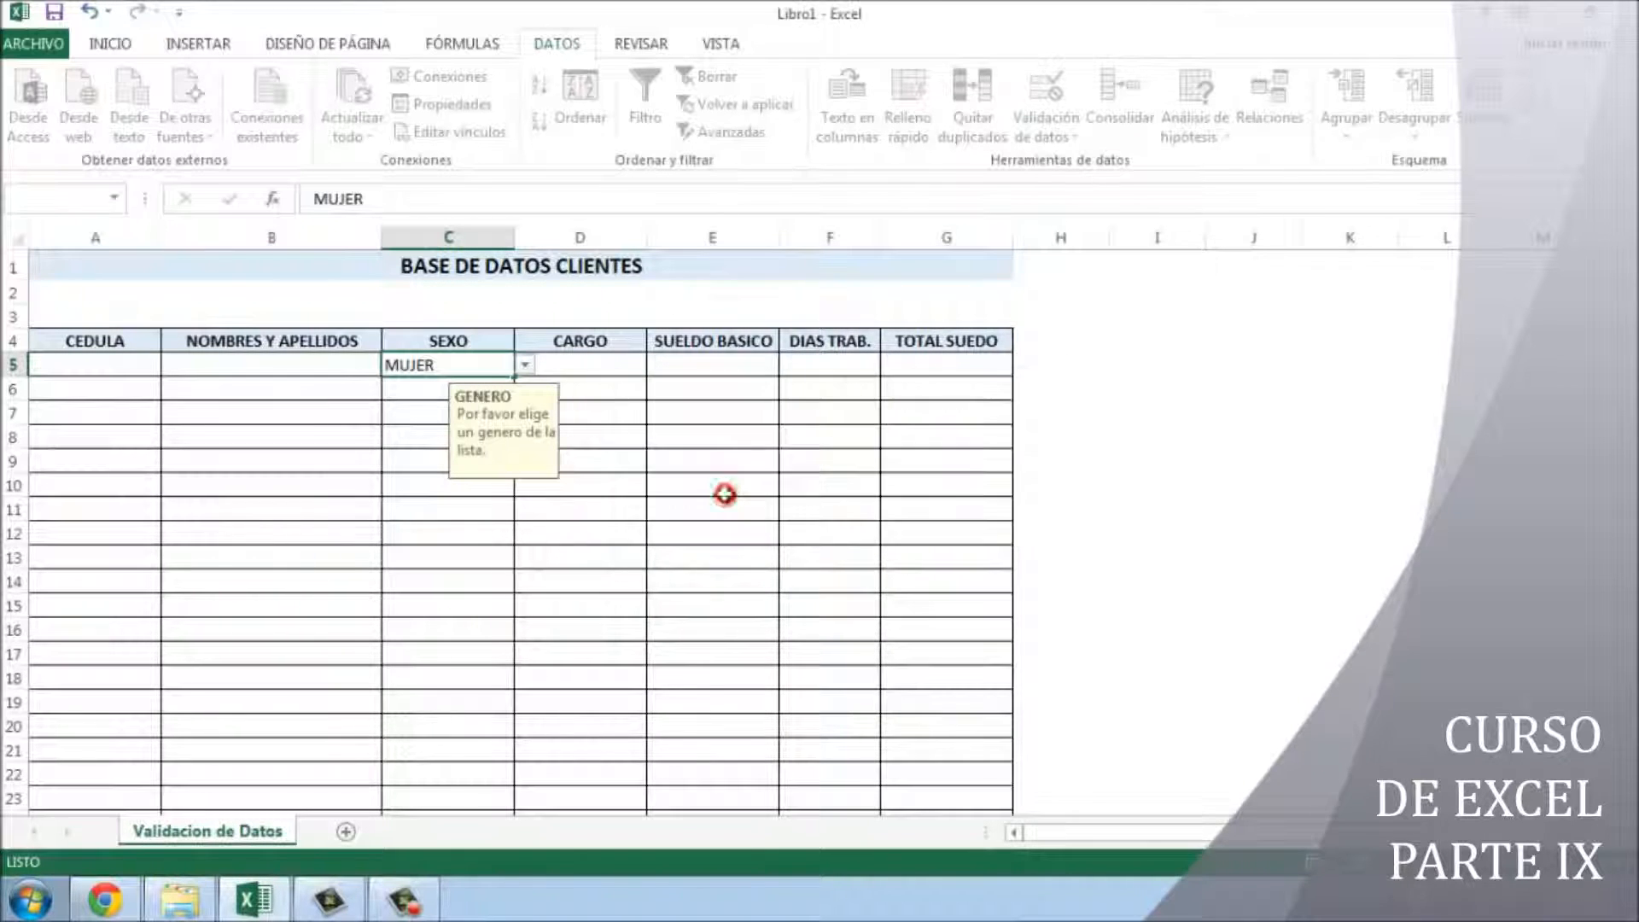
{"action": "key", "text": "Delete"}
{"action": "left_click", "coordinate": [683, 429]}
- Change C5's error alert style to Advertencia (warning)
{"action": "left_click", "coordinate": [476, 362]}
{"action": "left_click", "coordinate": [1057, 141]}
{"action": "left_click", "coordinate": [1068, 161]}
{"action": "left_click", "coordinate": [950, 430]}
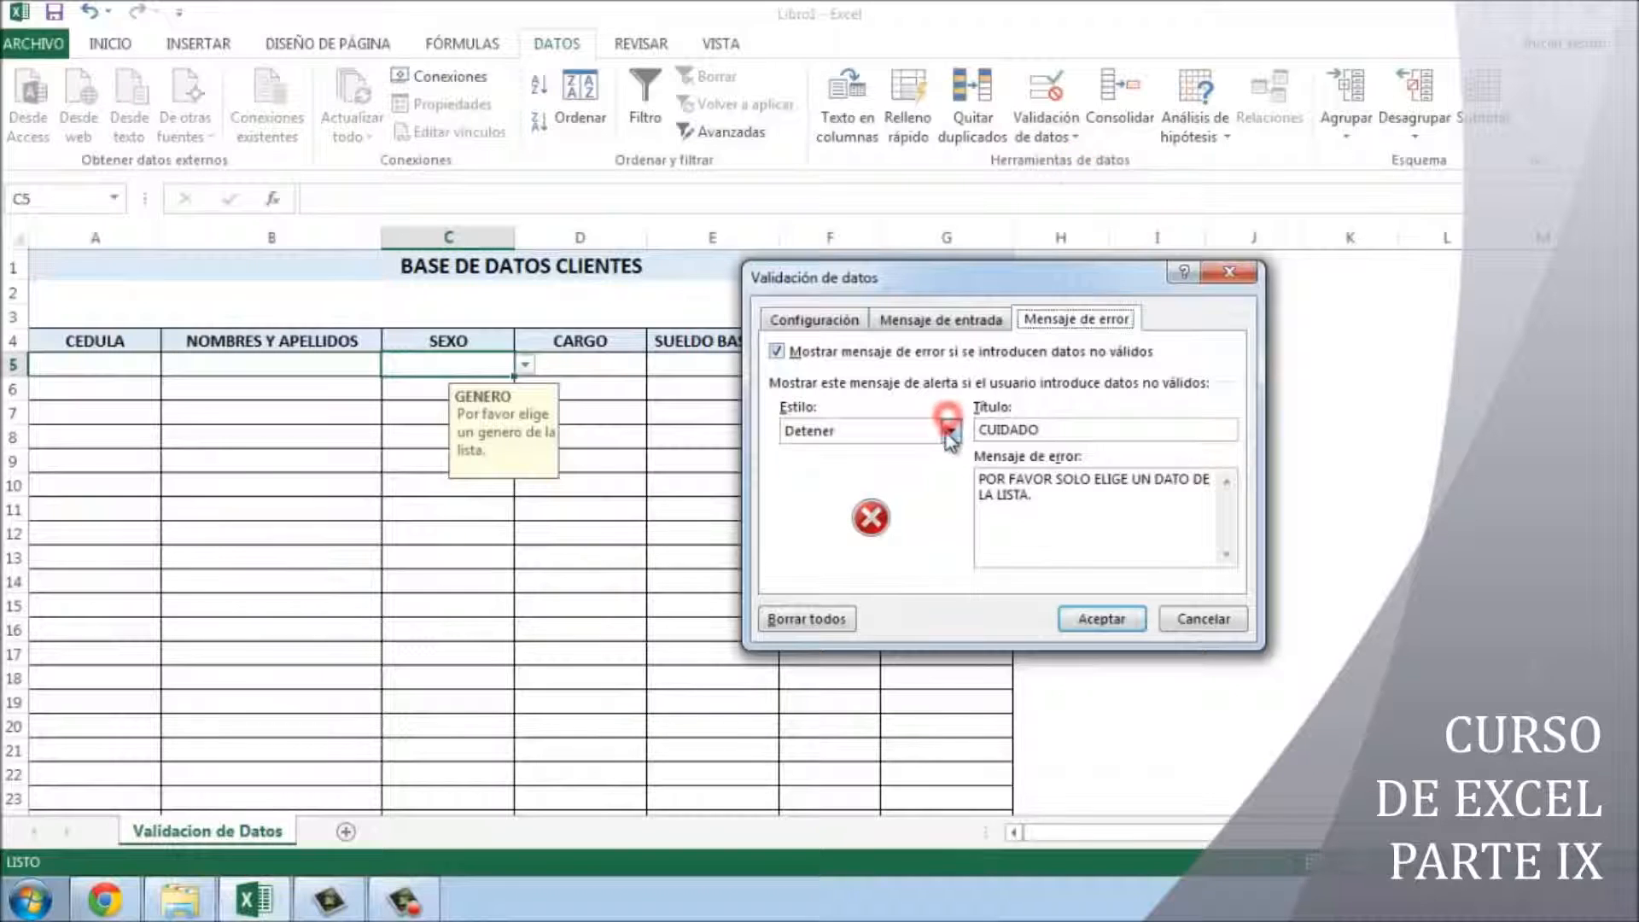
{"action": "left_click", "coordinate": [853, 464]}
{"action": "left_click", "coordinate": [1100, 619]}
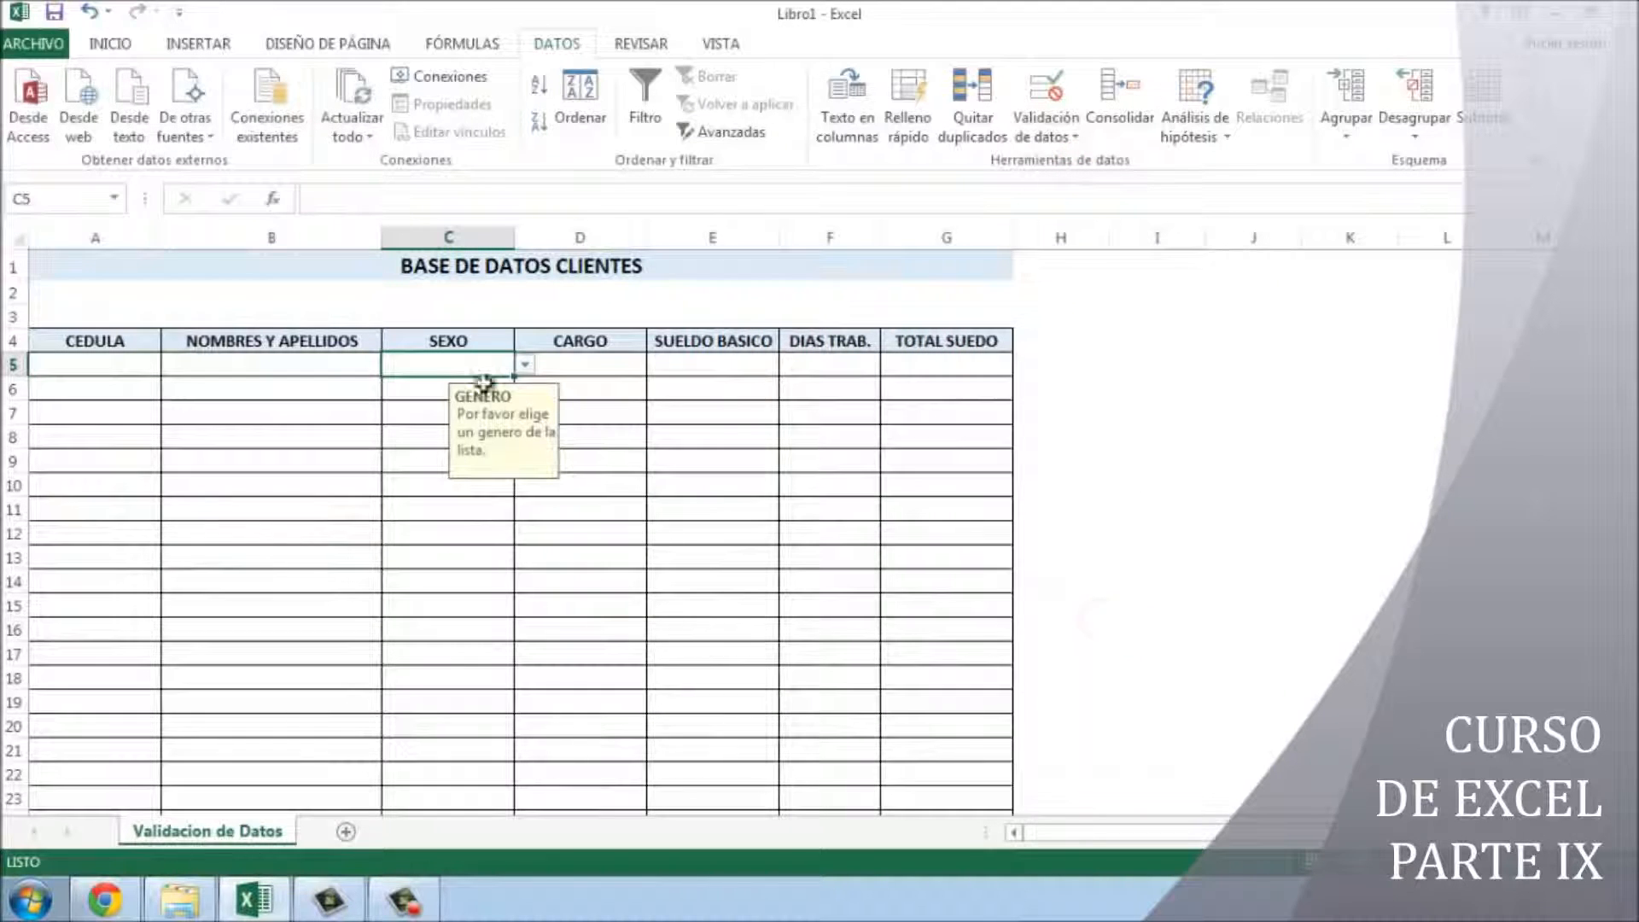
- Pick FEMENINO for C5, then type MUJER and accept it despite the warning
{"action": "left_click", "coordinate": [524, 365]}
{"action": "left_click", "coordinate": [494, 385]}
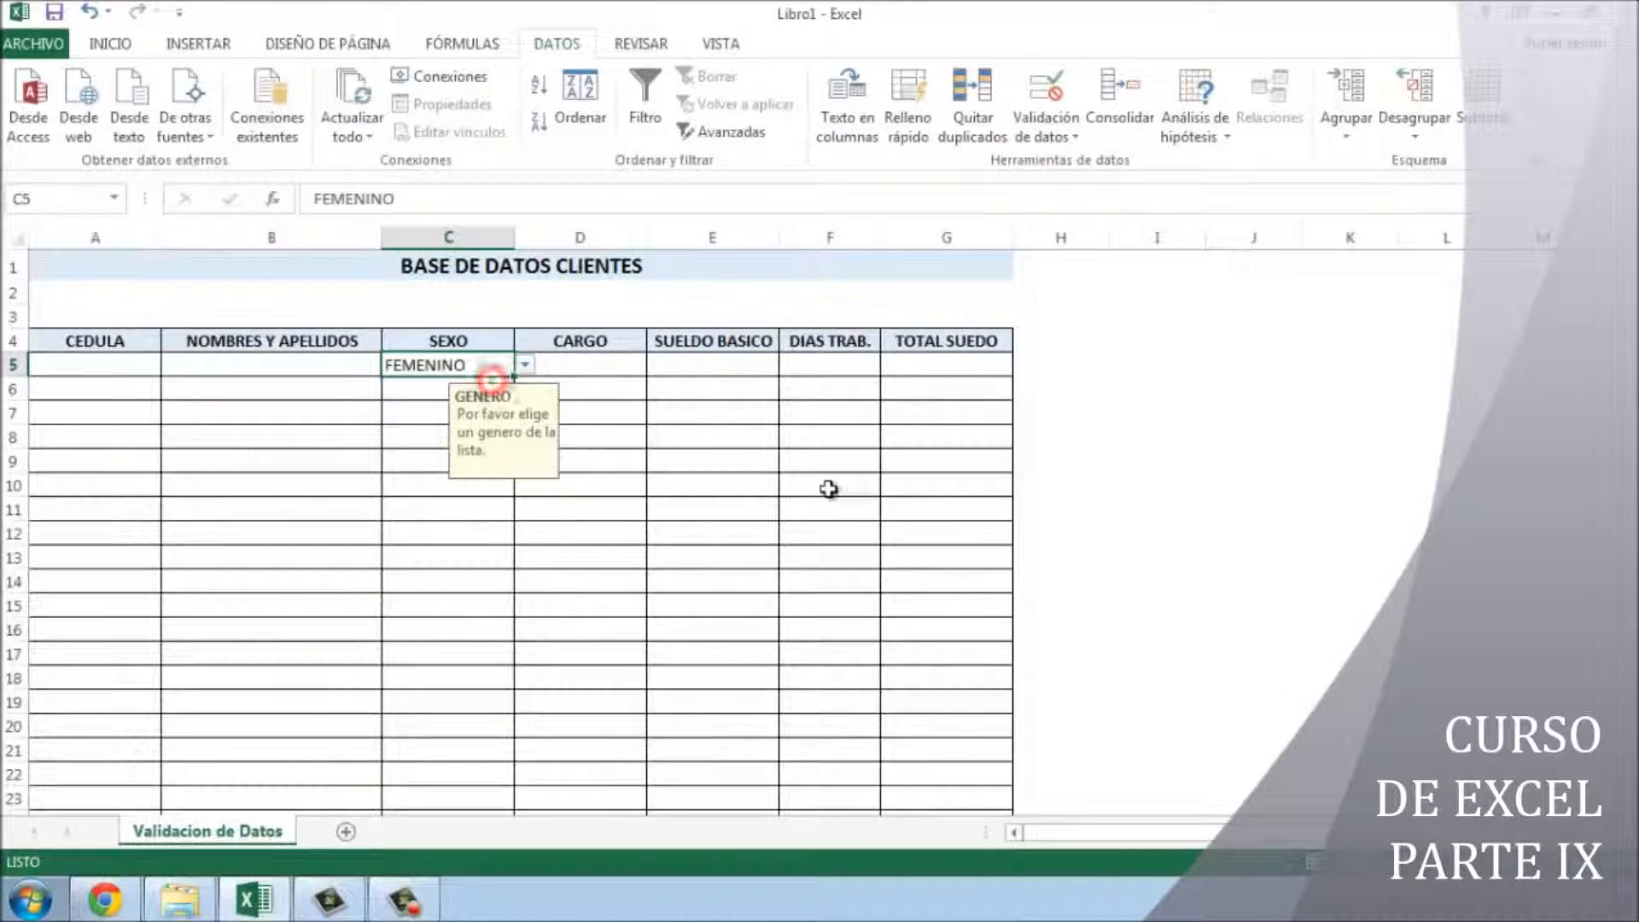
{"action": "left_click", "coordinate": [830, 486]}
{"action": "left_click", "coordinate": [494, 366]}
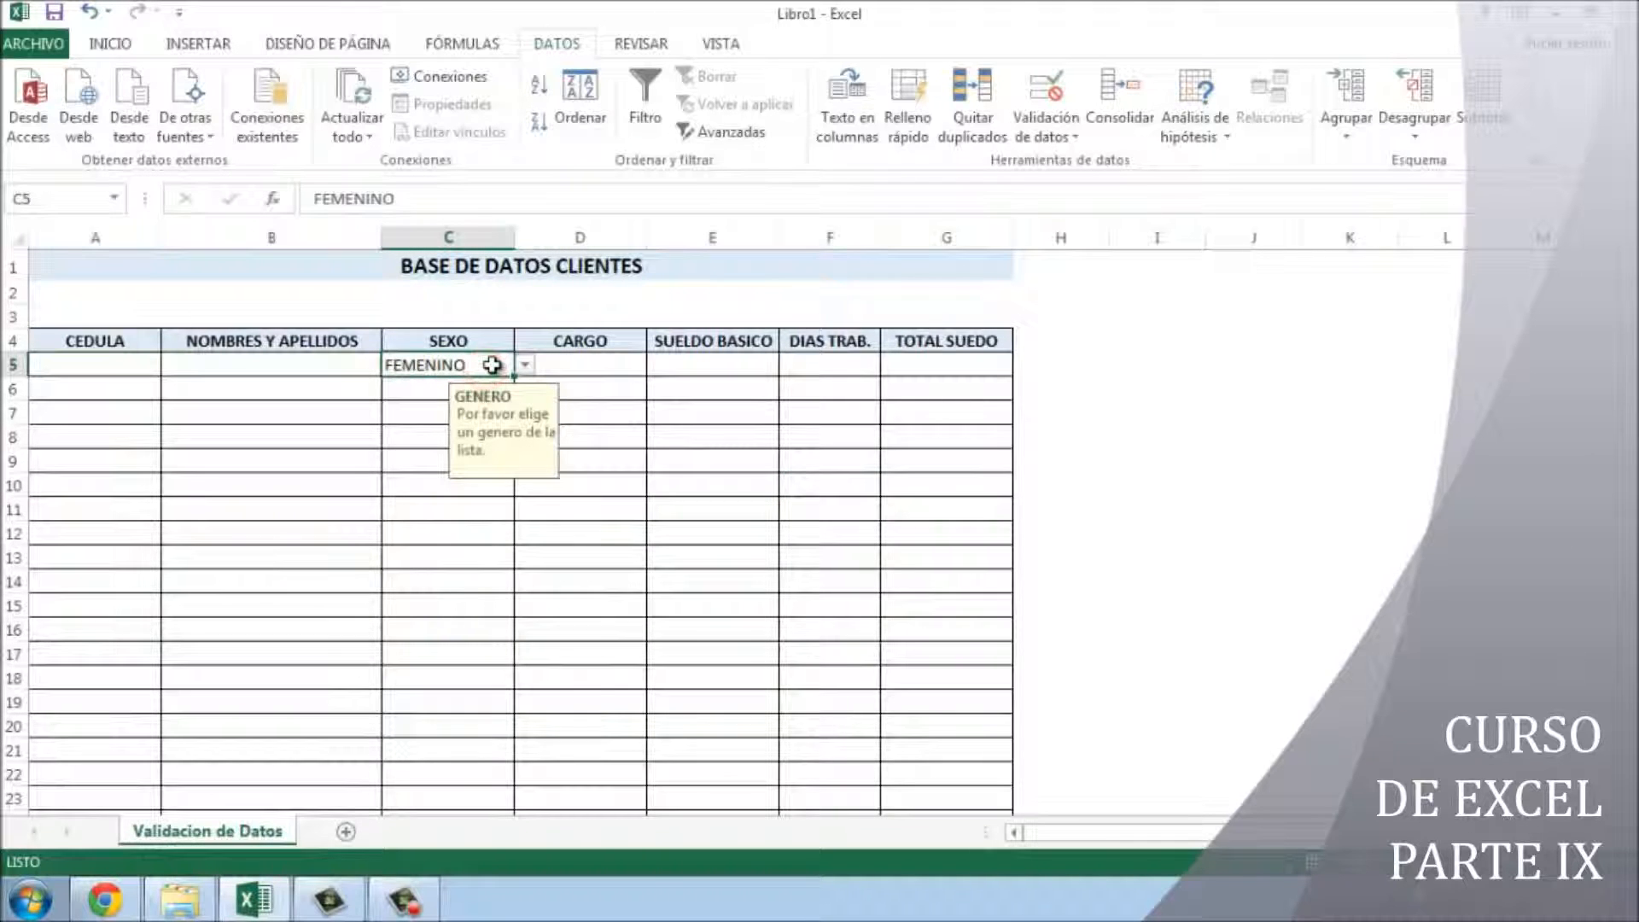
{"action": "type", "text": "MUJER"}
{"action": "key", "text": "Return"}
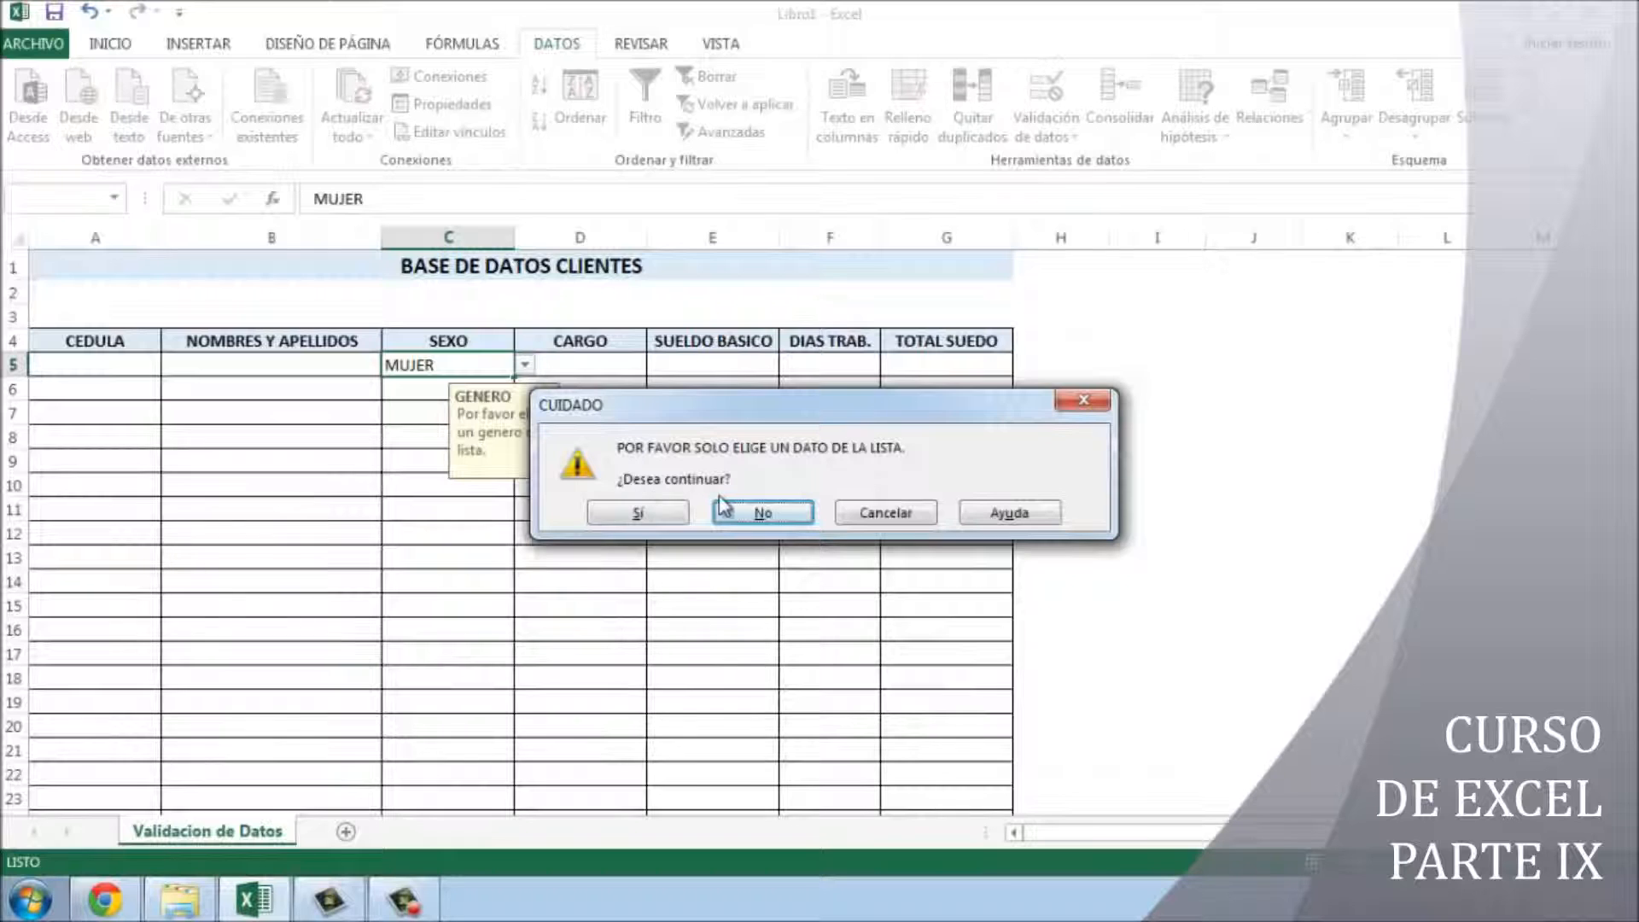
{"action": "left_click", "coordinate": [651, 516]}
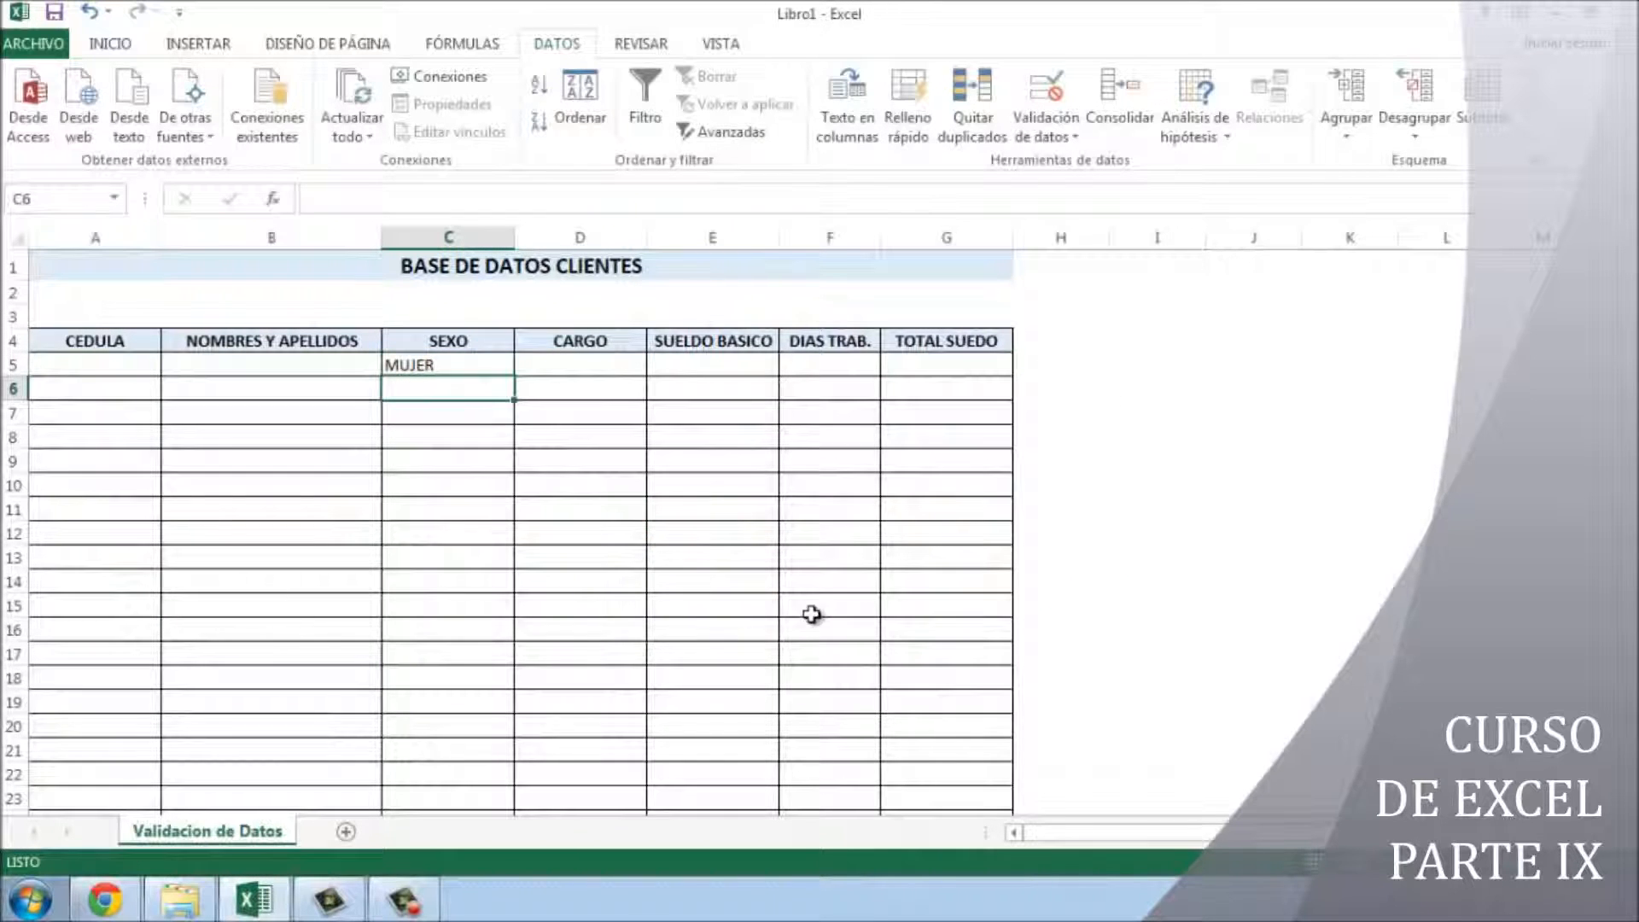
- Re-enter MUJER in C5 and accept the CUIDADO warning again
{"action": "left_click", "coordinate": [445, 365]}
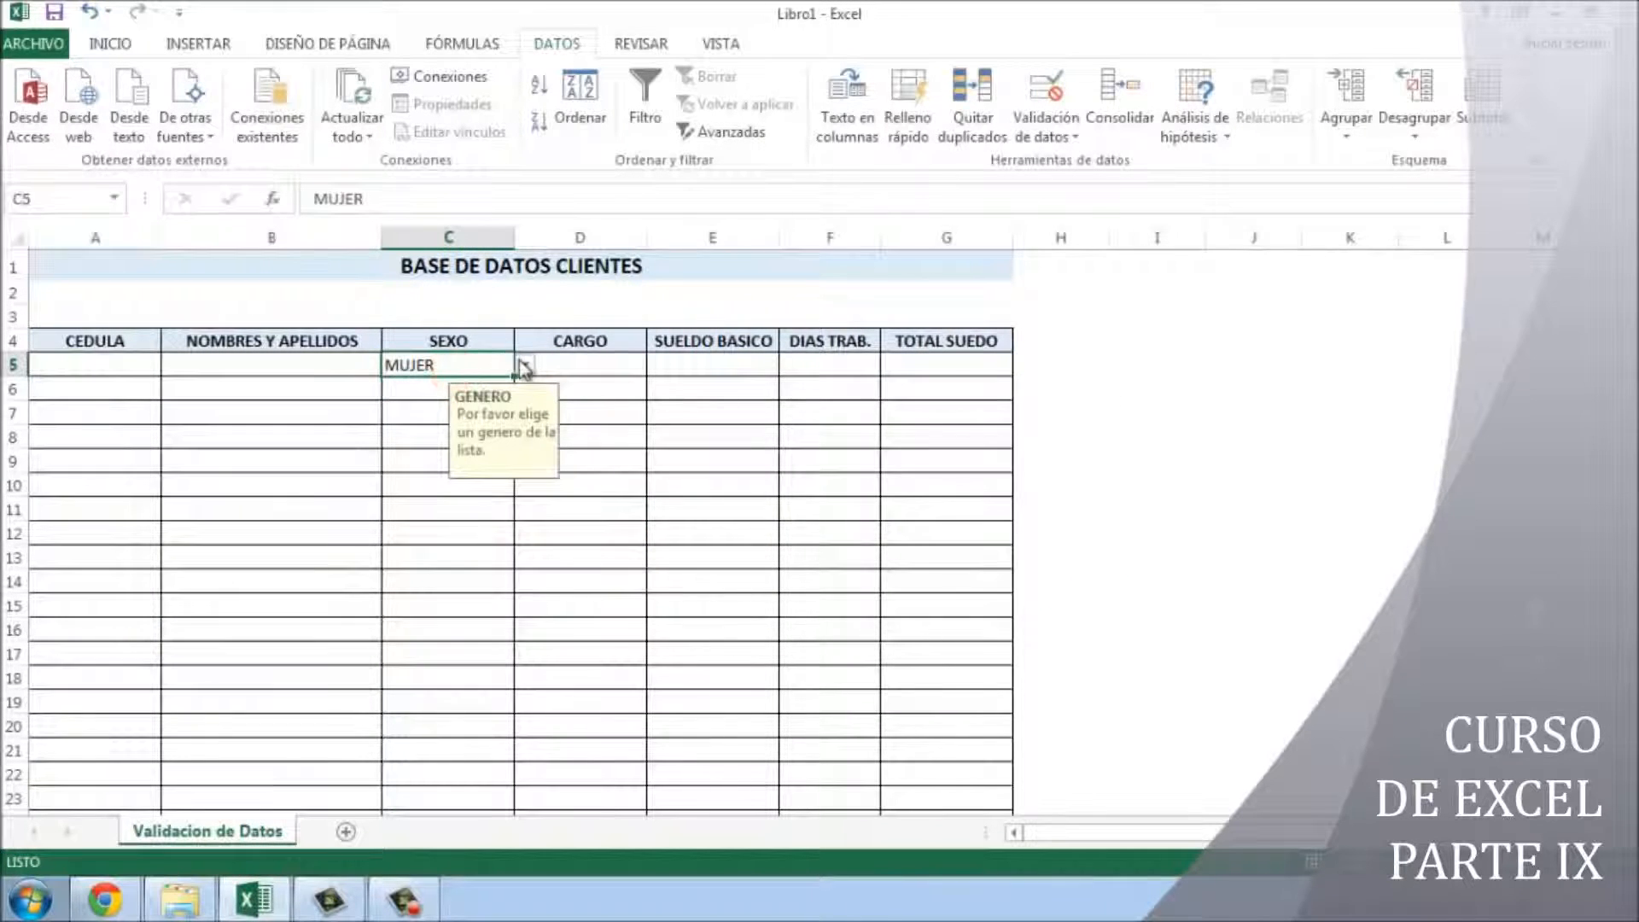
{"action": "double_click", "coordinate": [463, 365]}
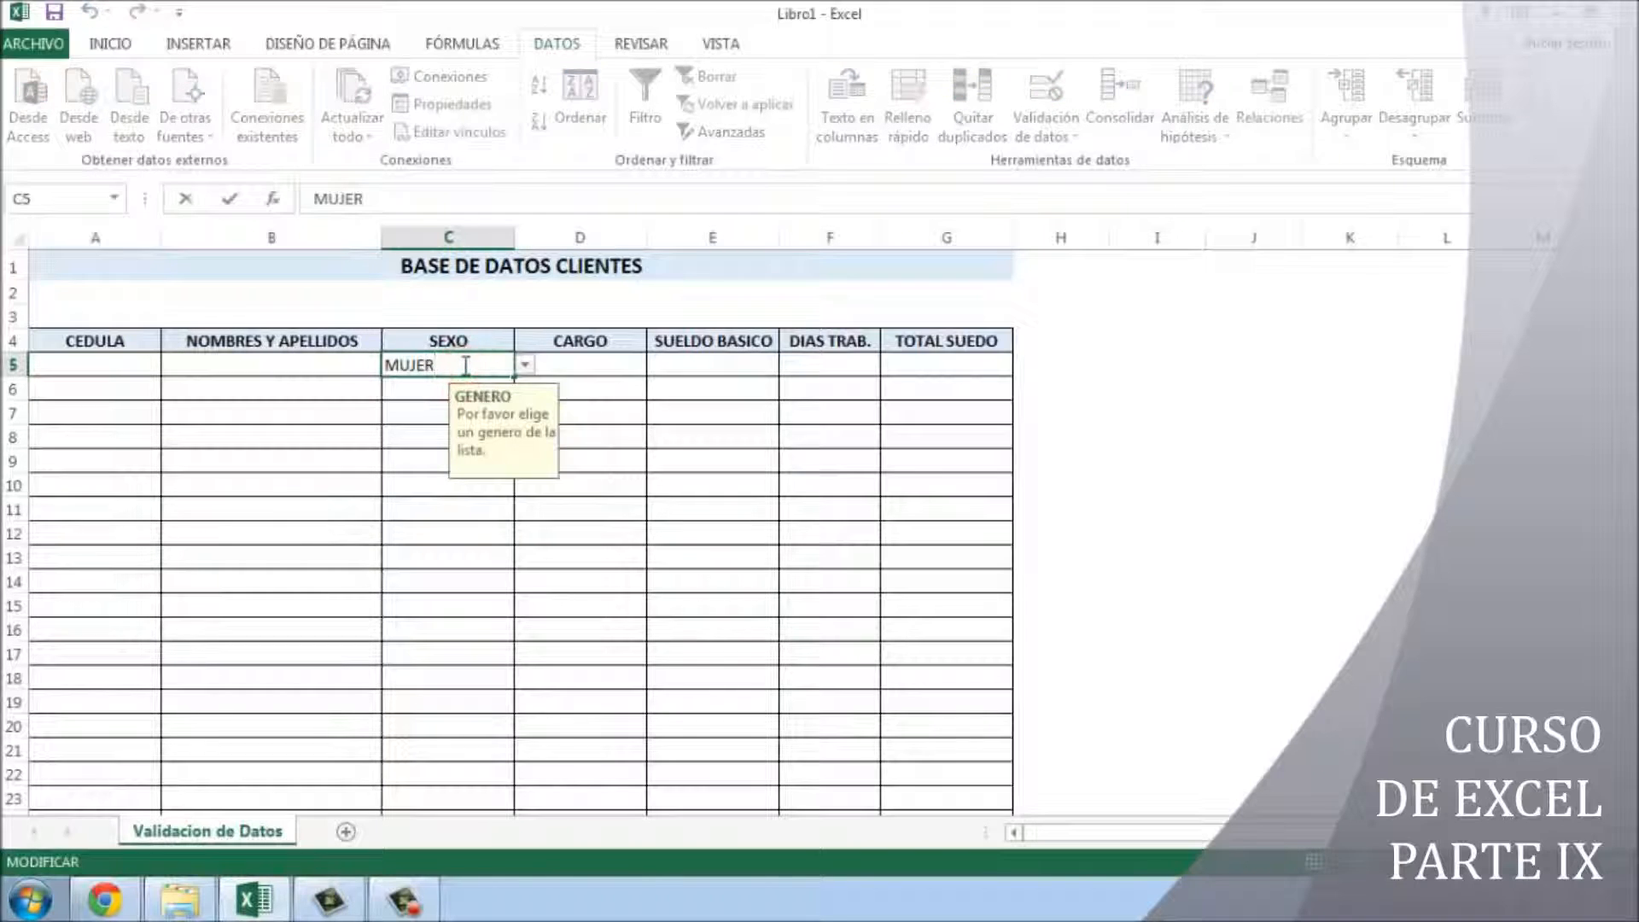
{"action": "key", "text": "Return"}
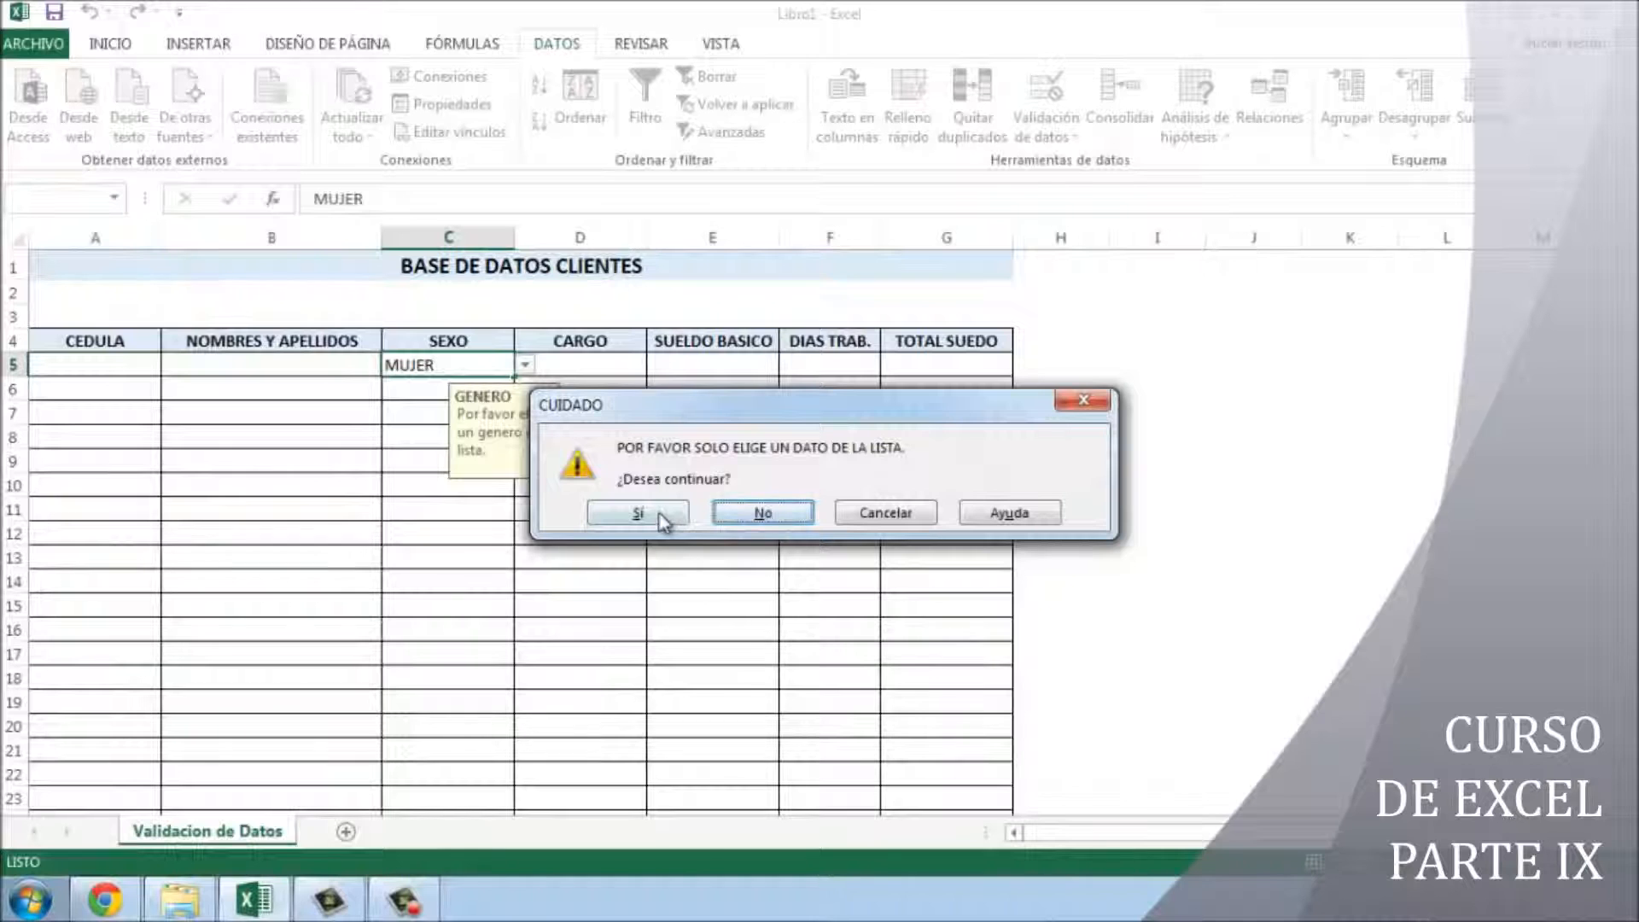
{"action": "left_click_drag", "start_coordinate": [744, 414], "coordinate": [597, 432]}
{"action": "left_click", "coordinate": [739, 532]}
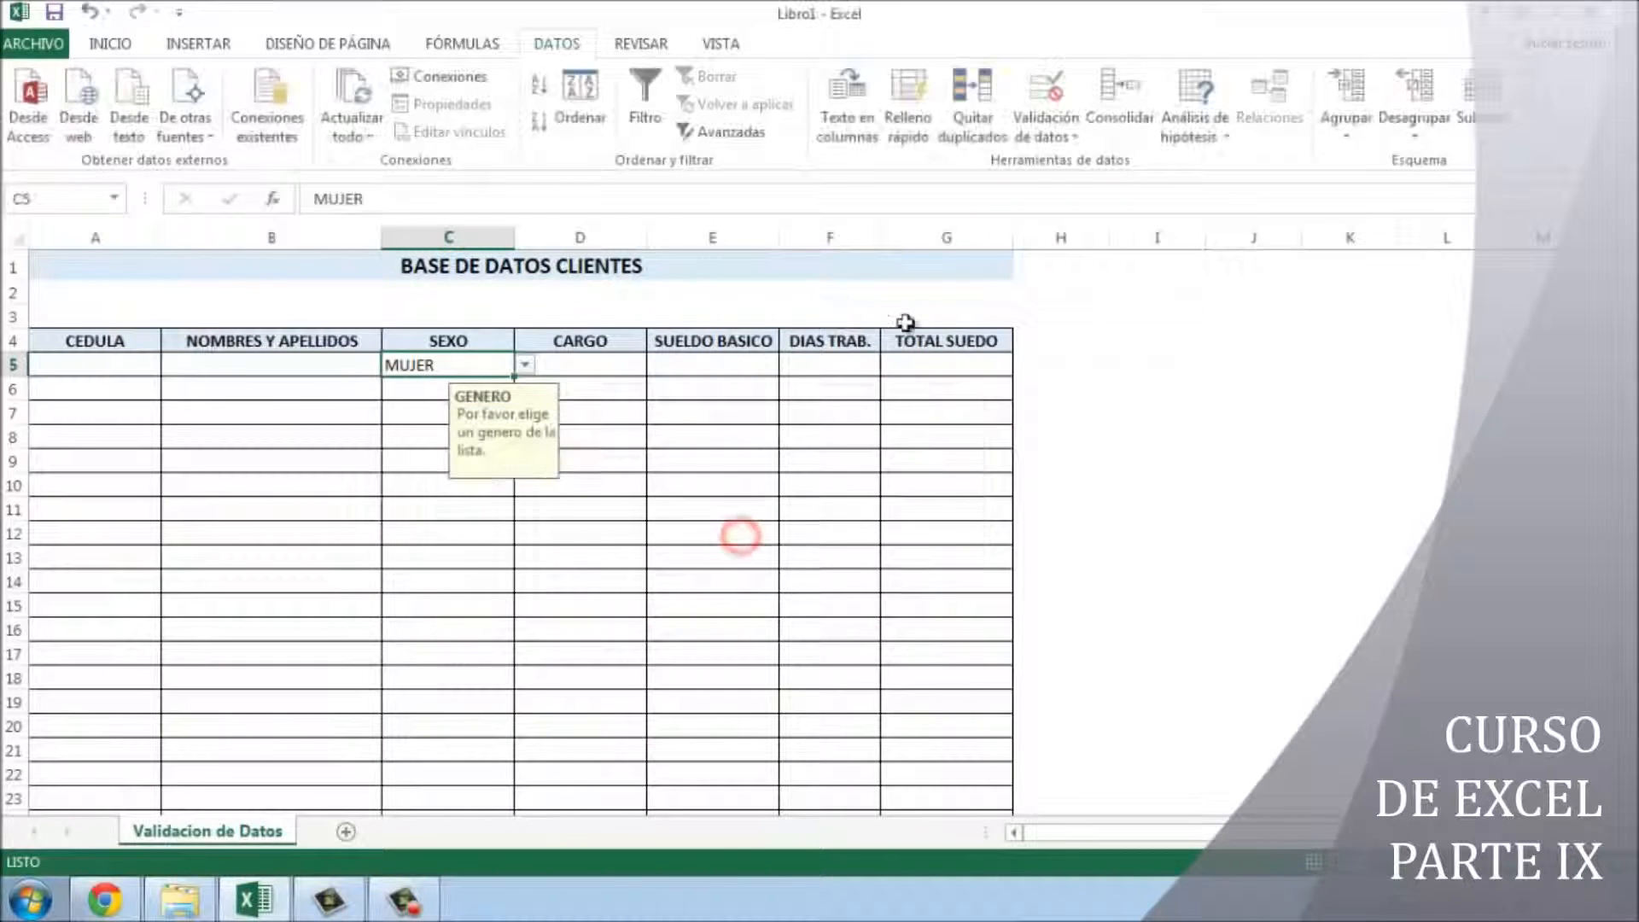
{"action": "left_click", "coordinate": [1043, 132]}
- Change C5's error alert style to Información
{"action": "left_click", "coordinate": [1058, 162]}
{"action": "left_click", "coordinate": [896, 429]}
{"action": "left_click", "coordinate": [871, 468]}
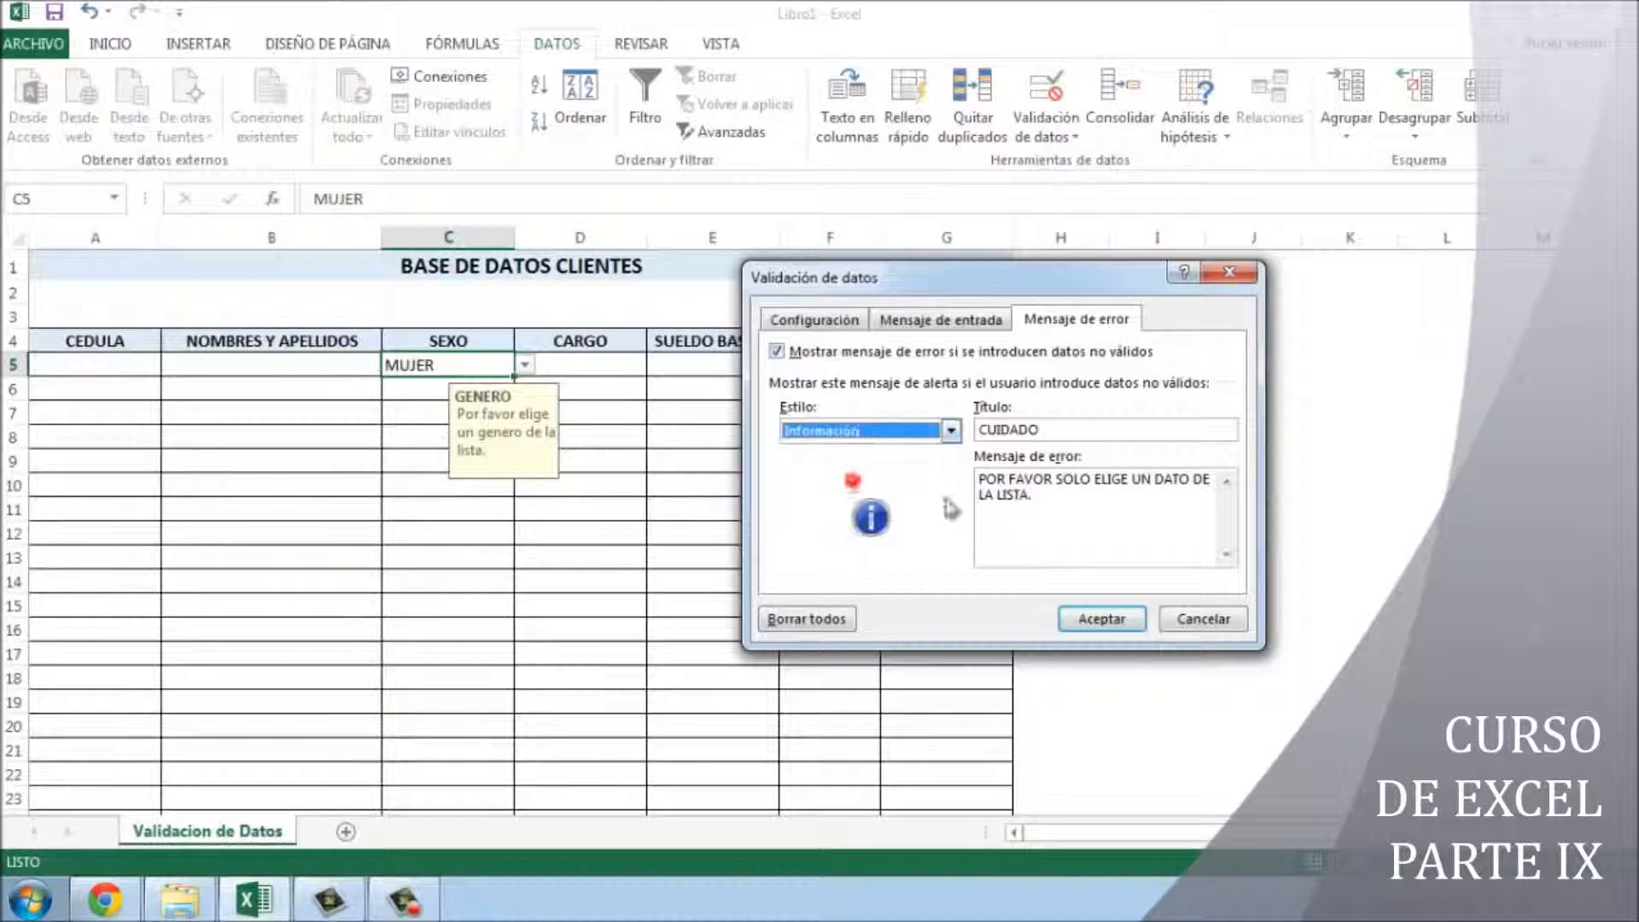
{"action": "left_click", "coordinate": [1062, 611]}
- Re-enter MUJER in C5 and acknowledge the information message
{"action": "left_click", "coordinate": [676, 432]}
{"action": "left_click", "coordinate": [467, 364]}
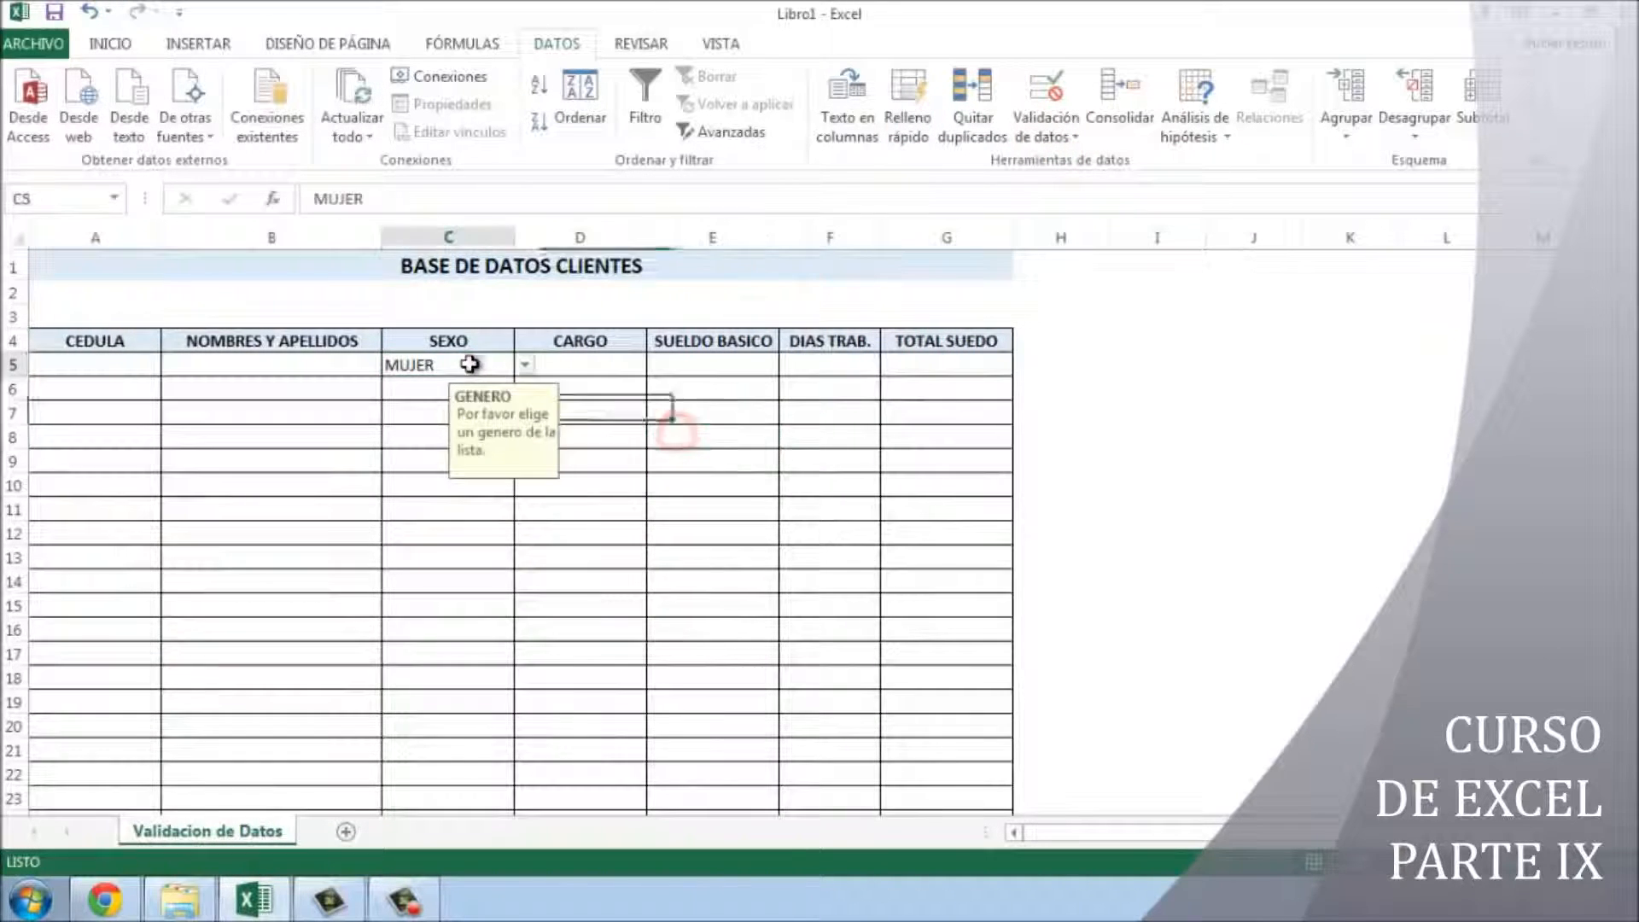
{"action": "double_click", "coordinate": [467, 364]}
{"action": "key", "text": "Return"}
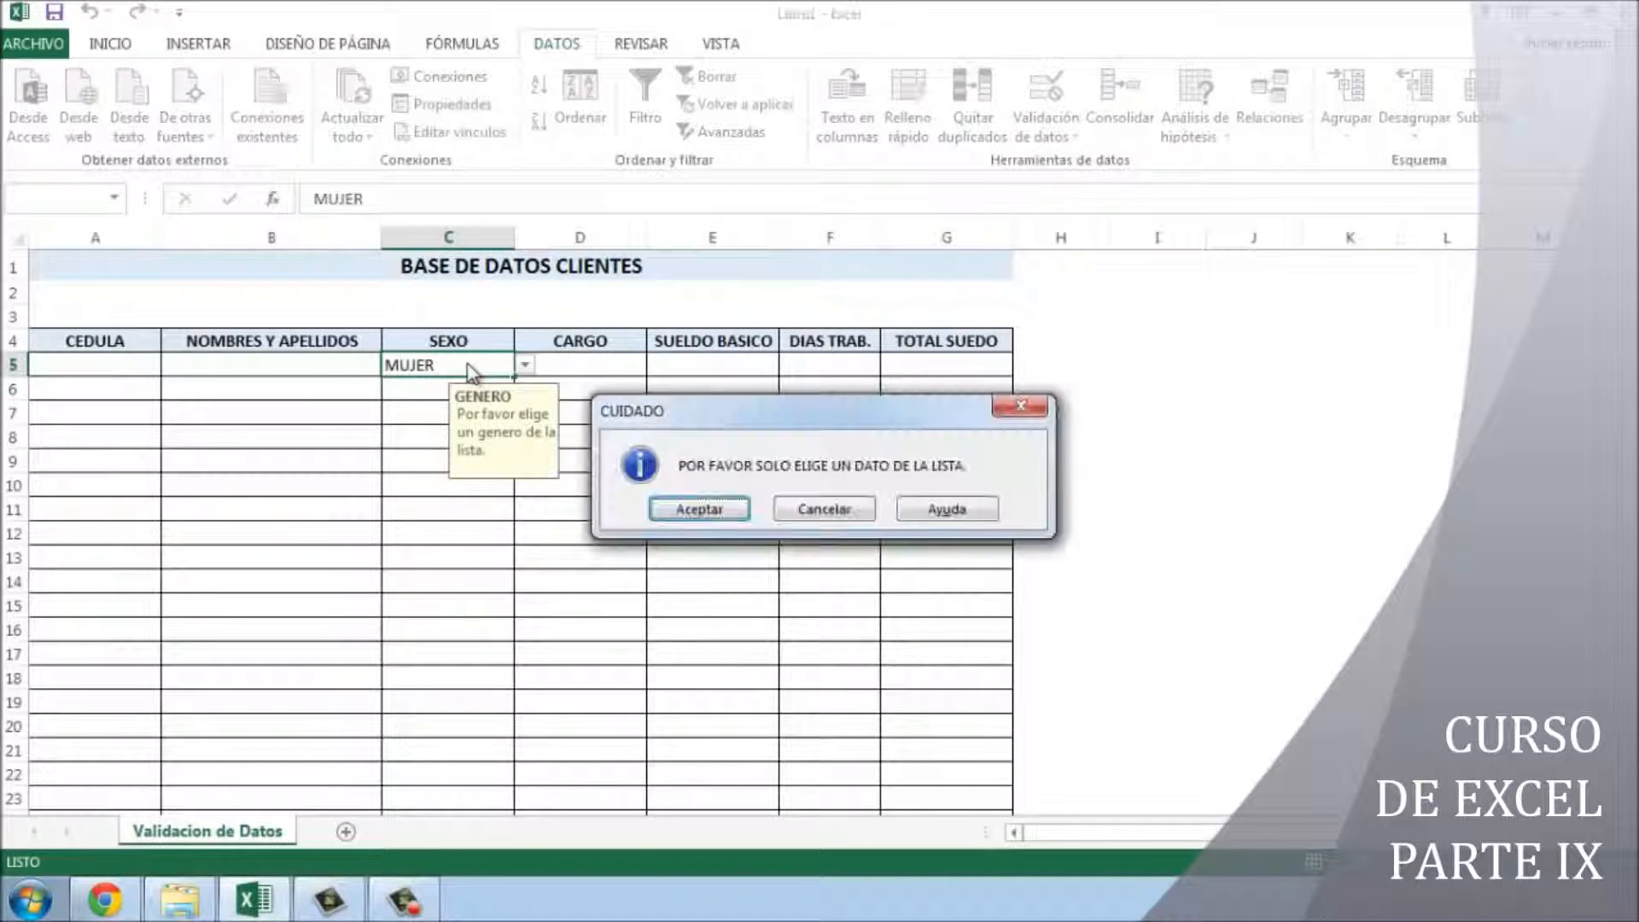
{"action": "left_click", "coordinate": [698, 510]}
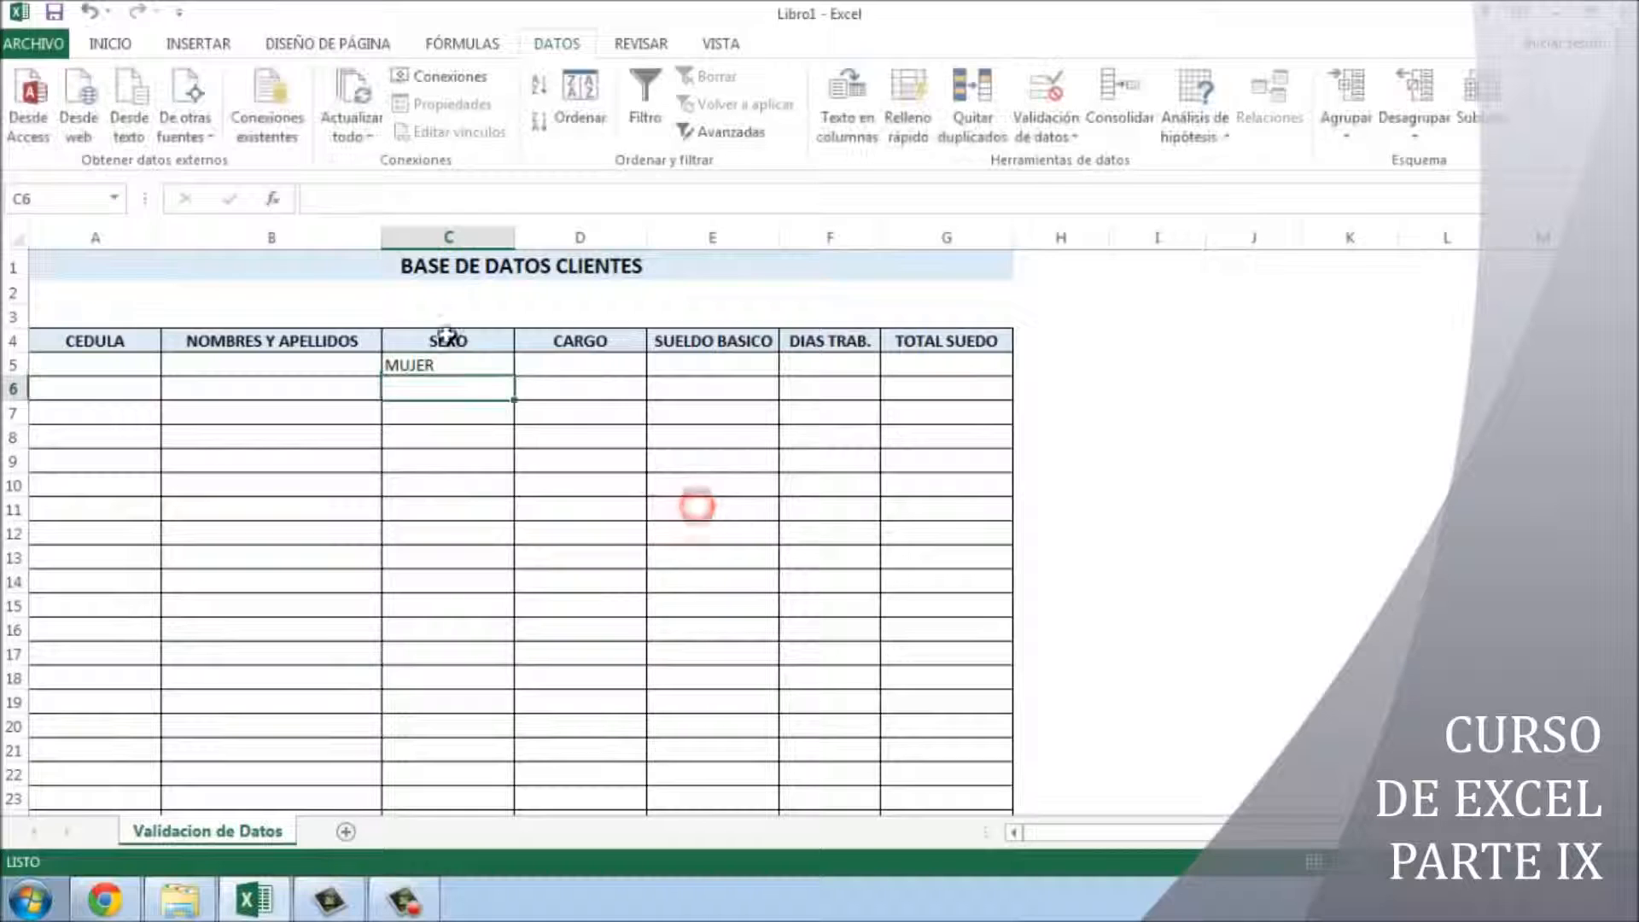
- Replace MUJER in C5 with FEMENINO from the dropdown list
{"action": "double_click", "coordinate": [466, 365]}
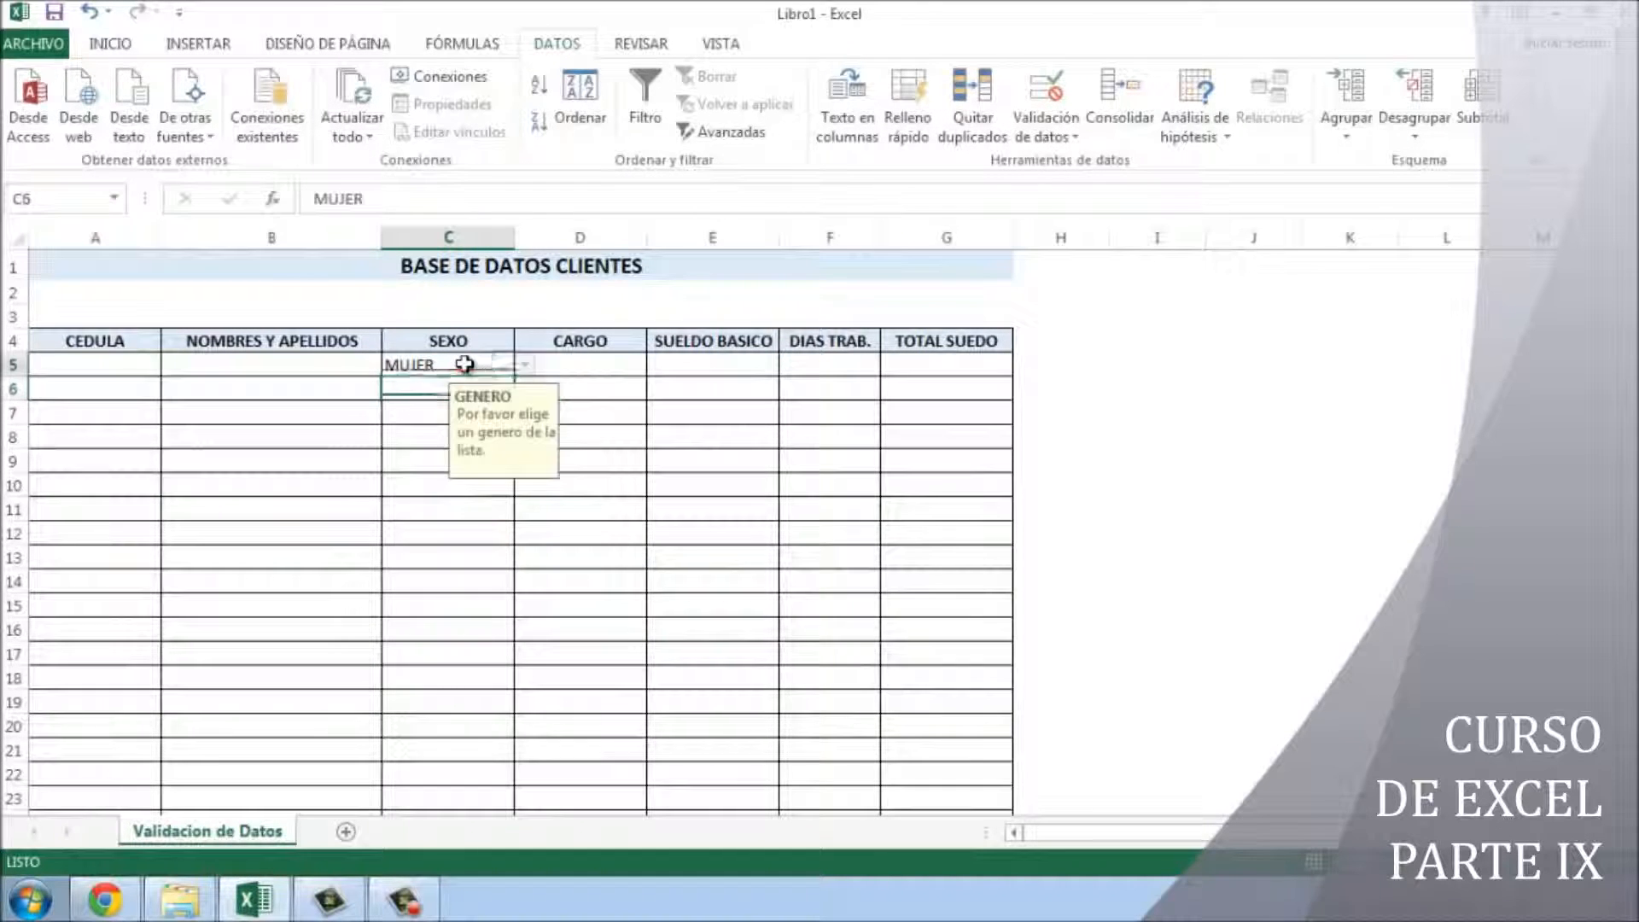
{"action": "left_click", "coordinate": [524, 365]}
{"action": "key", "text": "Return"}
{"action": "left_click", "coordinate": [524, 367]}
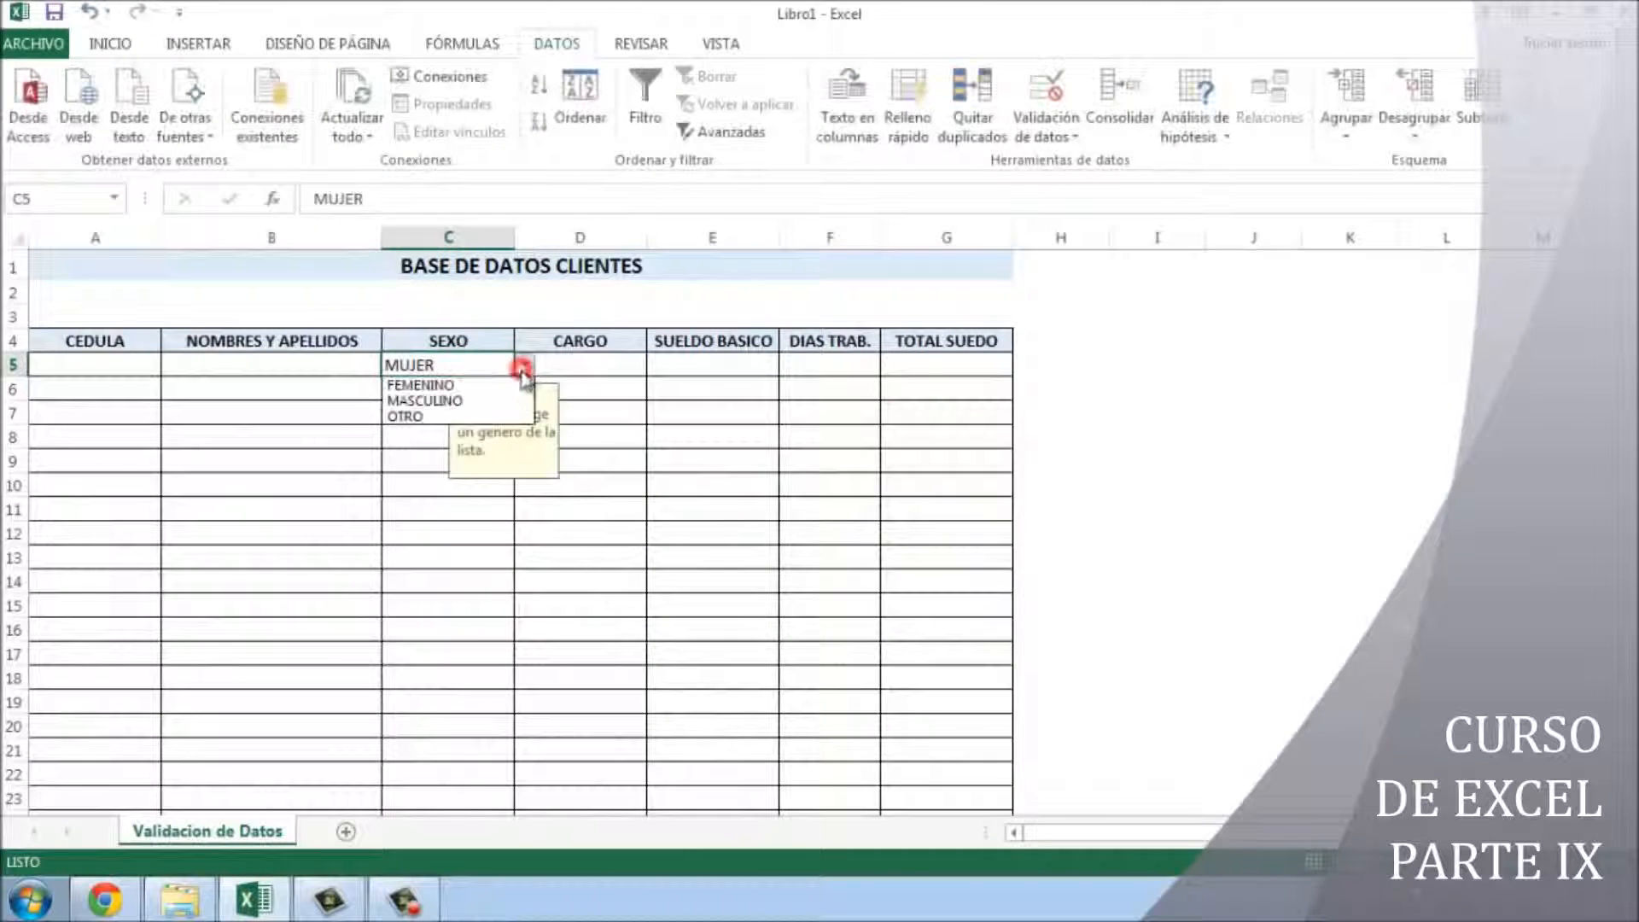
{"action": "left_click", "coordinate": [495, 382]}
{"action": "left_click", "coordinate": [870, 490]}
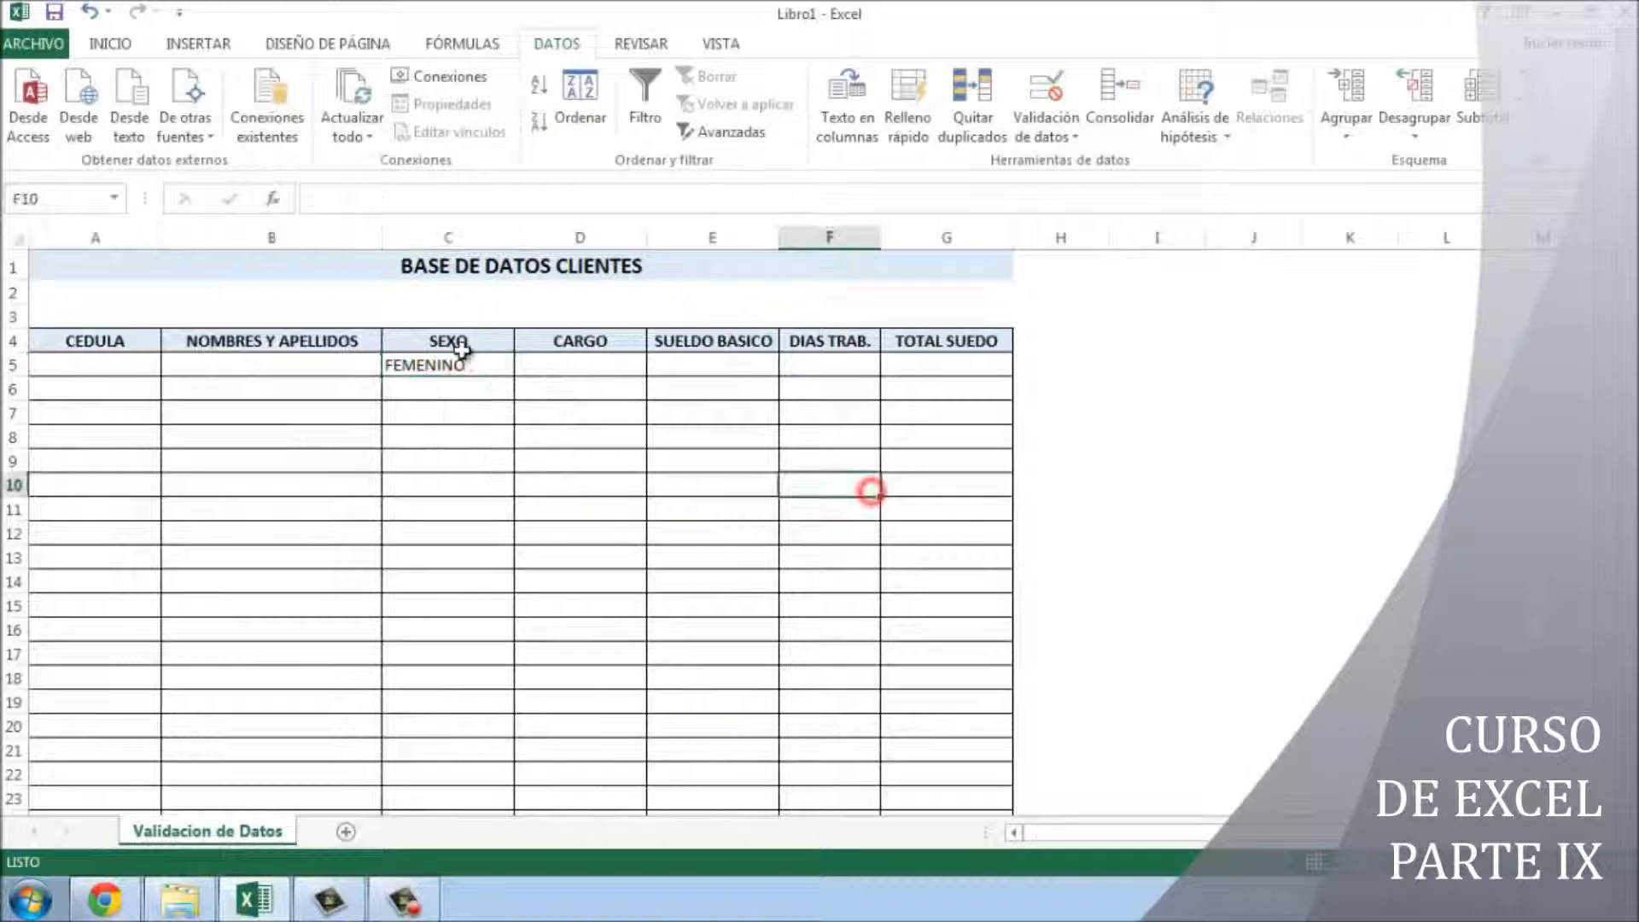
- Give D5 a list validation with source GERENTE;SECRETARIA/O;EJECUTIVO;ABOGADO
{"action": "left_click", "coordinate": [578, 365]}
{"action": "left_click", "coordinate": [1041, 137]}
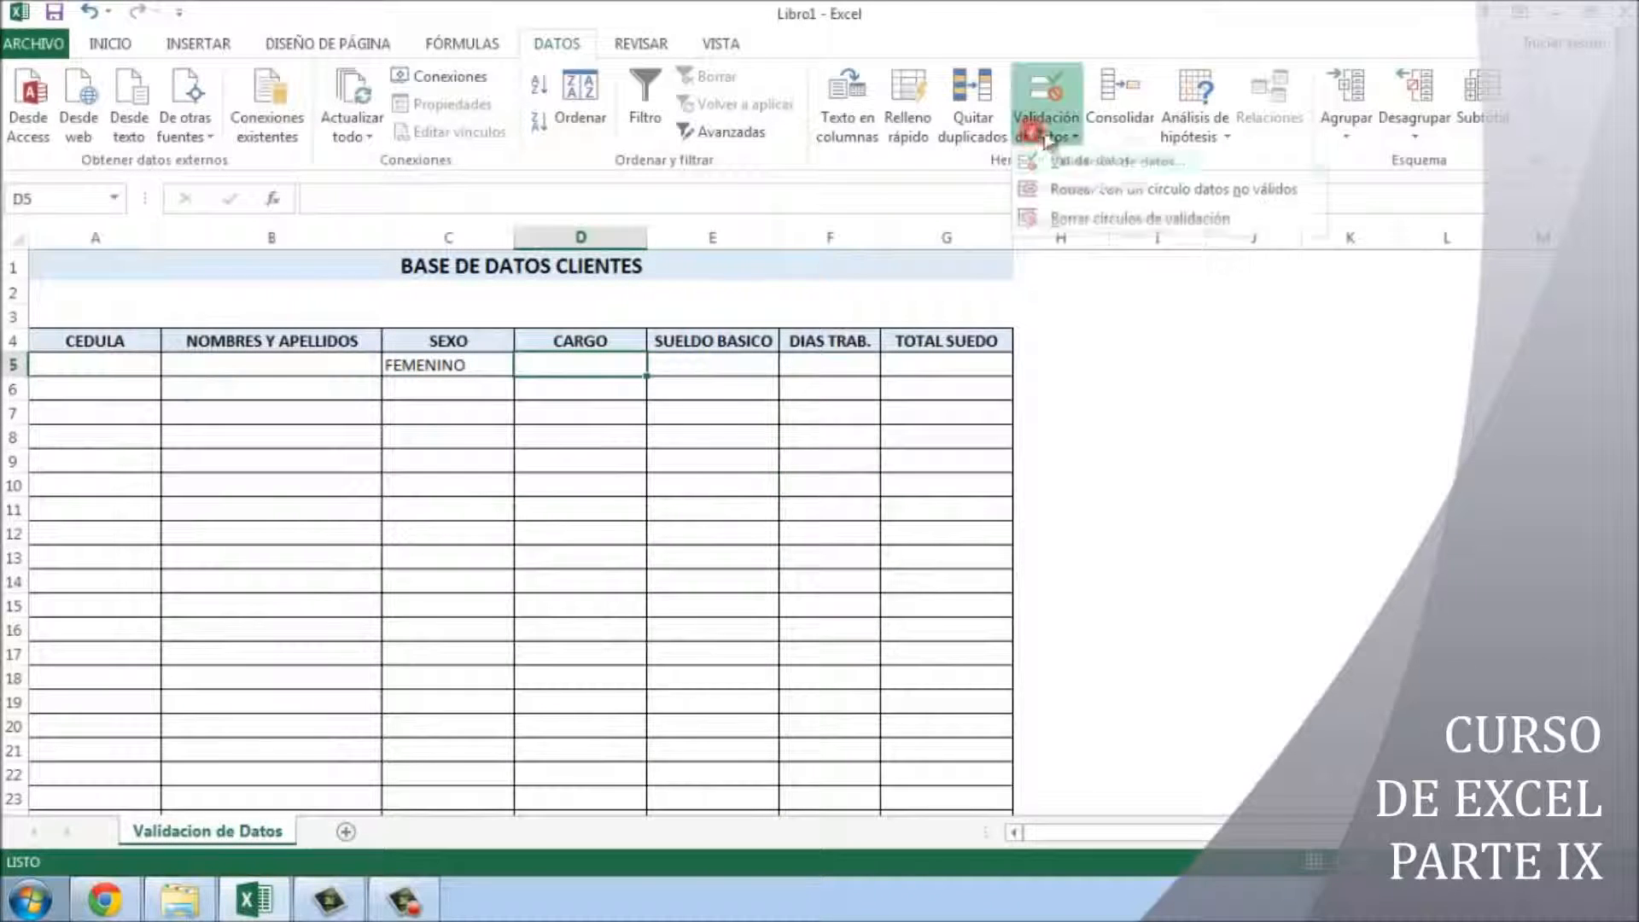
{"action": "left_click", "coordinate": [1095, 159]}
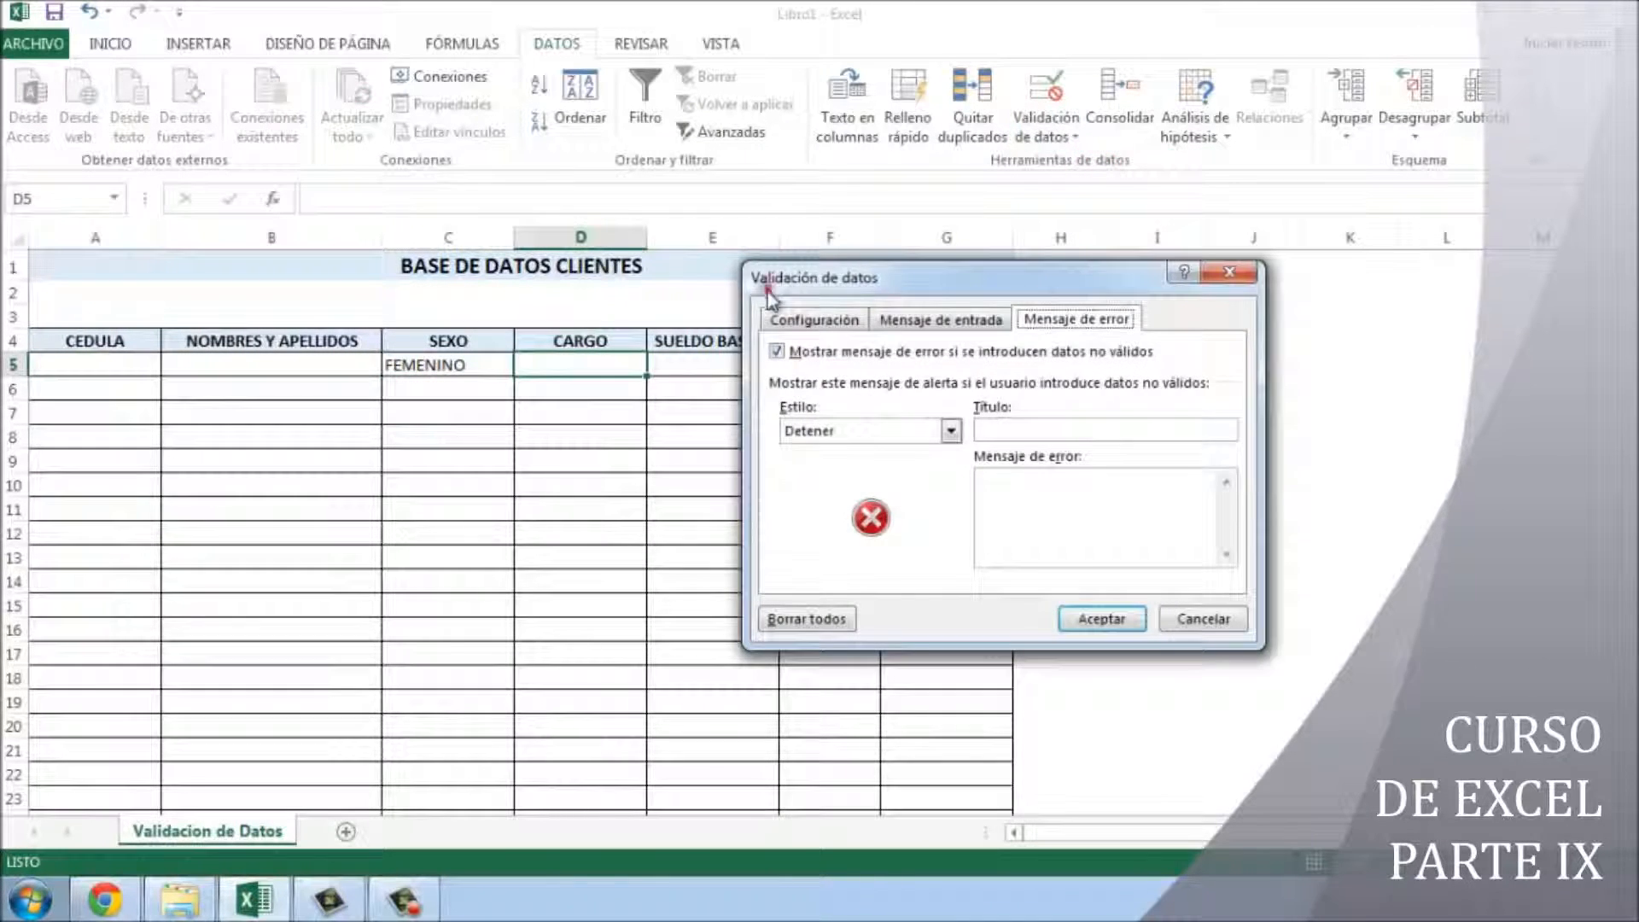
{"action": "left_click", "coordinate": [793, 318]}
{"action": "left_click", "coordinate": [855, 397]}
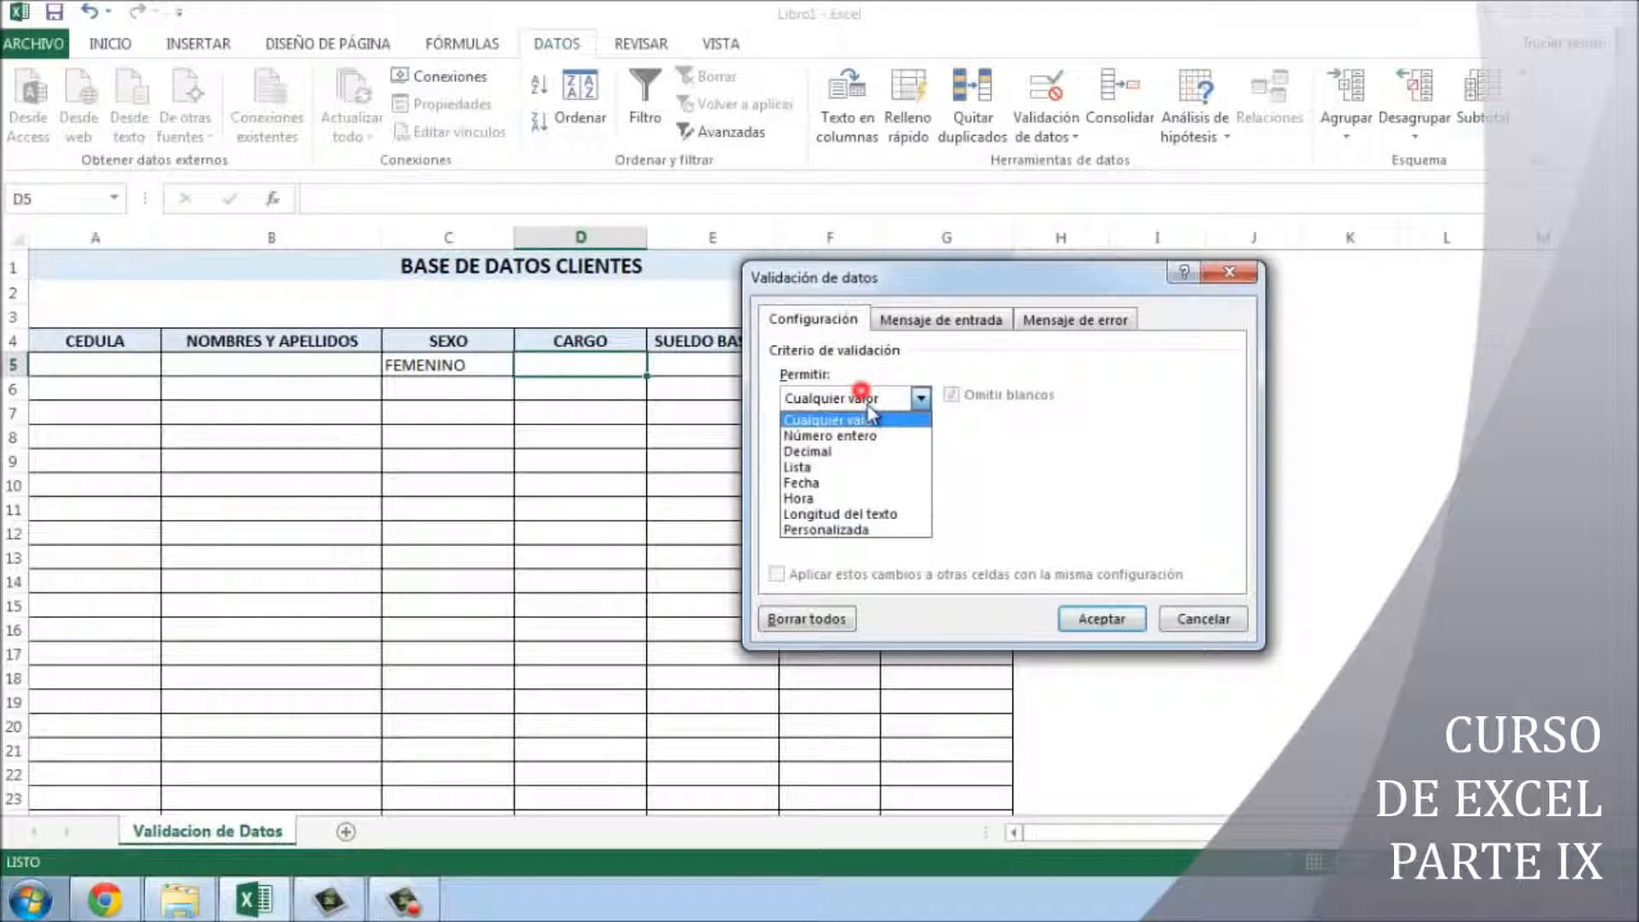
{"action": "left_click", "coordinate": [849, 468]}
{"action": "left_click", "coordinate": [852, 496]}
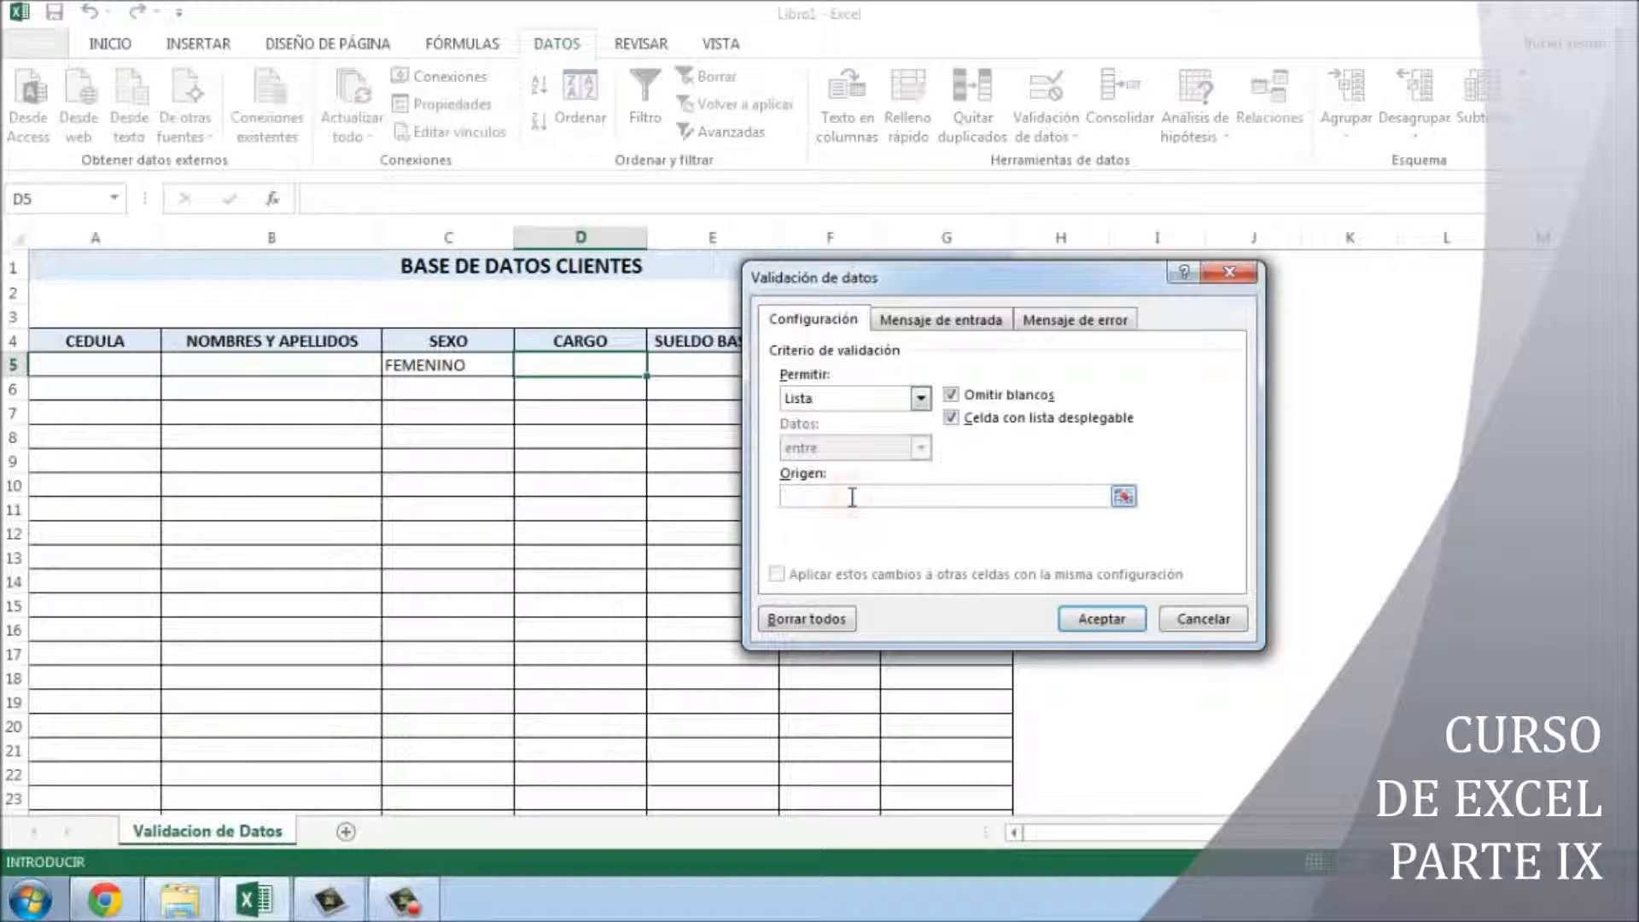
{"action": "type", "text": "GENER"}
{"action": "key", "text": "BackSpace"}
{"action": "key", "text": "BackSpace"}
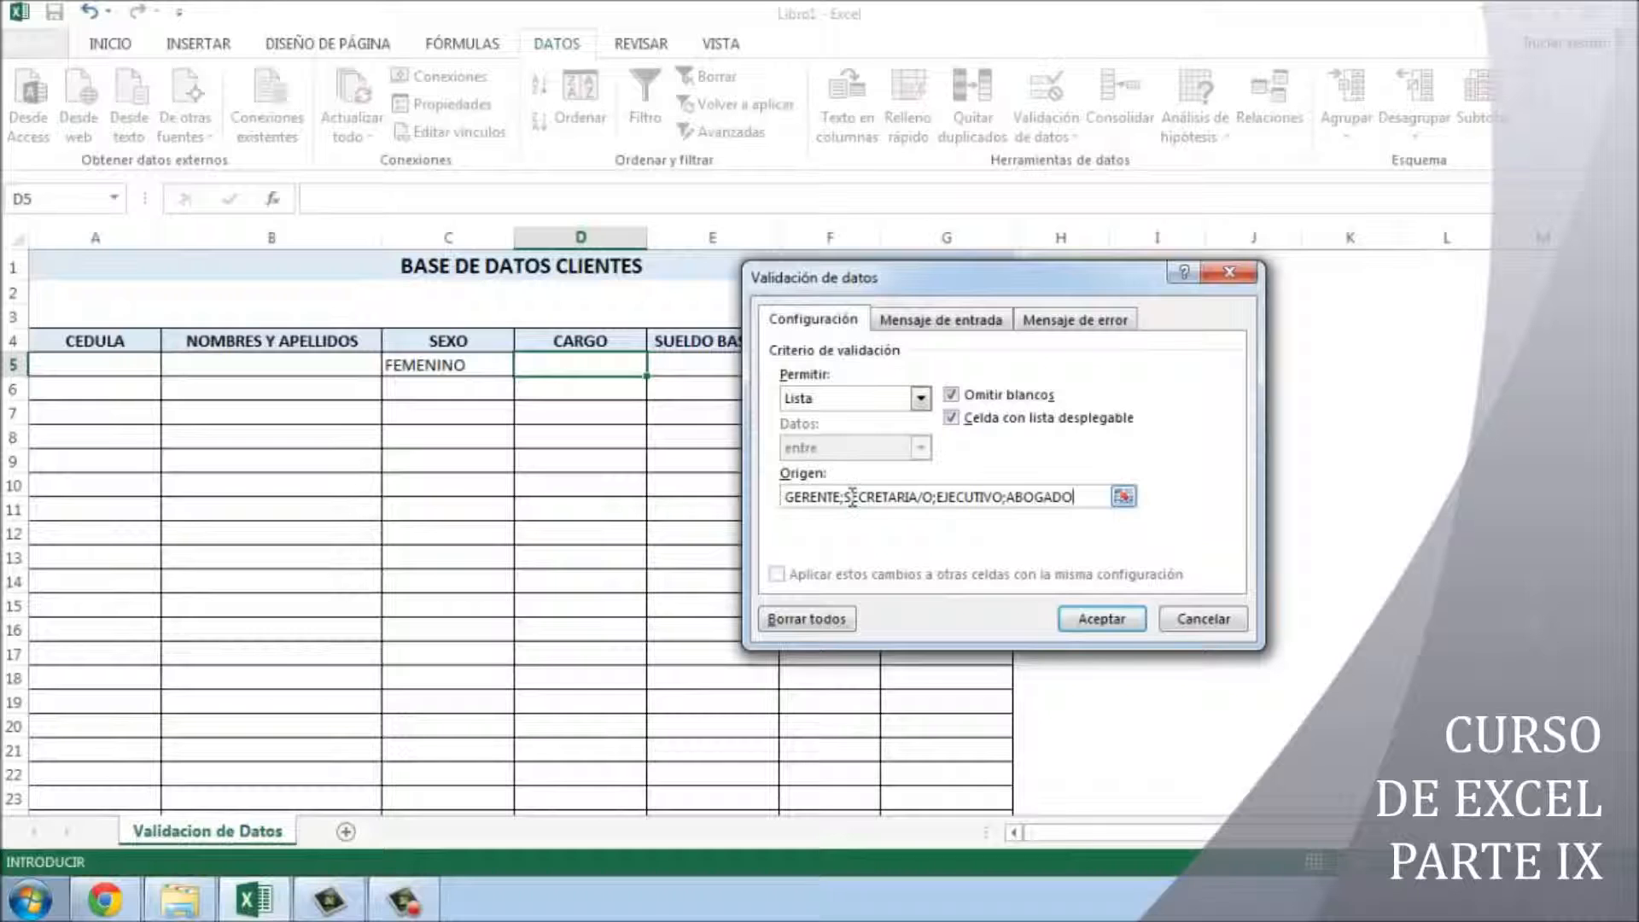
{"action": "key", "text": "Return"}
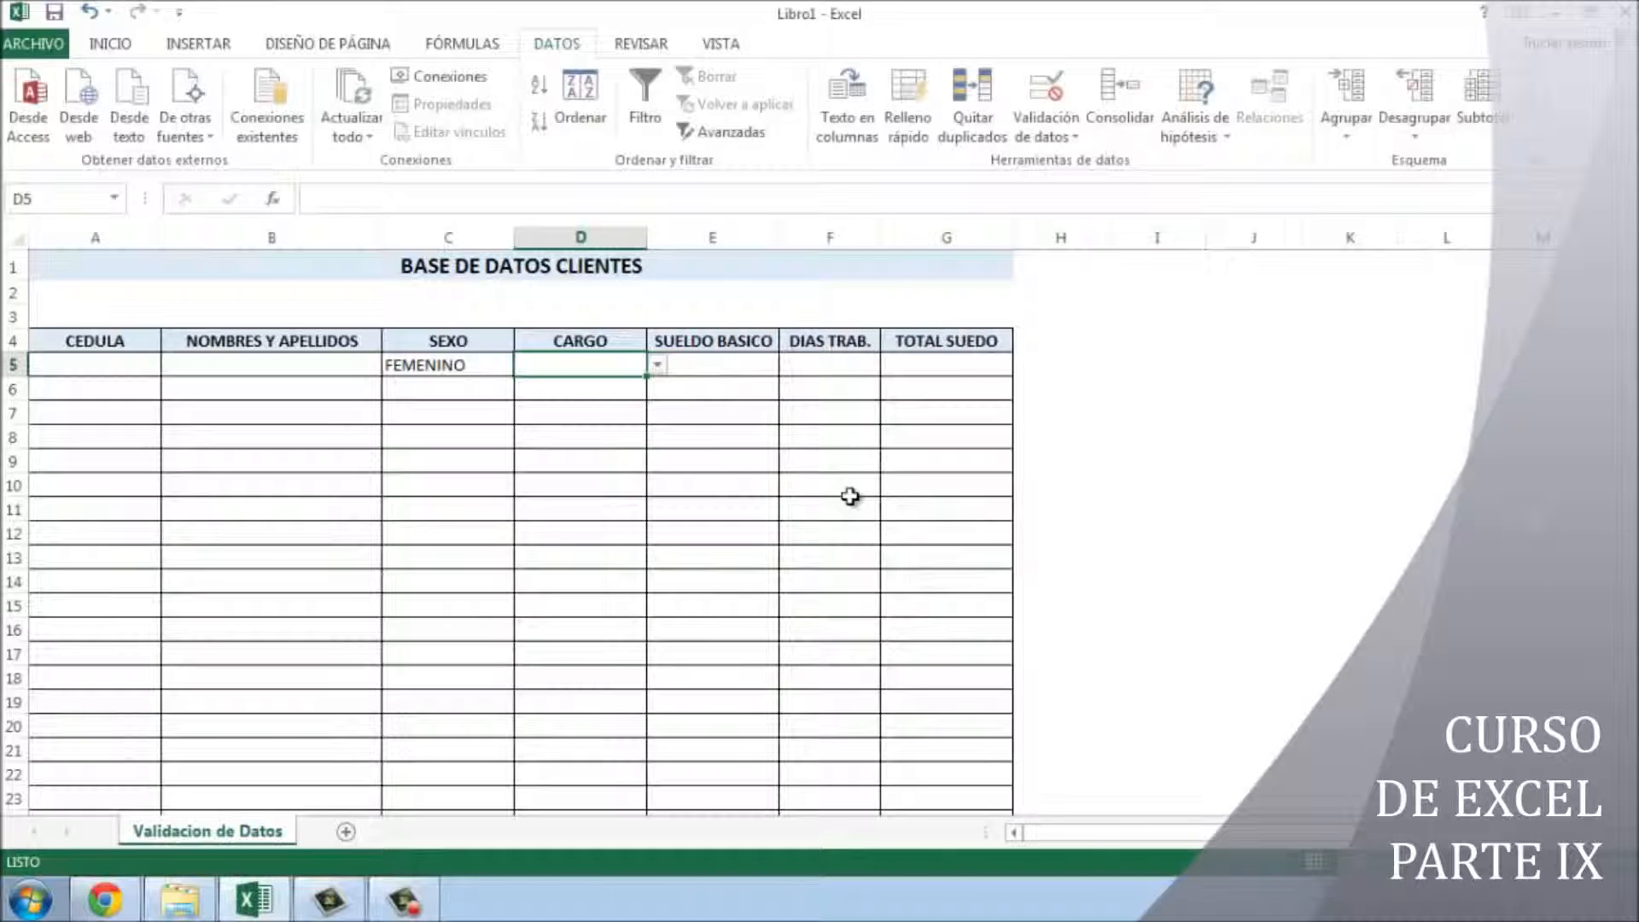
- Try SECRETARIA/O, then settle on EJECUTIVO in D5's position dropdown
{"action": "left_click", "coordinate": [662, 366]}
{"action": "left_click", "coordinate": [575, 403]}
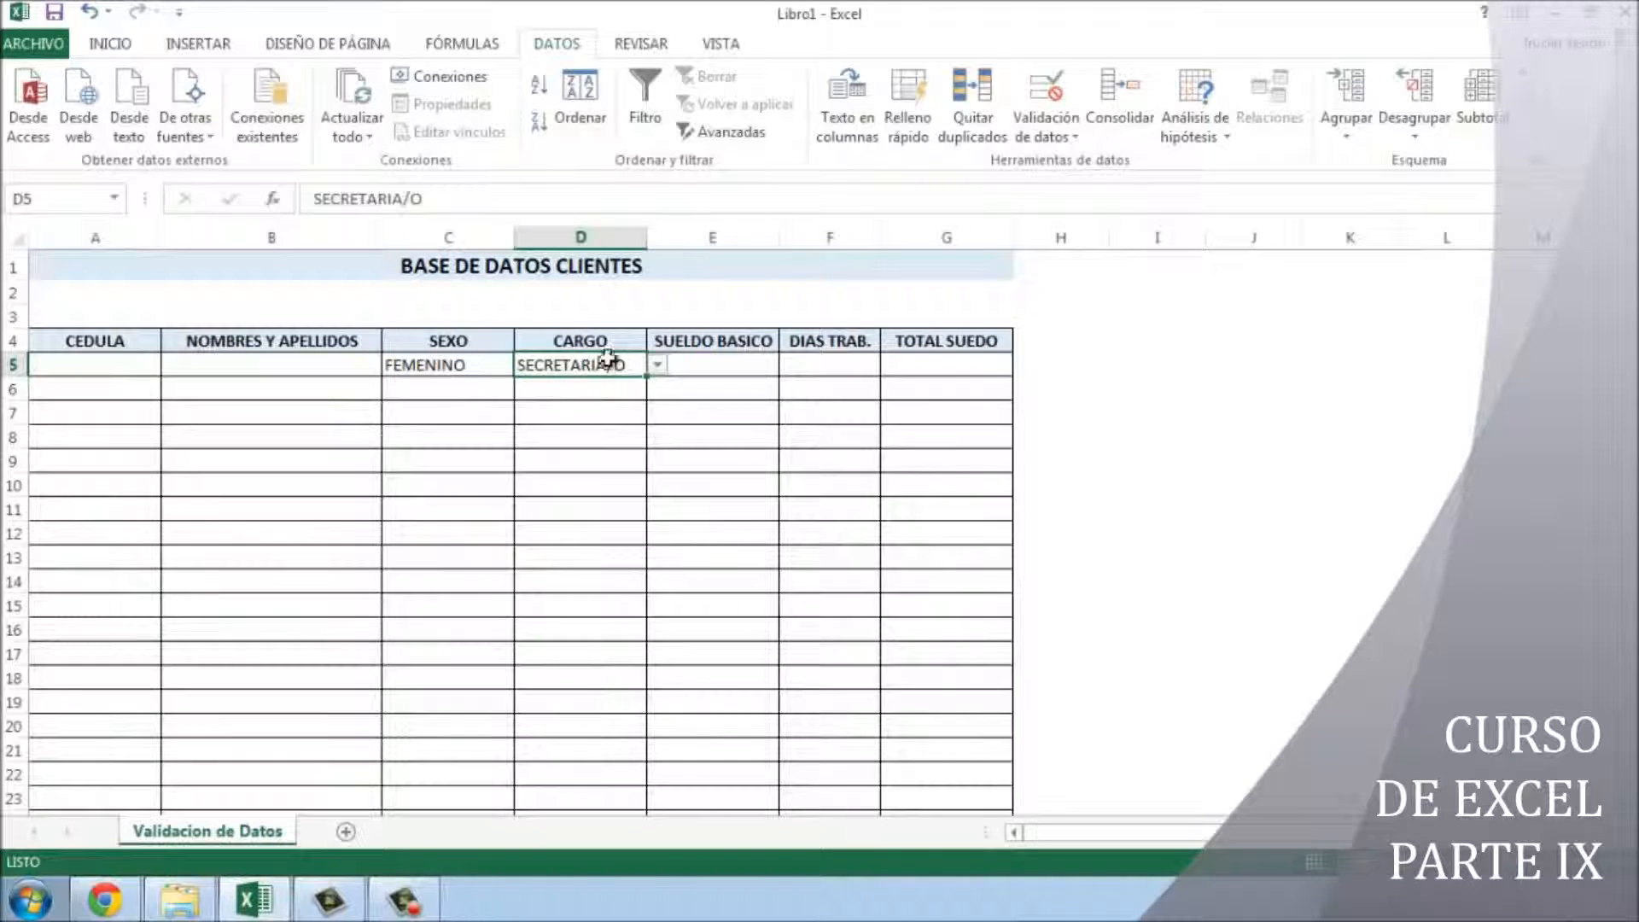
{"action": "left_click", "coordinate": [658, 367]}
{"action": "left_click", "coordinate": [595, 415]}
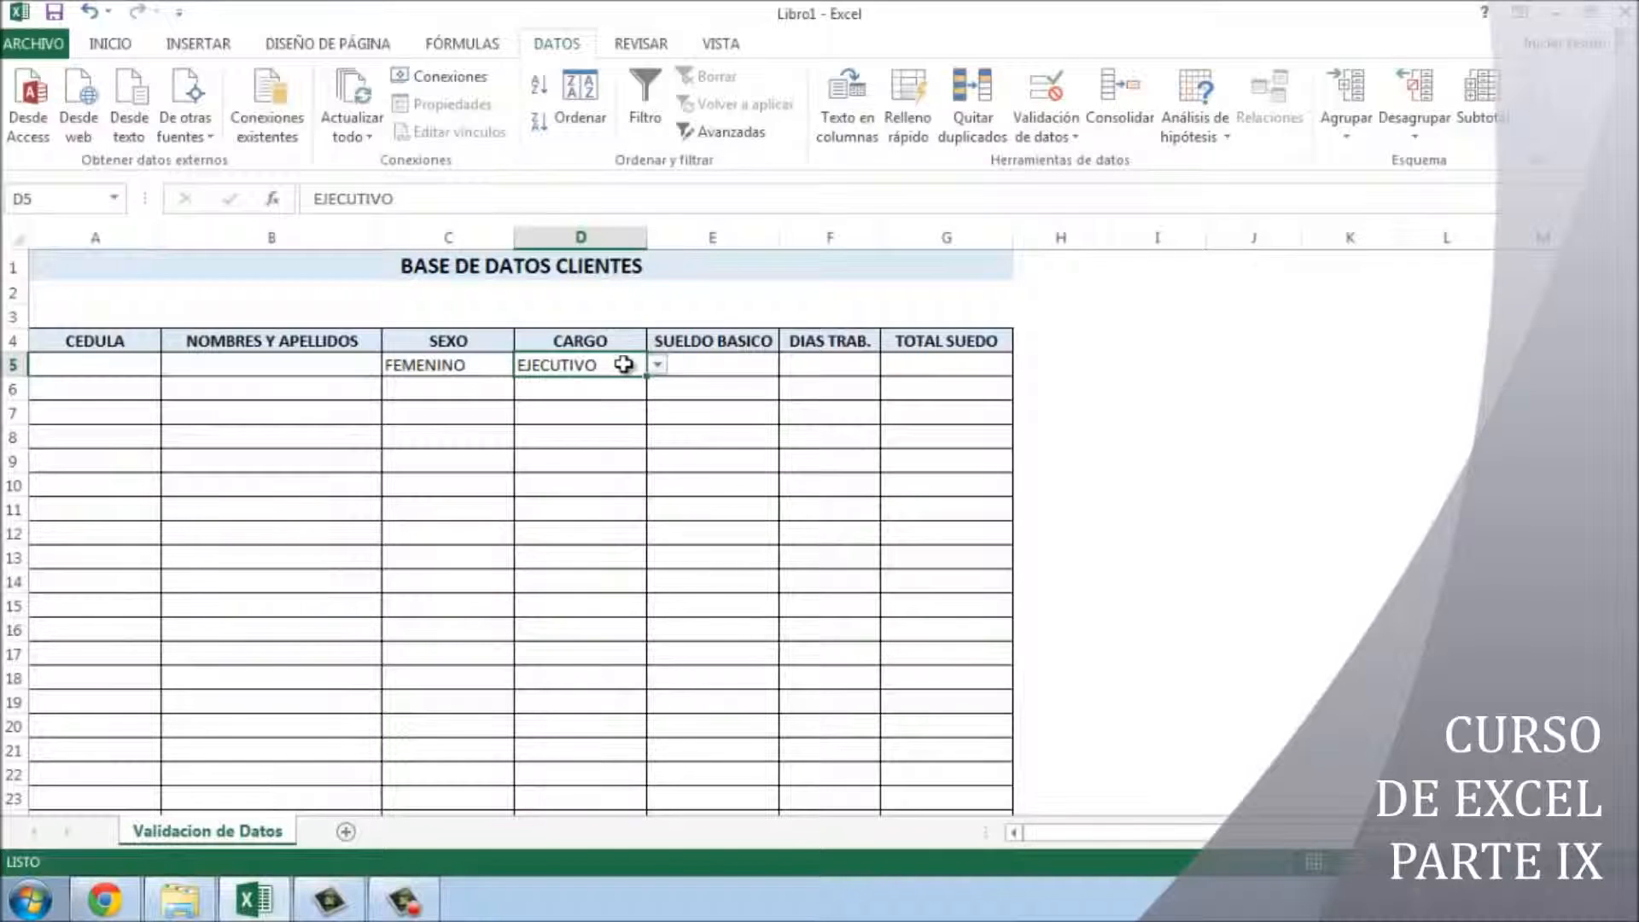
{"action": "left_click", "coordinate": [657, 365]}
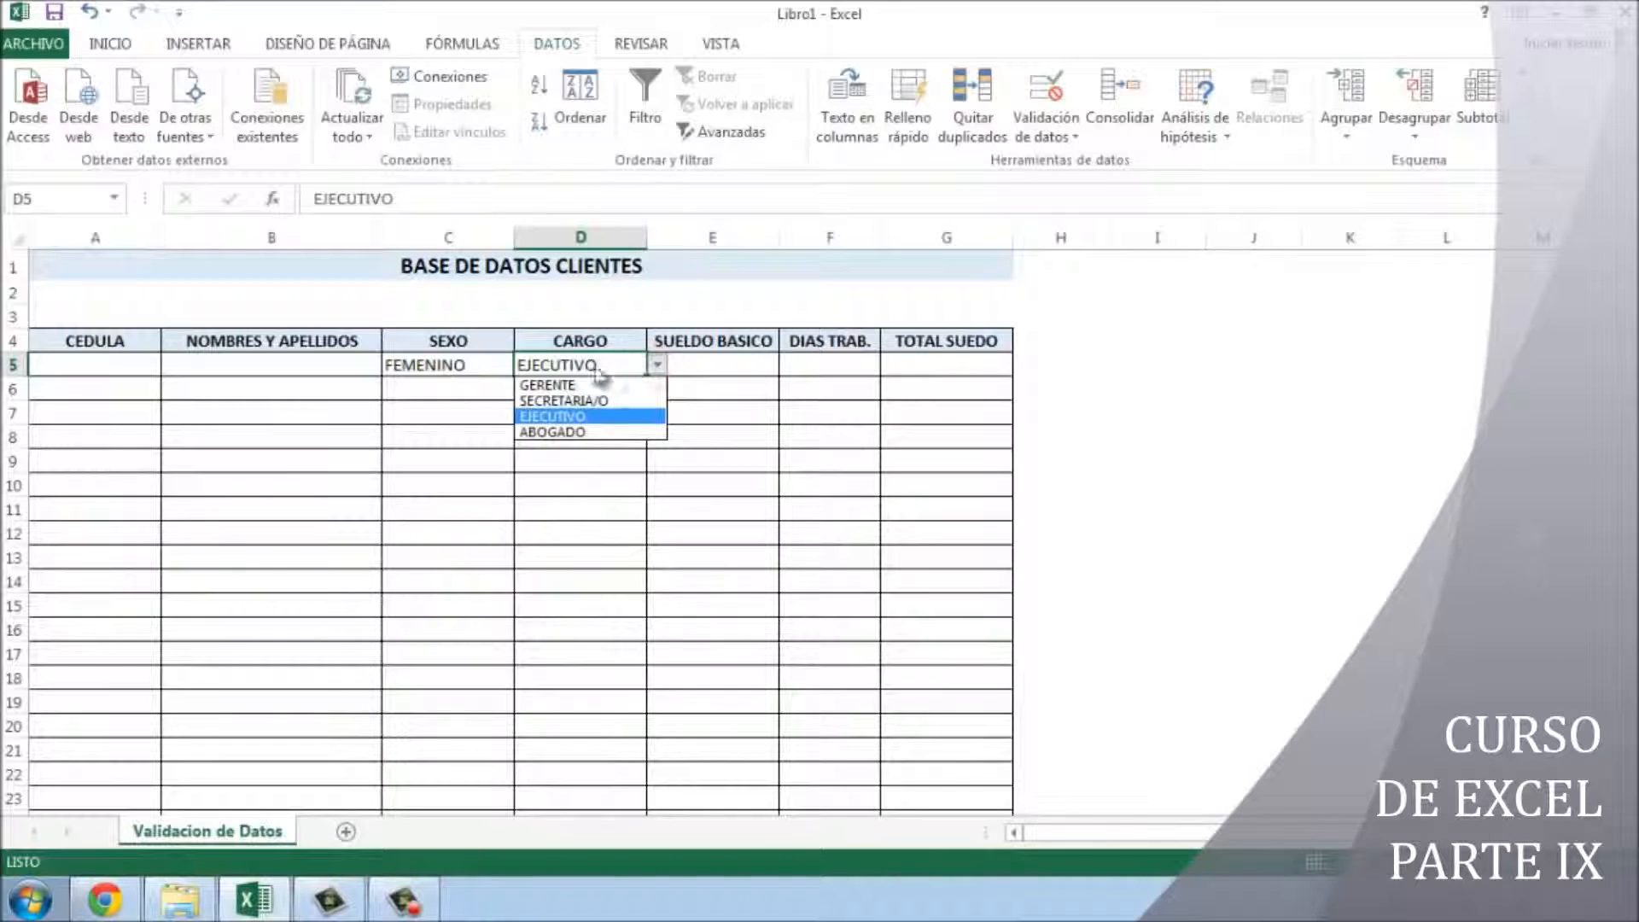
{"action": "left_click", "coordinate": [553, 603]}
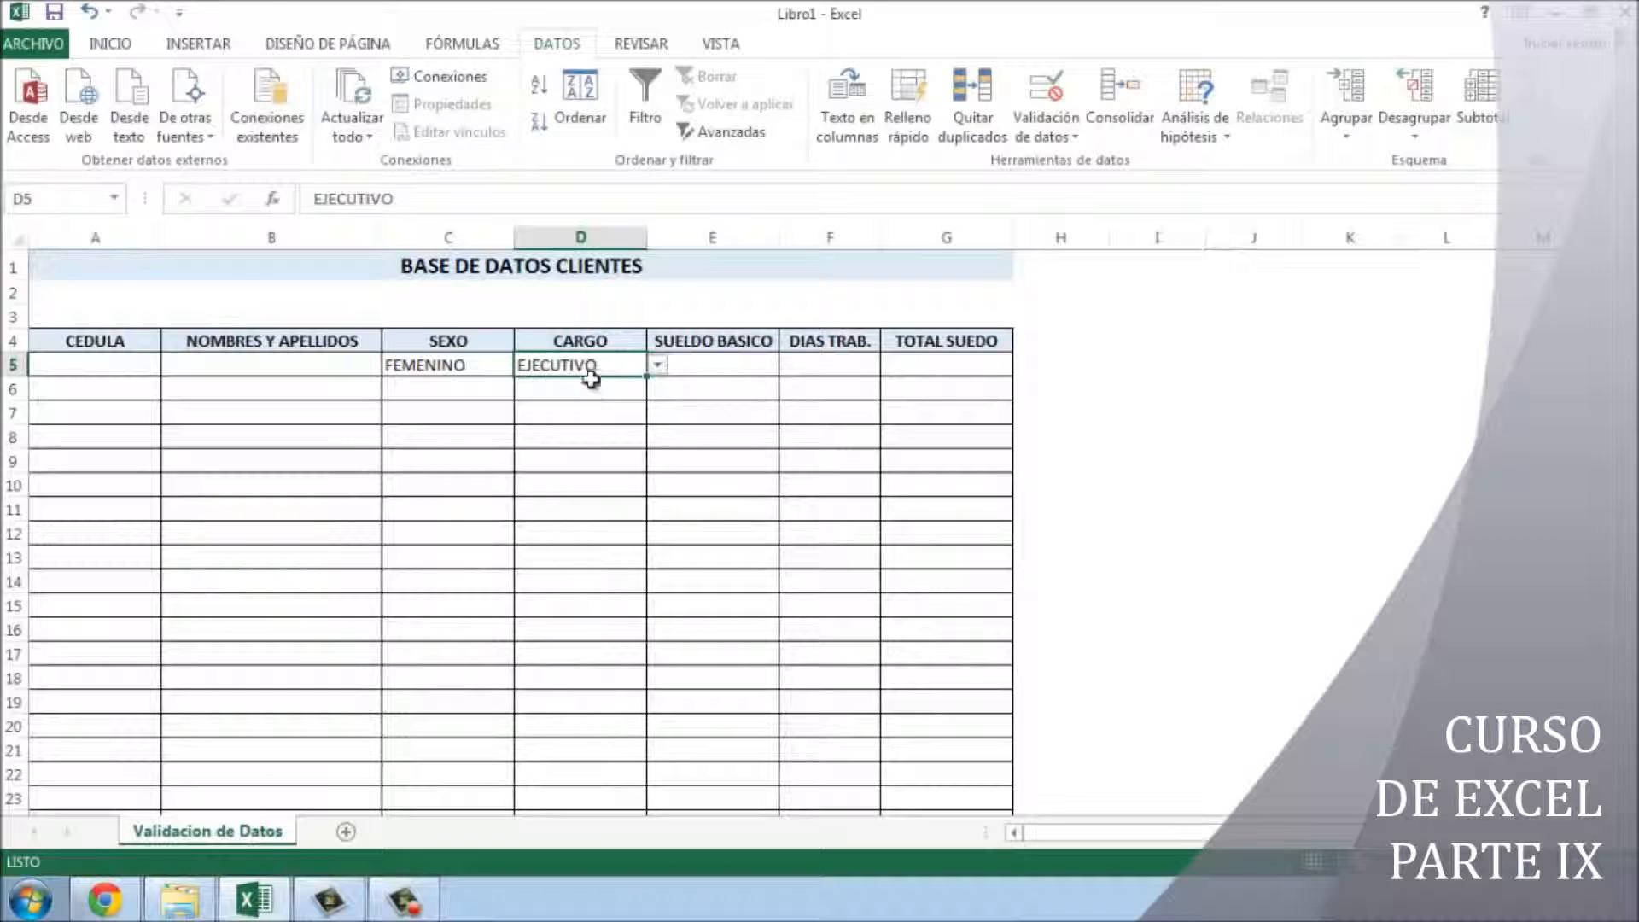
{"action": "left_click", "coordinate": [657, 366]}
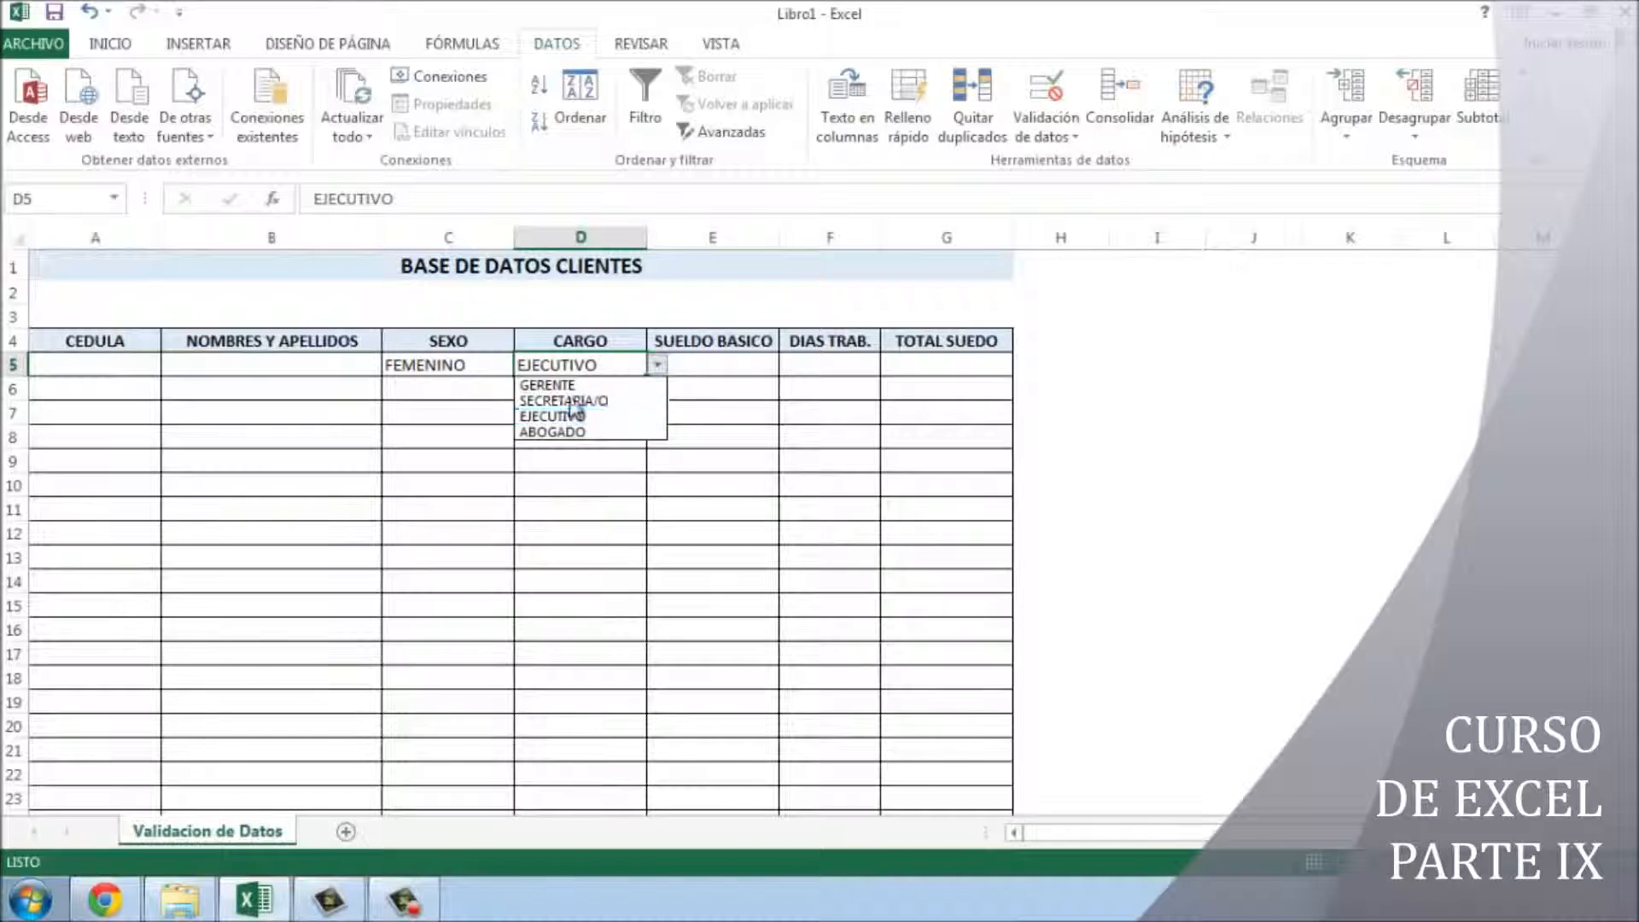
{"action": "left_click", "coordinate": [600, 366]}
- Type ORIENTADOR into D5, retry after the rejection, and clear it
{"action": "double_click", "coordinate": [606, 367]}
{"action": "double_click", "coordinate": [606, 367]}
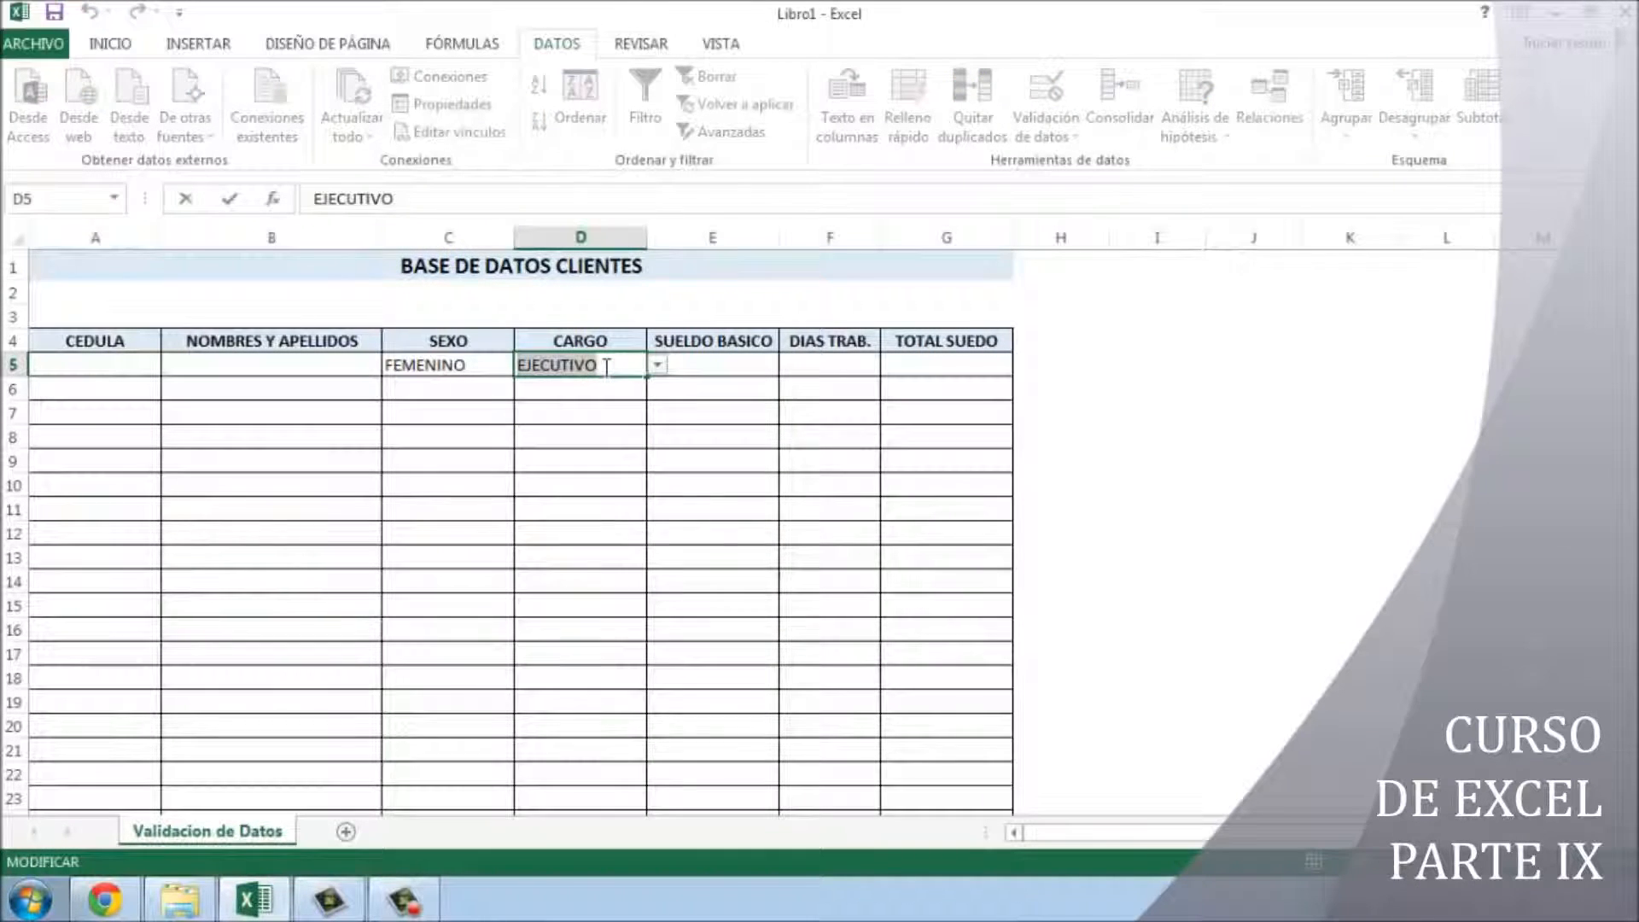
{"action": "type", "text": "ORIENTAD"}
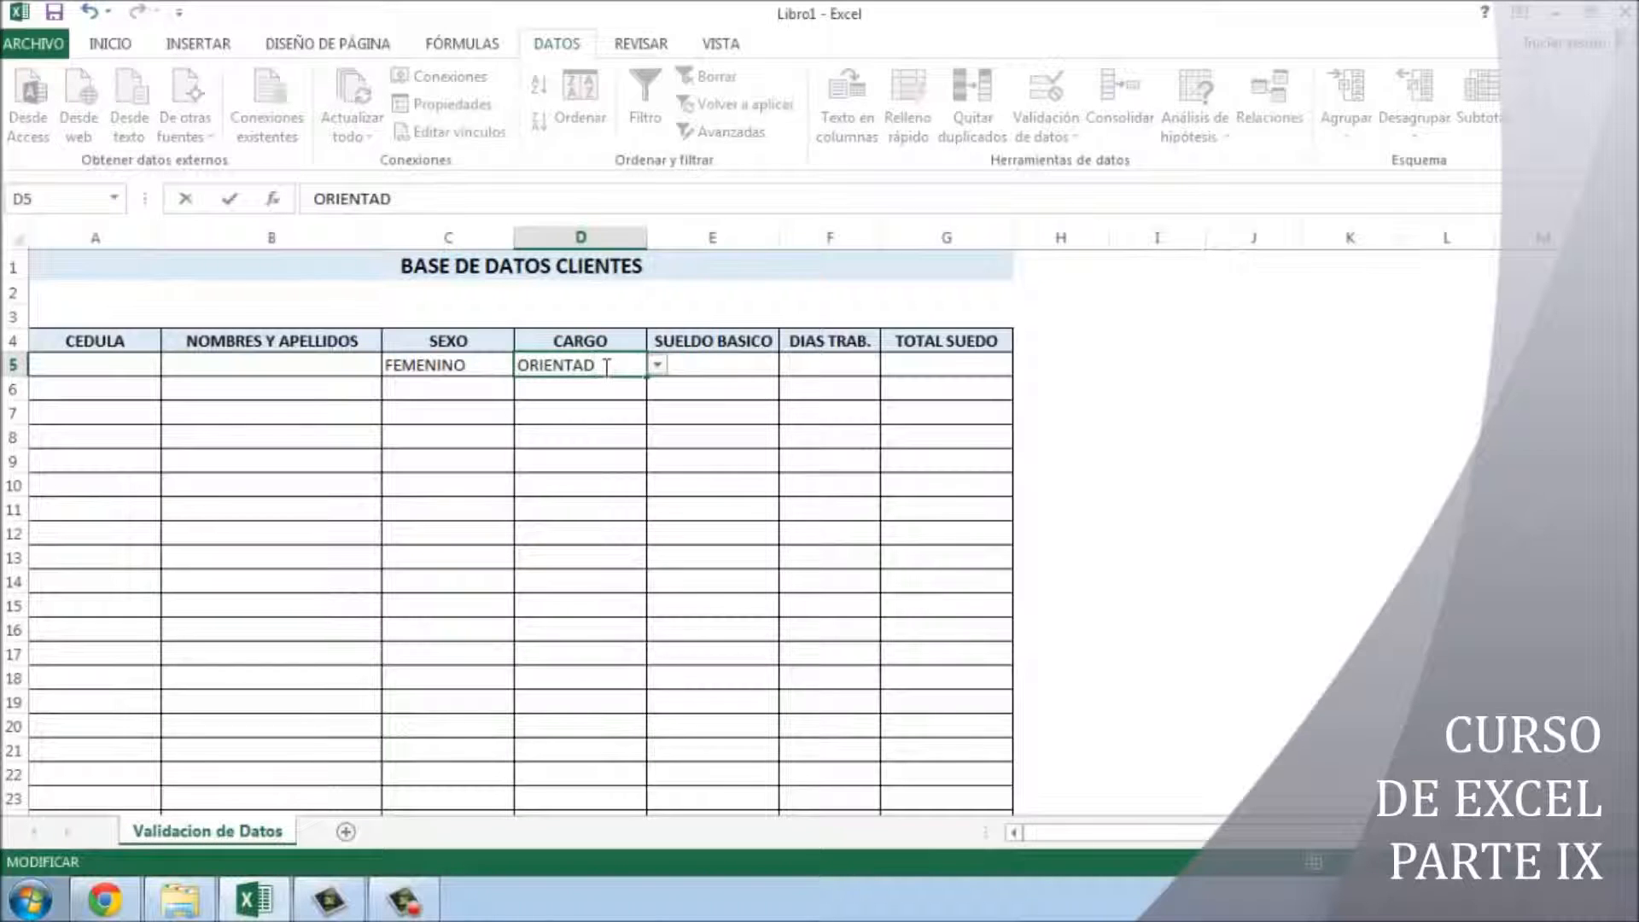
{"action": "type", "text": "OR"}
{"action": "key", "text": "Return"}
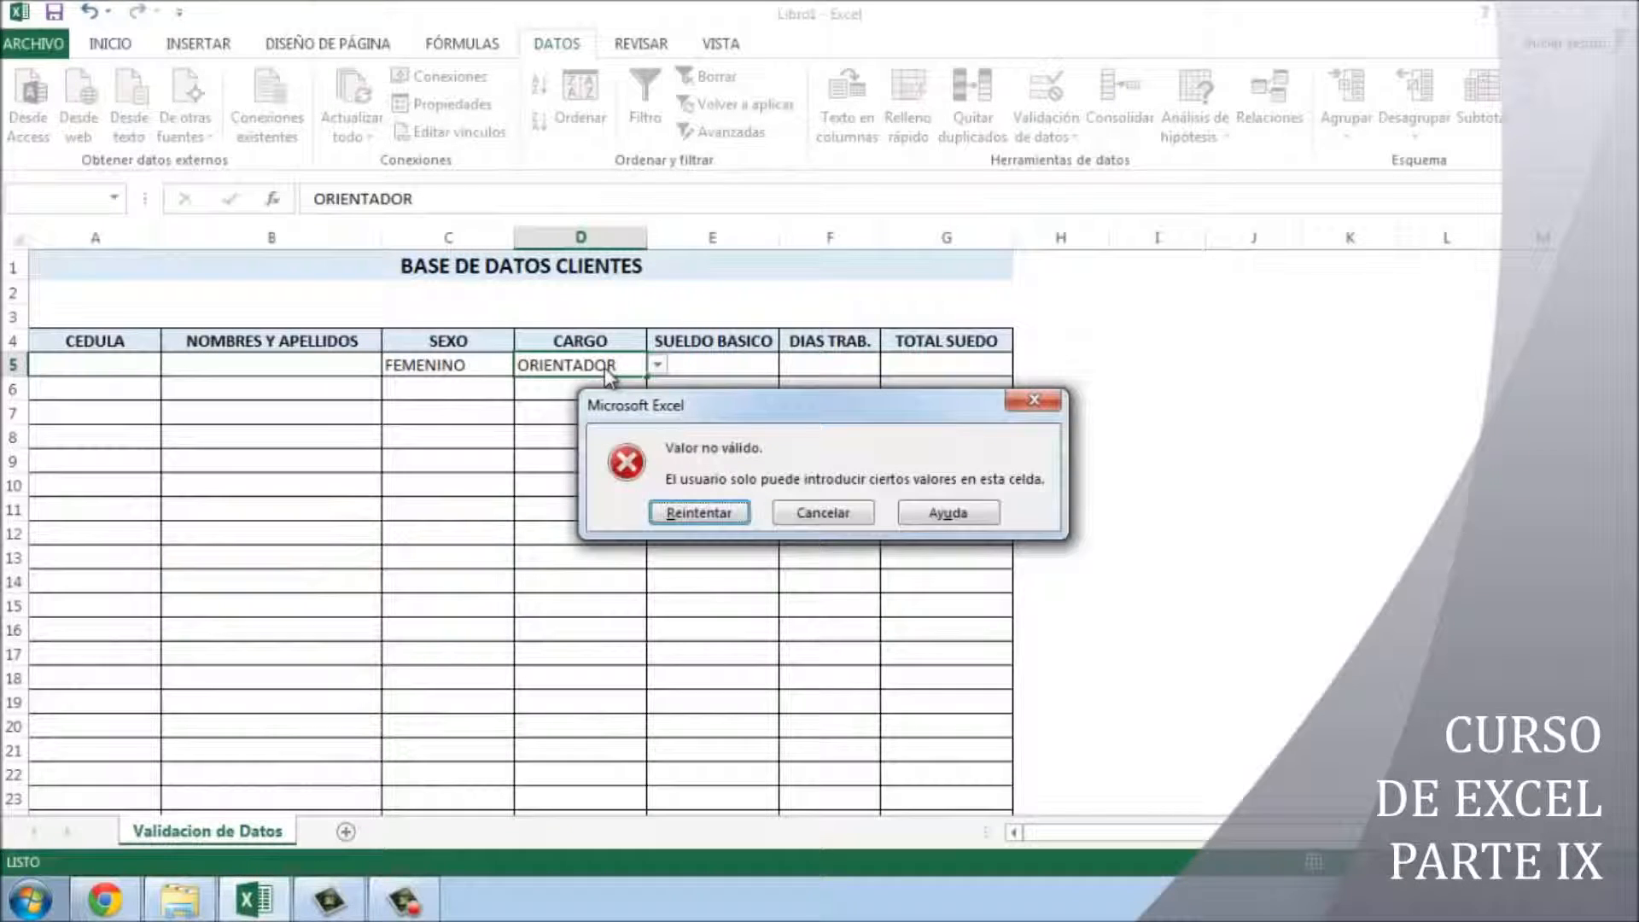
{"action": "left_click_drag", "start_coordinate": [757, 418], "coordinate": [629, 454]}
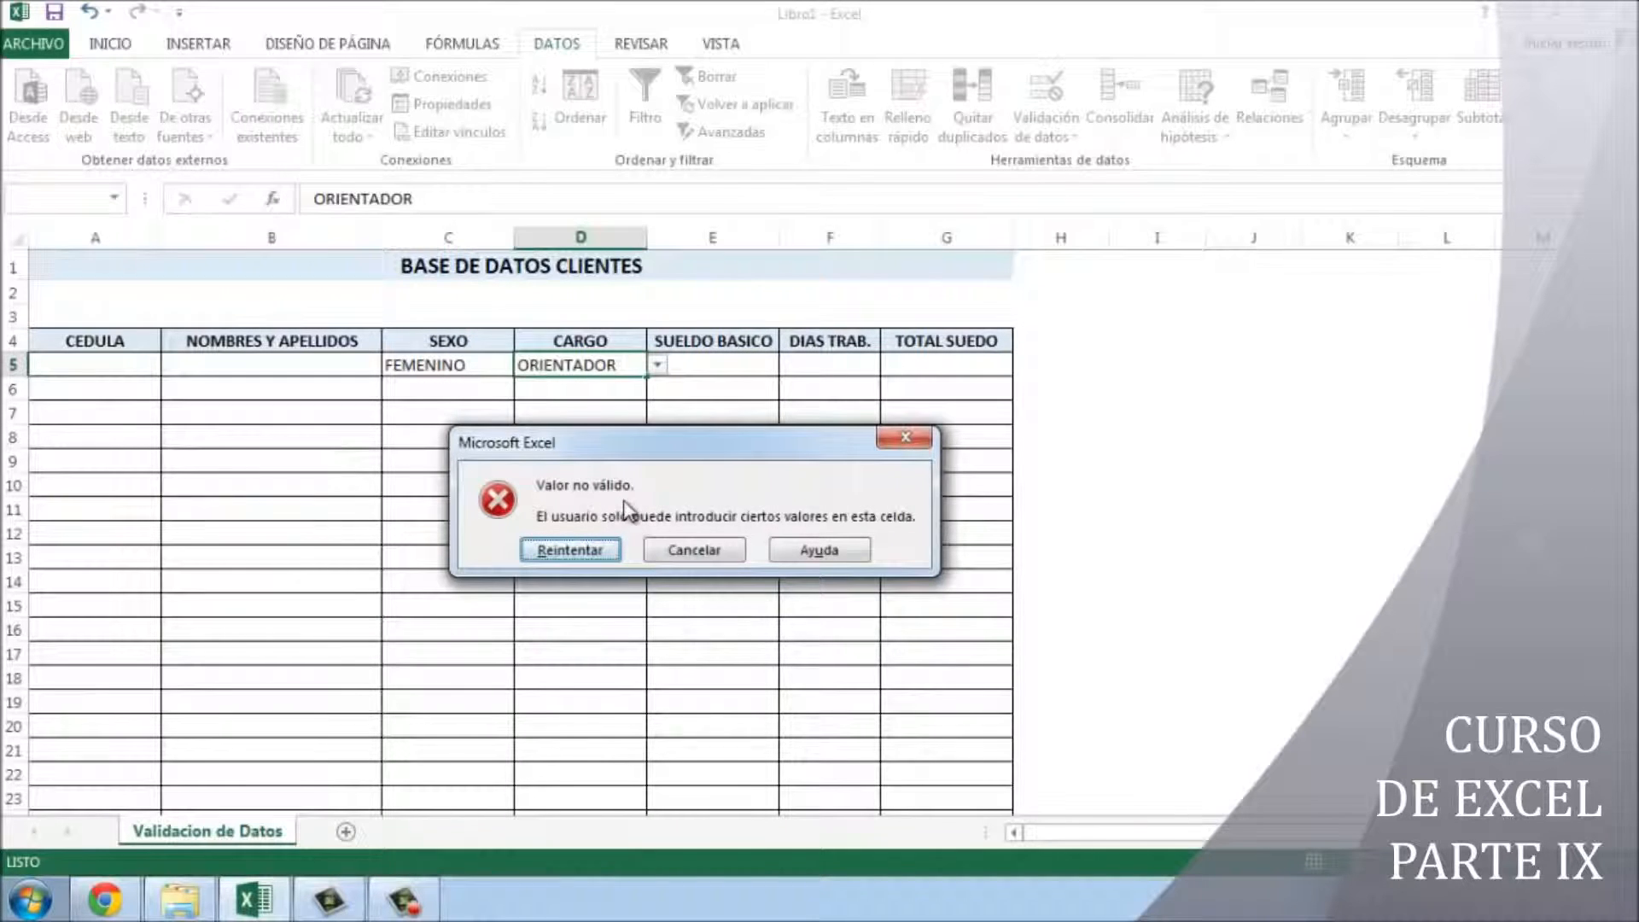
{"action": "left_click", "coordinate": [573, 550]}
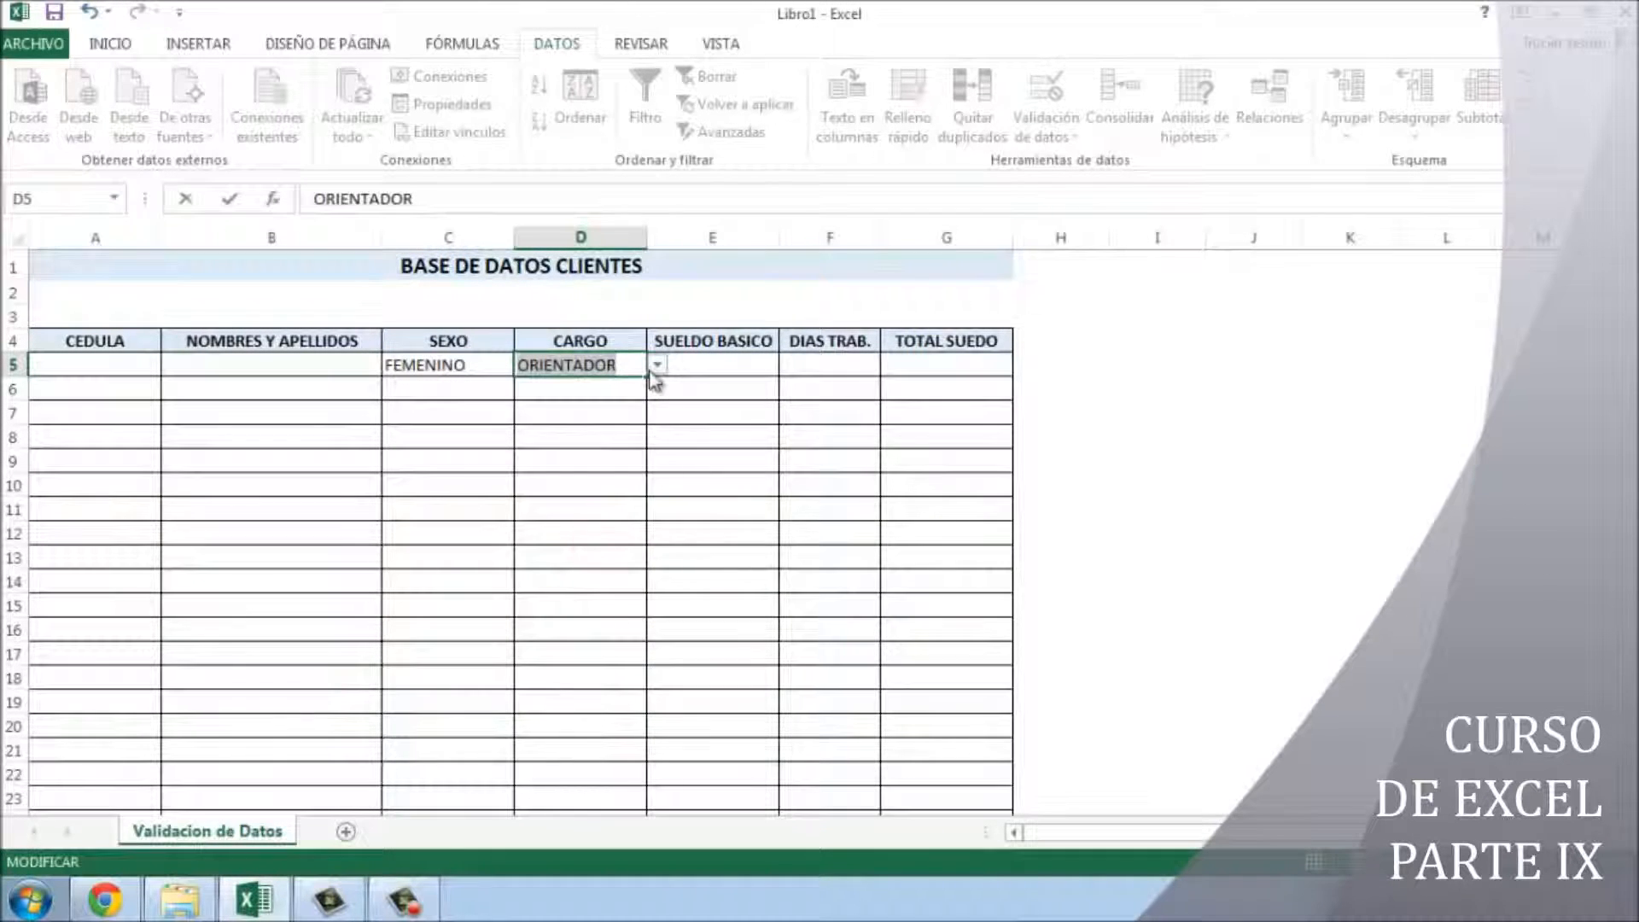
{"action": "key", "text": "Delete"}
- Pick SECRETARIA/O from D5's list and reopen its Data Validation settings
{"action": "left_click", "coordinate": [657, 364]}
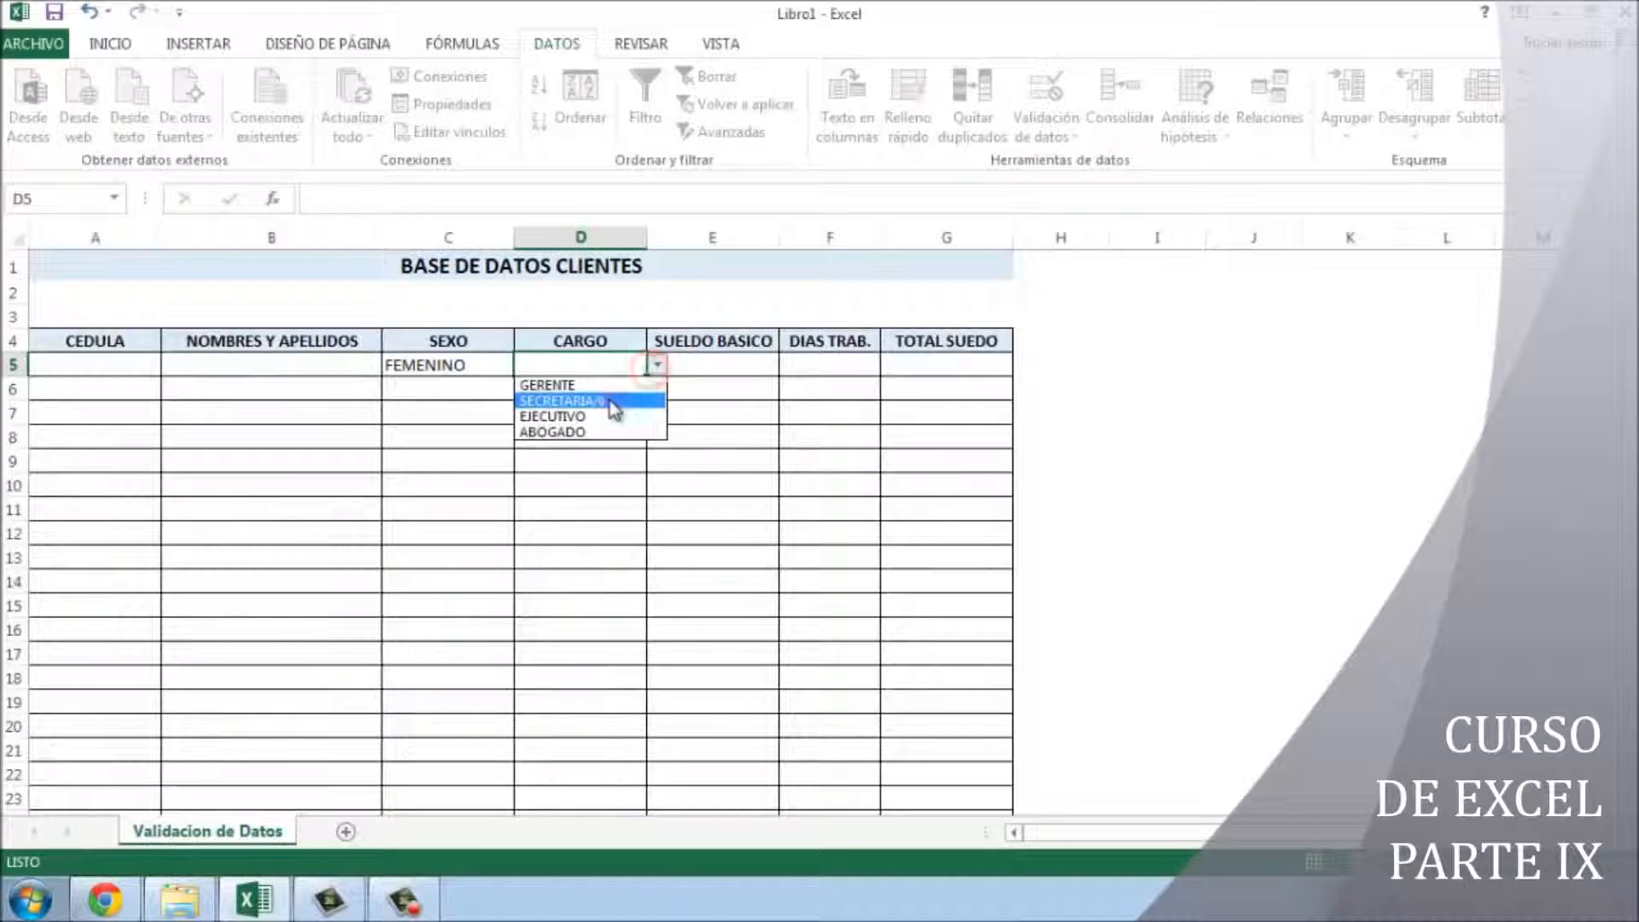
{"action": "left_click", "coordinate": [606, 399]}
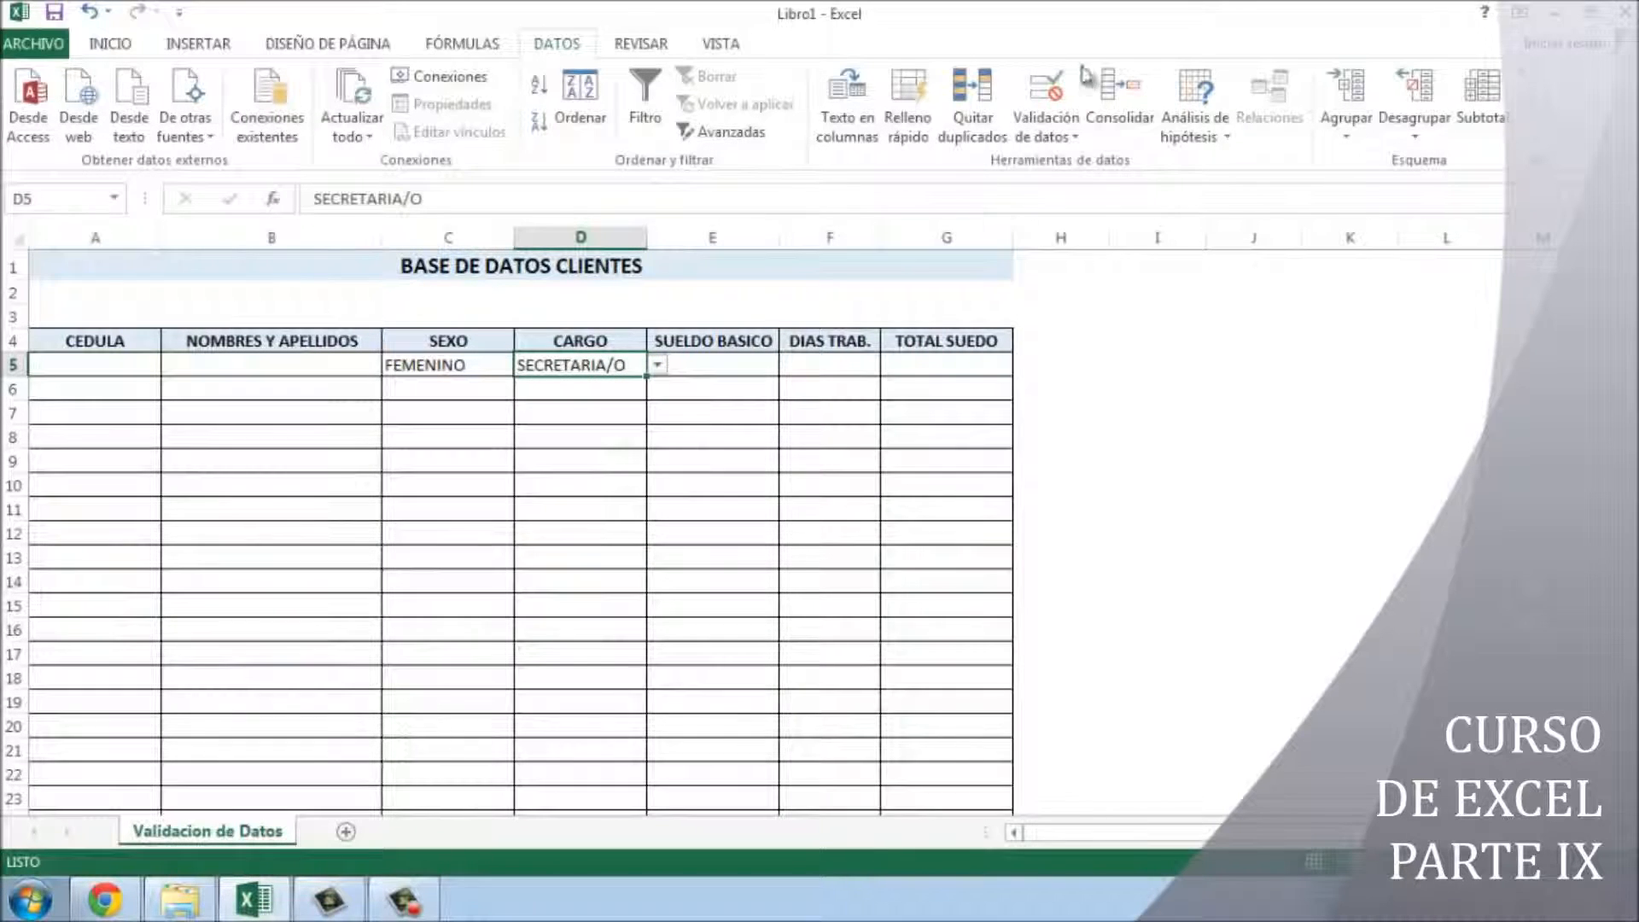
{"action": "left_click", "coordinate": [1038, 147]}
{"action": "left_click", "coordinate": [1069, 158]}
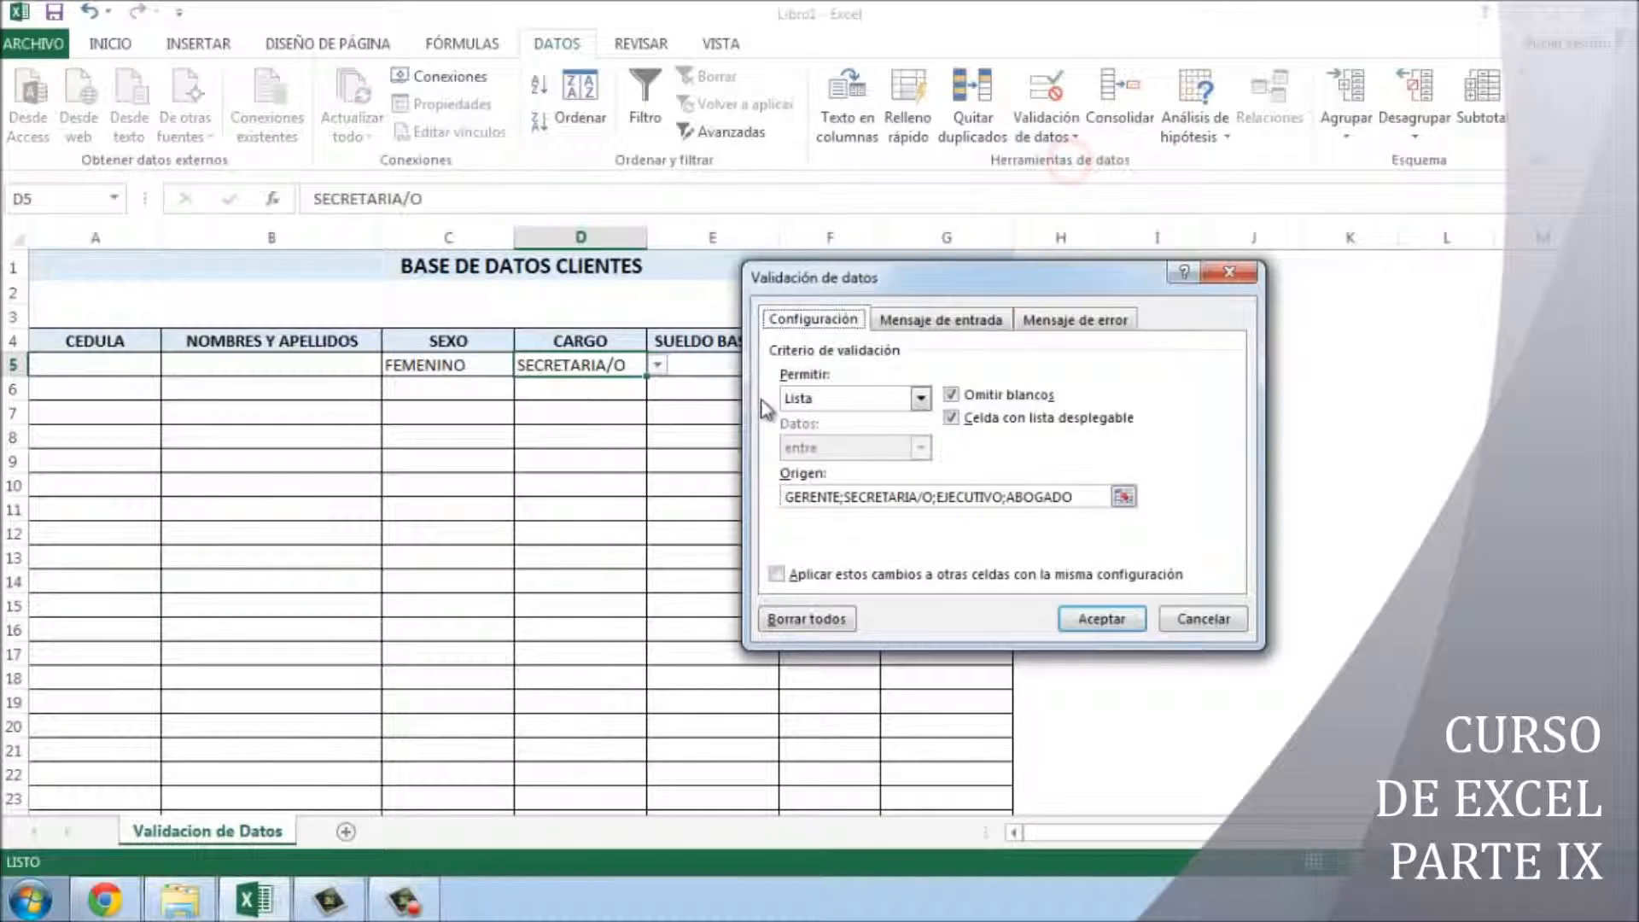
- Add ORIENTADOR to the CARGO validation list and choose ORIENTADOR in D5
{"action": "left_click", "coordinate": [1077, 498]}
{"action": "type", "text": ";ORIENTADR"}
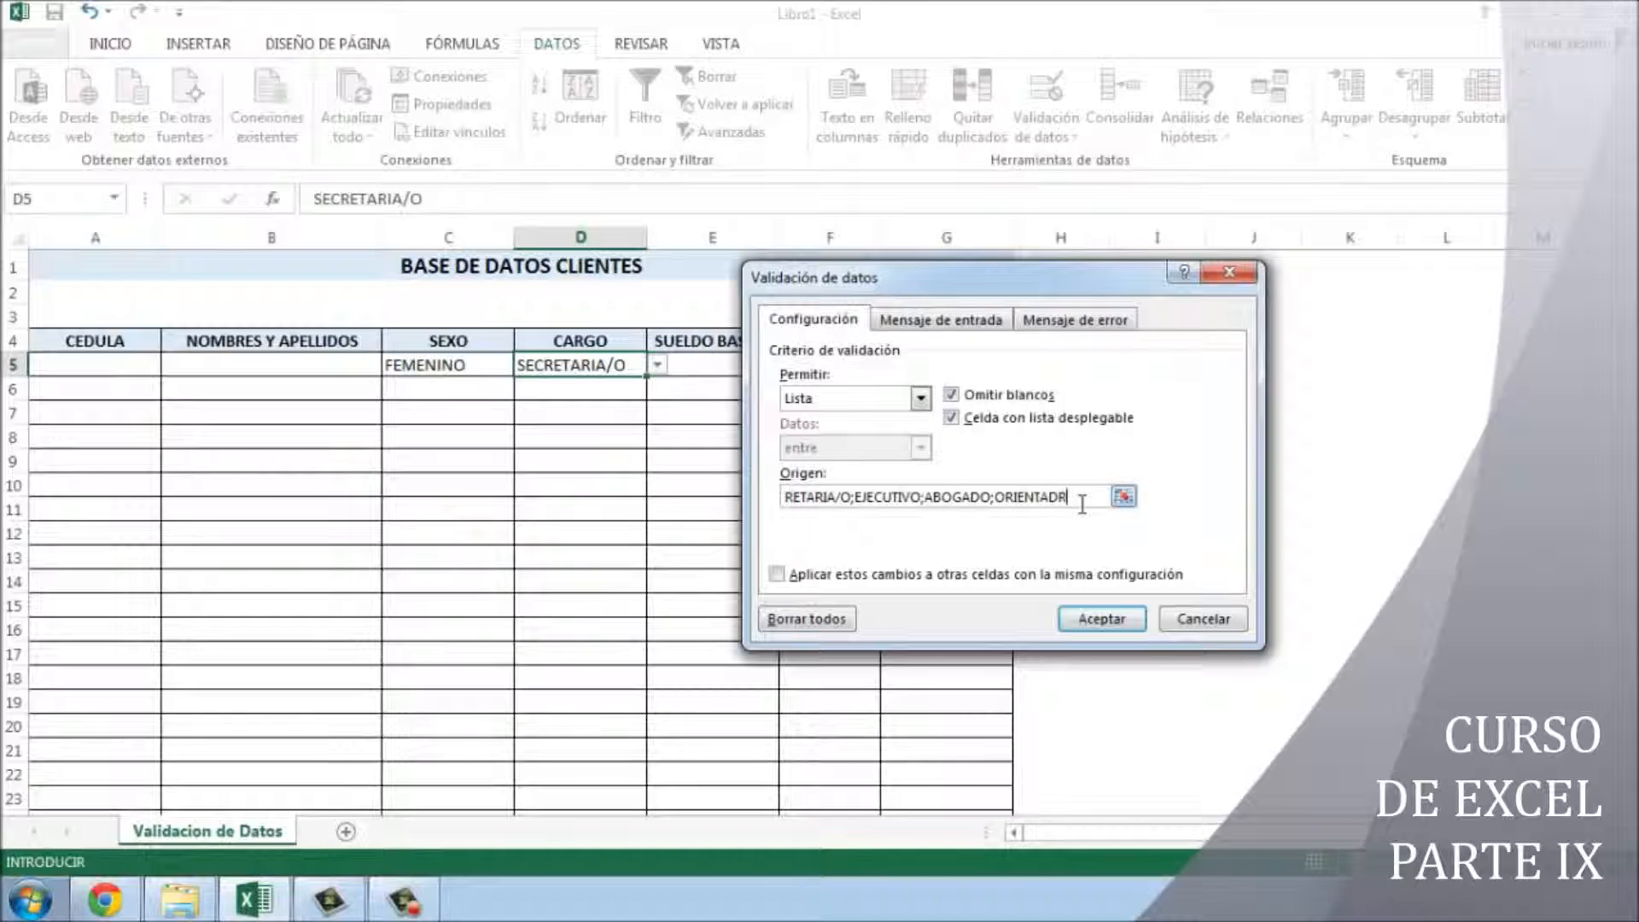
{"action": "left_click", "coordinate": [1077, 619]}
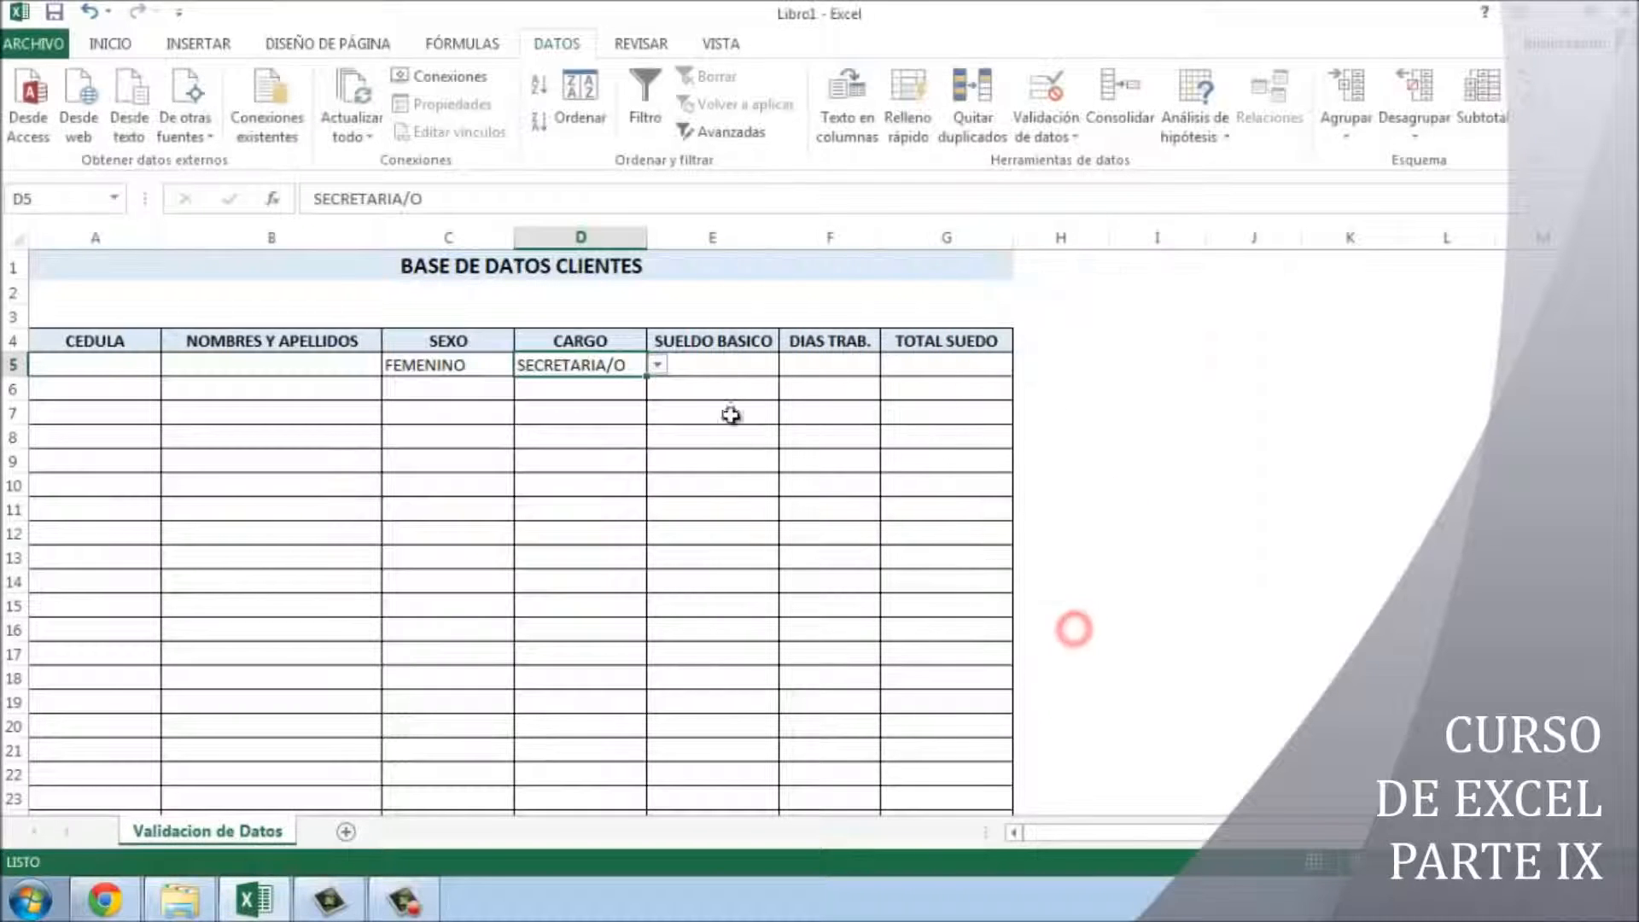
{"action": "left_click", "coordinate": [659, 365]}
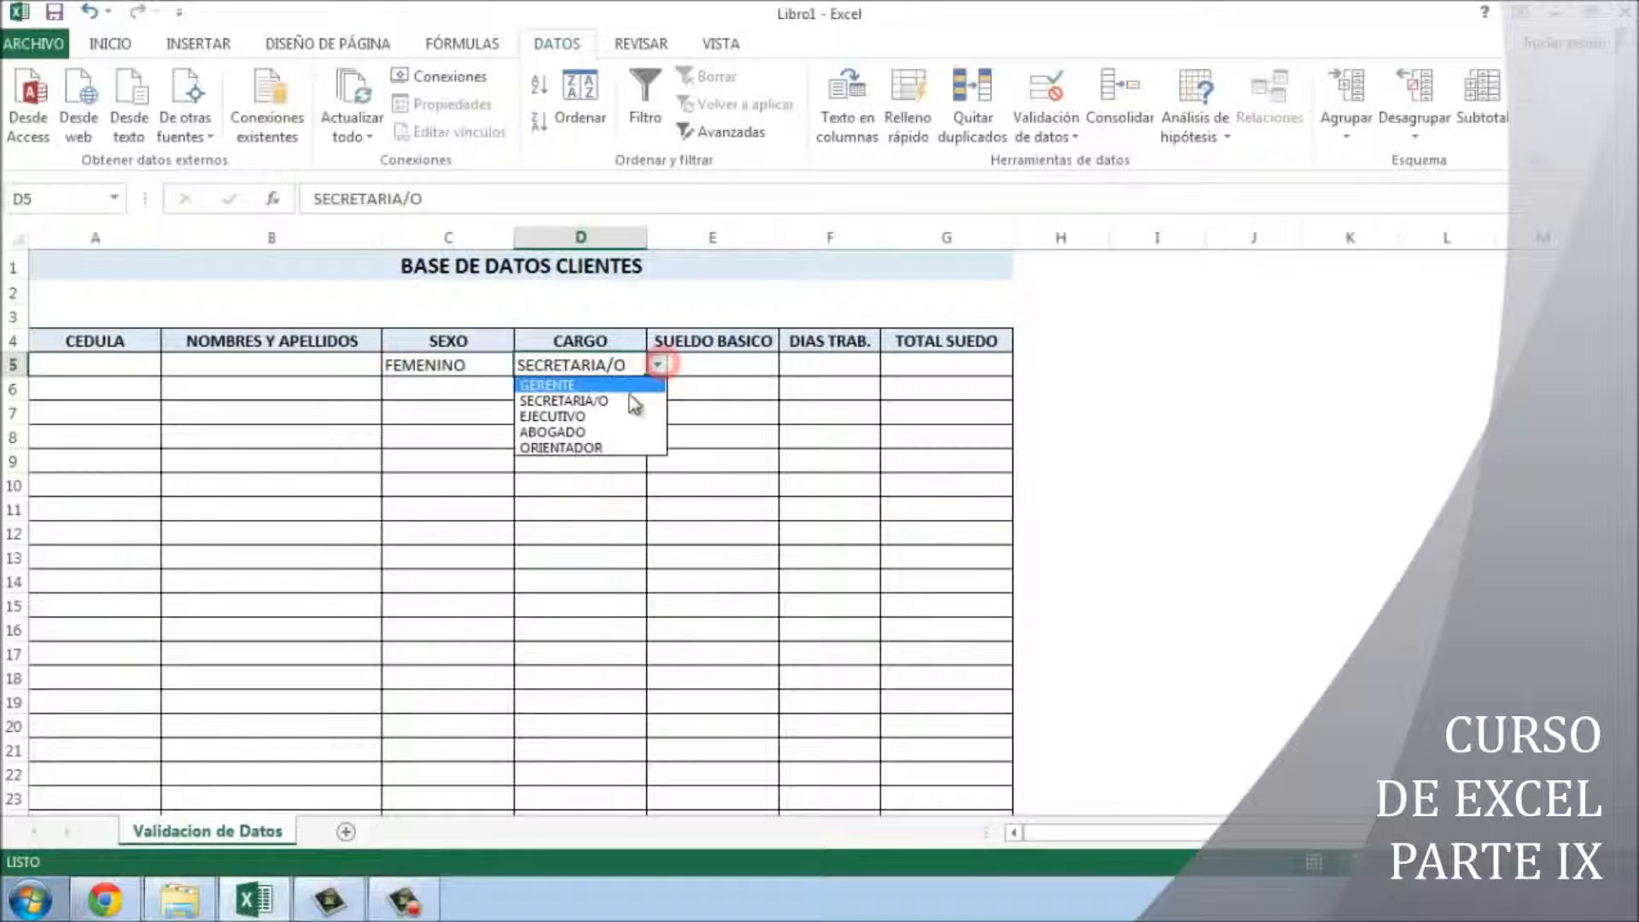
{"action": "left_click", "coordinate": [609, 447]}
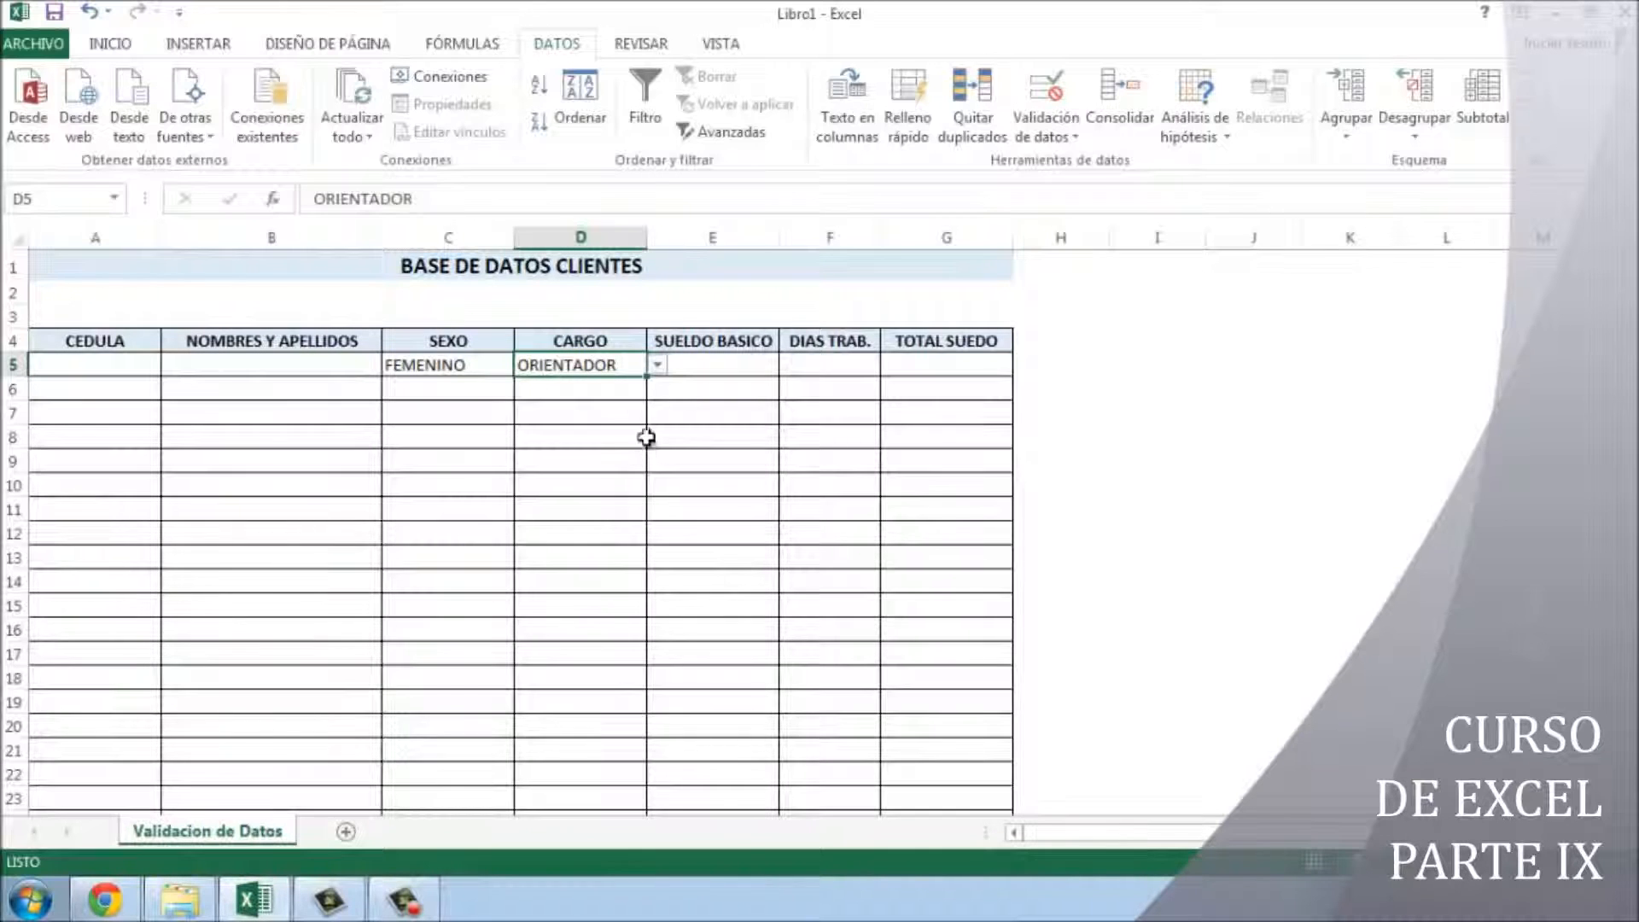
- Enter the test text 'ASDASDAS' in SUELDO BASICO cell E5
{"action": "left_click", "coordinate": [730, 360]}
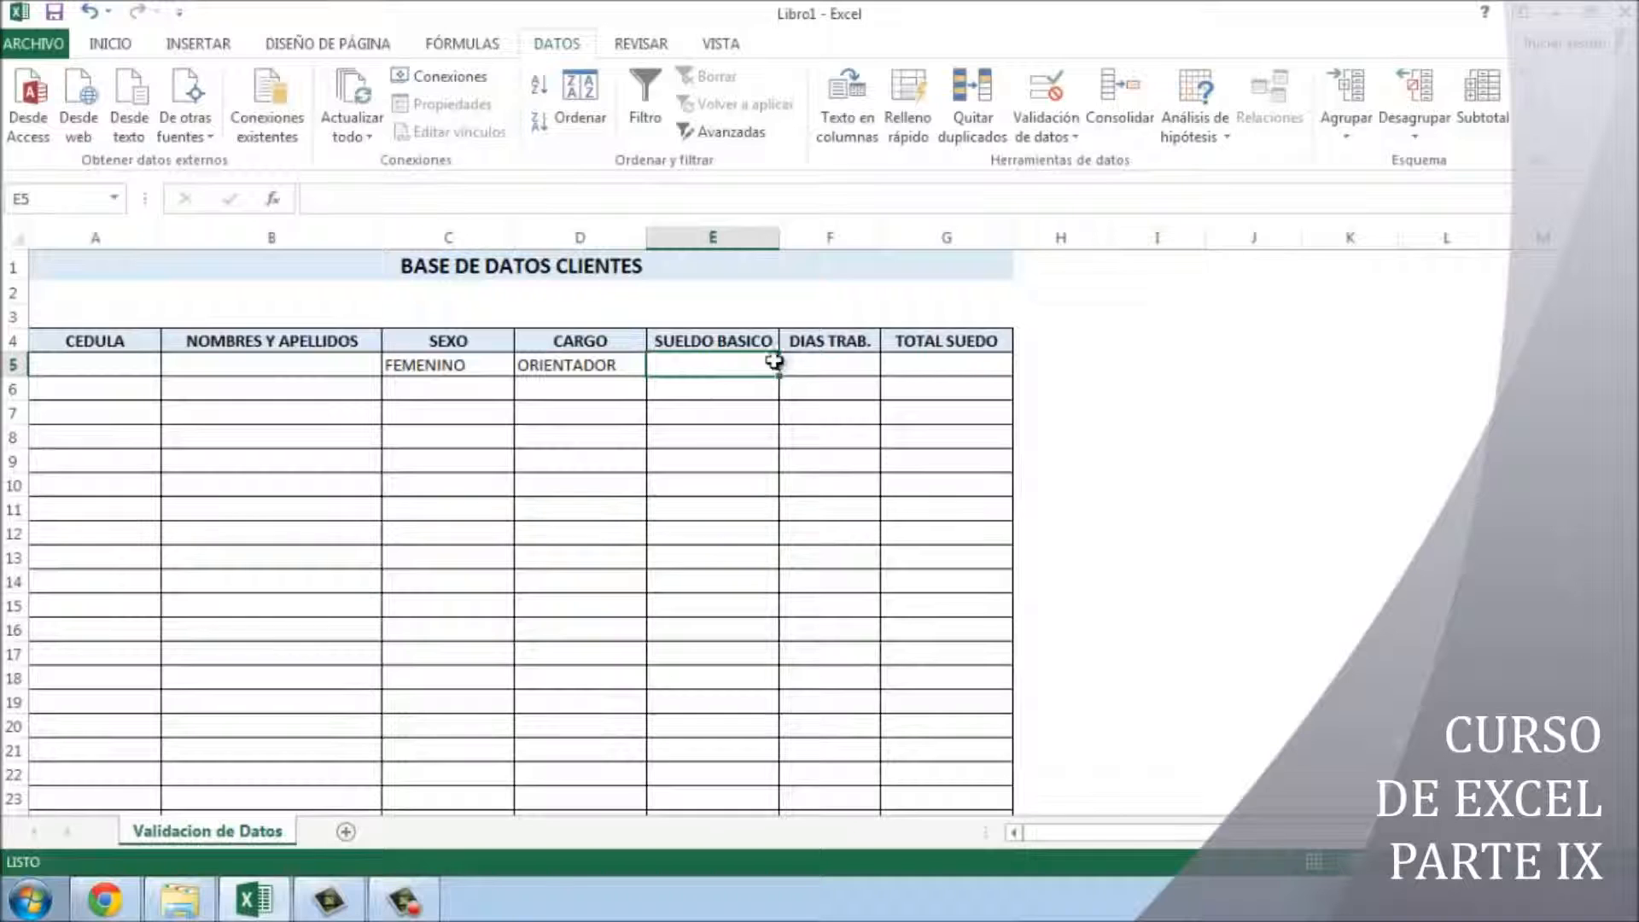
{"action": "left_click", "coordinate": [819, 358]}
{"action": "left_click", "coordinate": [949, 365]}
{"action": "left_click_drag", "start_coordinate": [702, 359], "coordinate": [944, 358]}
{"action": "left_click", "coordinate": [741, 363]}
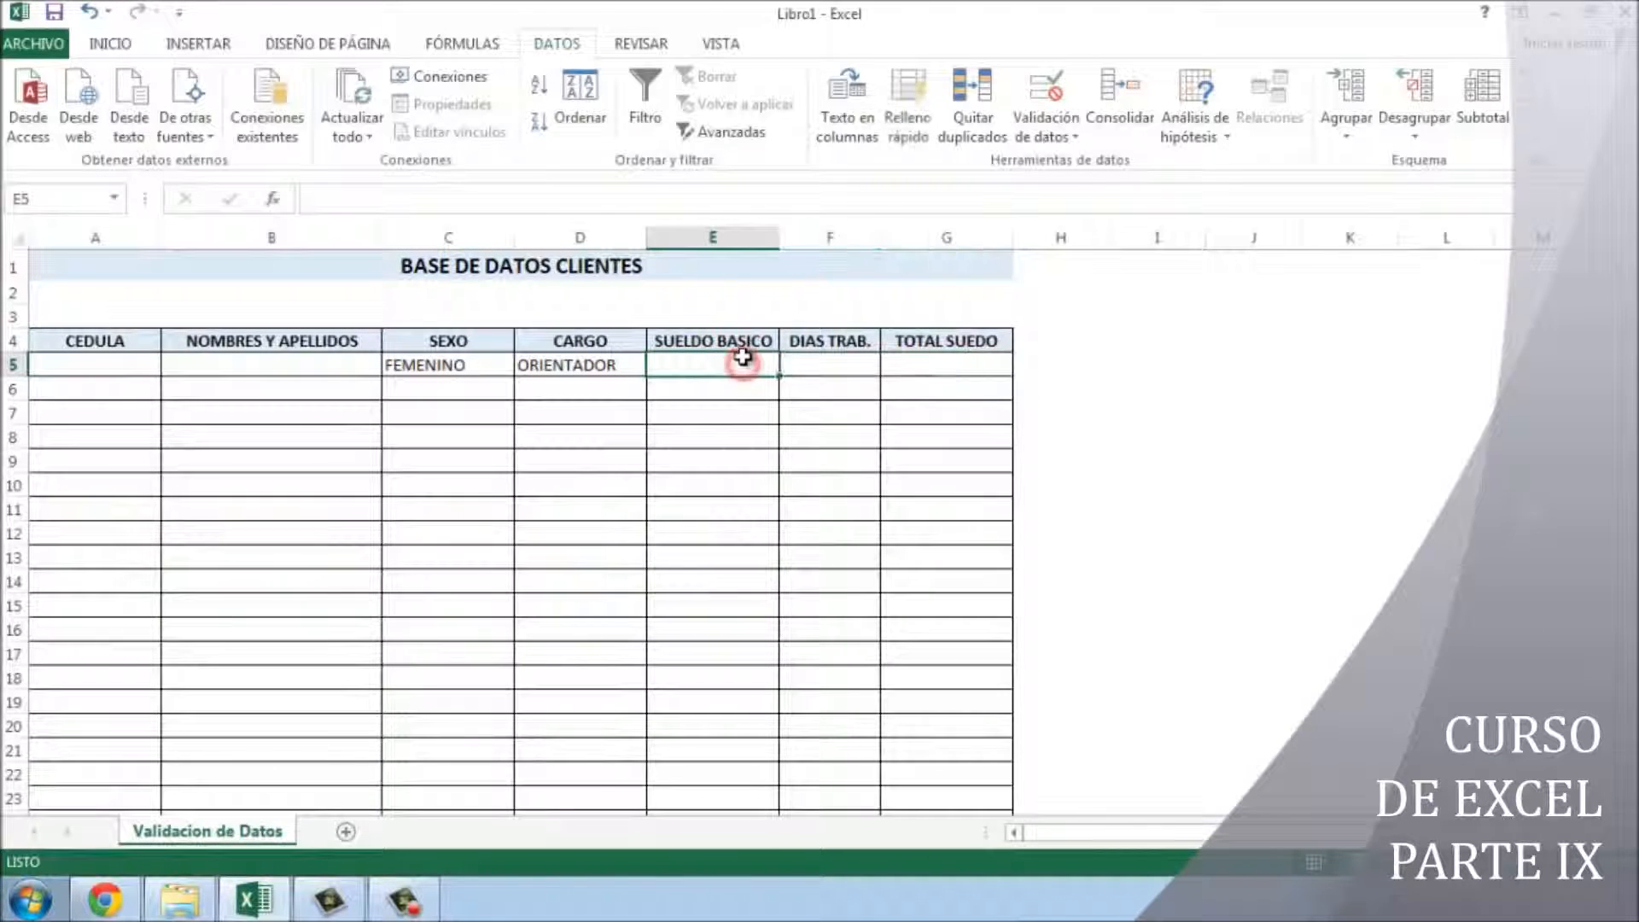
{"action": "type", "text": "ASDASDAS"}
{"action": "key", "text": "Return"}
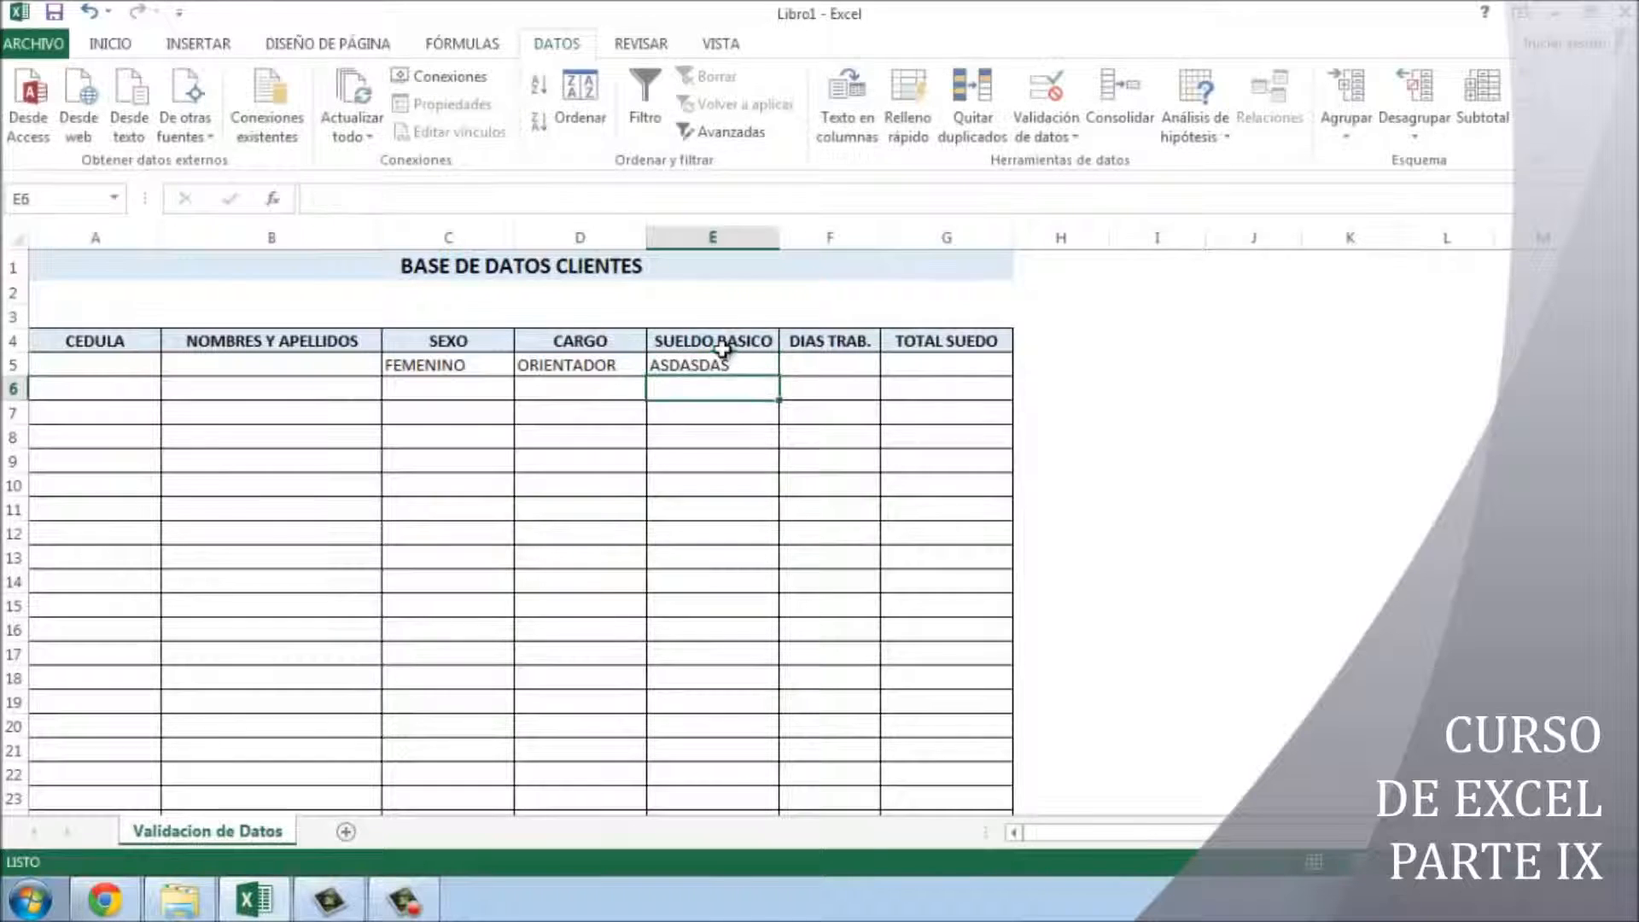
{"action": "left_click", "coordinate": [754, 372]}
- Clear E5 and open Data Validation for the range E5:G5
{"action": "key", "text": "Delete"}
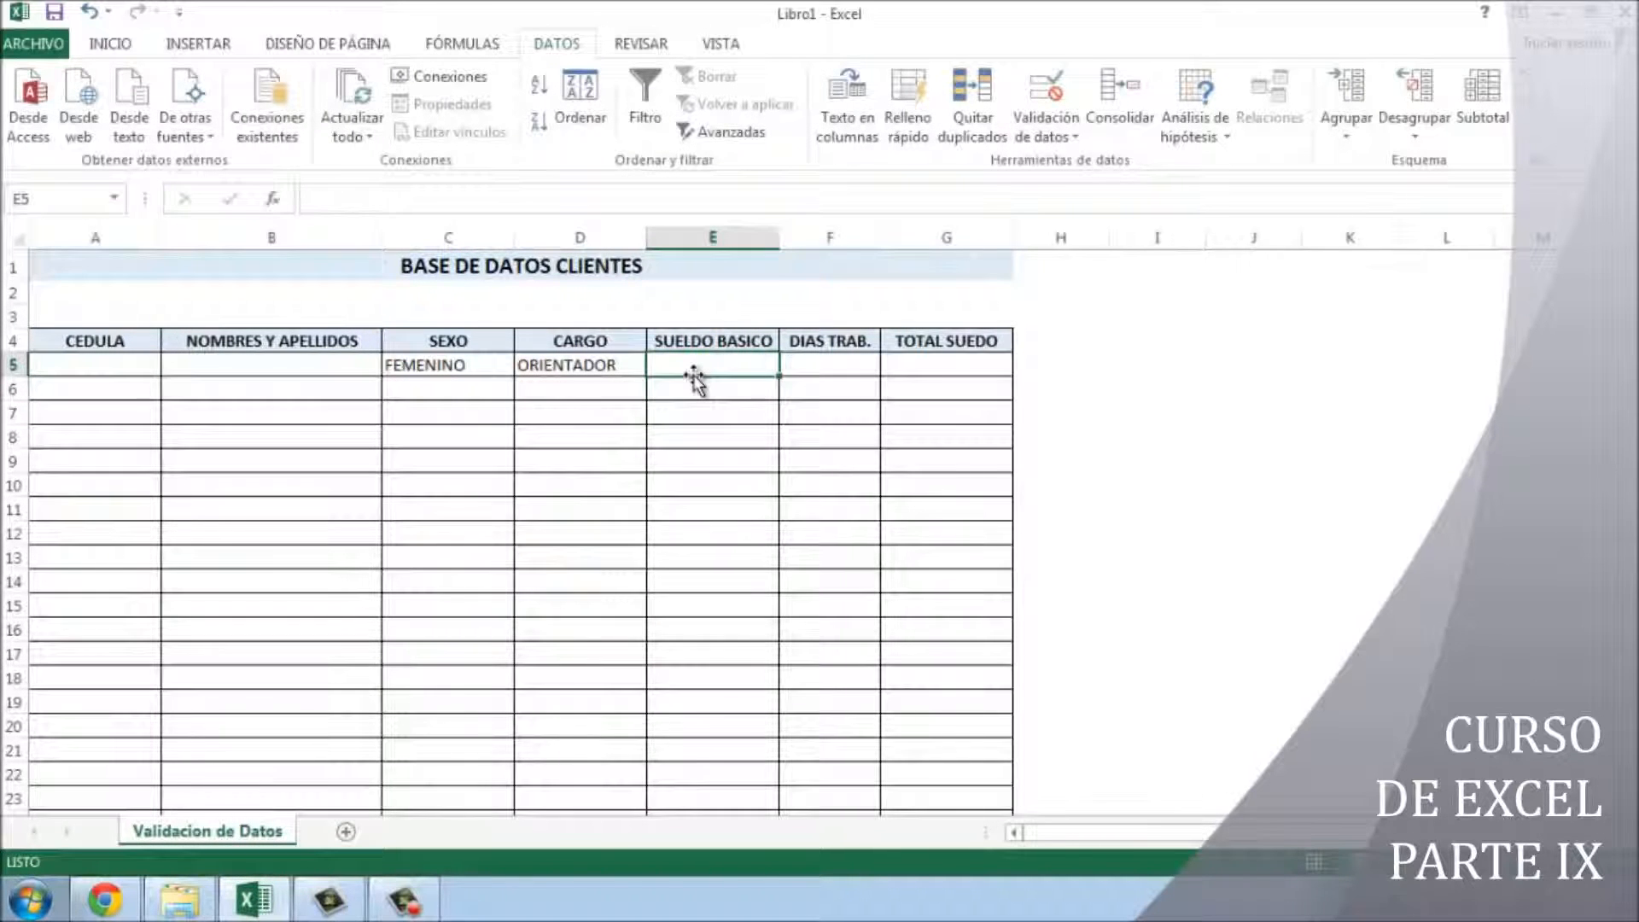
{"action": "left_click_drag", "start_coordinate": [704, 365], "coordinate": [930, 364]}
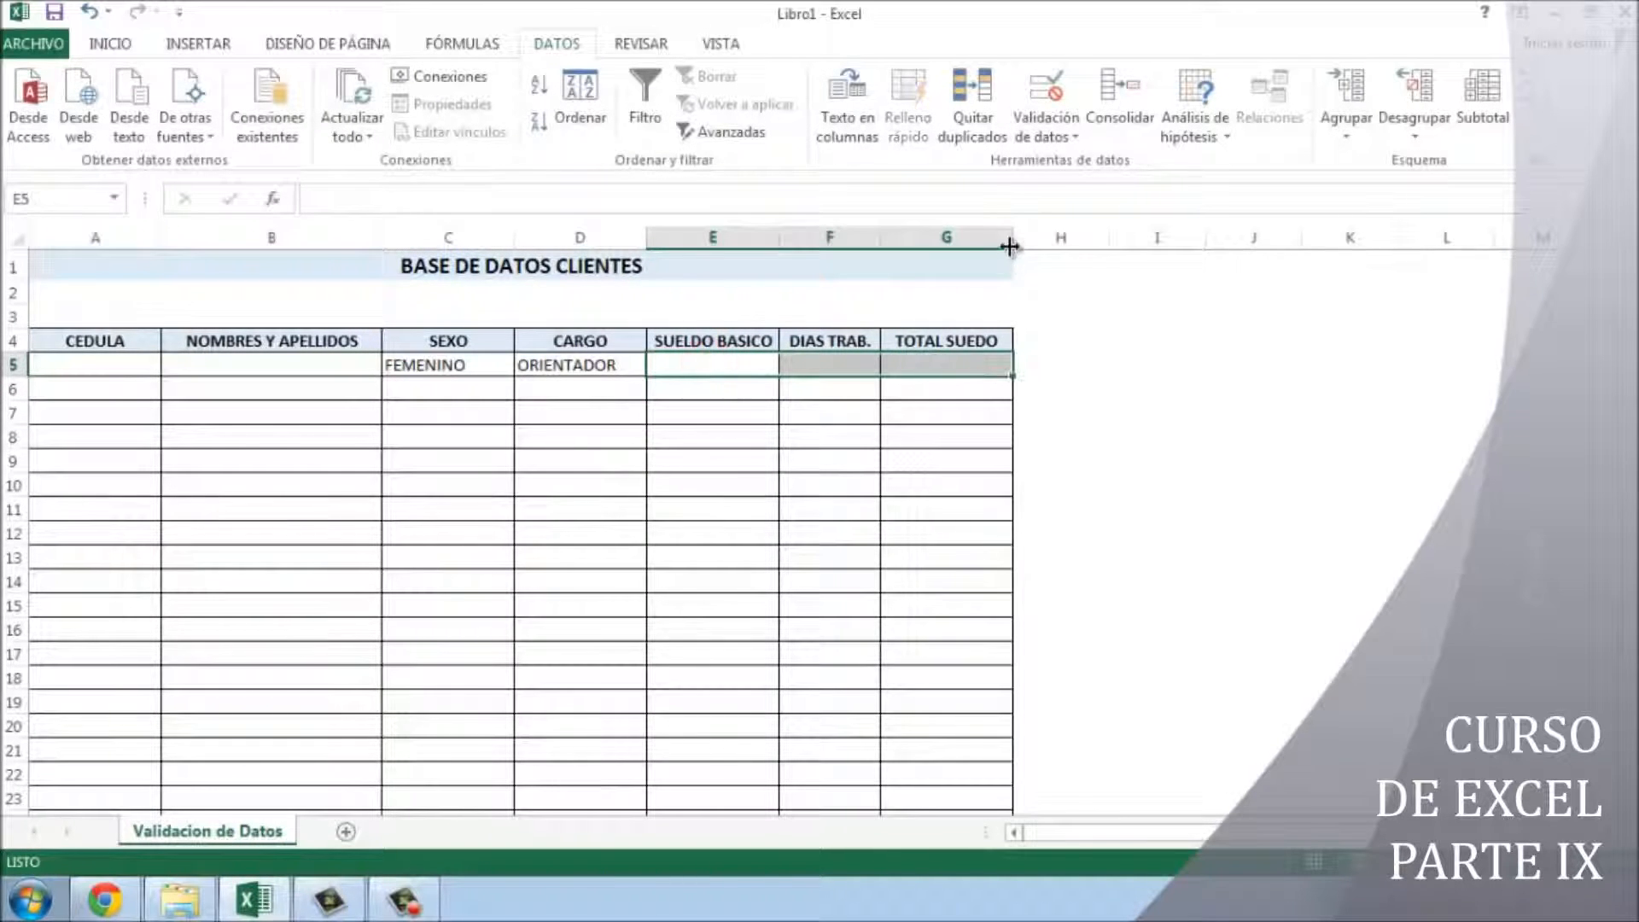
{"action": "left_click", "coordinate": [1043, 111]}
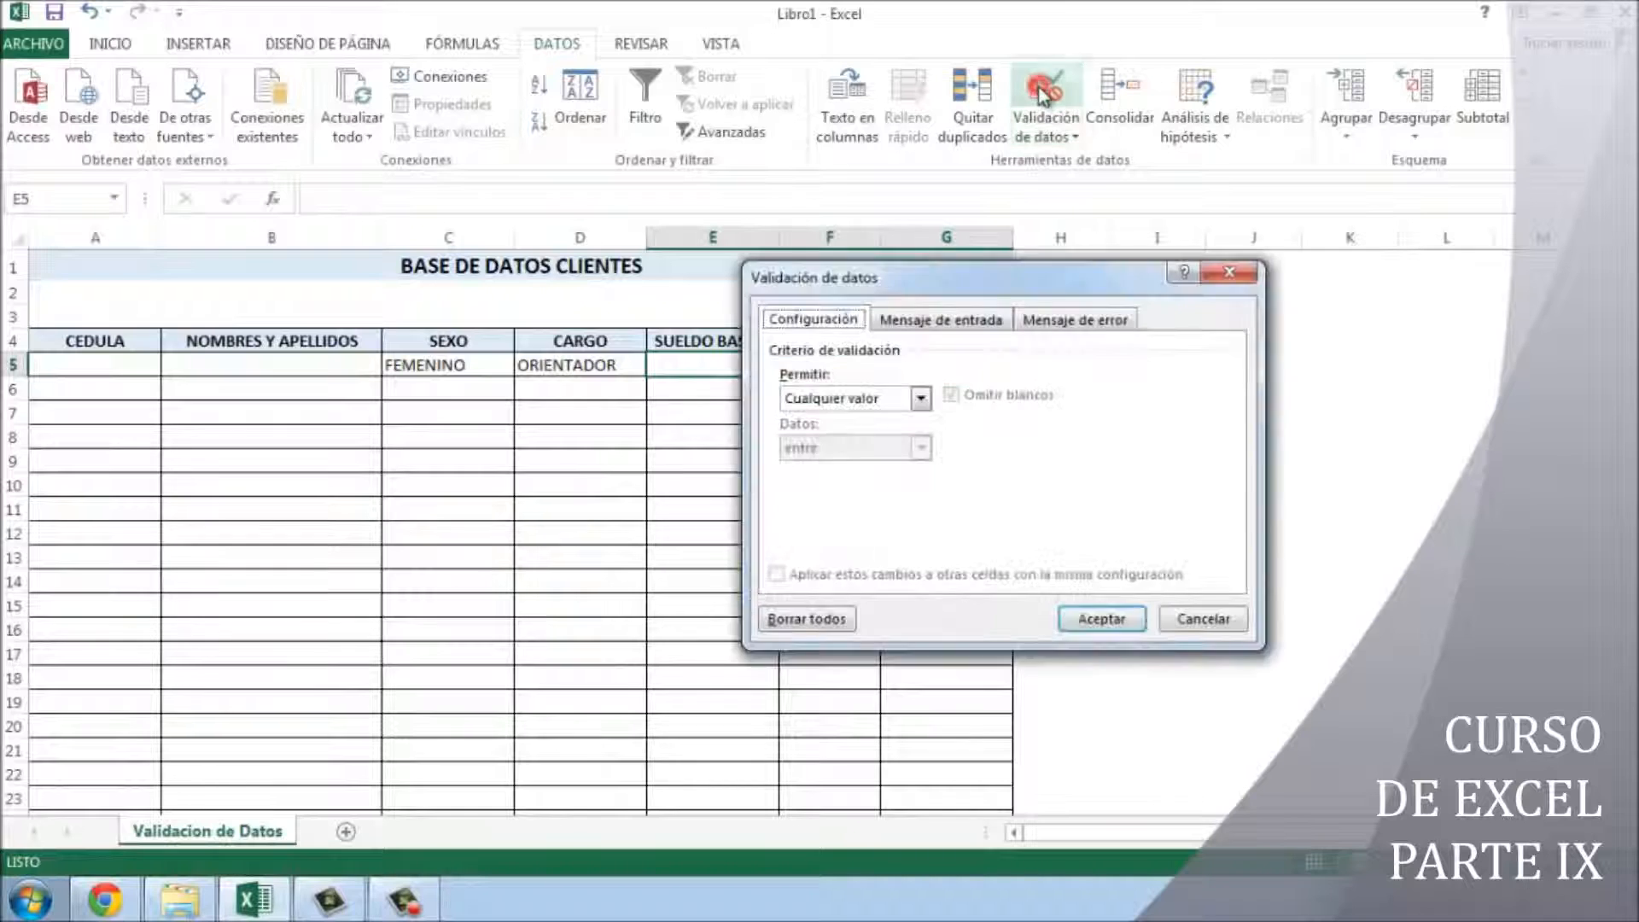
{"action": "left_click", "coordinate": [877, 398]}
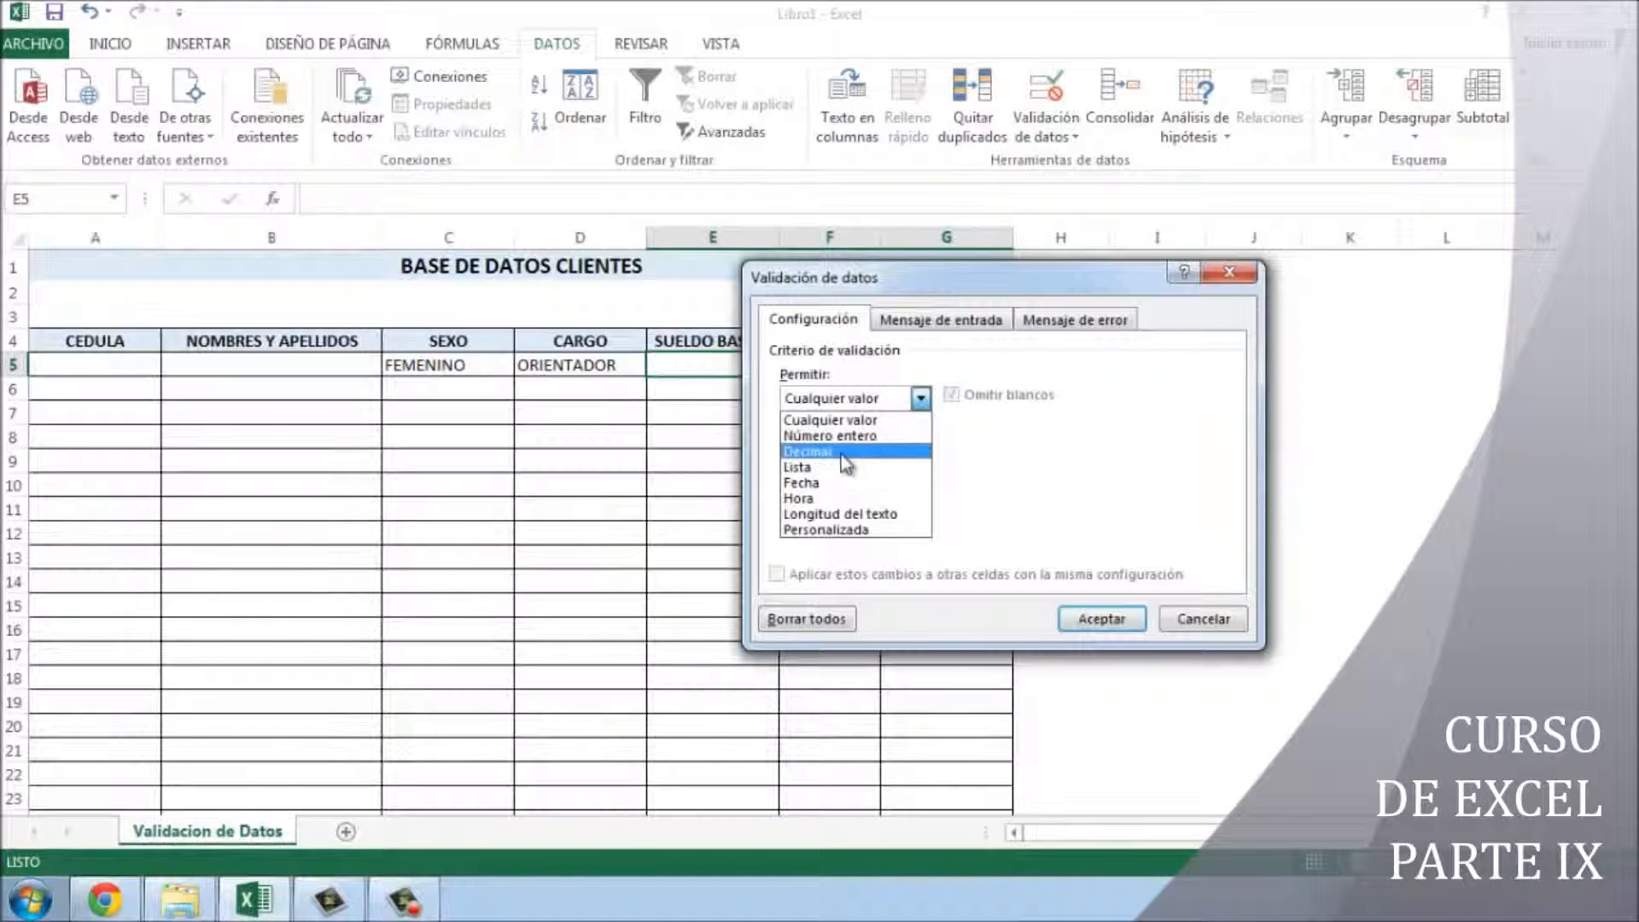
{"action": "left_click", "coordinate": [939, 275]}
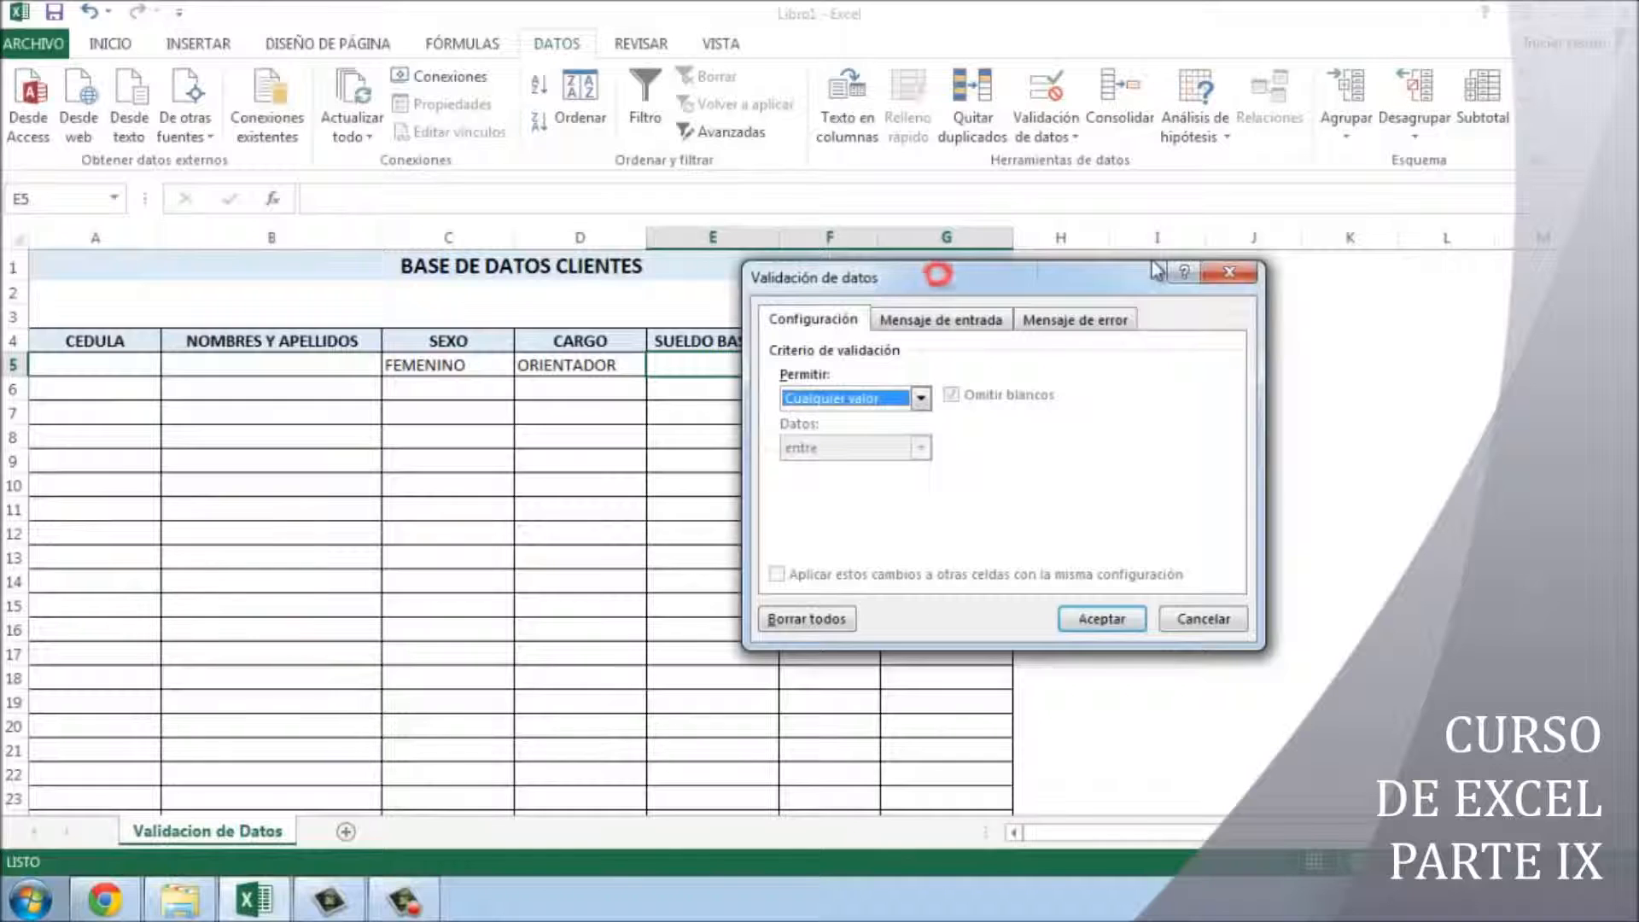
{"action": "left_click_drag", "start_coordinate": [1037, 278], "coordinate": [1337, 307]}
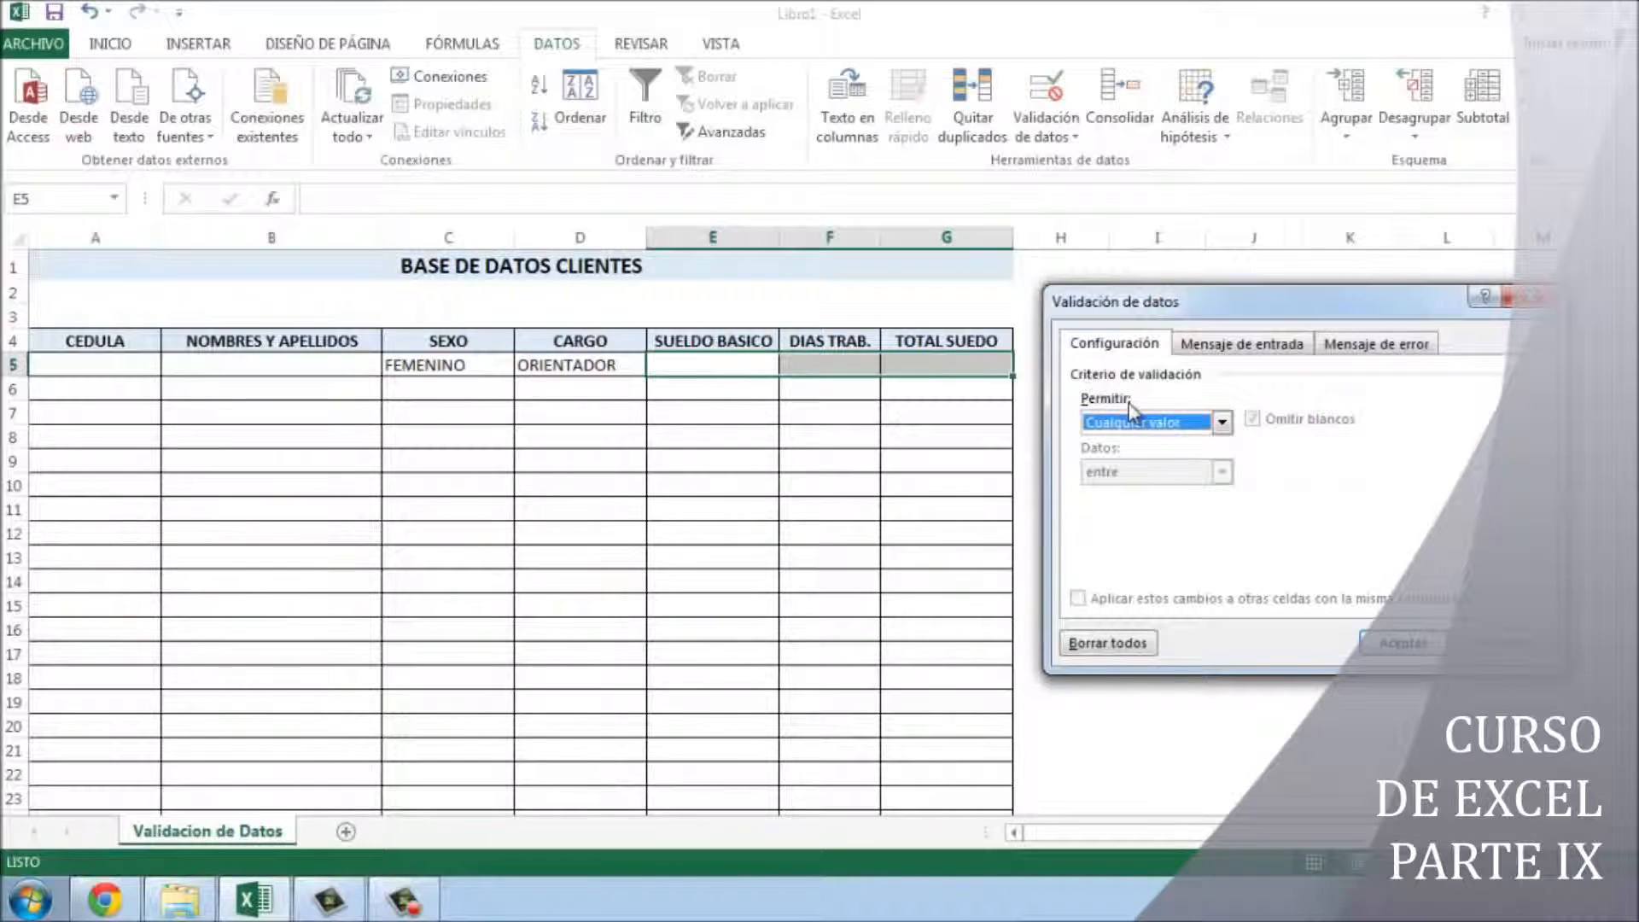
- Allow only decimal numbers greater than or equal to 0 in E5:G5
{"action": "left_click", "coordinate": [1144, 426]}
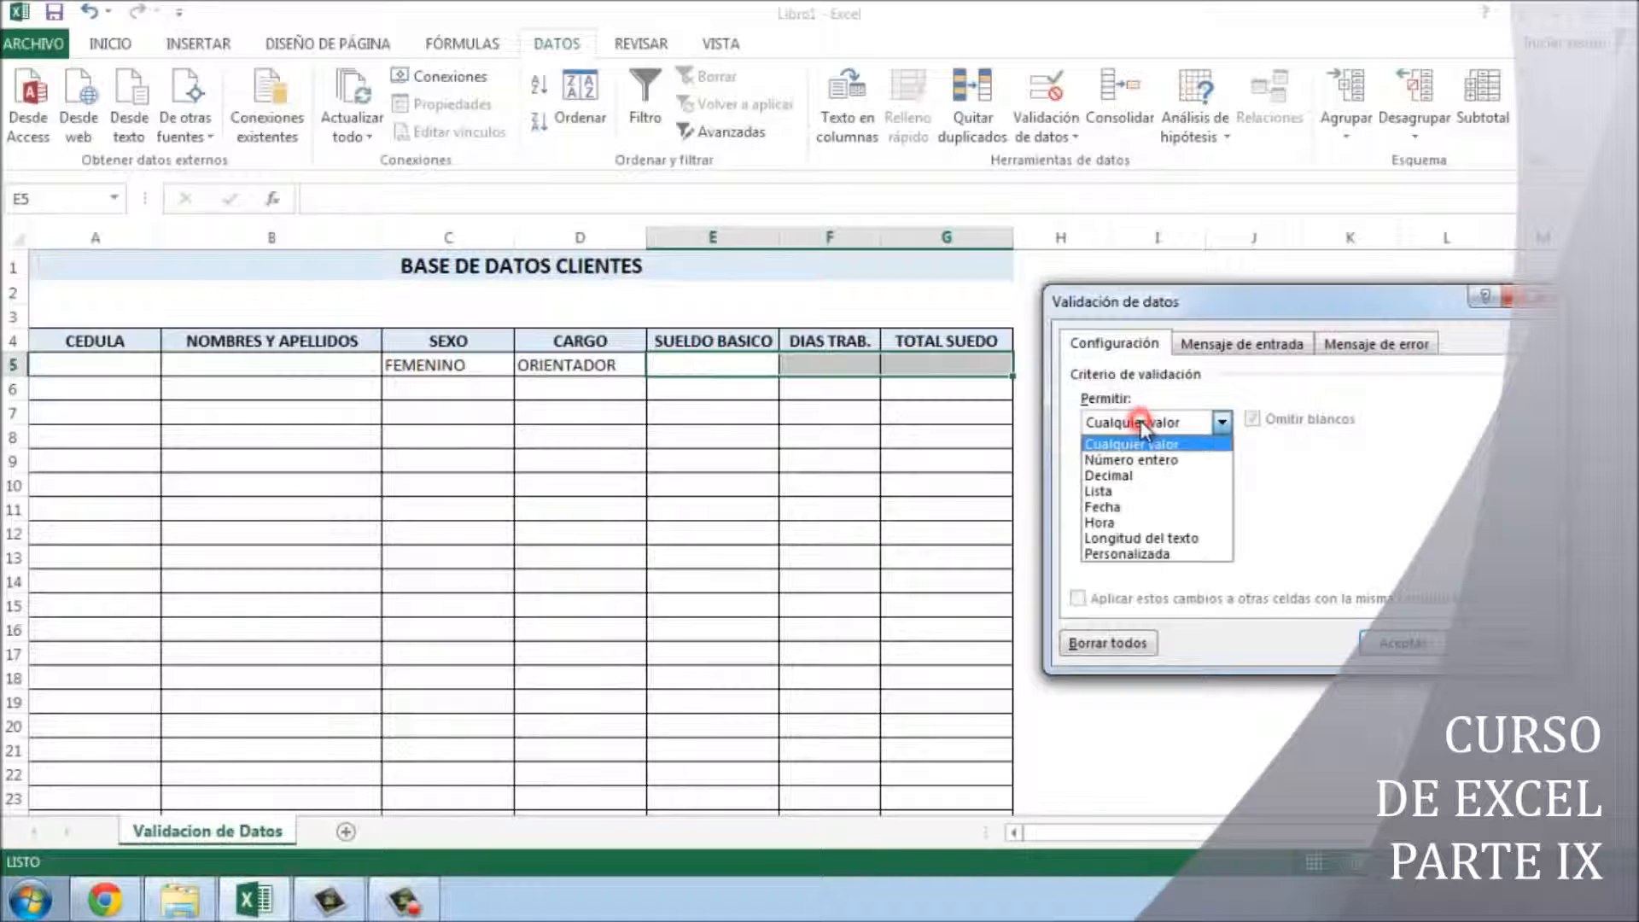
{"action": "left_click", "coordinate": [1161, 471]}
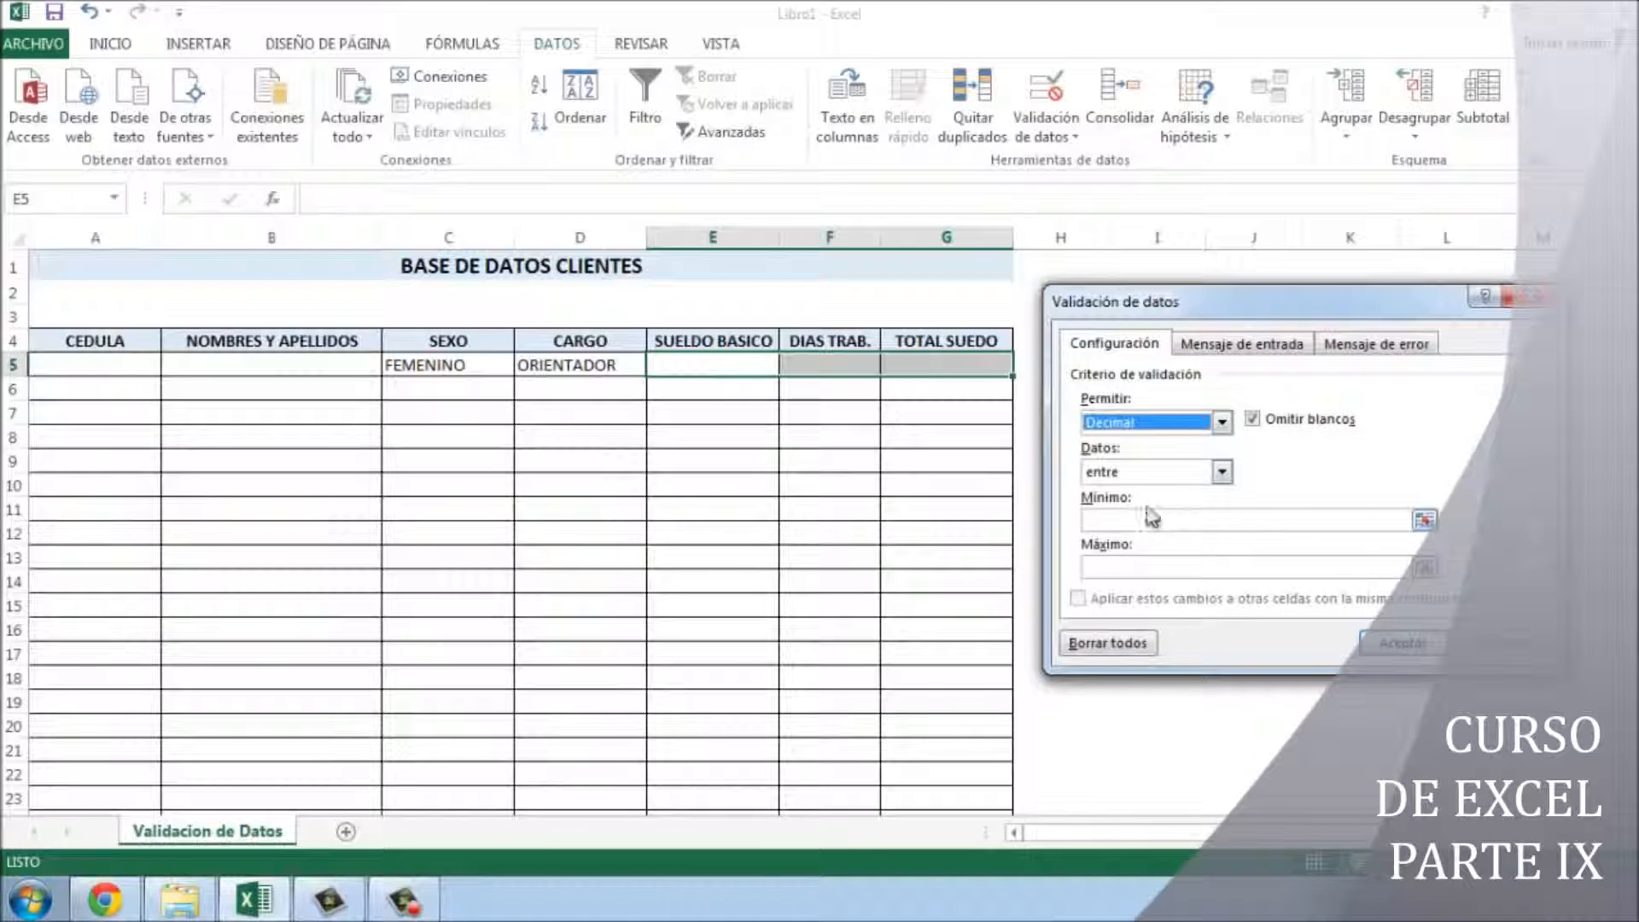
{"action": "left_click", "coordinate": [1166, 472]}
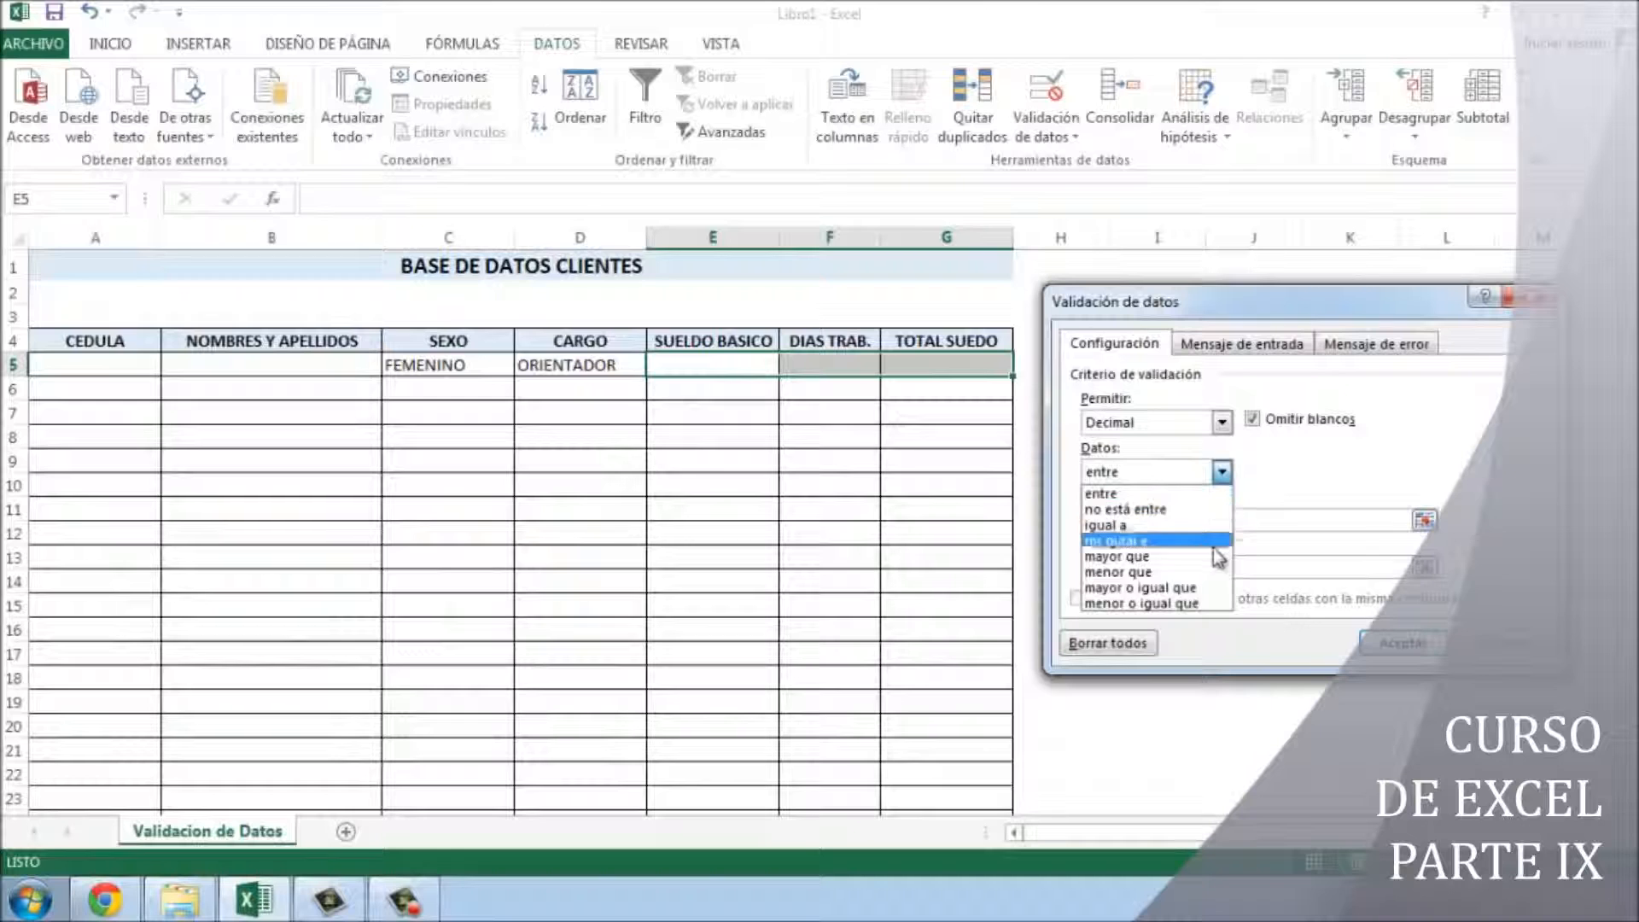
{"action": "left_click", "coordinate": [1195, 556]}
{"action": "left_click", "coordinate": [1191, 522]}
{"action": "type", "text": "0"}
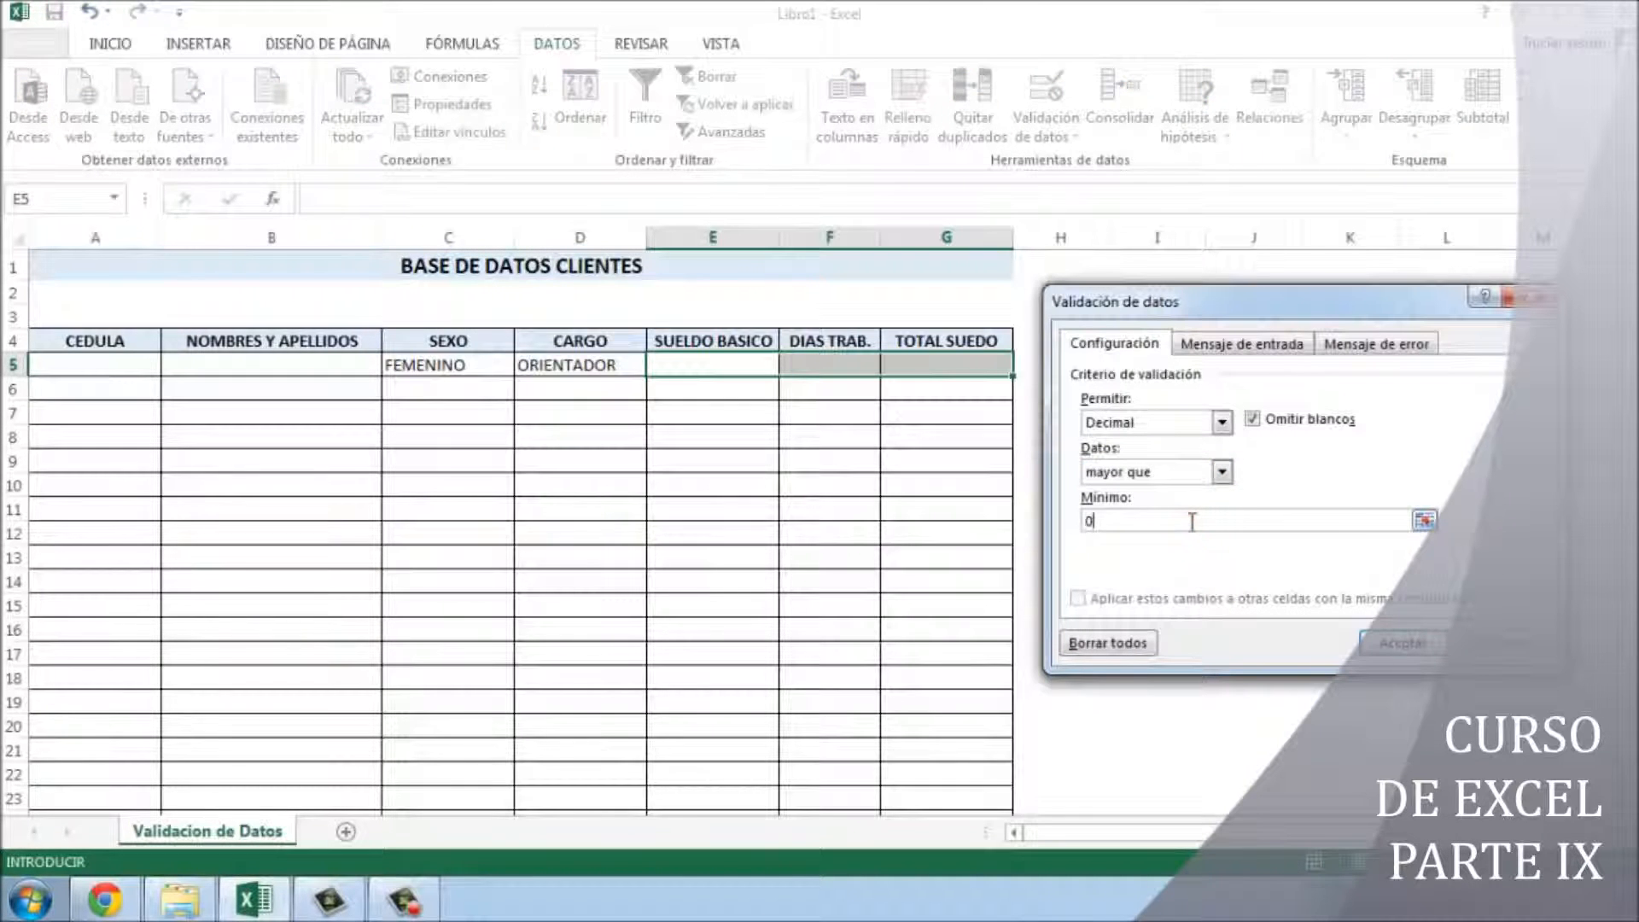
{"action": "left_click", "coordinate": [1171, 469]}
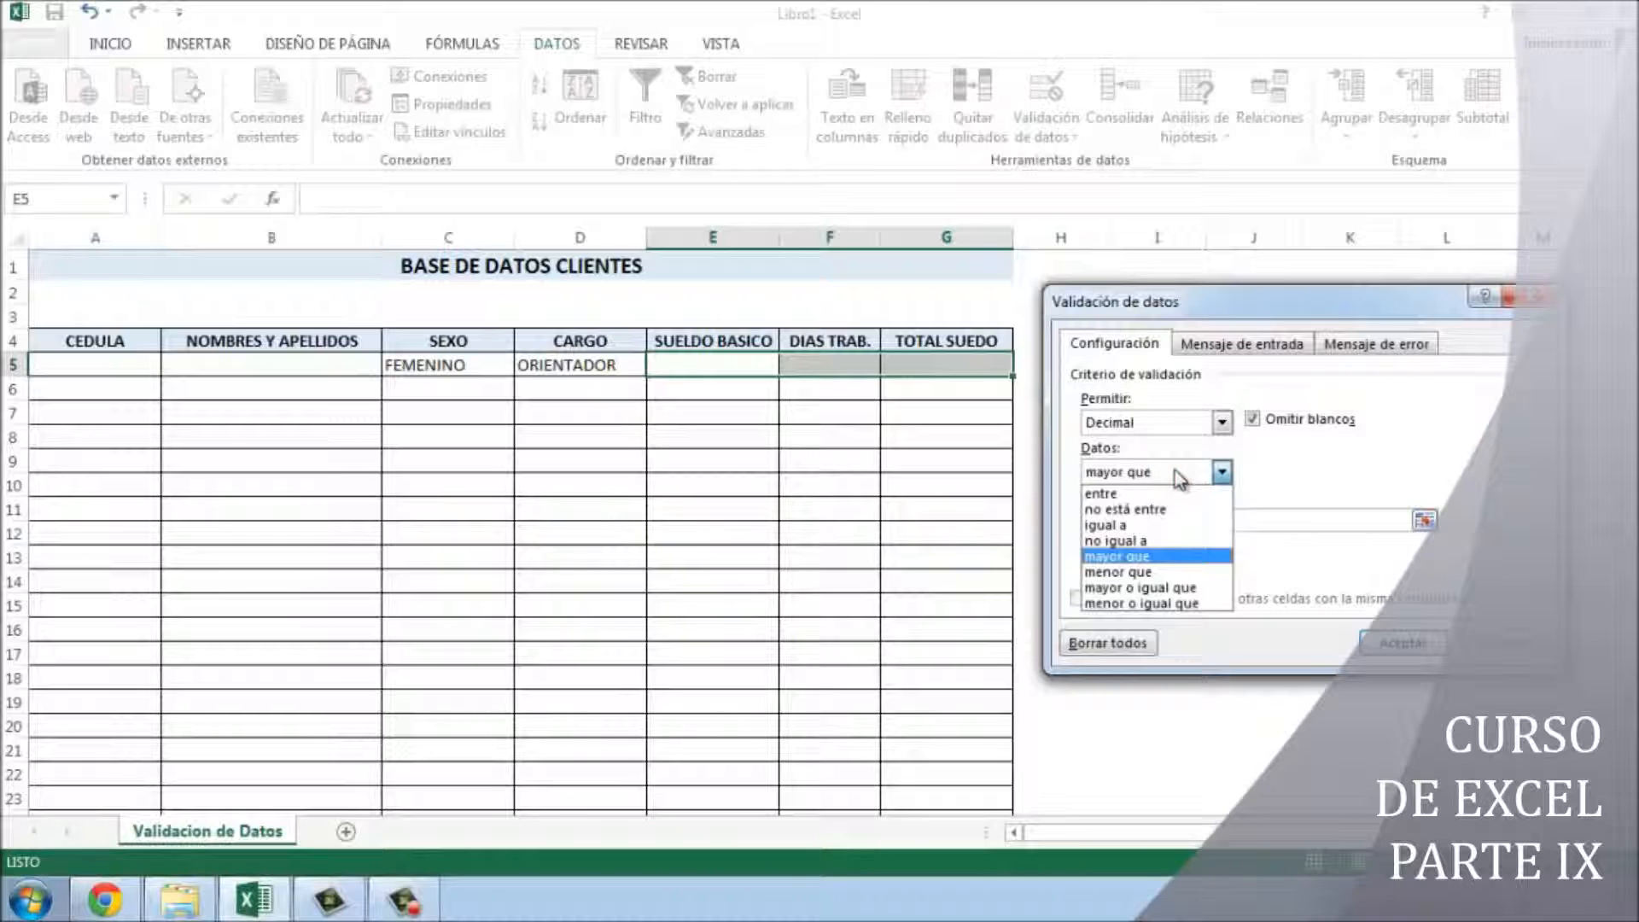
{"action": "left_click", "coordinate": [1217, 588]}
{"action": "left_click", "coordinate": [1176, 525]}
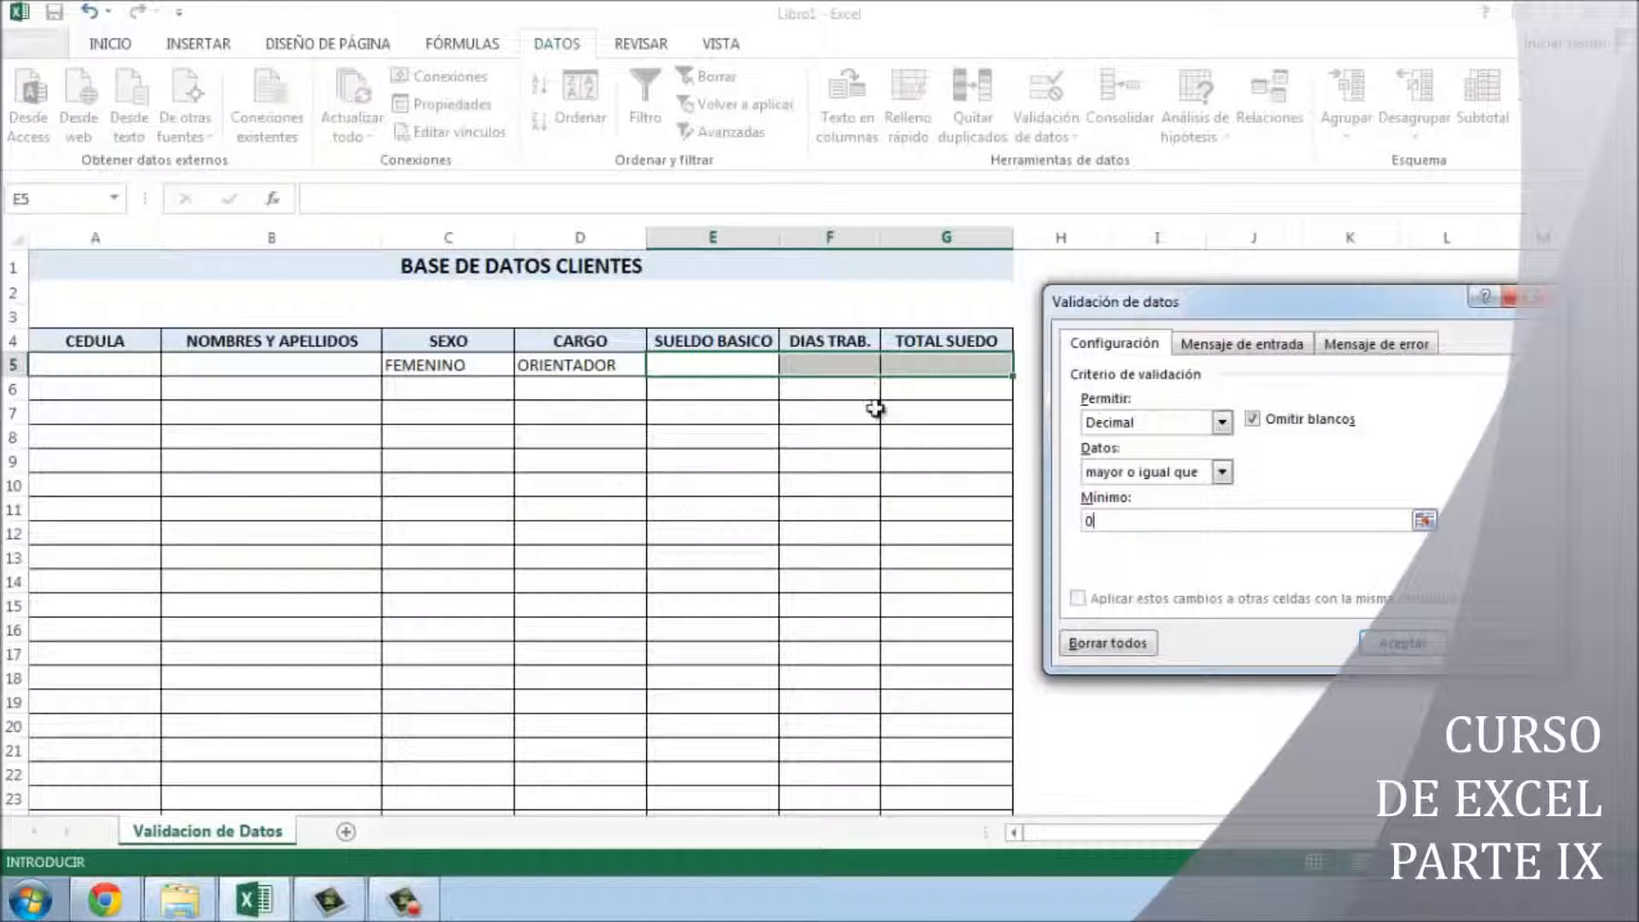
{"action": "left_click", "coordinate": [1222, 472]}
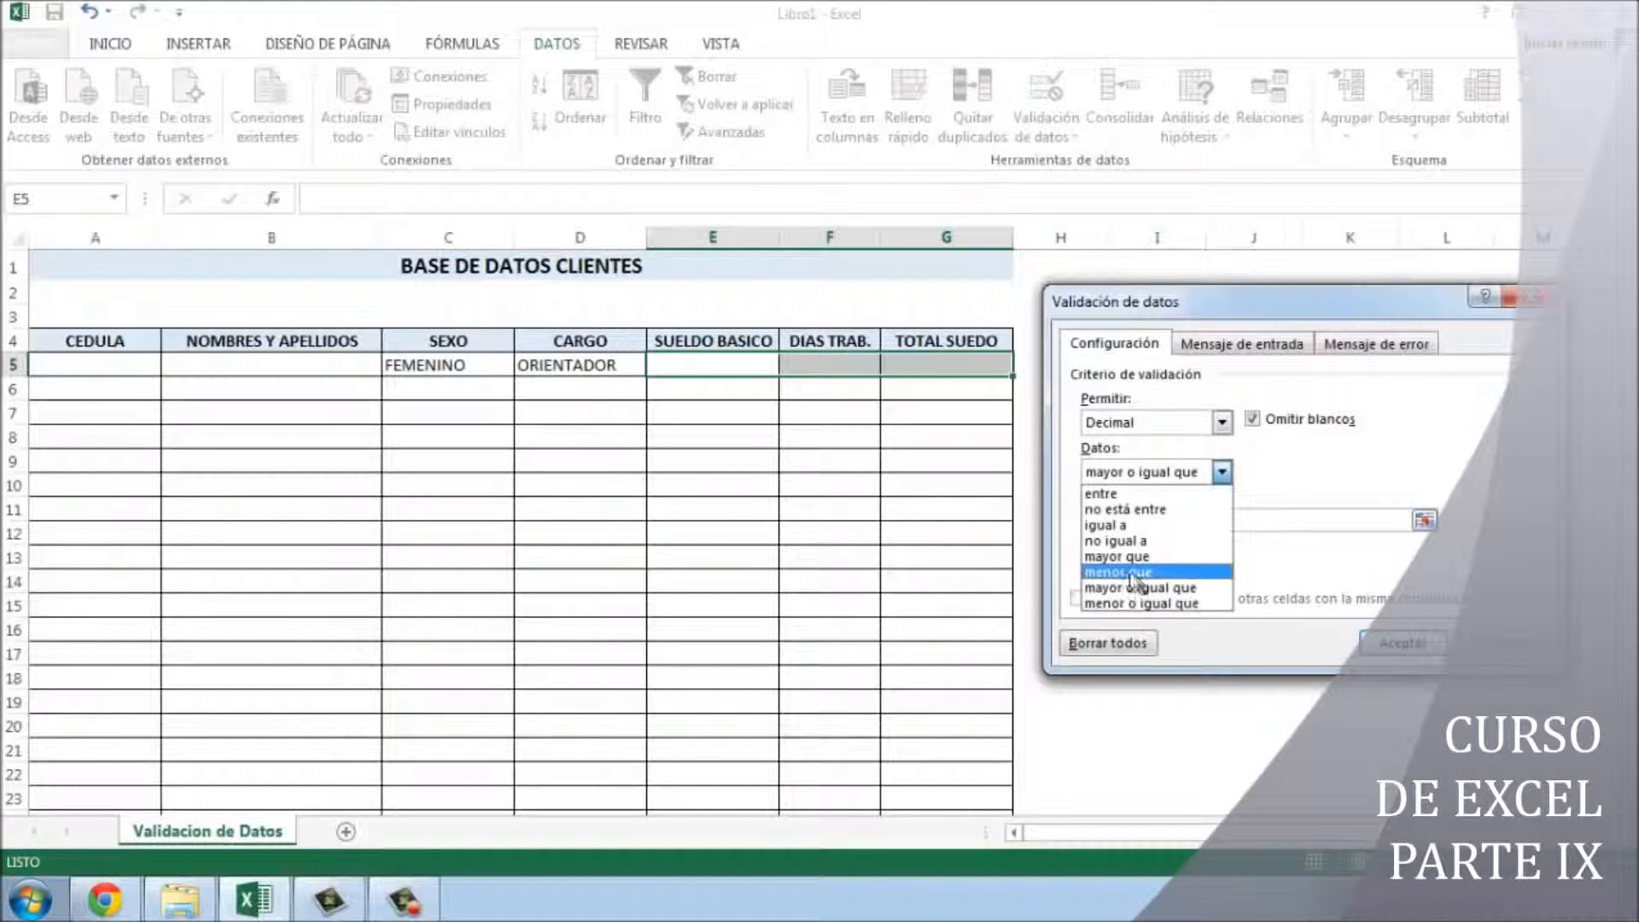
{"action": "left_click", "coordinate": [1321, 460]}
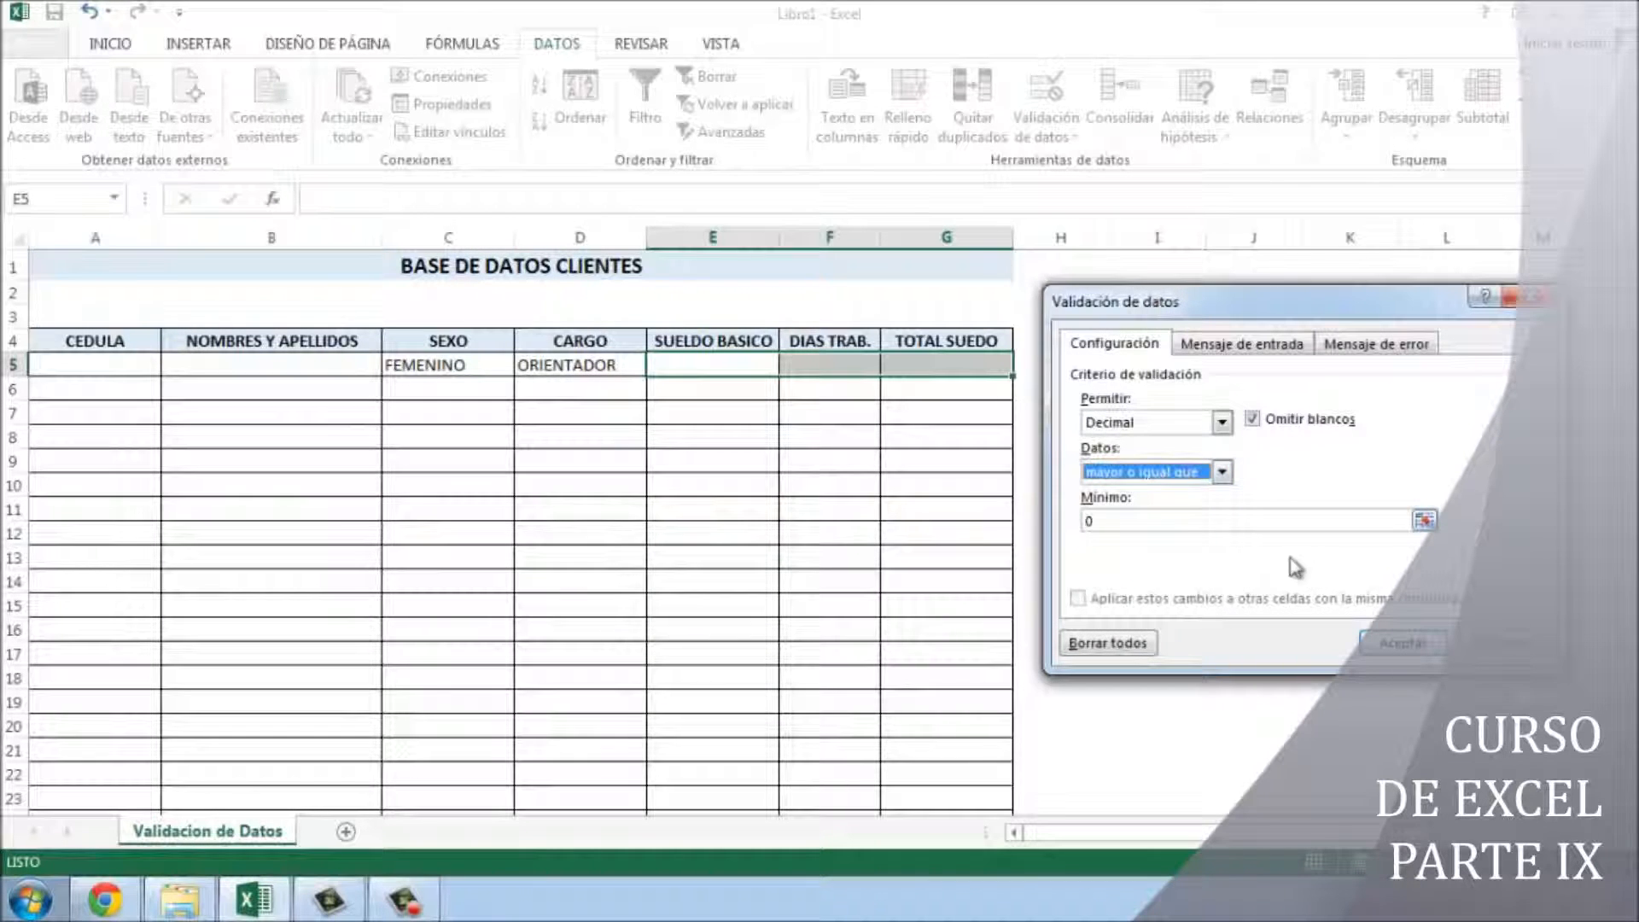
{"action": "left_click", "coordinate": [1398, 645]}
{"action": "left_click", "coordinate": [750, 365]}
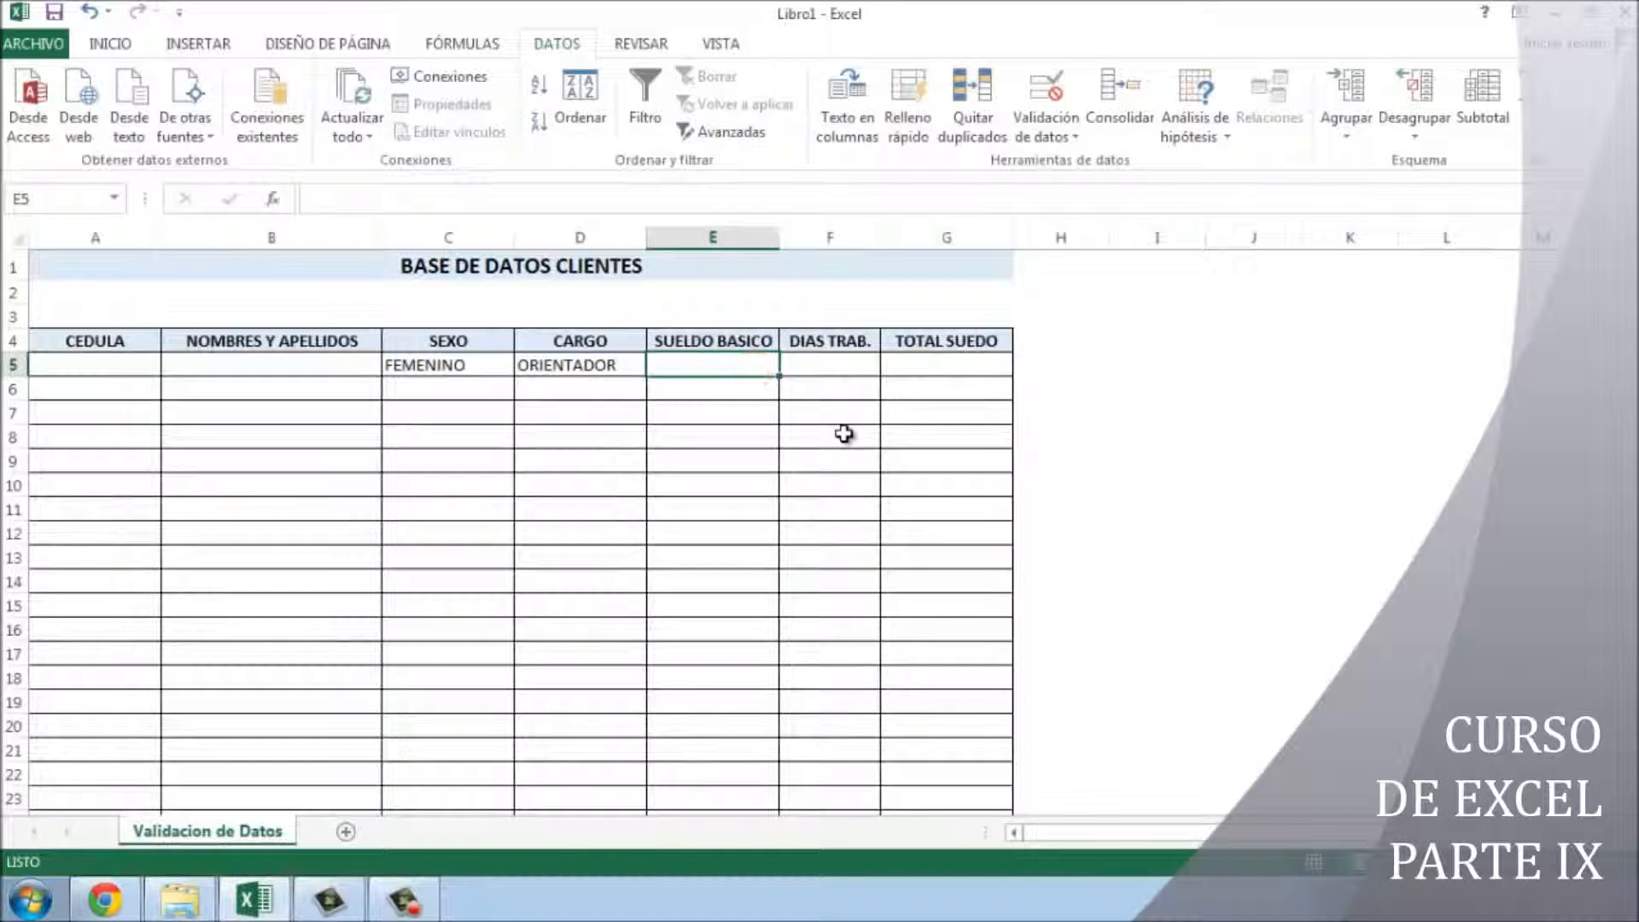
- Test E5 with 5, then enter 1000000 as the basic salary
{"action": "type", "text": "5"}
{"action": "key", "text": "Return"}
{"action": "left_click", "coordinate": [668, 363]}
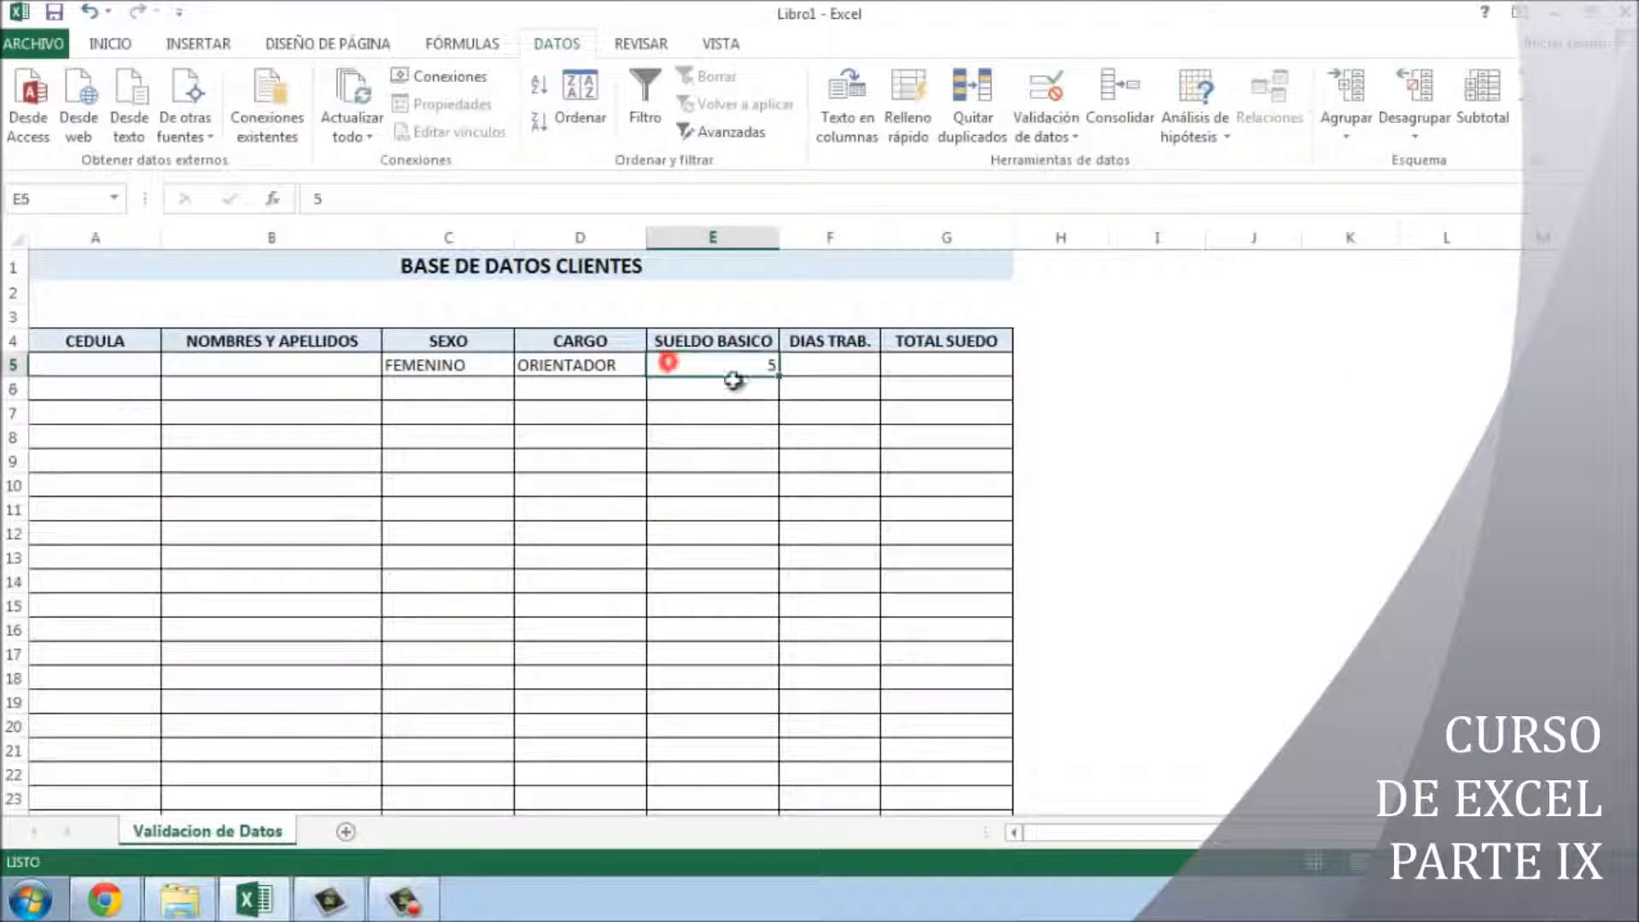
{"action": "type", "text": "1000000"}
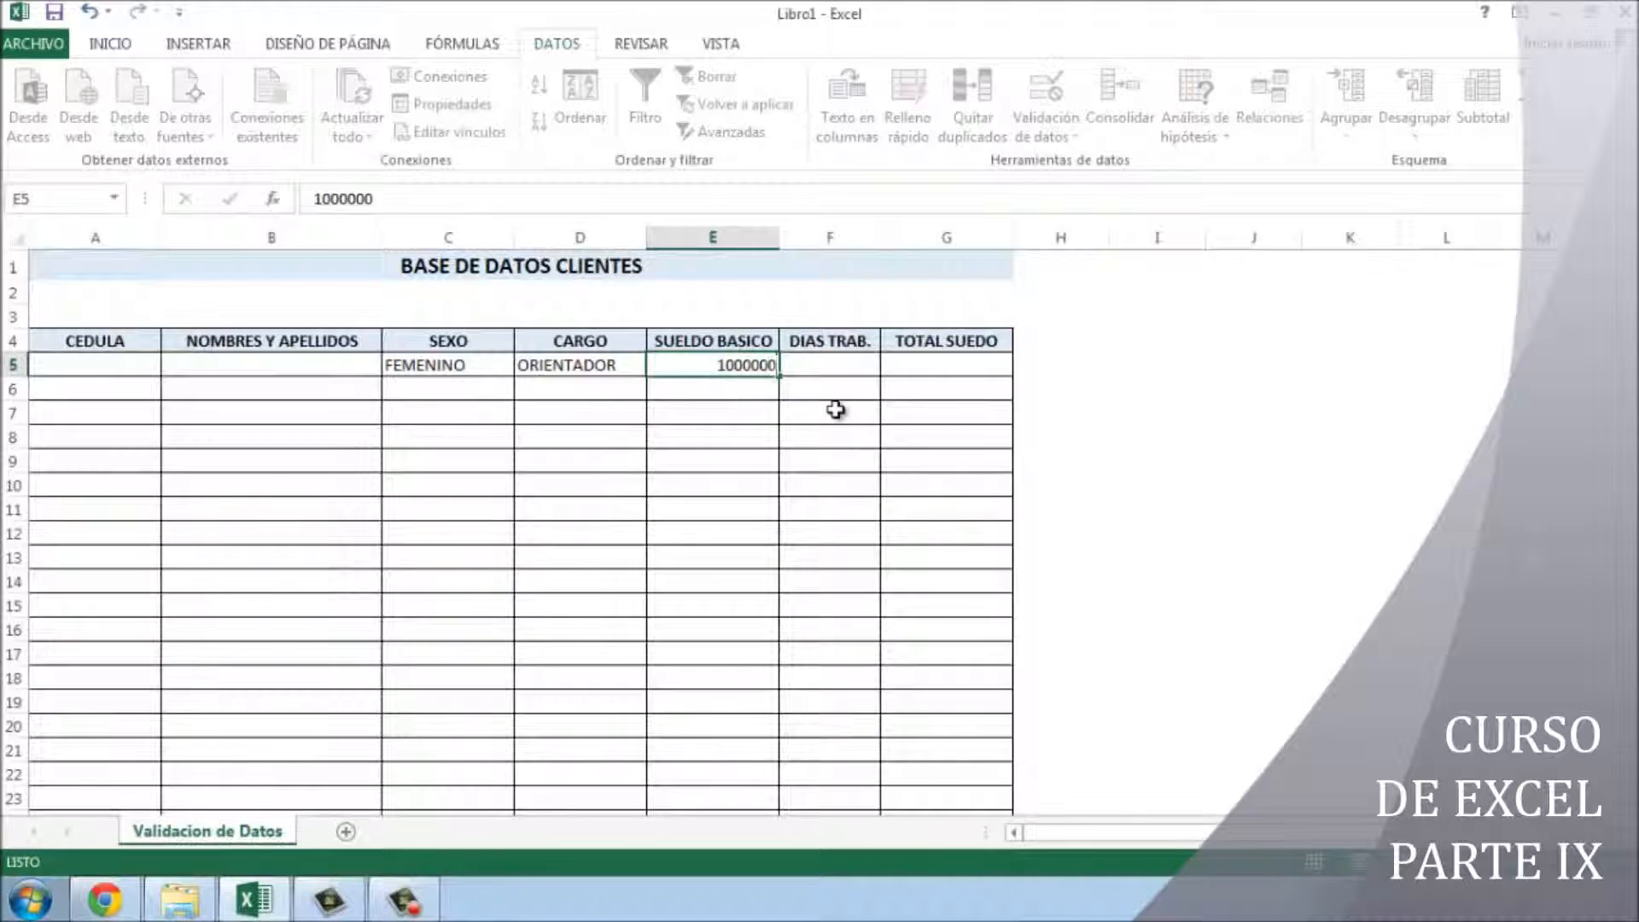
{"action": "key", "text": "Return"}
- Format E5:G5 with thousands separators and zero decimal places
{"action": "left_click", "coordinate": [730, 367]}
{"action": "left_click_drag", "start_coordinate": [730, 367], "coordinate": [930, 363]}
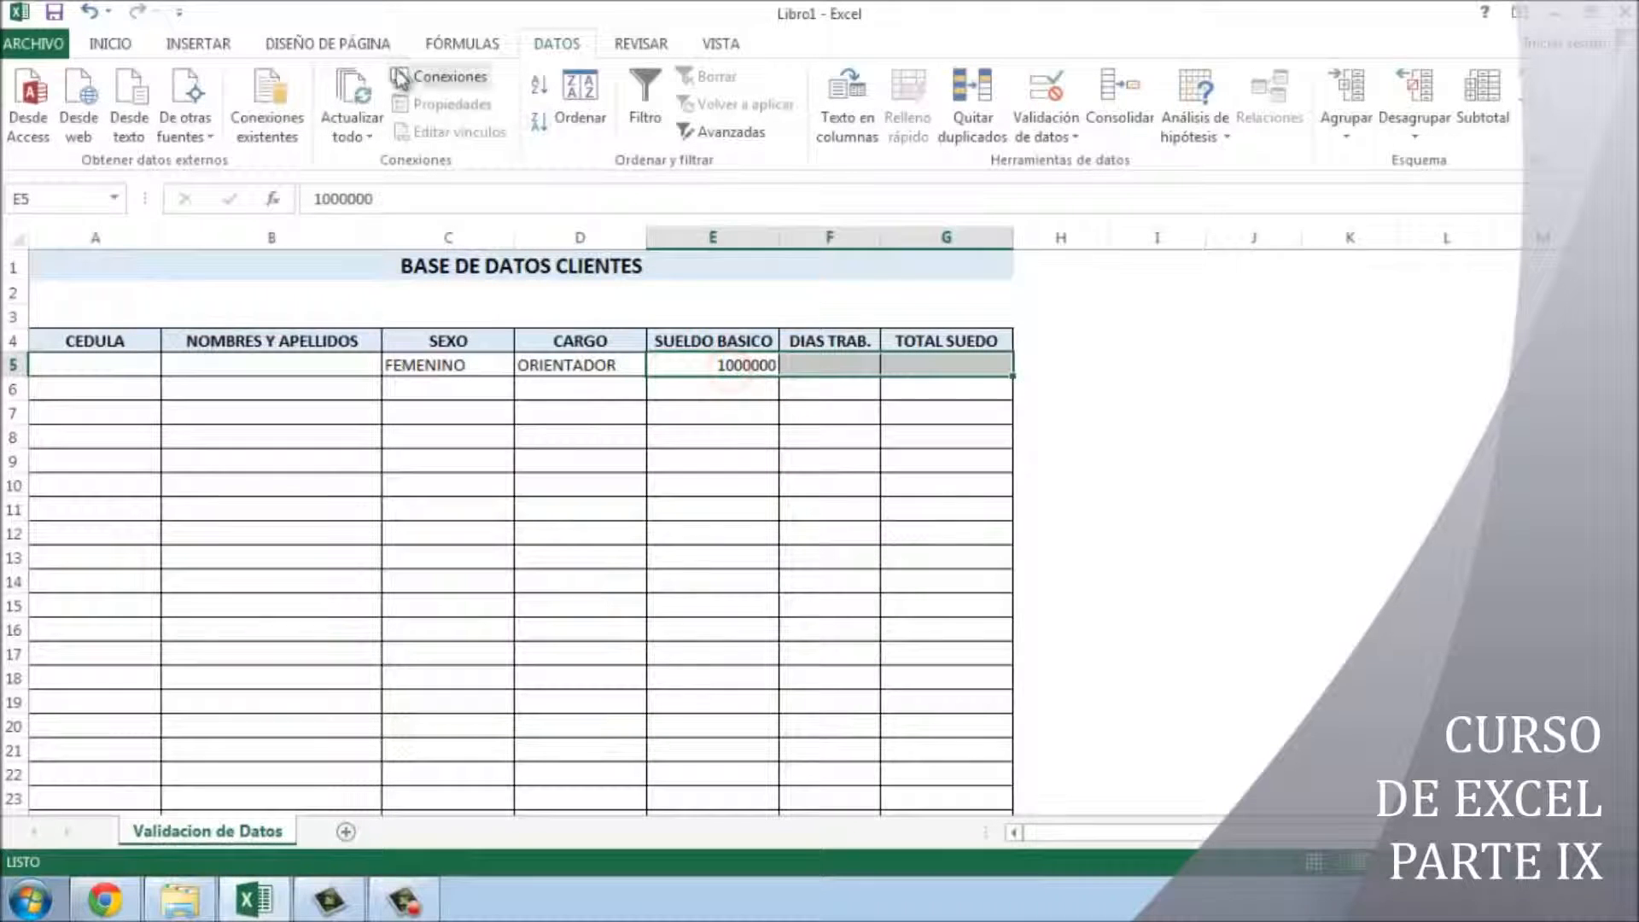
{"action": "left_click", "coordinate": [111, 43]}
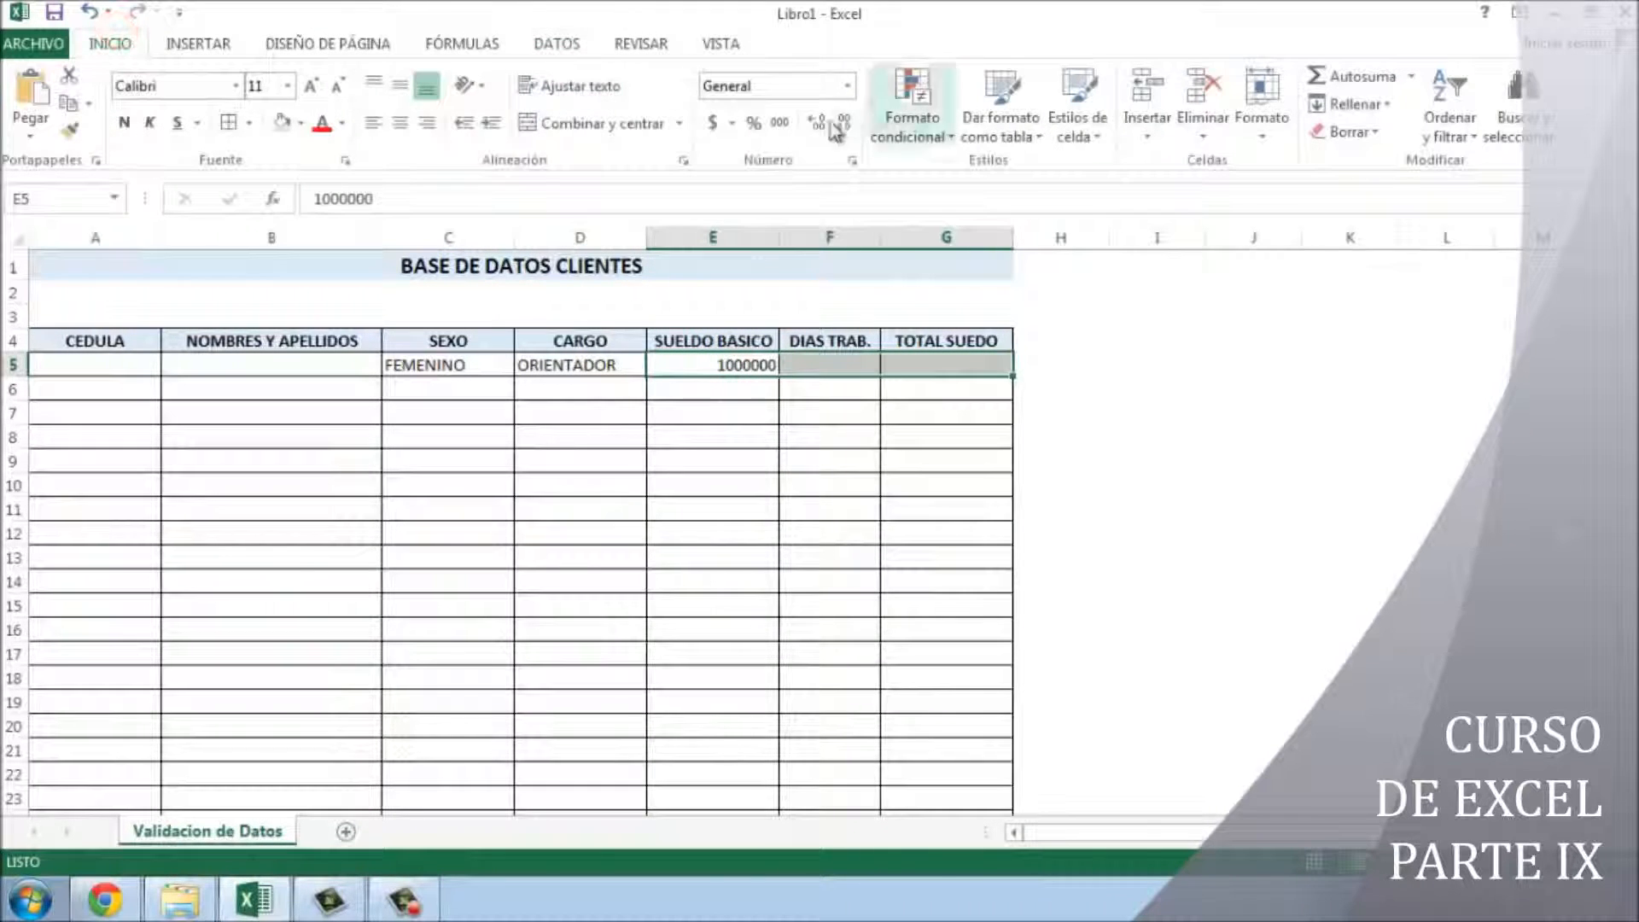
{"action": "left_click", "coordinate": [779, 122]}
{"action": "left_click", "coordinate": [836, 124]}
{"action": "left_click", "coordinate": [836, 124]}
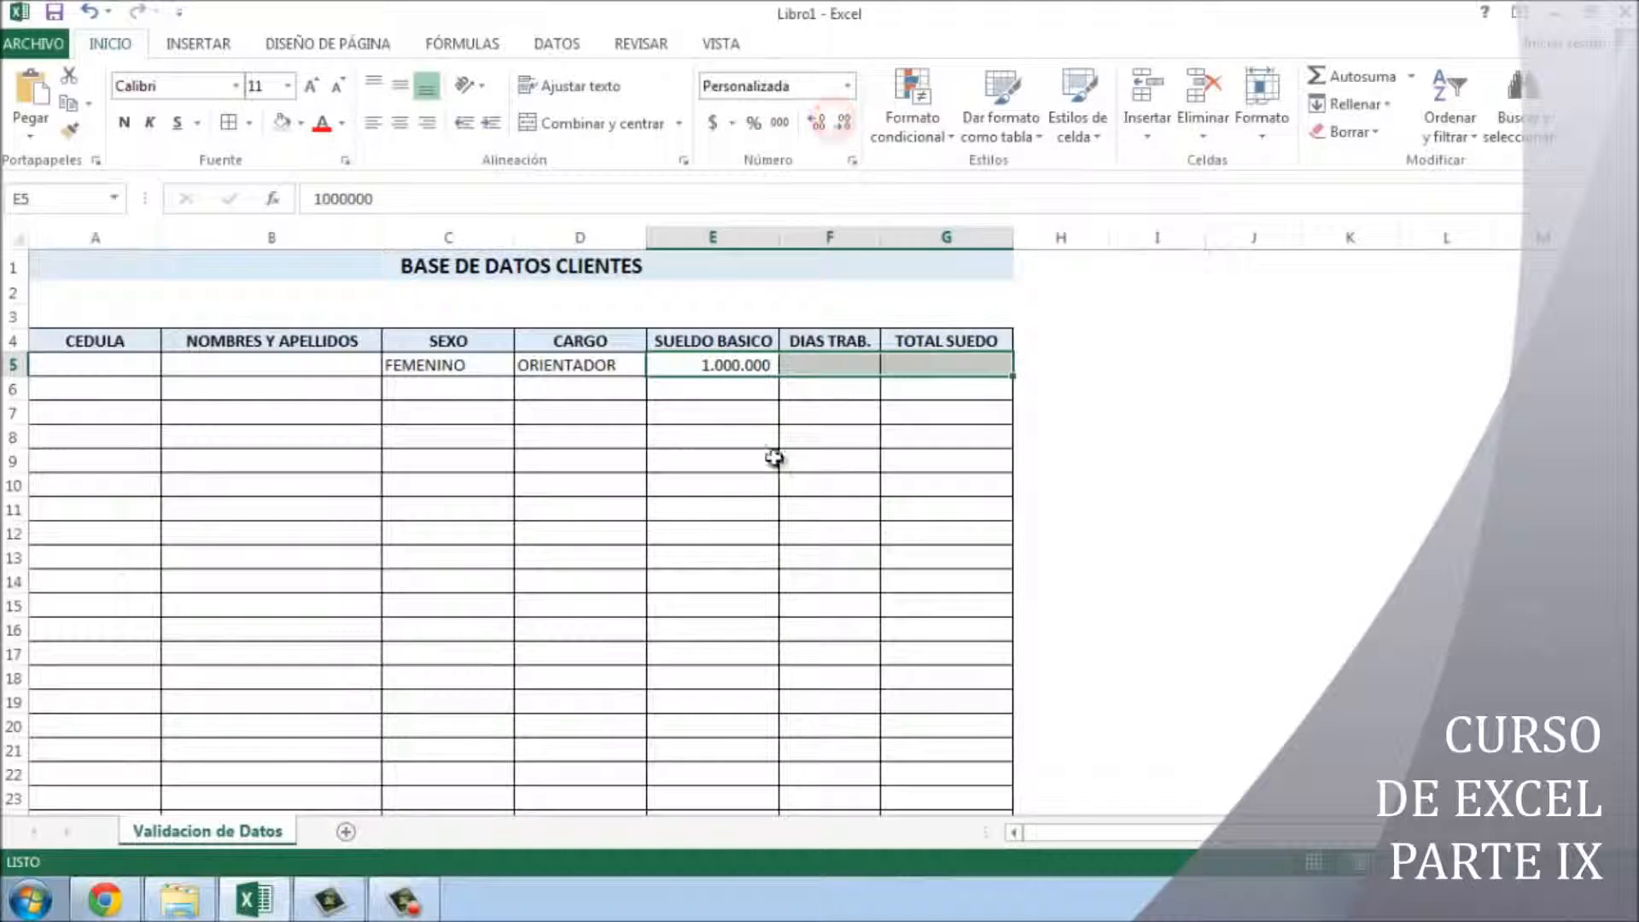
- Test E5 with -5 and the text JSAK, cancelling both rejection errors
{"action": "left_click", "coordinate": [739, 368]}
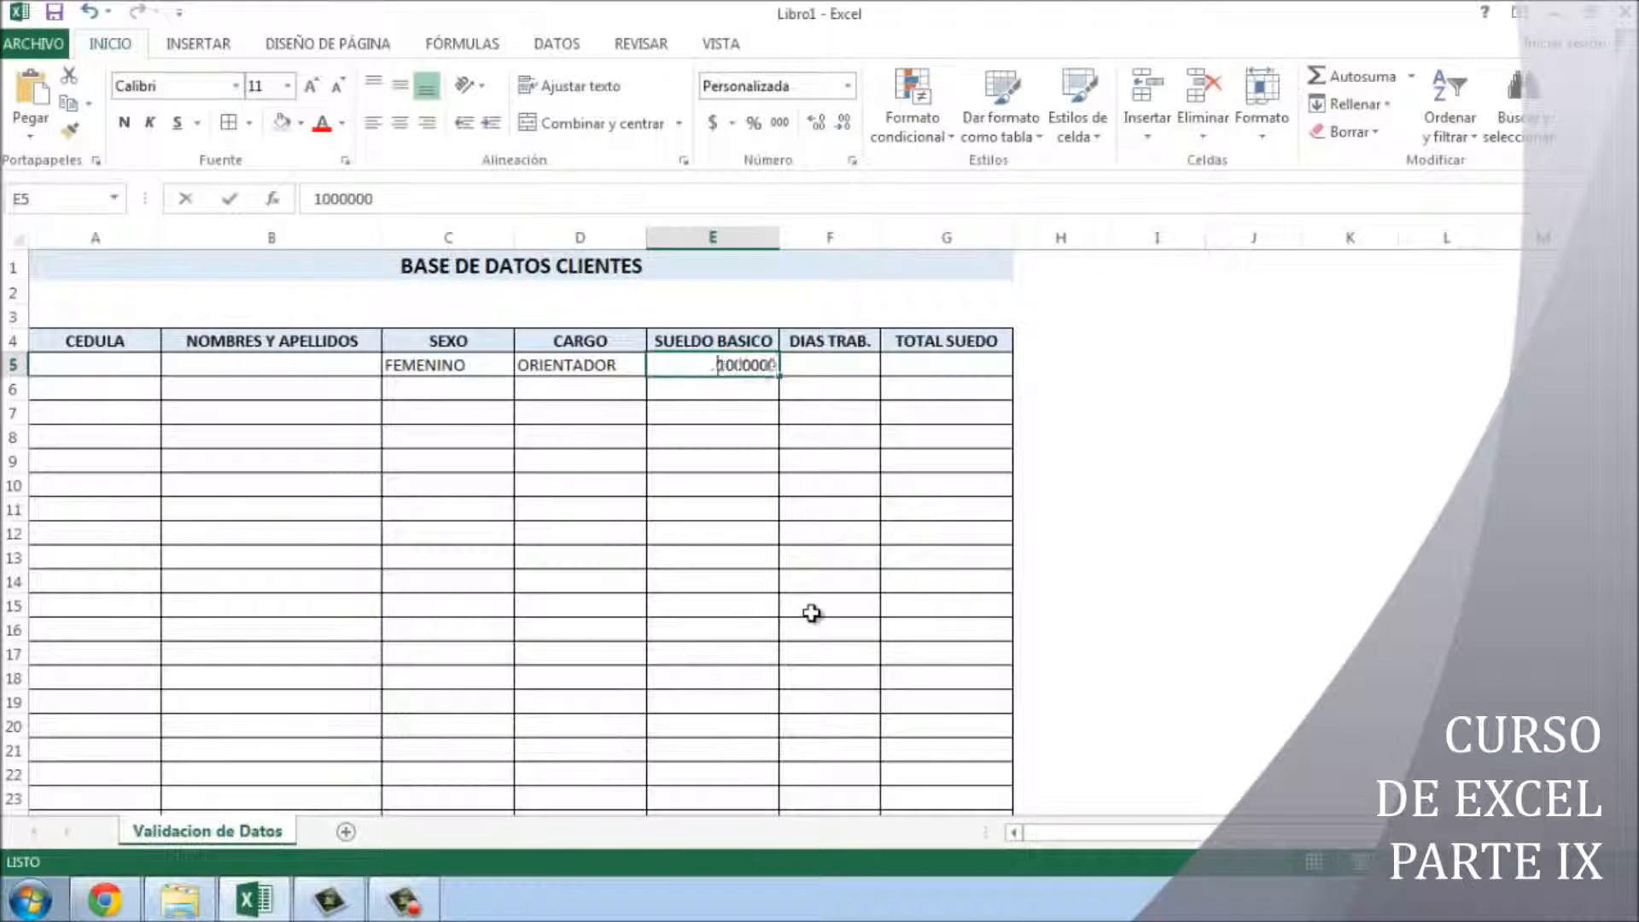
{"action": "type", "text": "-5"}
{"action": "key", "text": "Return"}
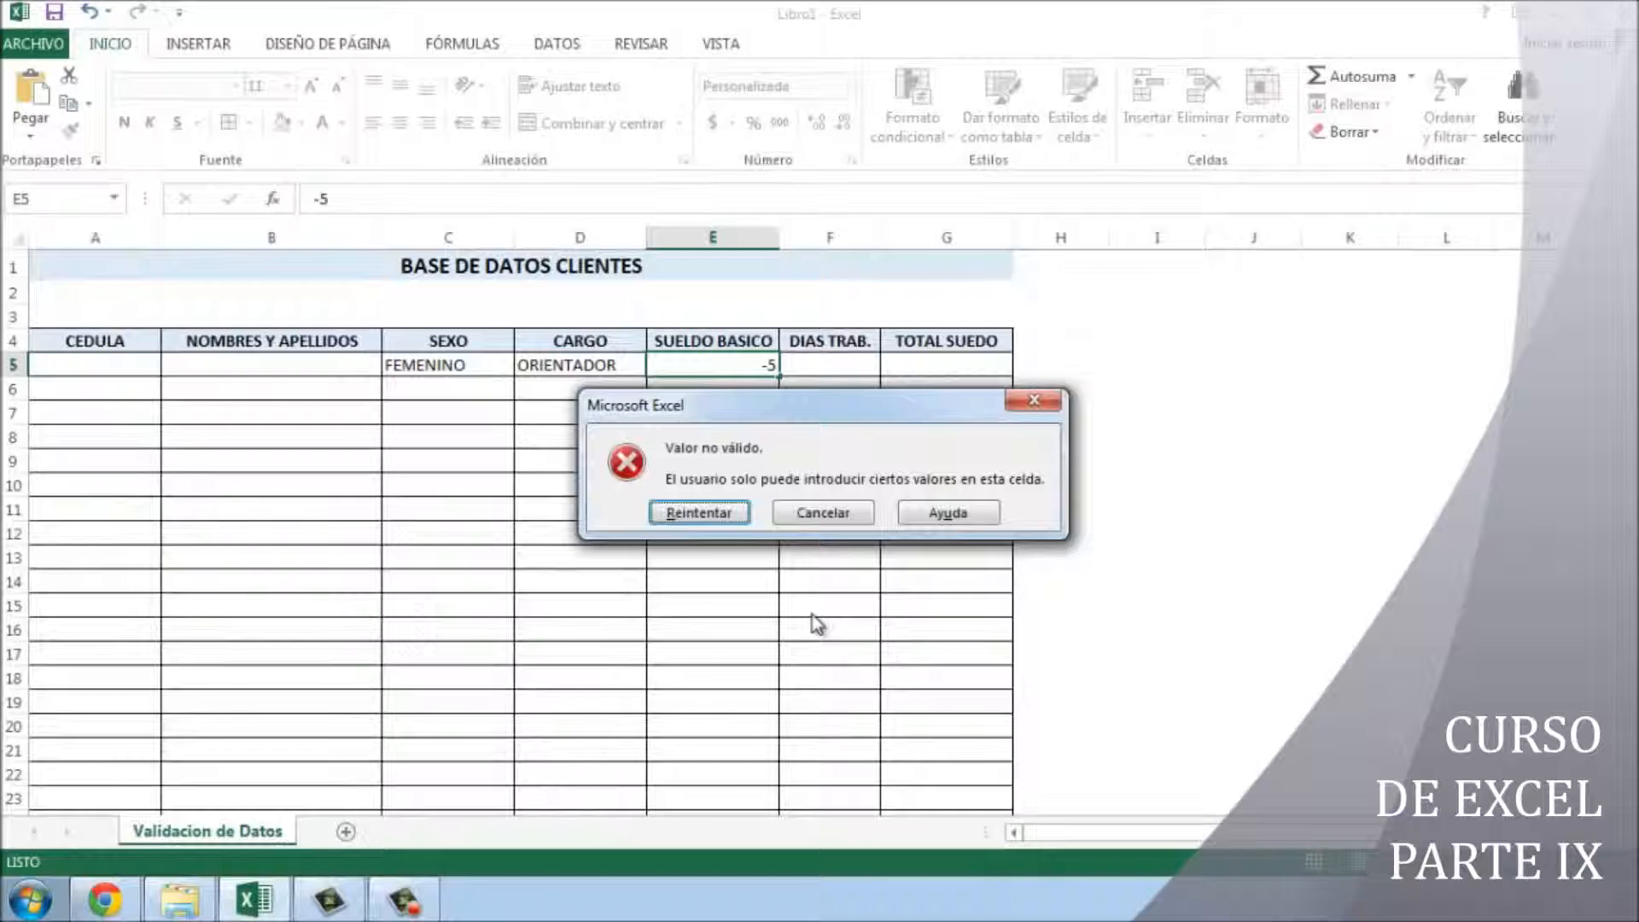
{"action": "left_click", "coordinate": [838, 507]}
{"action": "type", "text": "JSAK"}
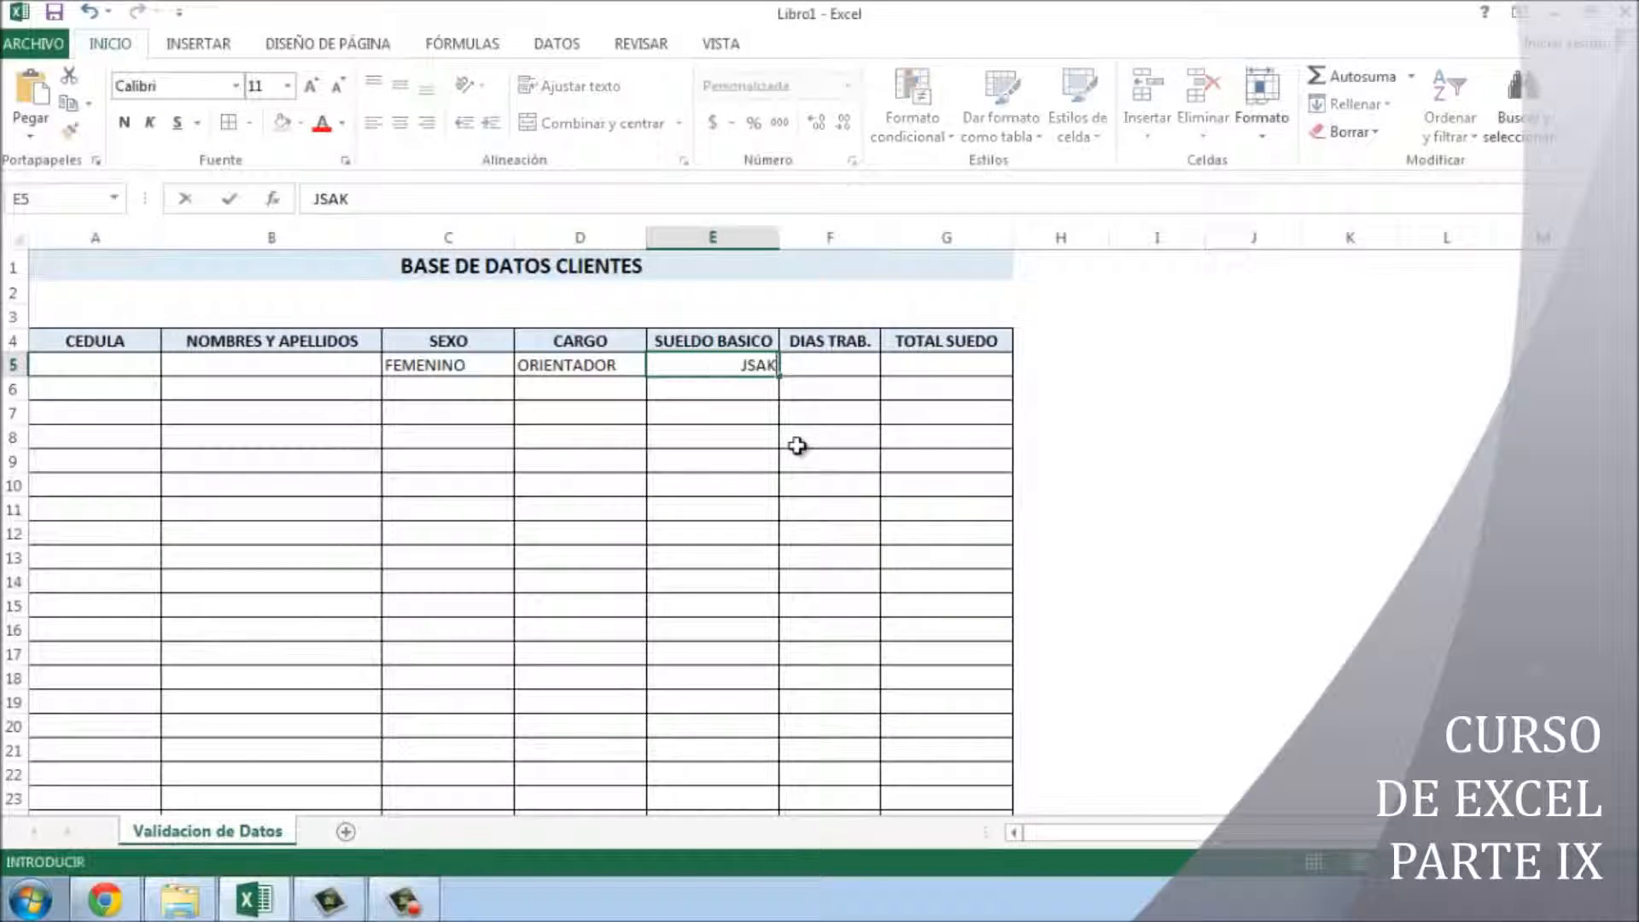
{"action": "key", "text": "Return"}
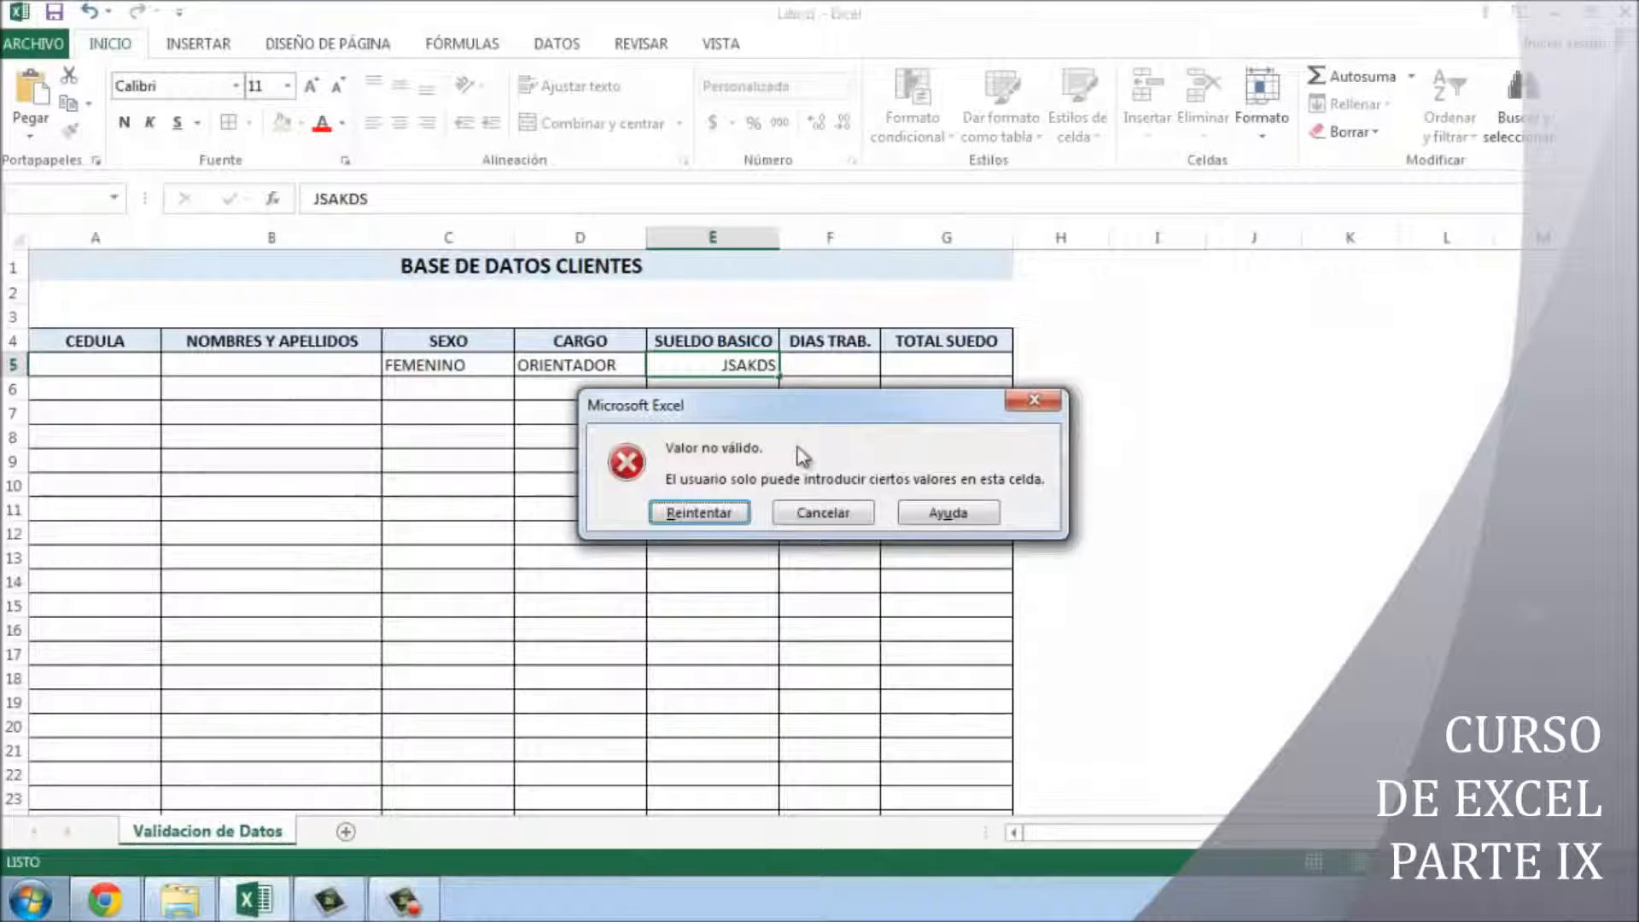
{"action": "left_click", "coordinate": [842, 519]}
{"action": "left_click_drag", "start_coordinate": [719, 366], "coordinate": [953, 366]}
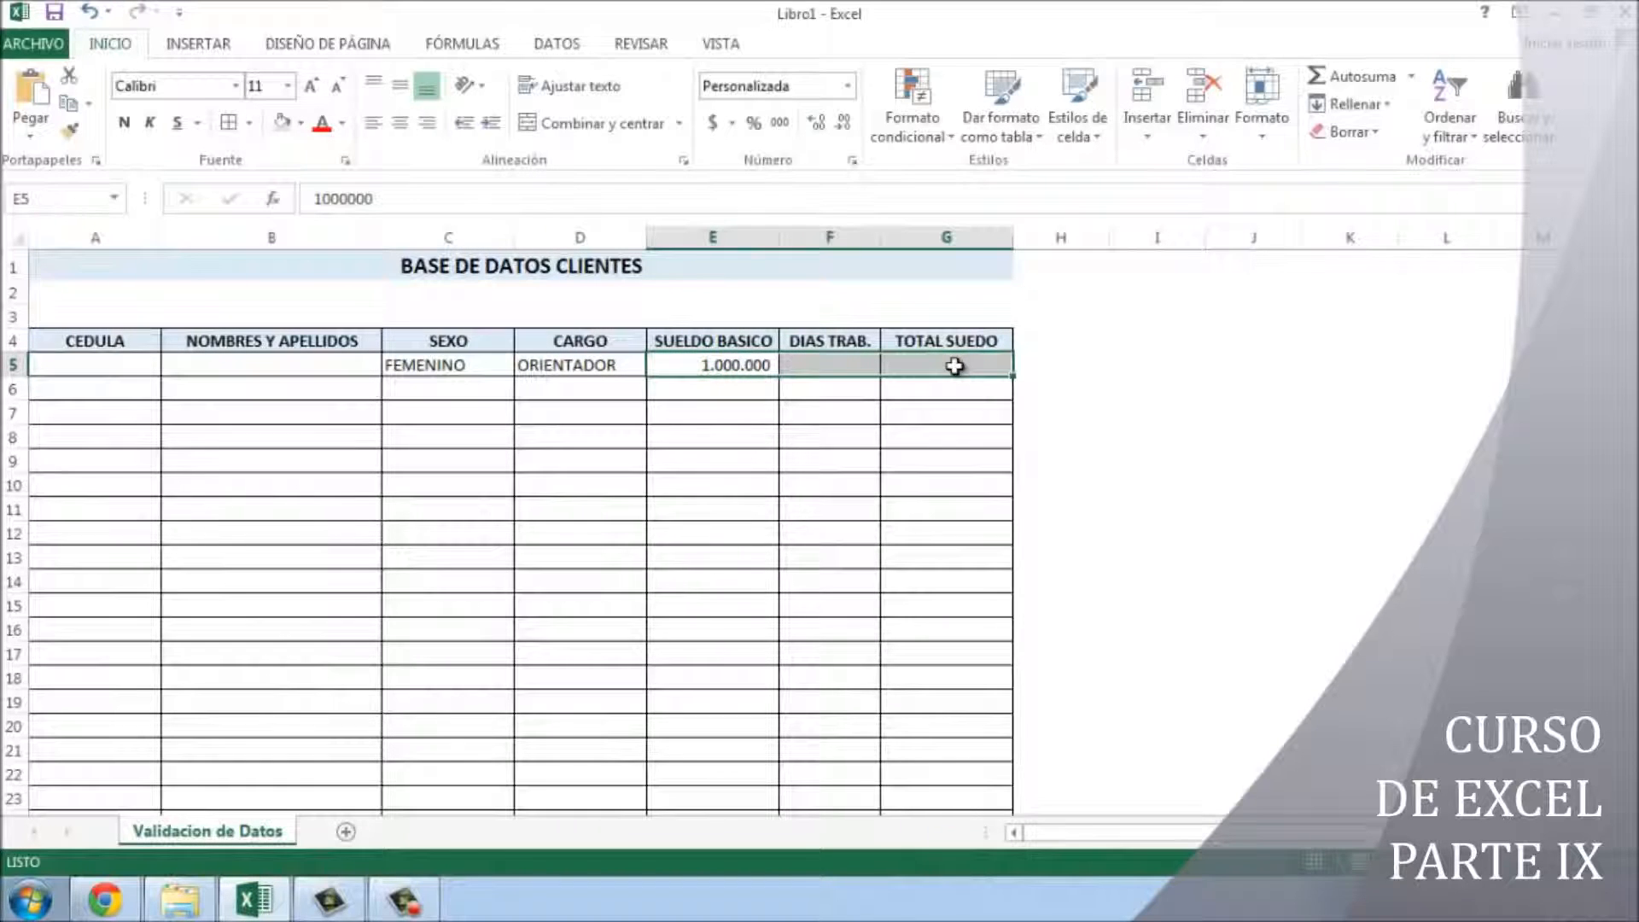
- Enter 25 days worked in DIAS TRAB. cell F5
{"action": "left_click", "coordinate": [723, 366]}
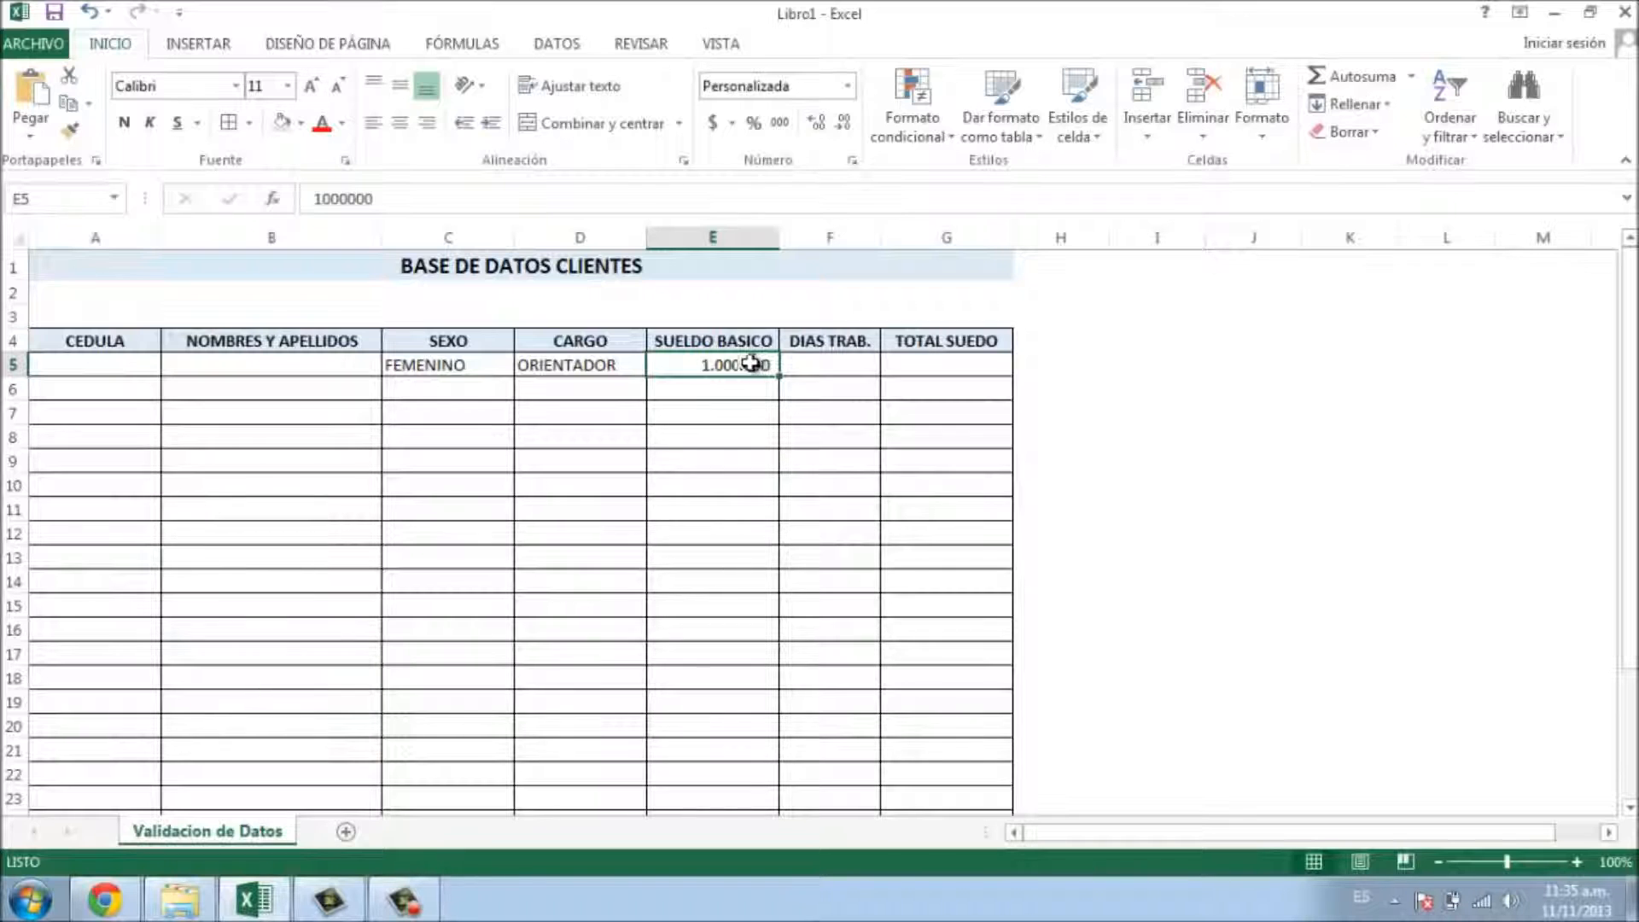
{"action": "left_click", "coordinate": [832, 364]}
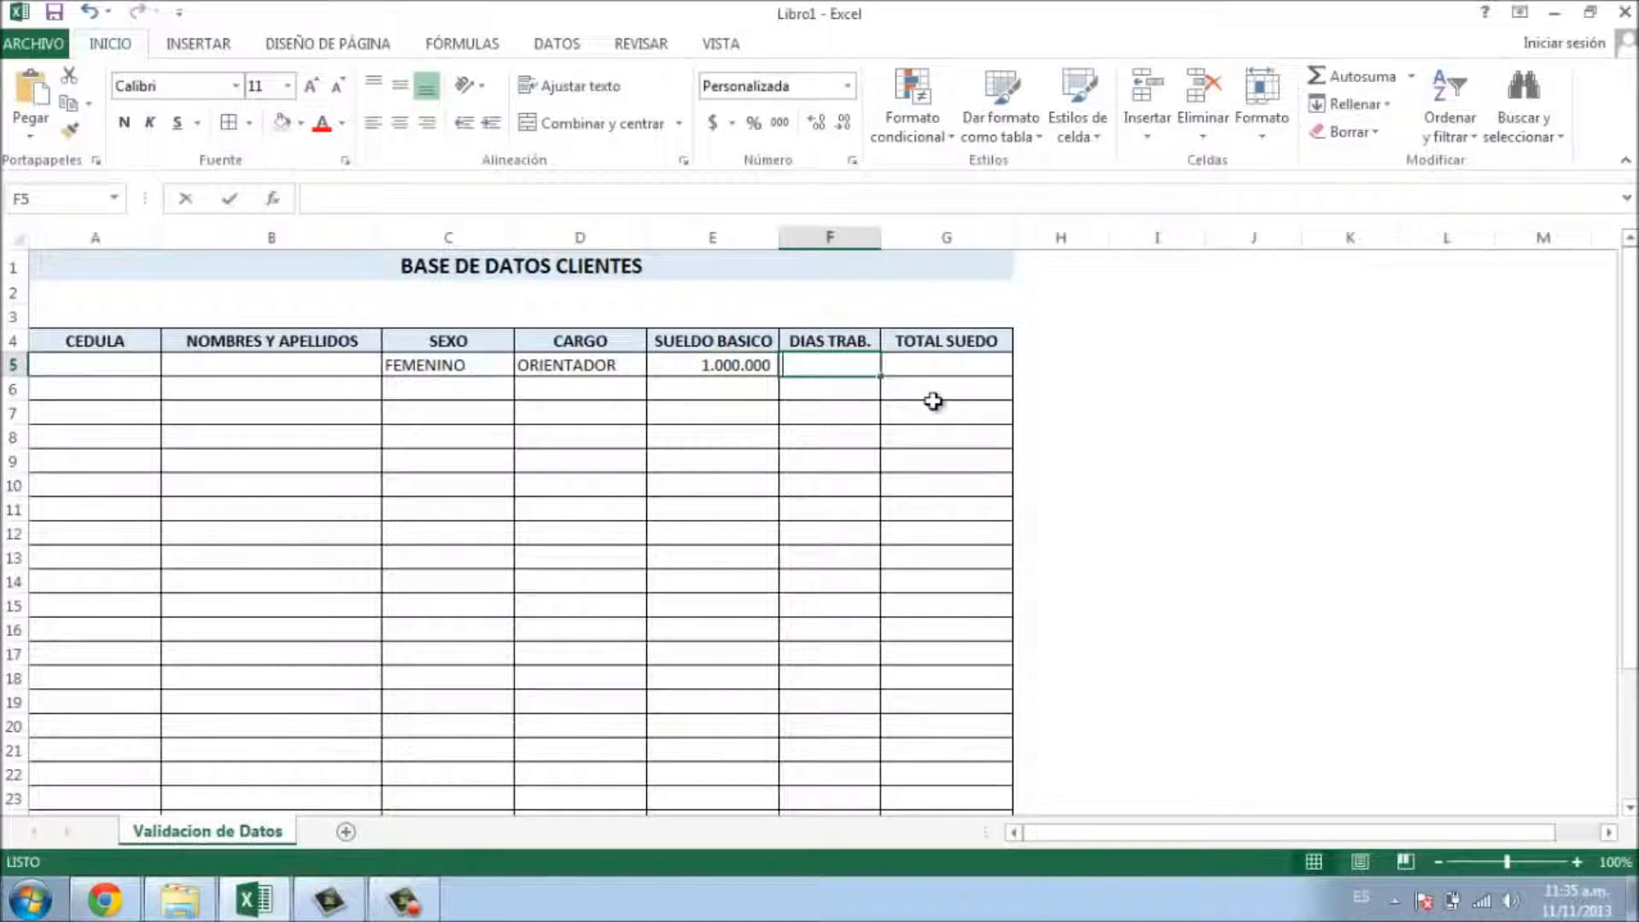
{"action": "type", "text": "25"}
{"action": "key", "text": "Return"}
- Put the formula =E5/30*F5 in G5 to get the total salary 833.333
{"action": "left_click", "coordinate": [936, 363]}
{"action": "type", "text": "="}
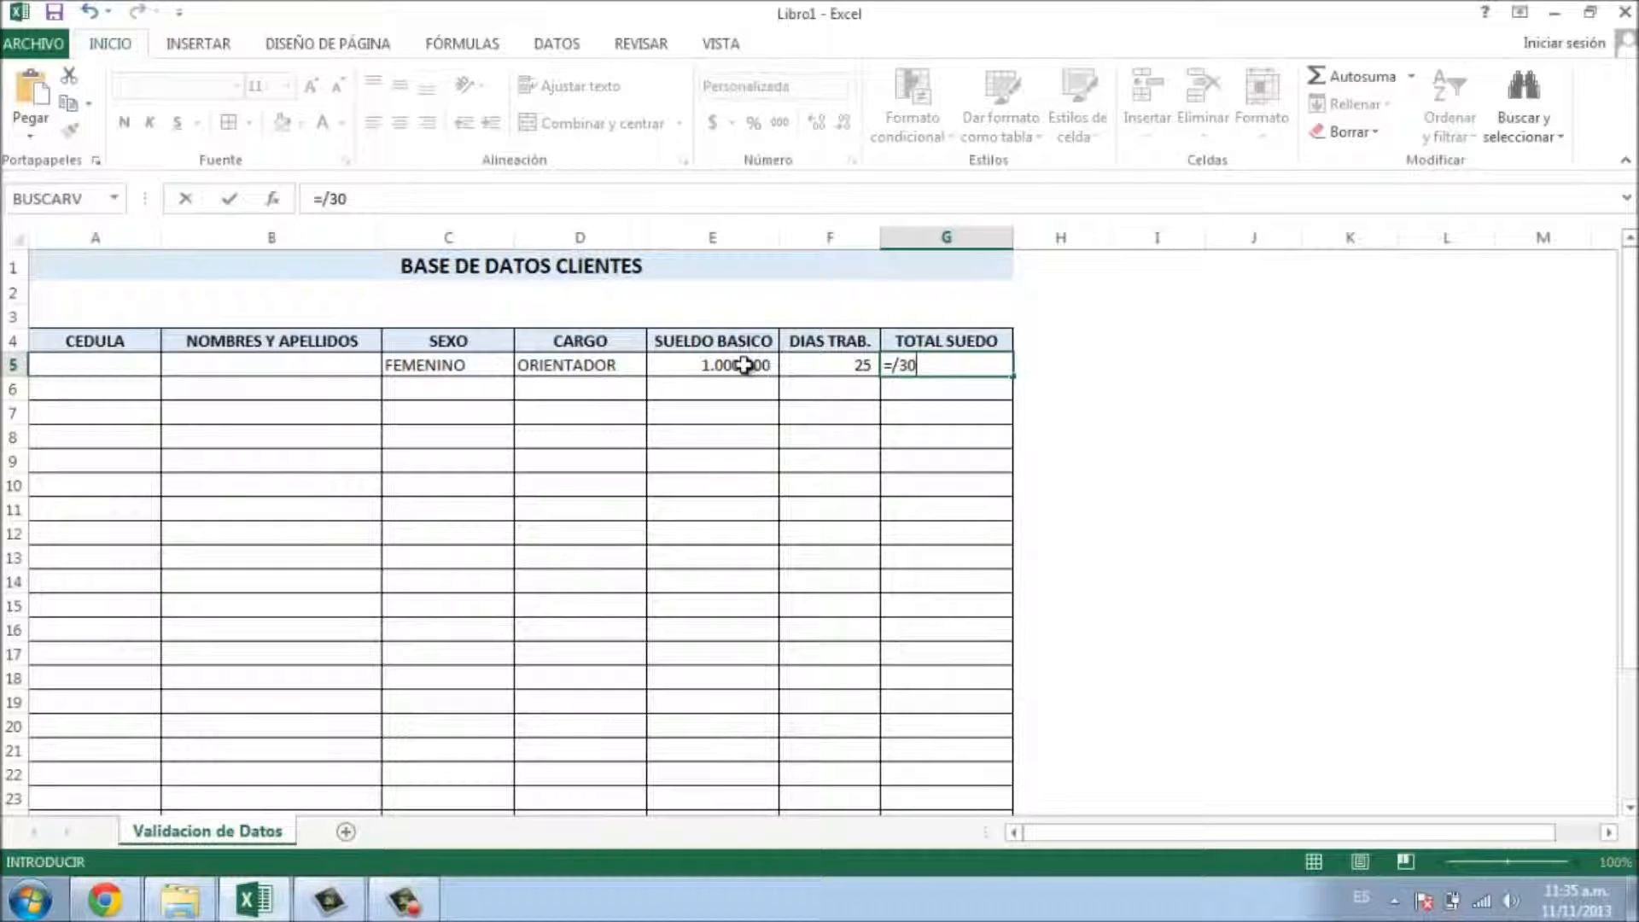
{"action": "left_click", "coordinate": [744, 364]}
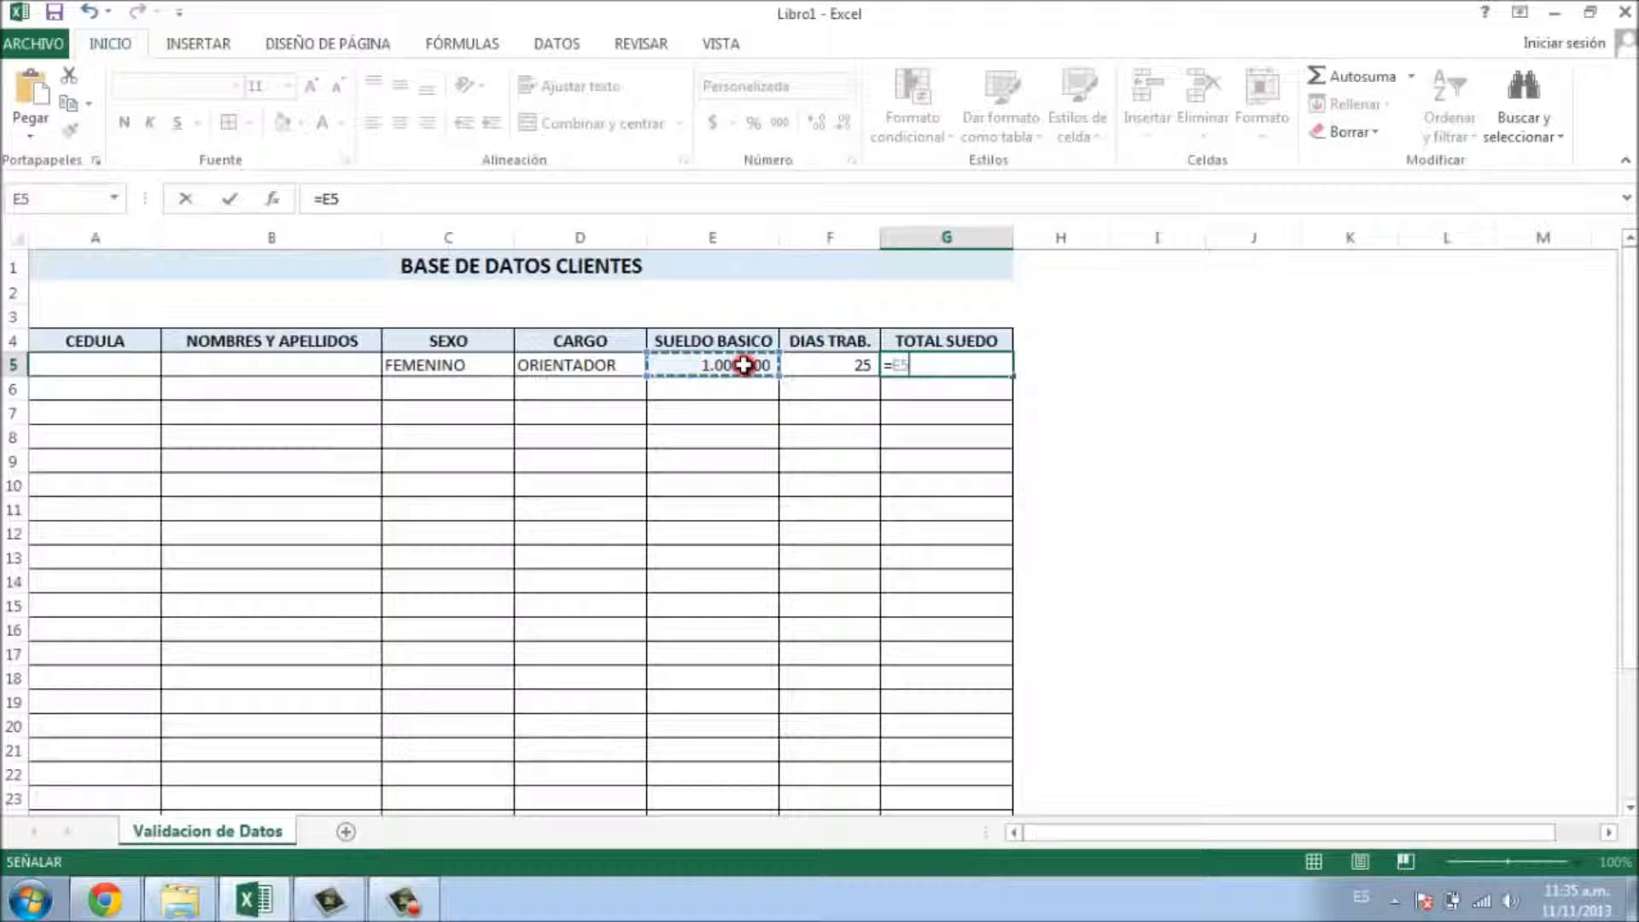
{"action": "type", "text": "/30"}
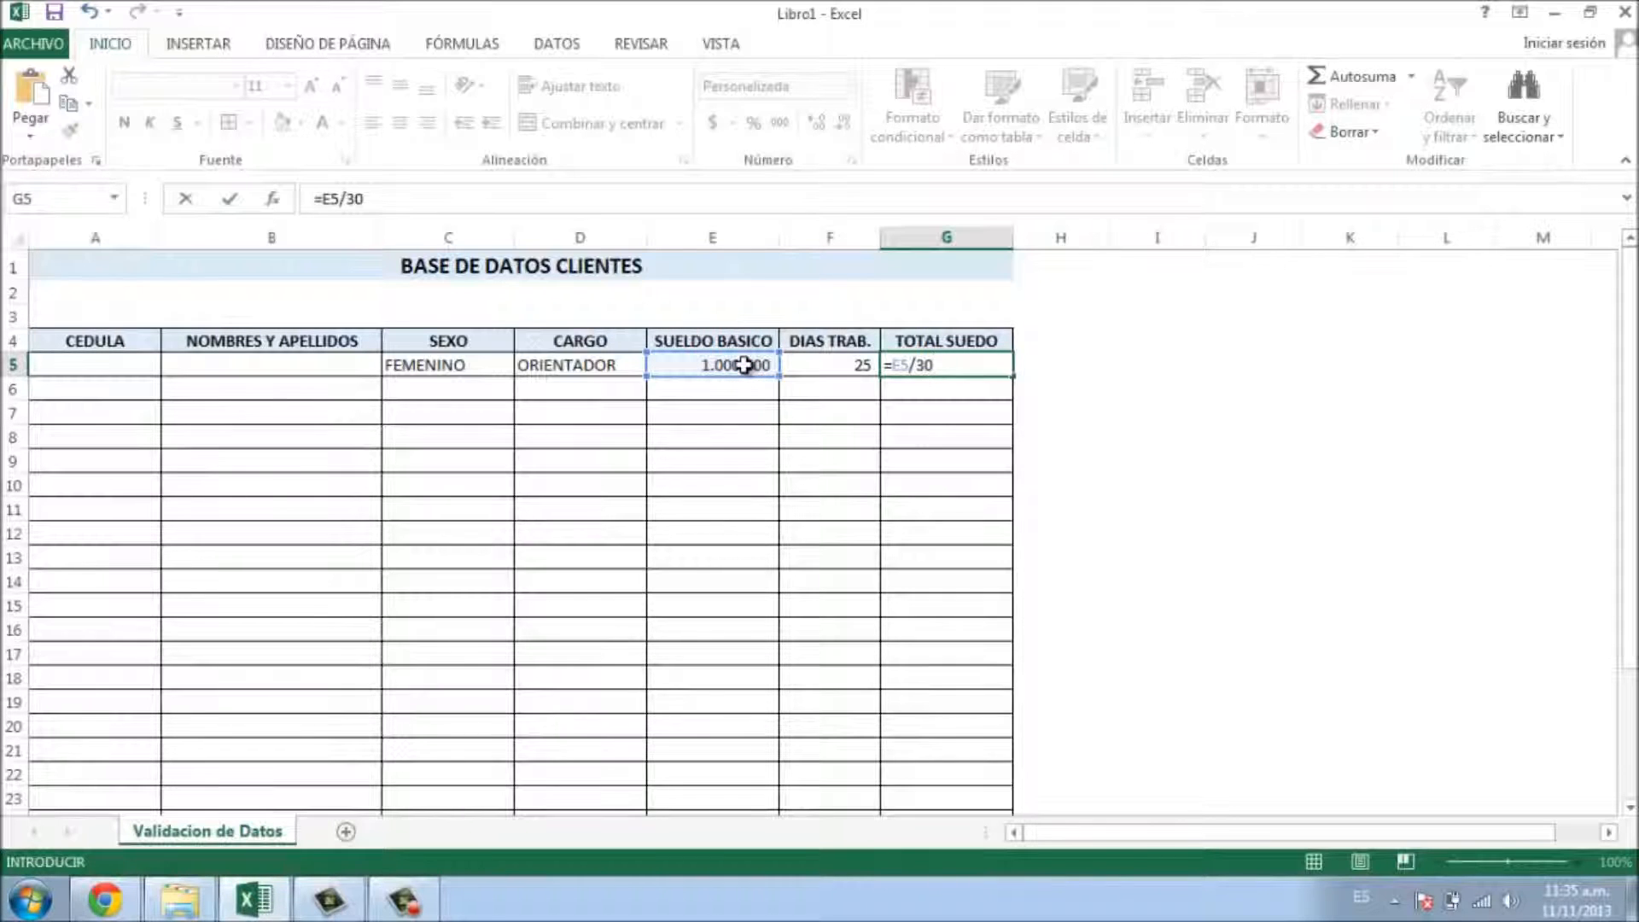
{"action": "type", "text": "*"}
{"action": "left_click", "coordinate": [853, 365]}
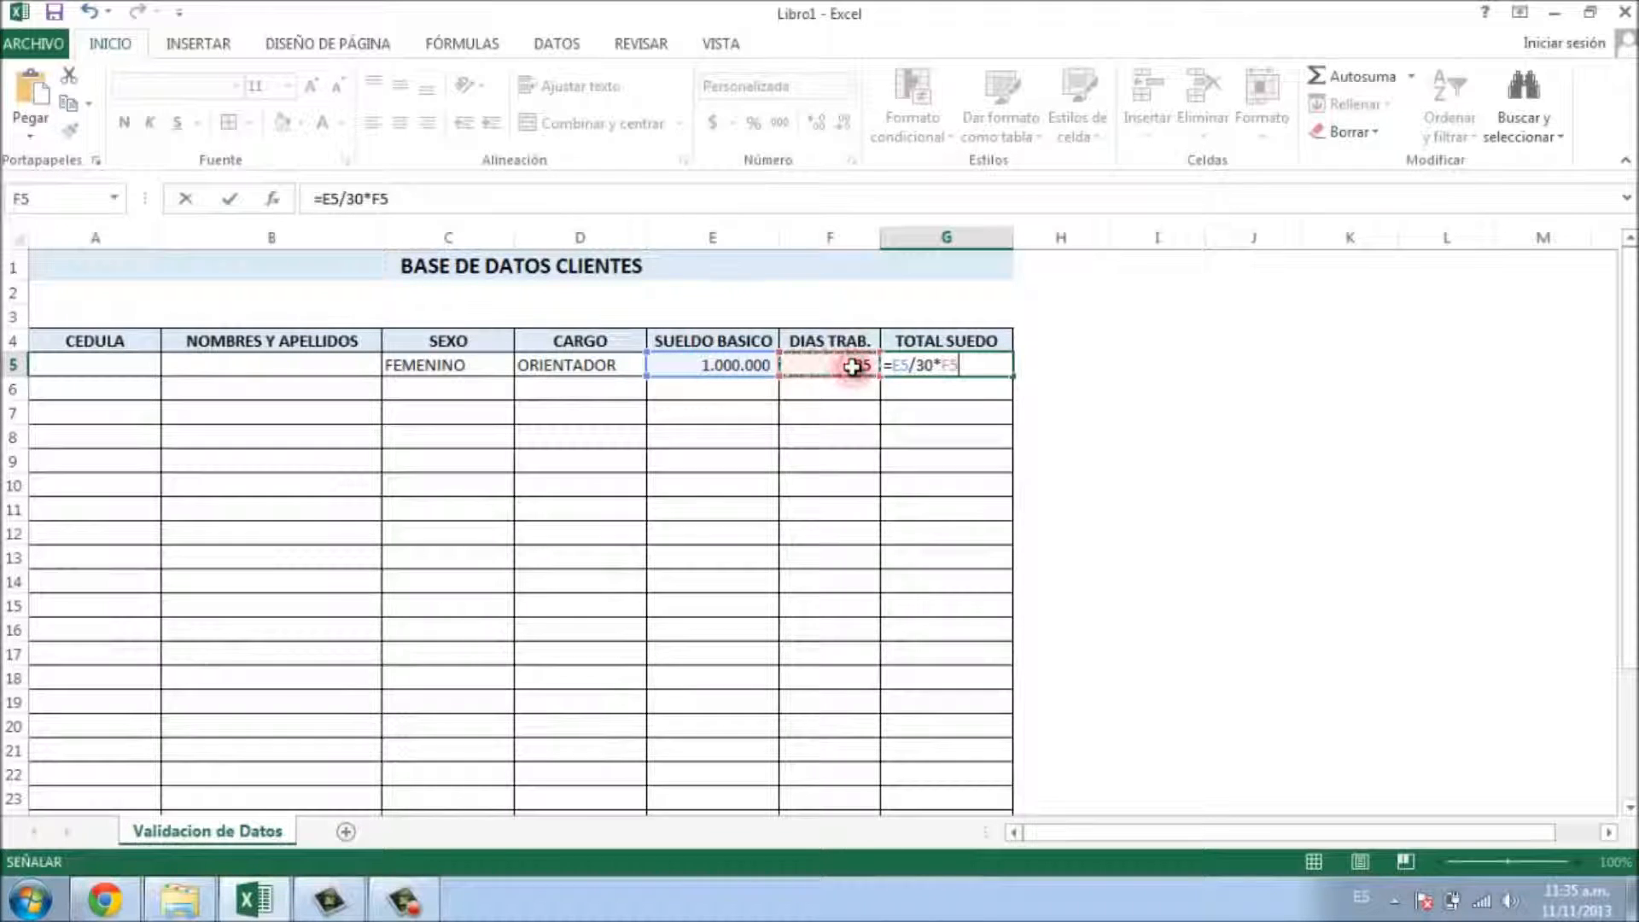
{"action": "key", "text": "Return"}
{"action": "left_click", "coordinate": [979, 366]}
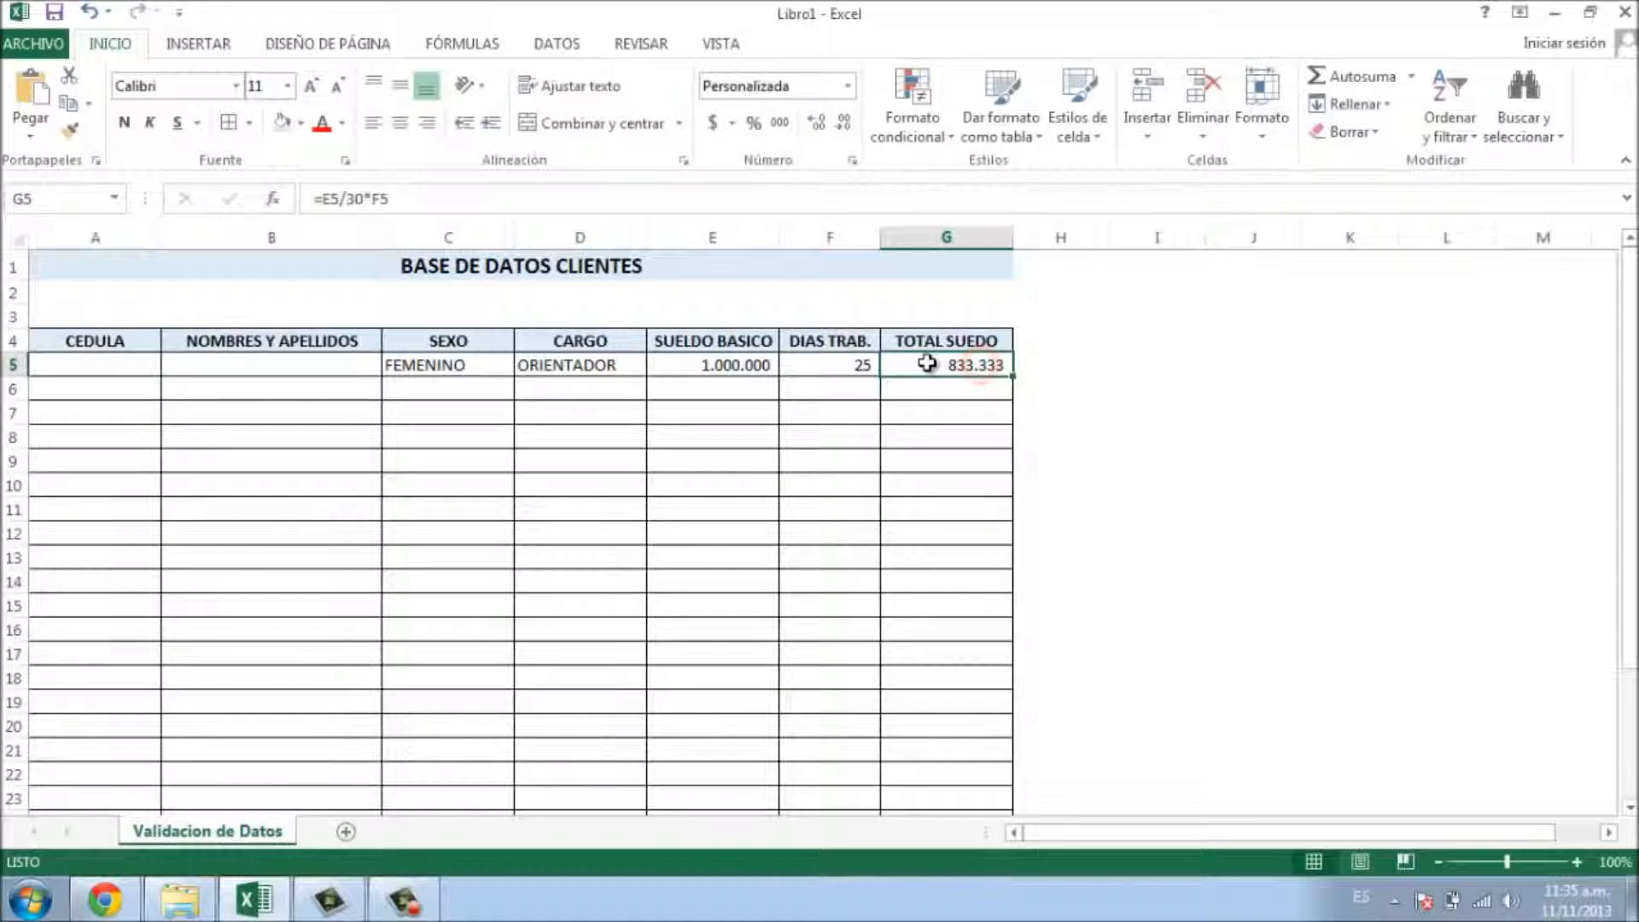
{"action": "double_click", "coordinate": [963, 365]}
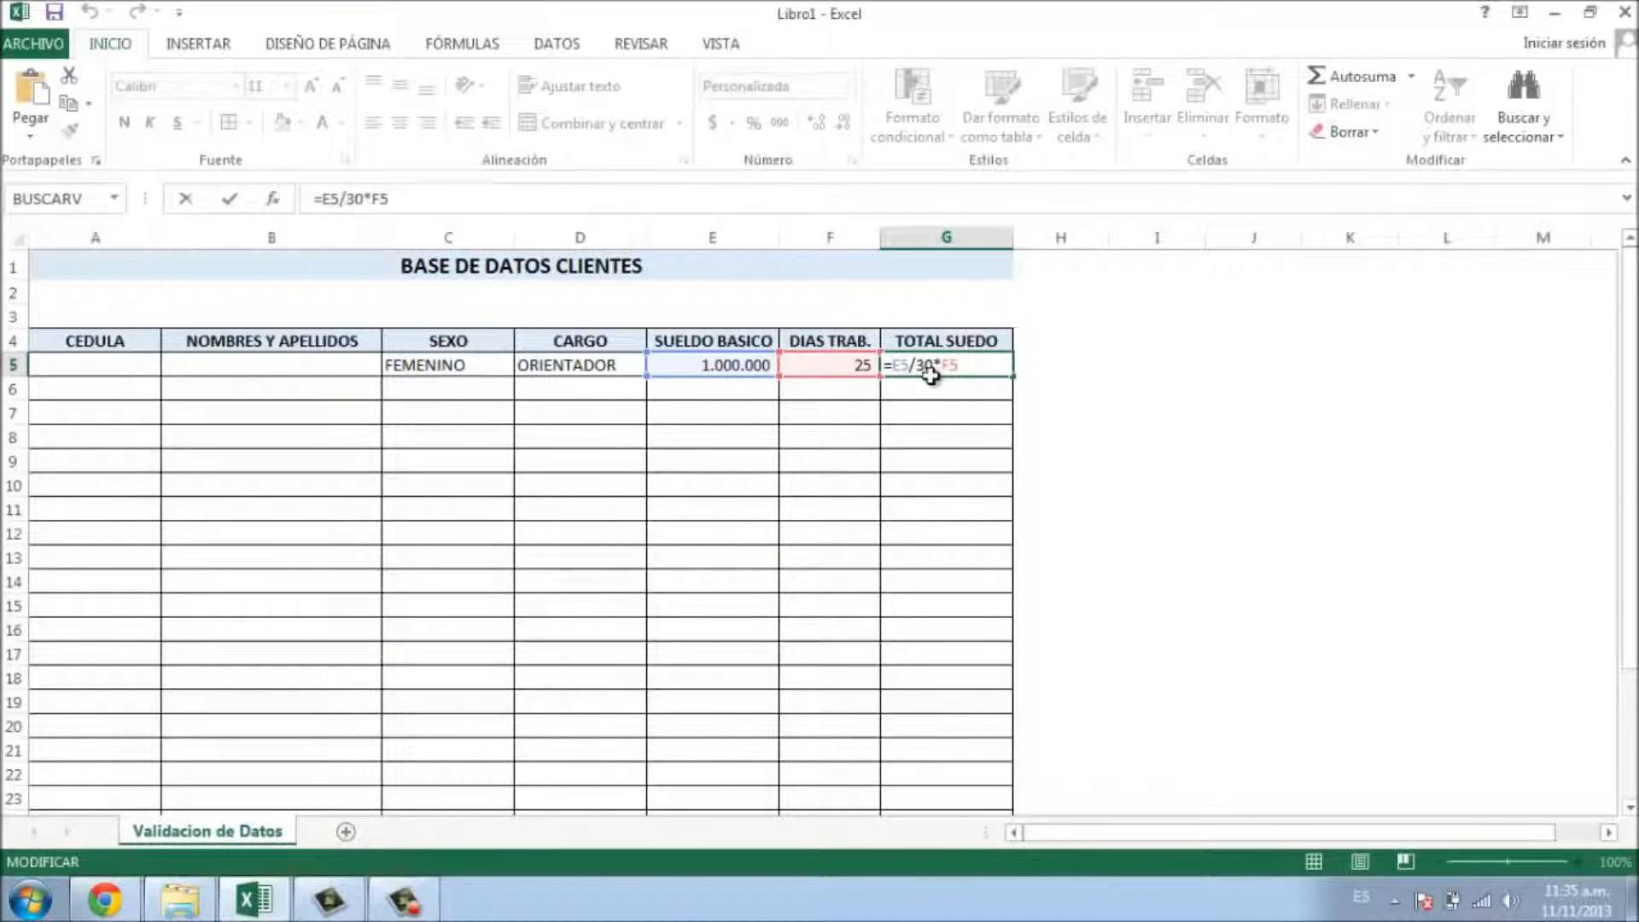
{"action": "key", "text": "Return"}
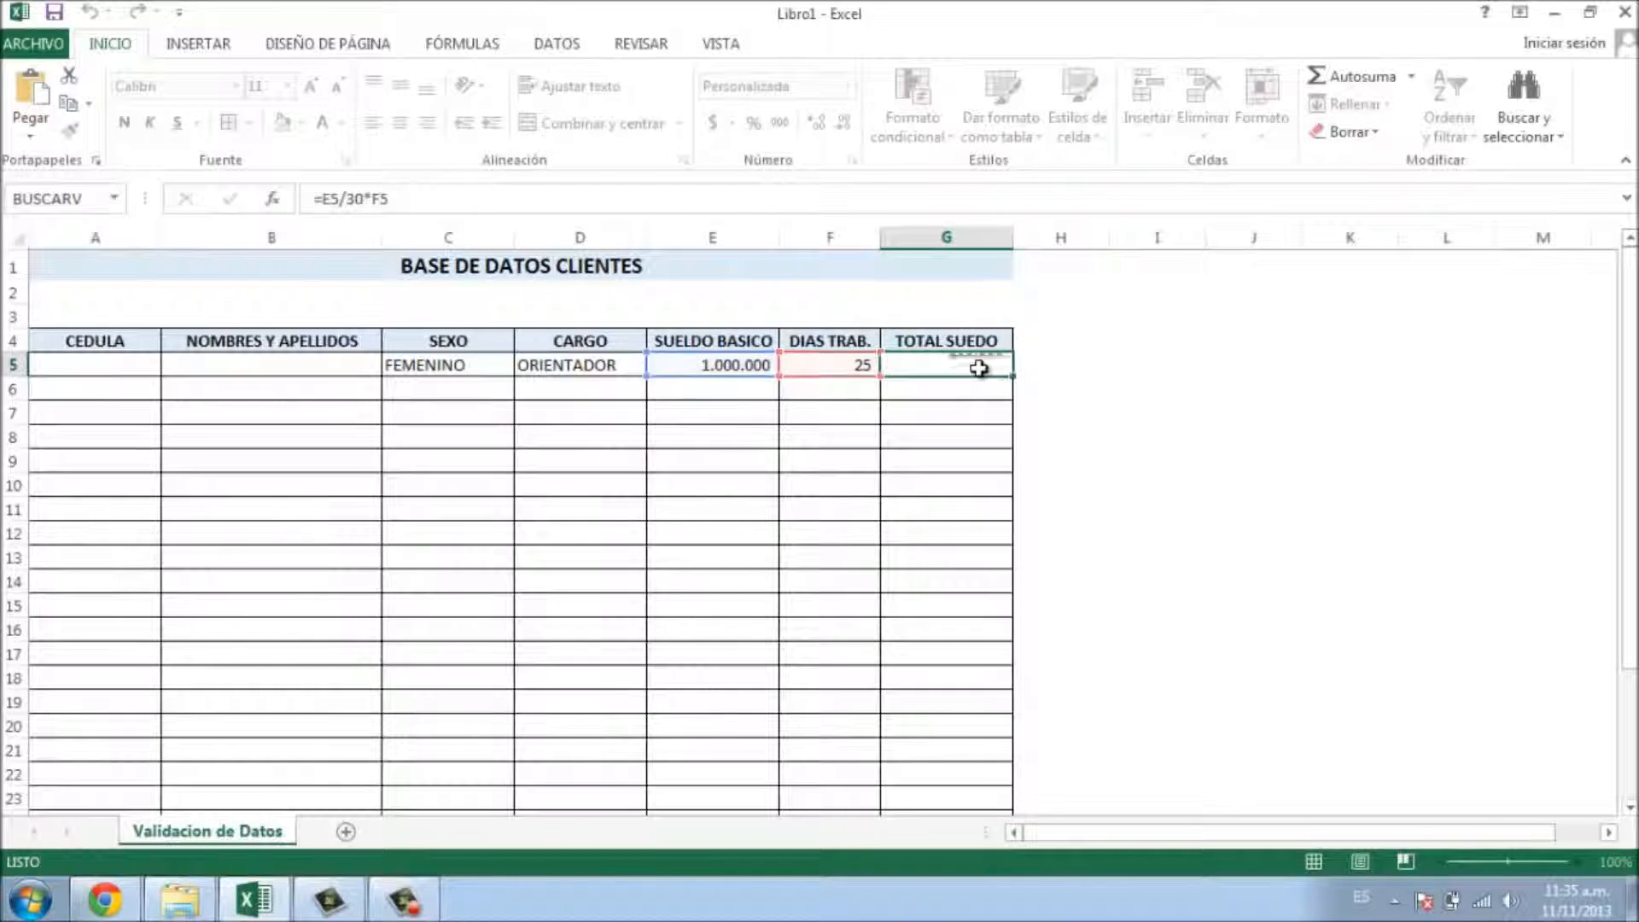
{"action": "left_click", "coordinate": [945, 368]}
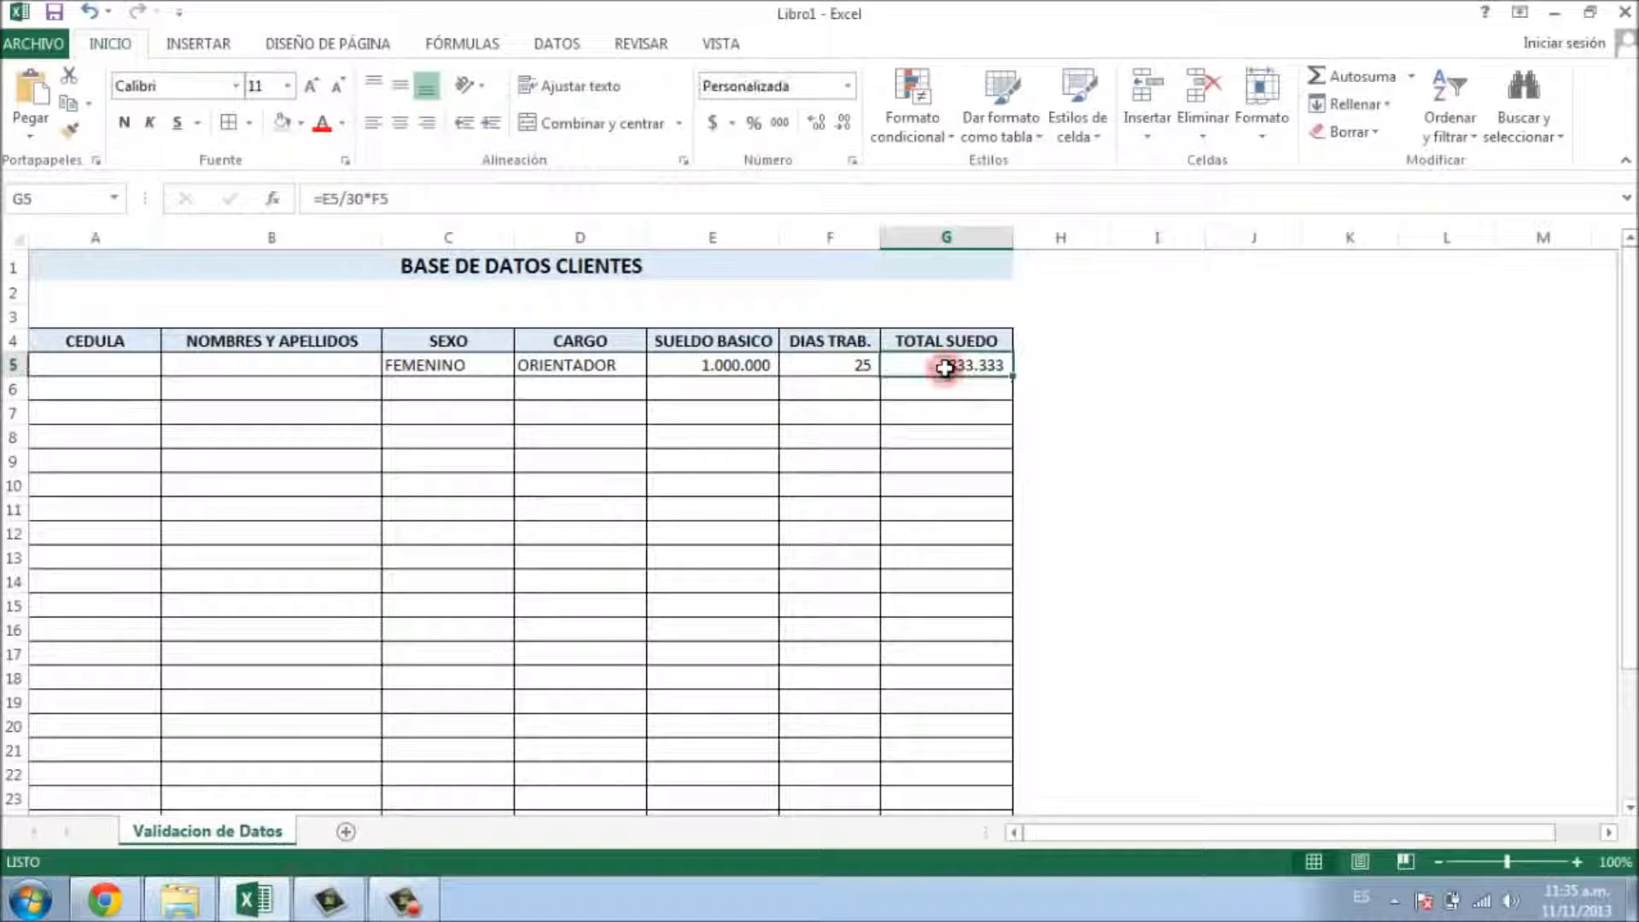
{"action": "left_click", "coordinate": [314, 361]}
- Enter the client's full name in B5 and choose MASCULINO for SEXO in C5
{"action": "key", "text": "Return"}
{"action": "left_click", "coordinate": [465, 363]}
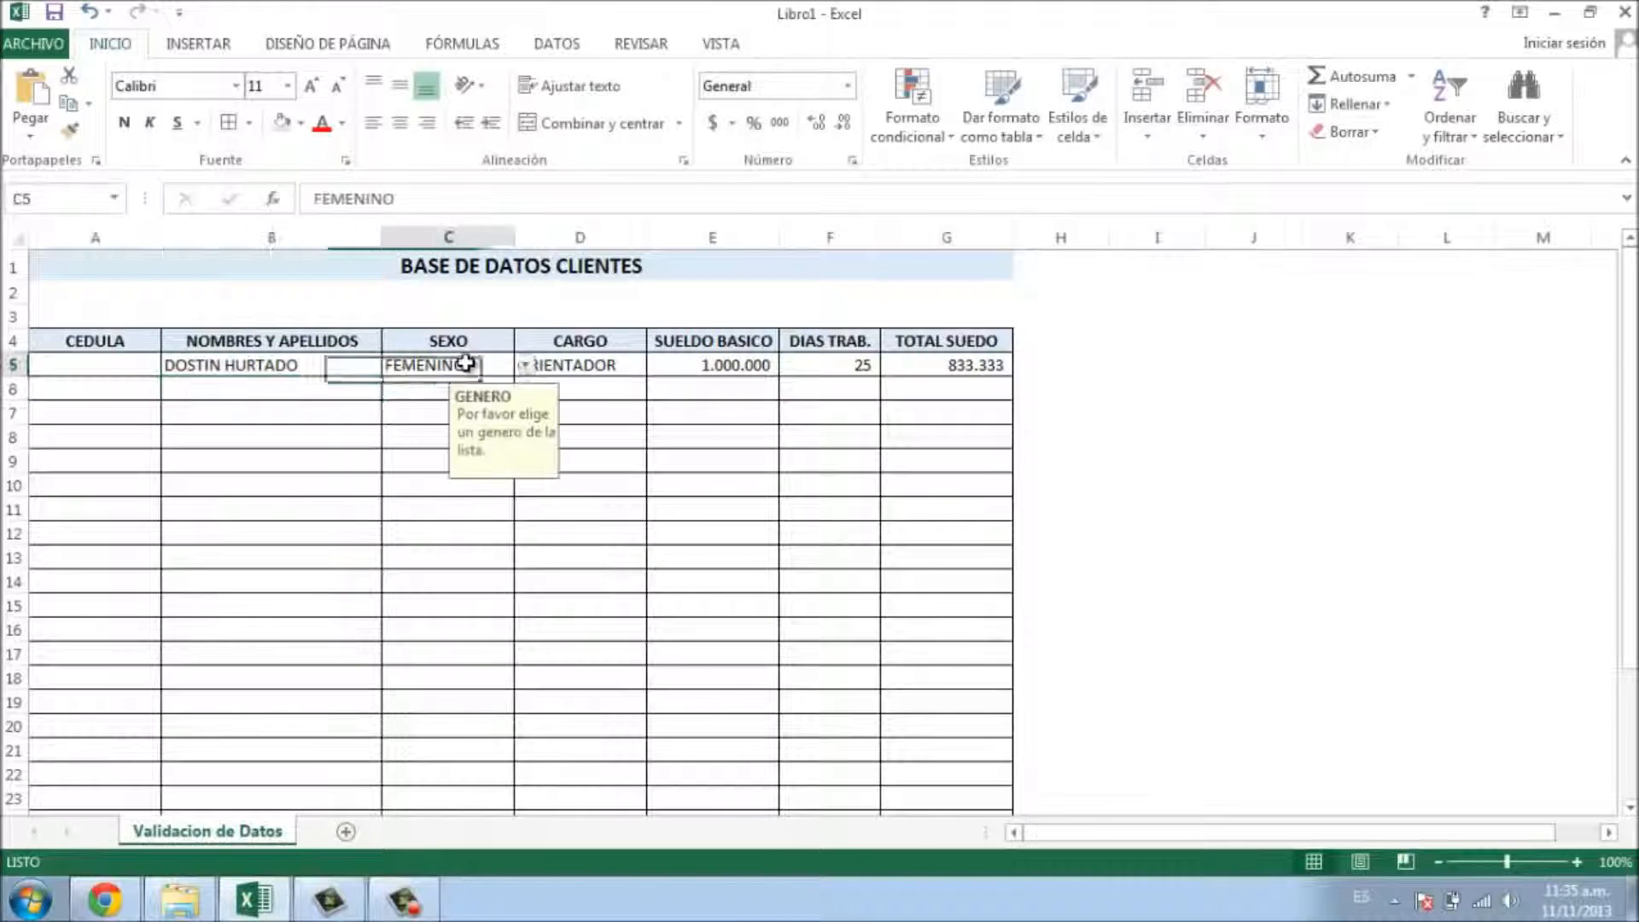
{"action": "left_click", "coordinate": [523, 366]}
{"action": "left_click", "coordinate": [461, 400]}
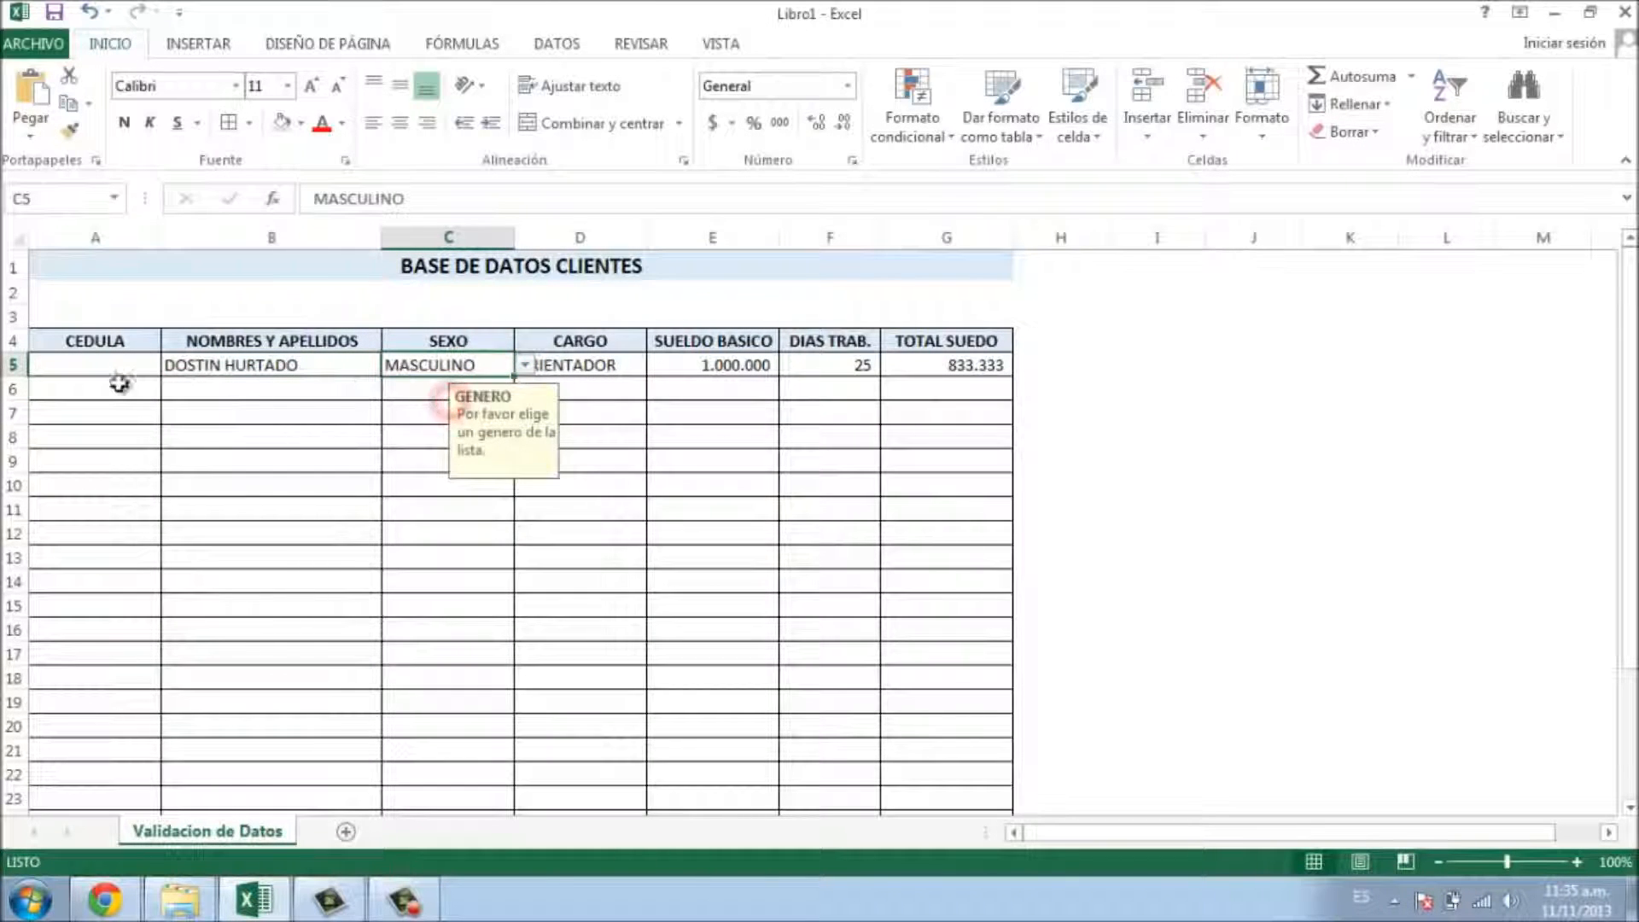
{"action": "left_click", "coordinate": [96, 362]}
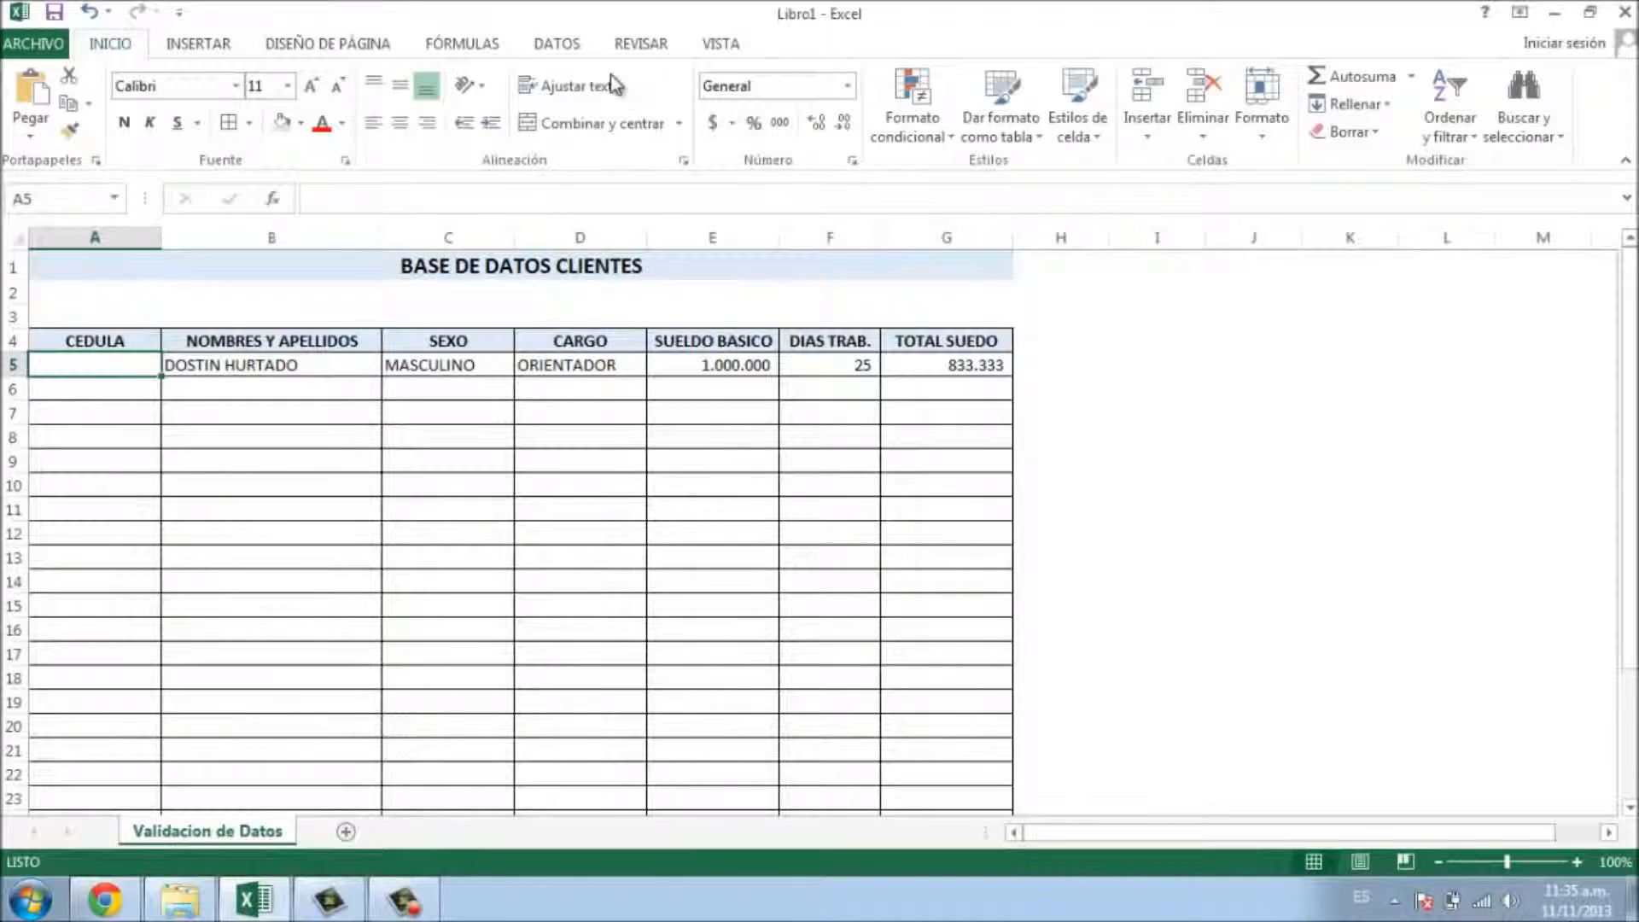
{"action": "left_click", "coordinate": [553, 42]}
- Set A5's validation to text length between 0 (minimum) and 10 (maximum)
{"action": "left_click", "coordinate": [1044, 124]}
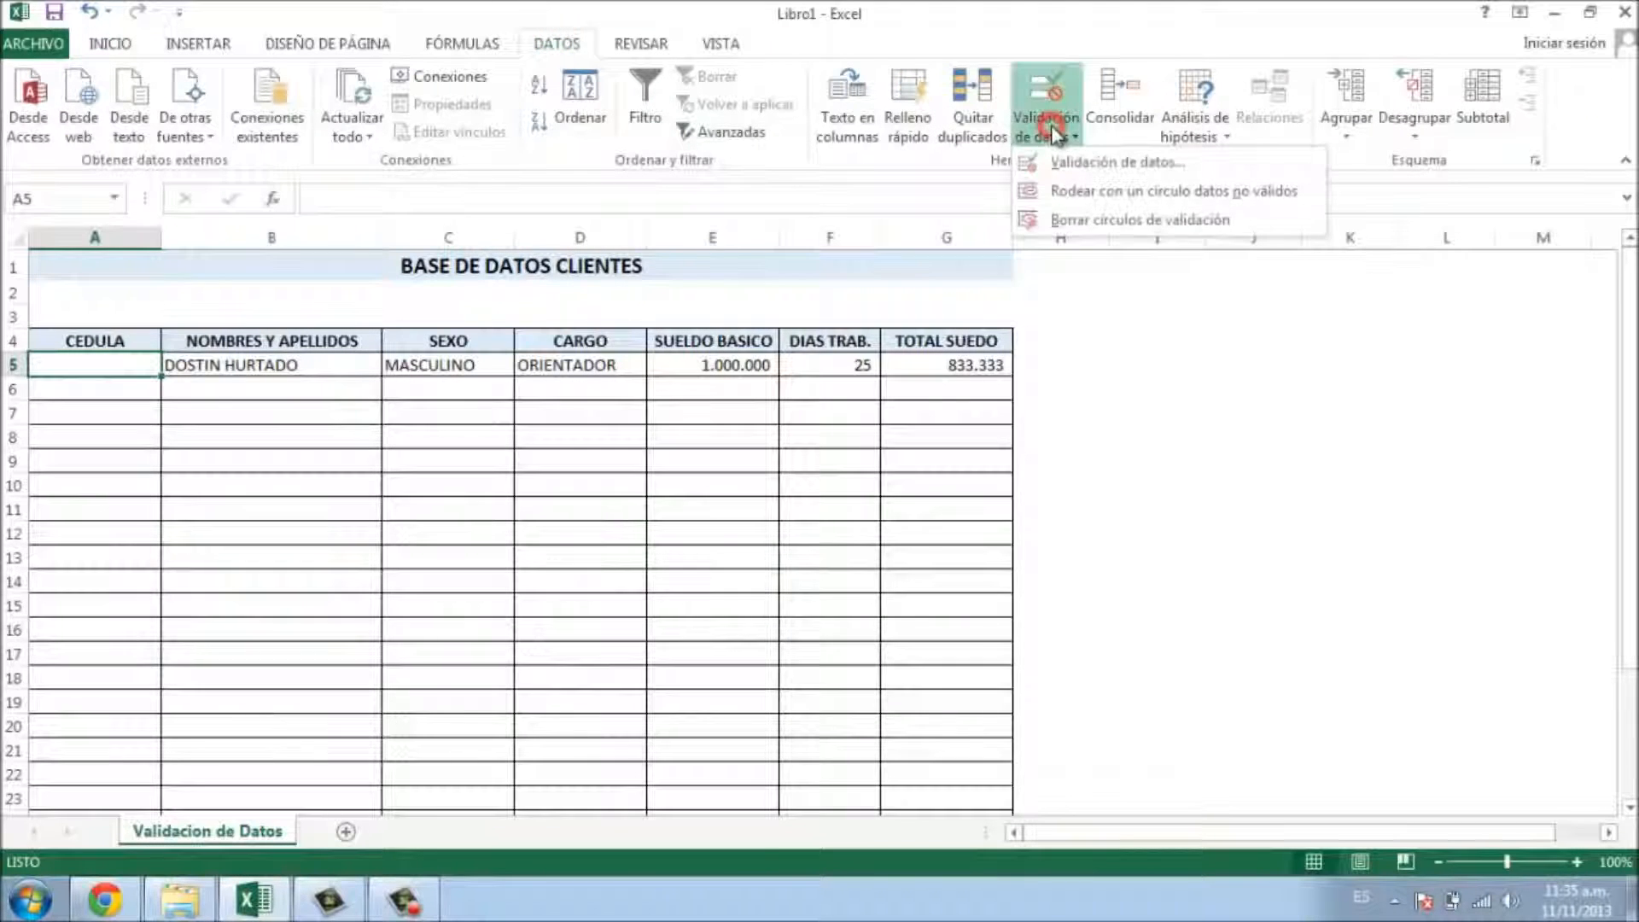
{"action": "left_click", "coordinate": [1113, 162]}
{"action": "left_click", "coordinate": [1183, 421]}
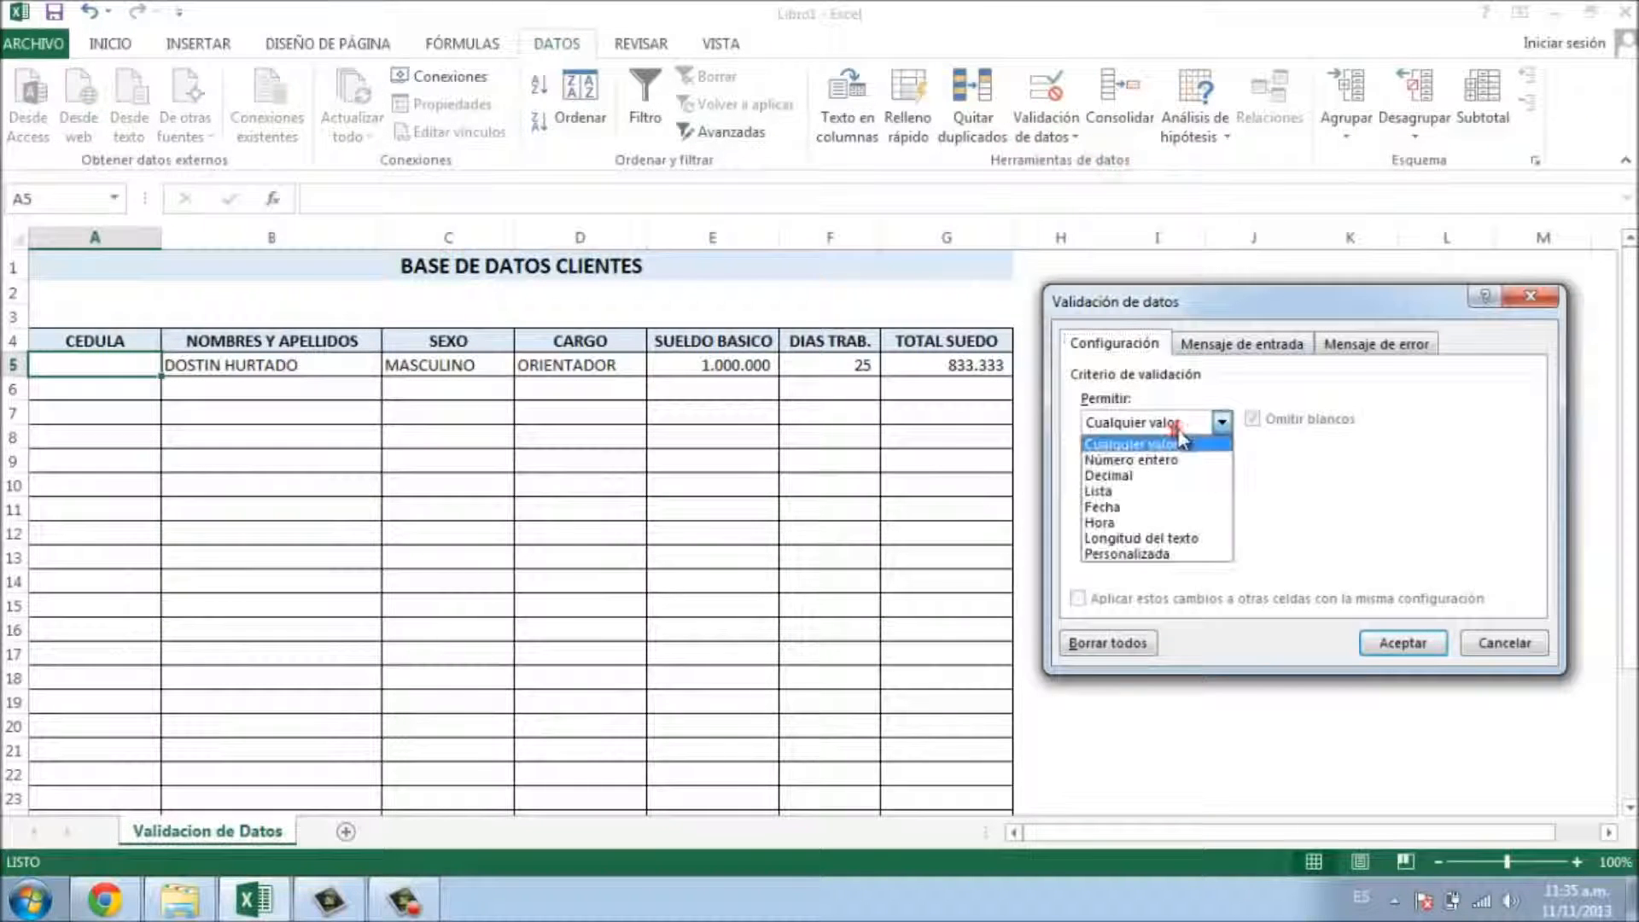
{"action": "left_click", "coordinate": [1191, 539]}
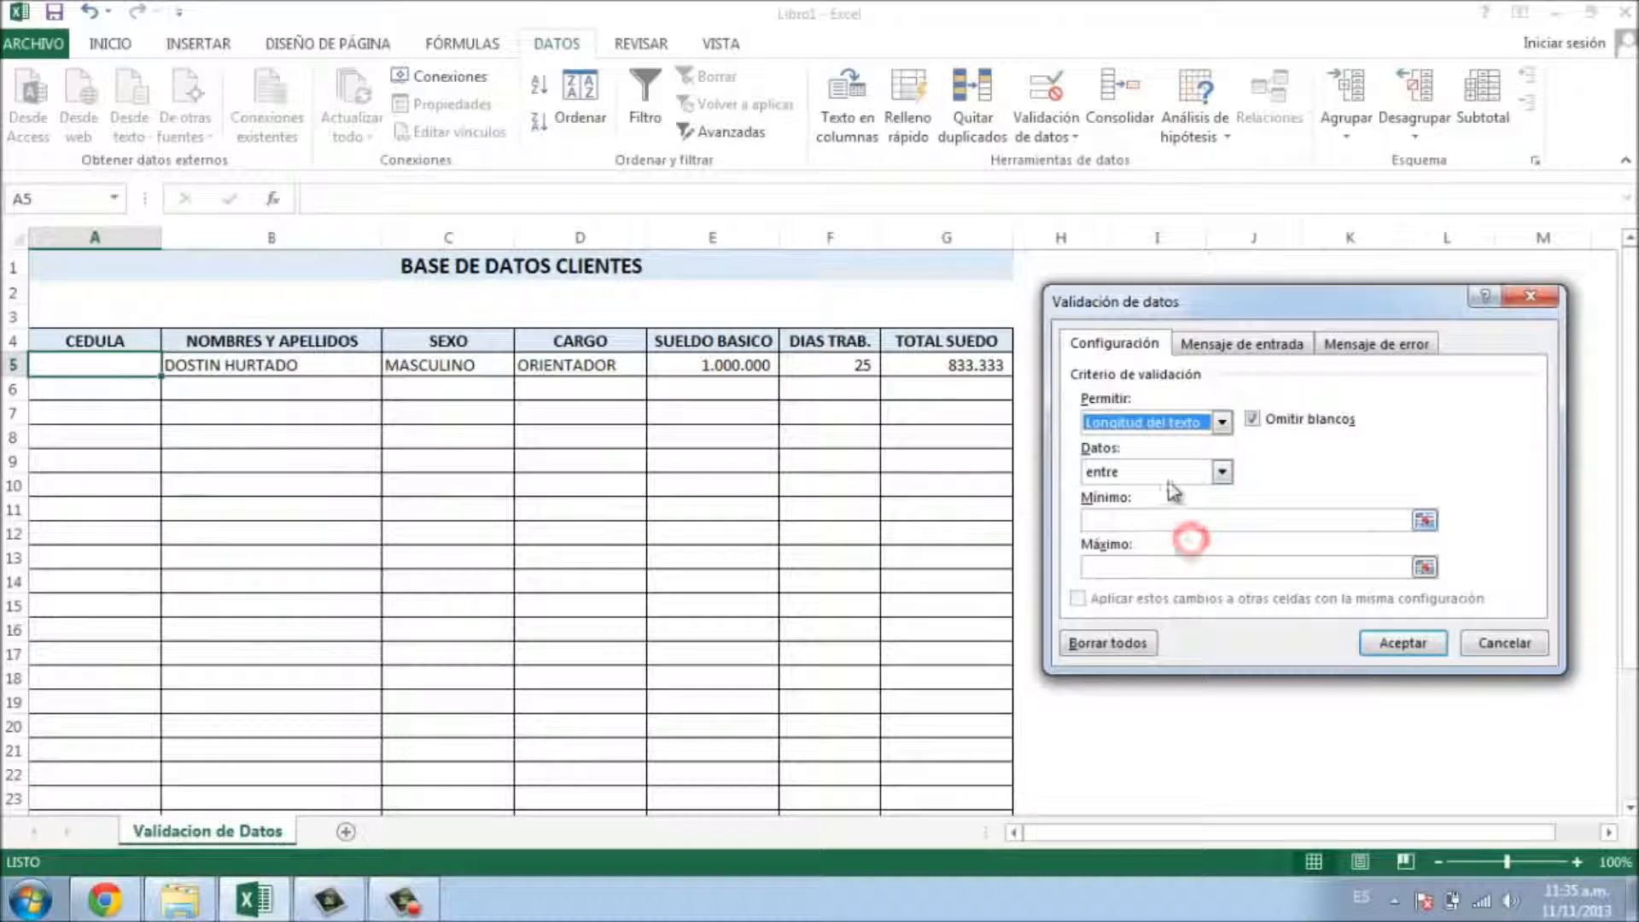
{"action": "left_click", "coordinate": [1162, 471]}
{"action": "left_click", "coordinate": [1159, 494]}
{"action": "left_click", "coordinate": [1156, 519]}
{"action": "type", "text": "0"}
{"action": "left_click", "coordinate": [1147, 564]}
{"action": "type", "text": "10"}
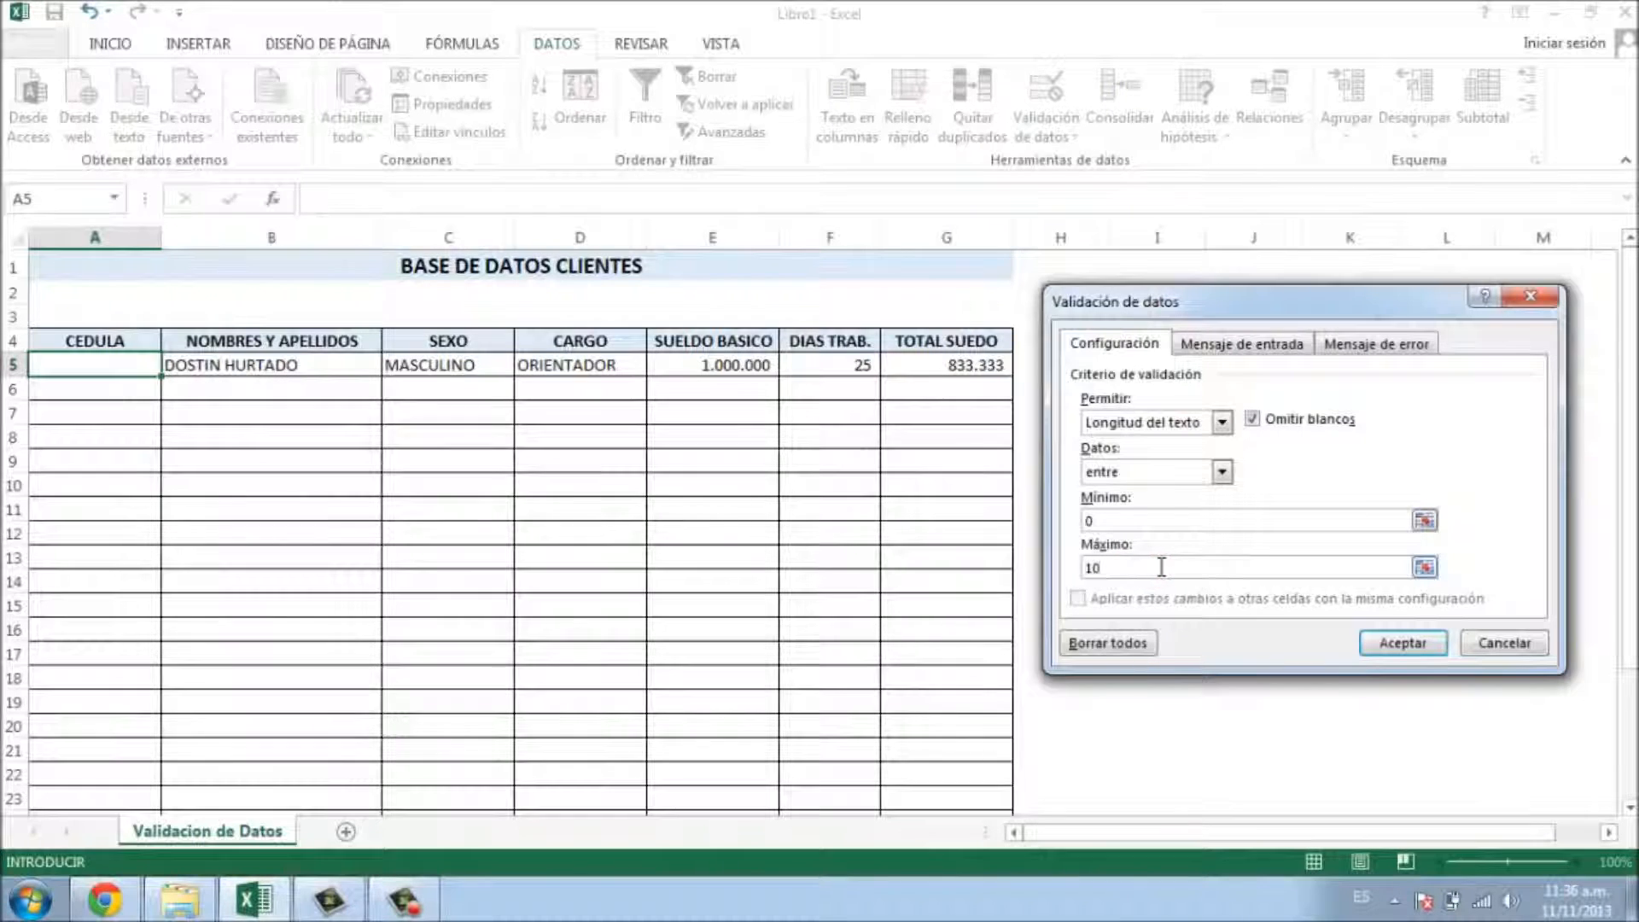
{"action": "left_click", "coordinate": [1174, 471]}
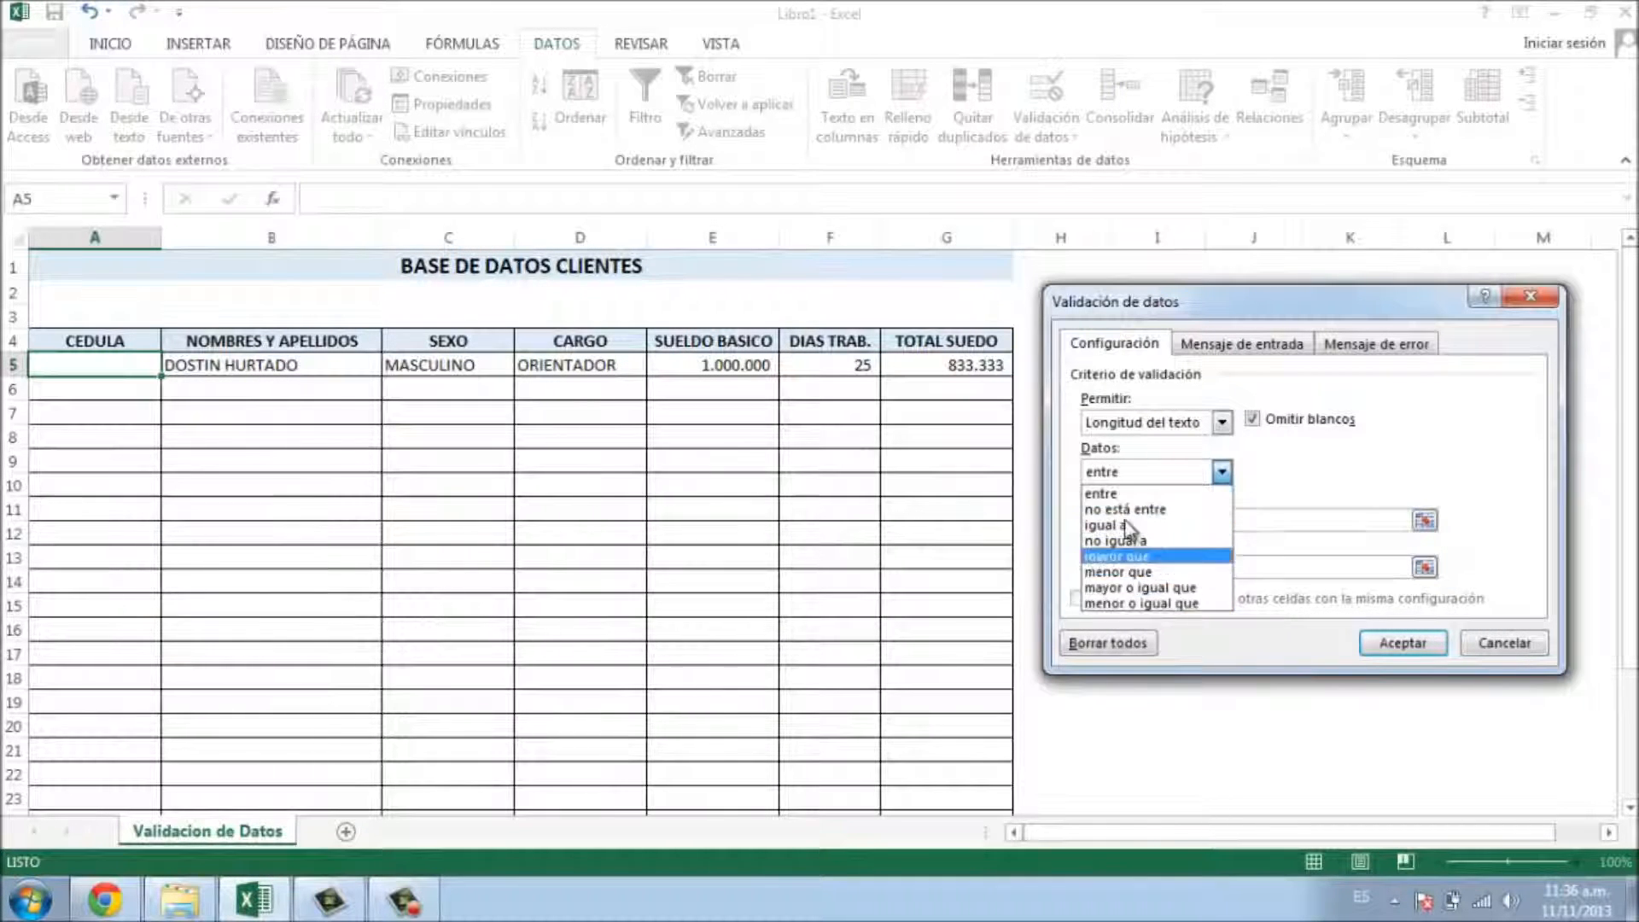
{"action": "left_click", "coordinate": [1283, 497]}
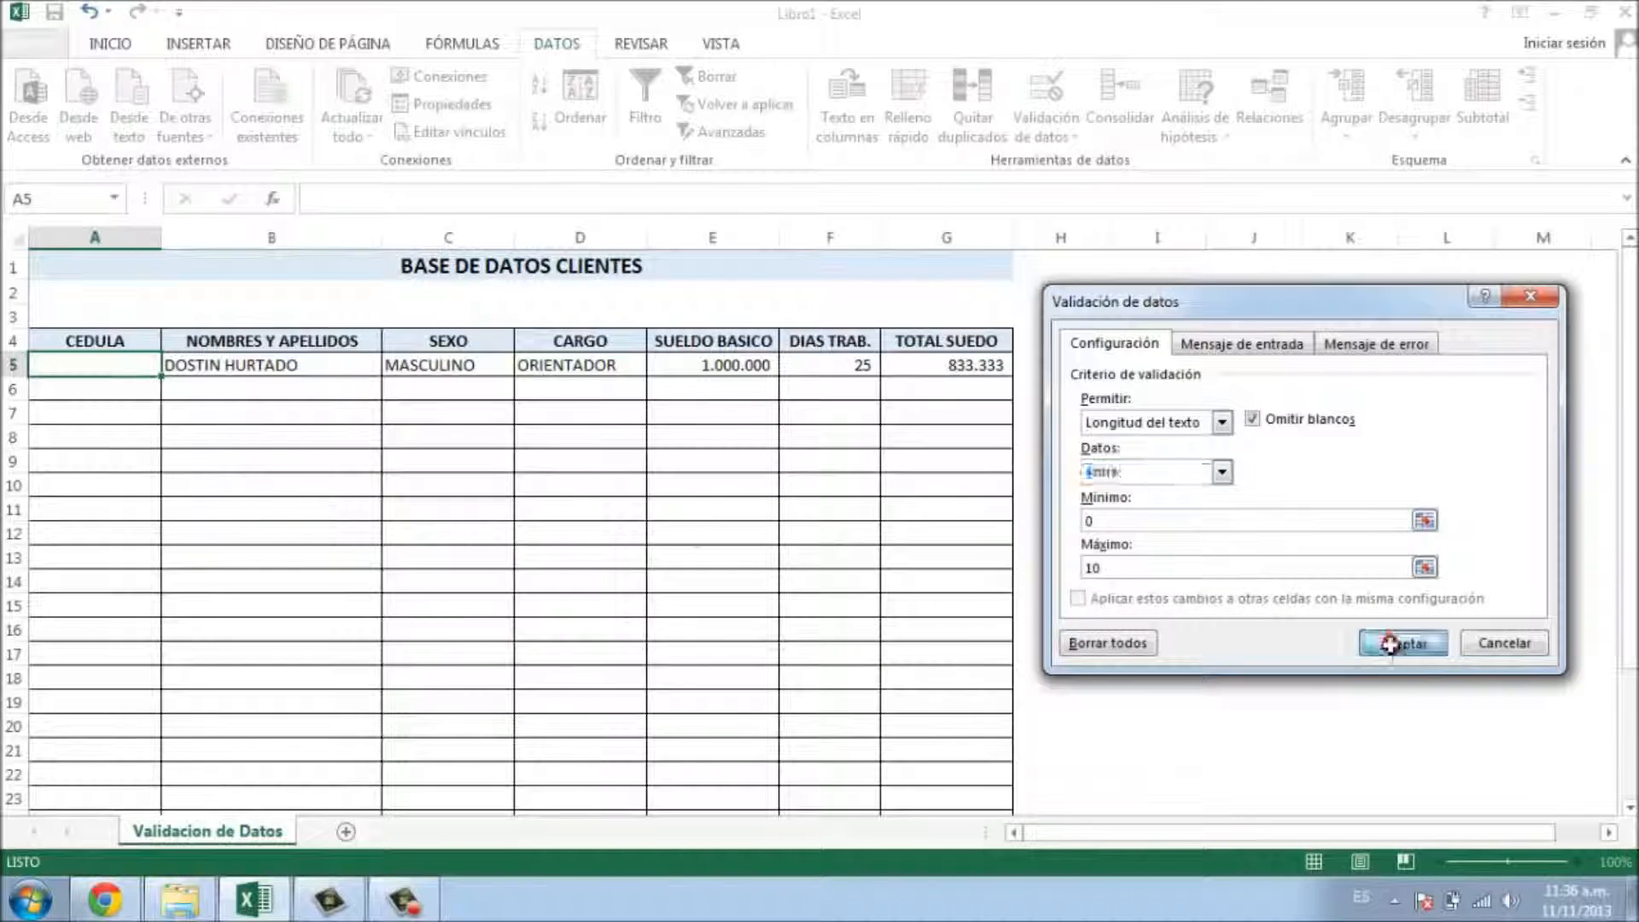
{"action": "left_click", "coordinate": [1400, 643]}
{"action": "type", "text": "15151"}
{"action": "key", "text": "Return"}
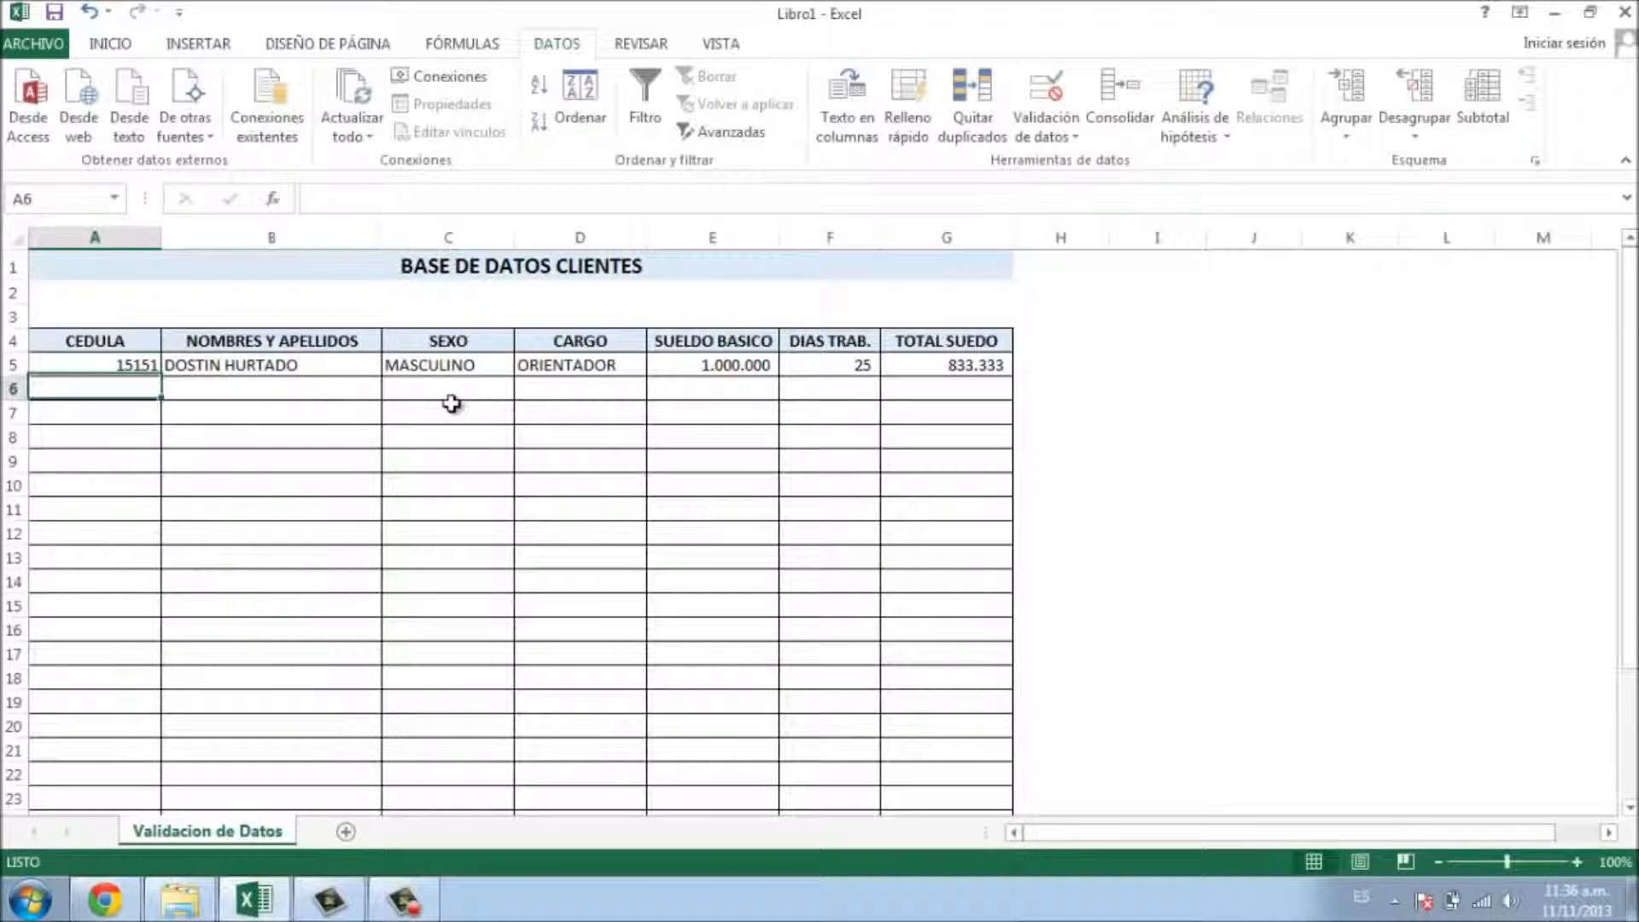
{"action": "left_click", "coordinate": [143, 357]}
{"action": "type", "text": "215151151551551"}
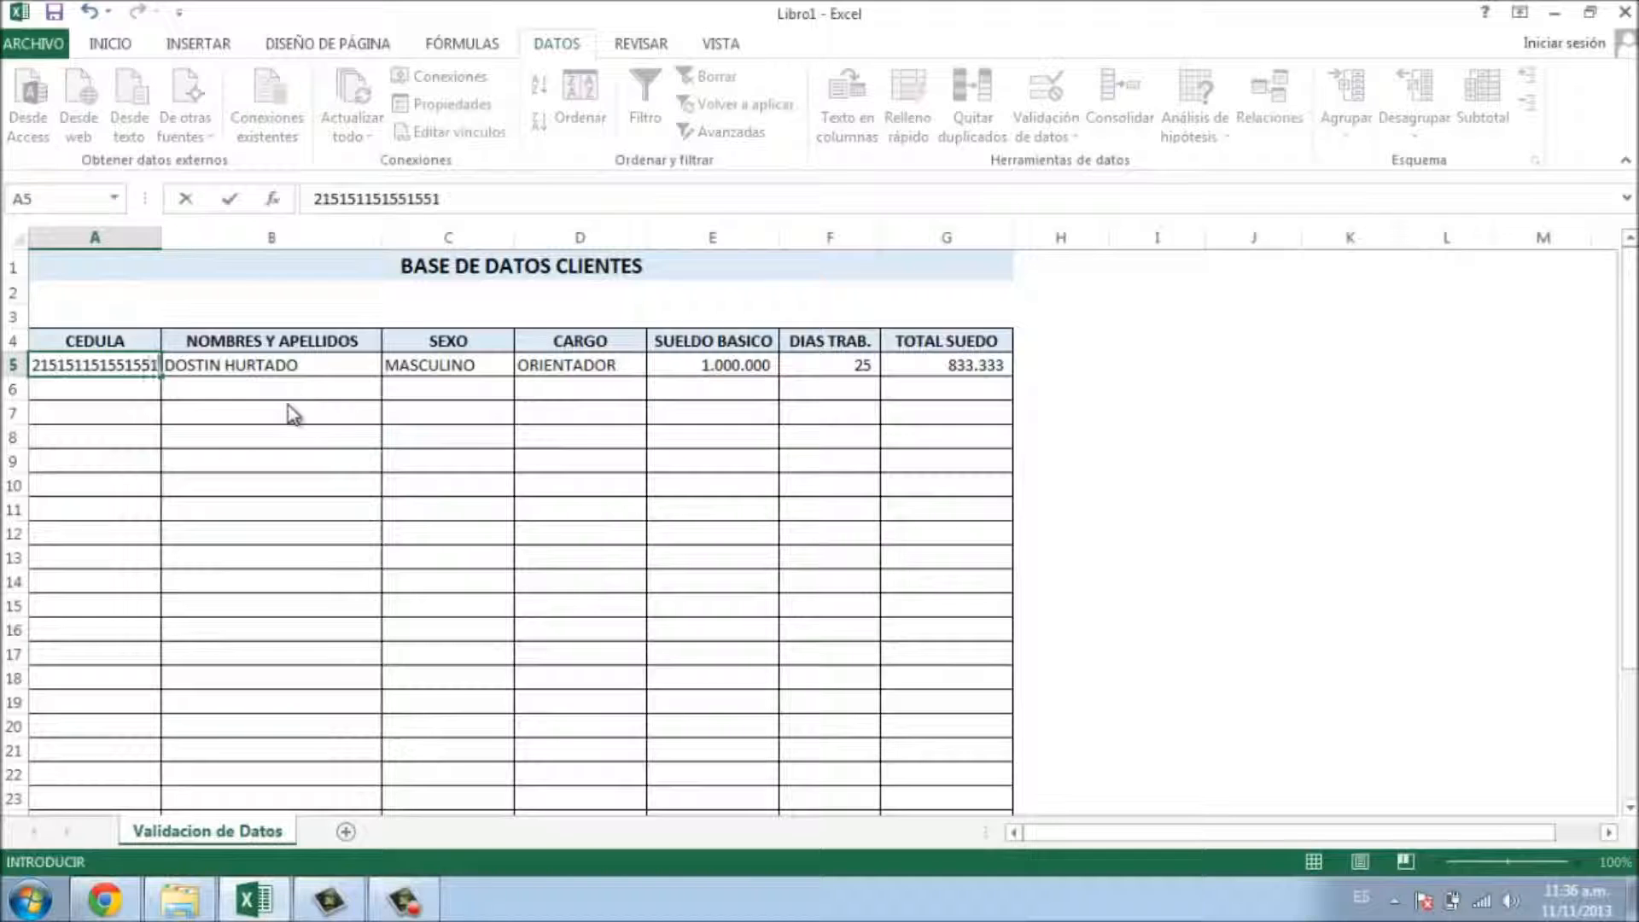
{"action": "key", "text": "Return"}
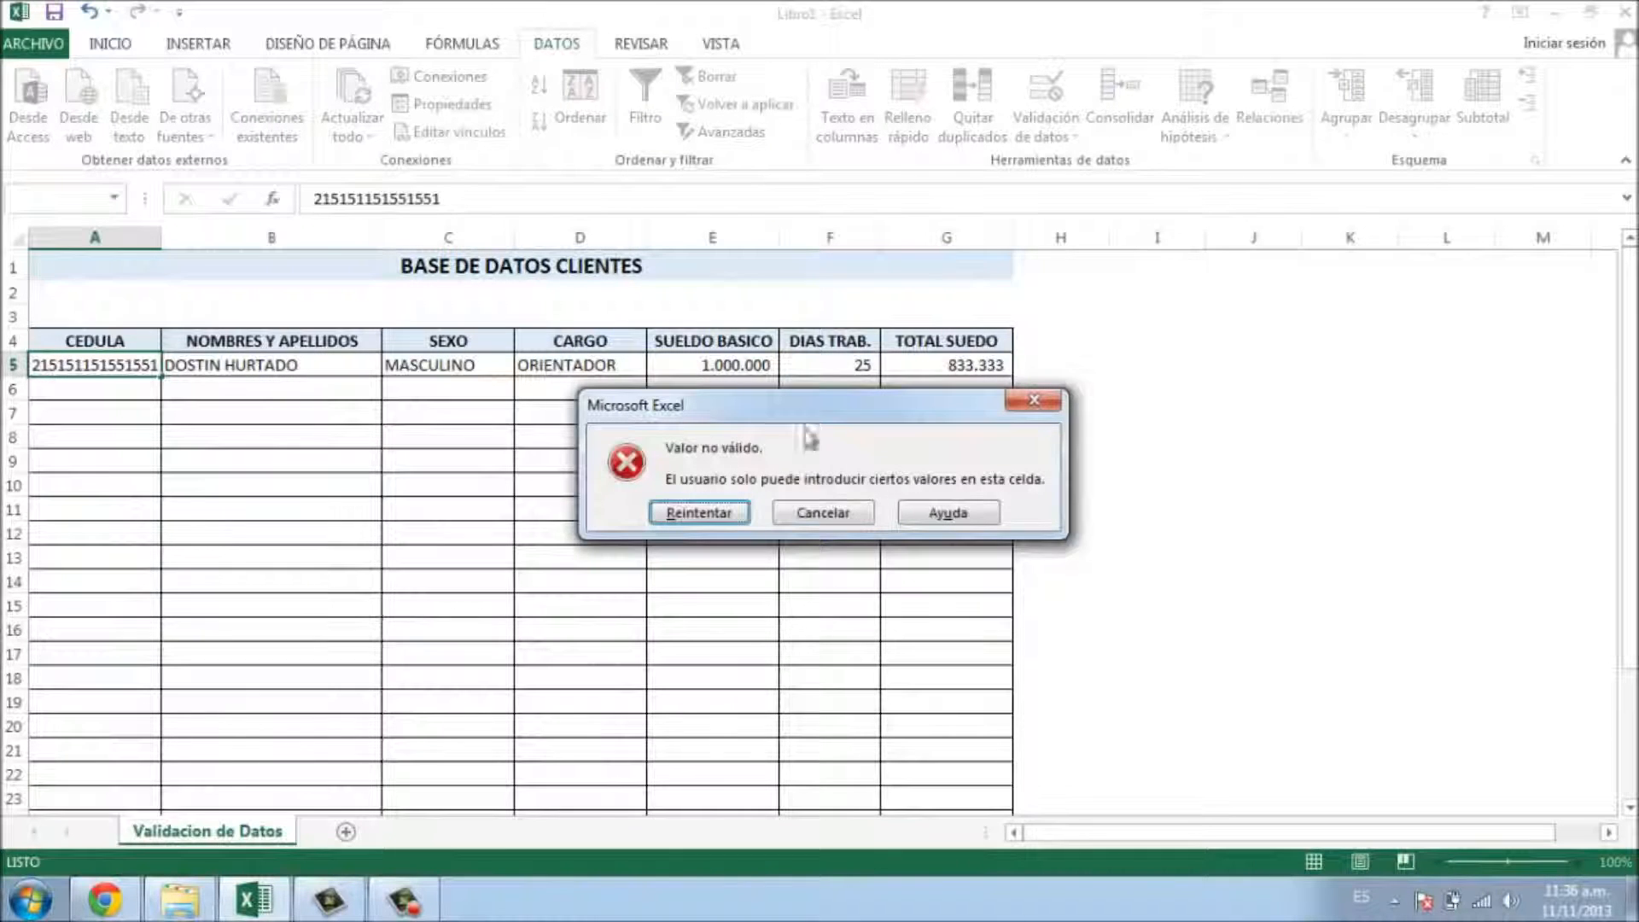
{"action": "left_click", "coordinate": [828, 515]}
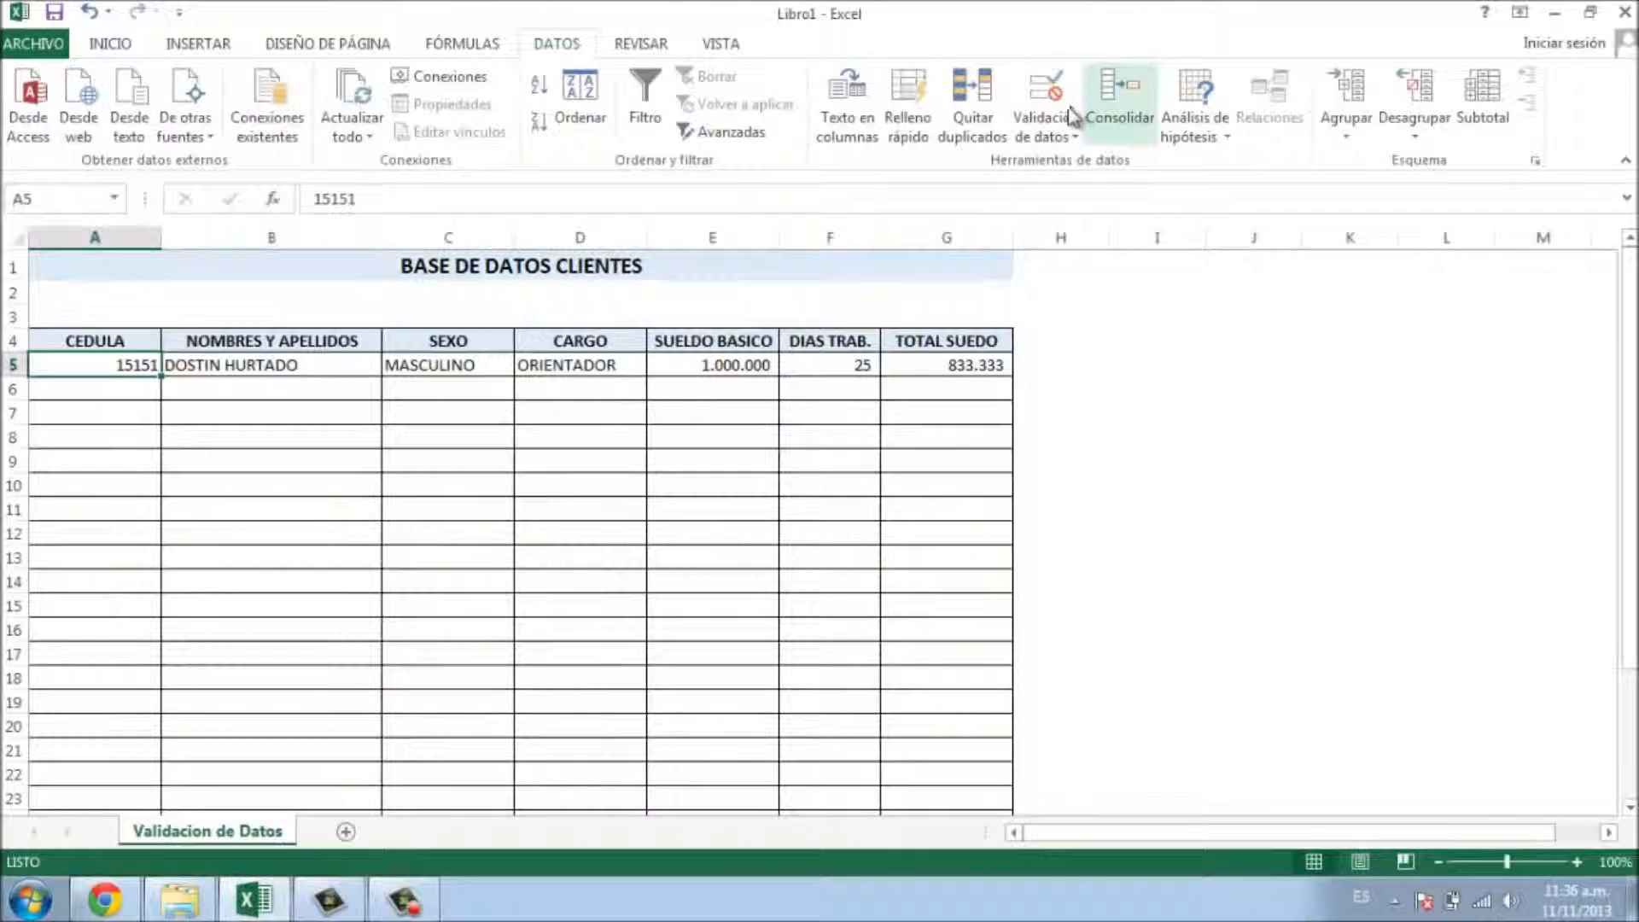
{"action": "left_click", "coordinate": [1048, 93]}
{"action": "left_click", "coordinate": [1298, 346]}
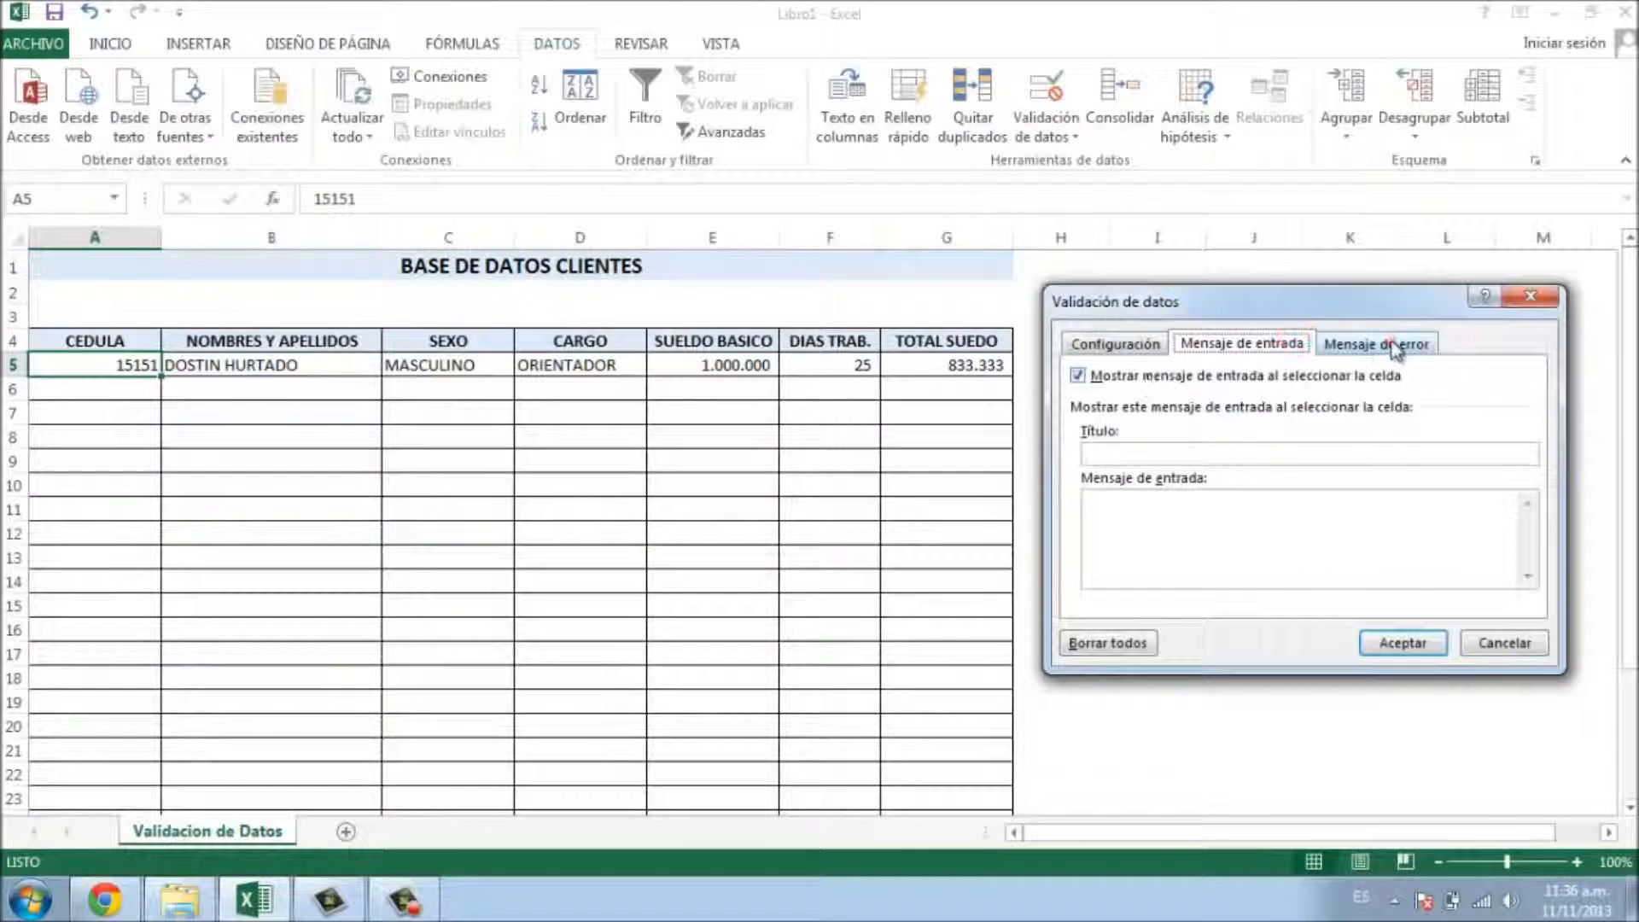
{"action": "left_click", "coordinate": [1383, 342]}
{"action": "left_click", "coordinate": [1531, 299]}
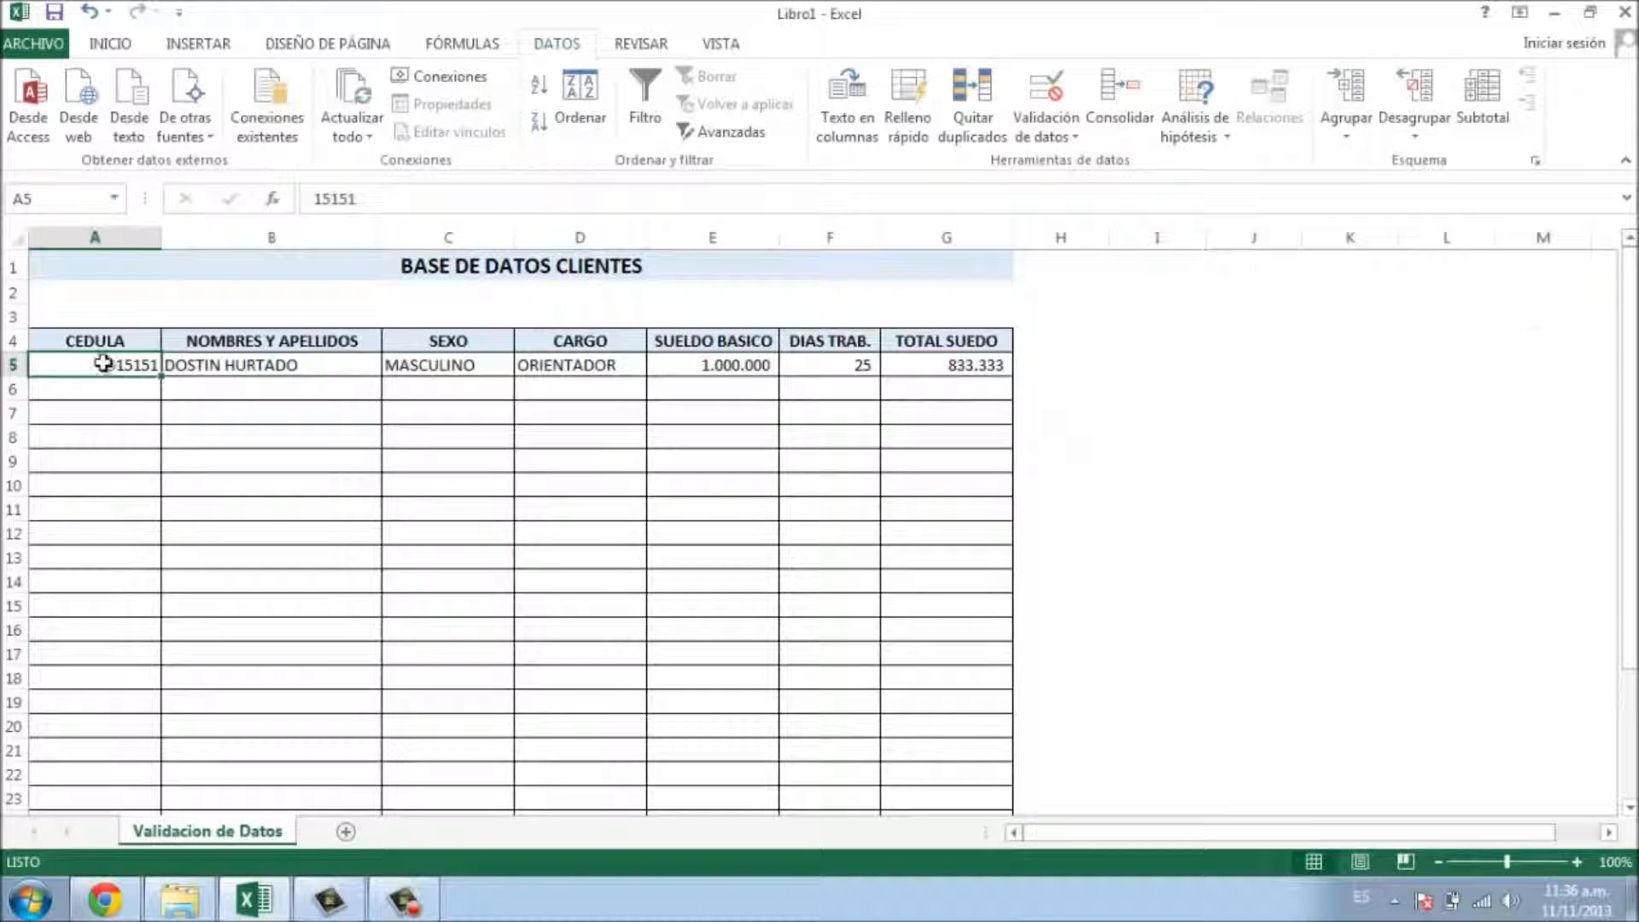
{"action": "type", "text": "1515151515"}
{"action": "key", "text": "Return"}
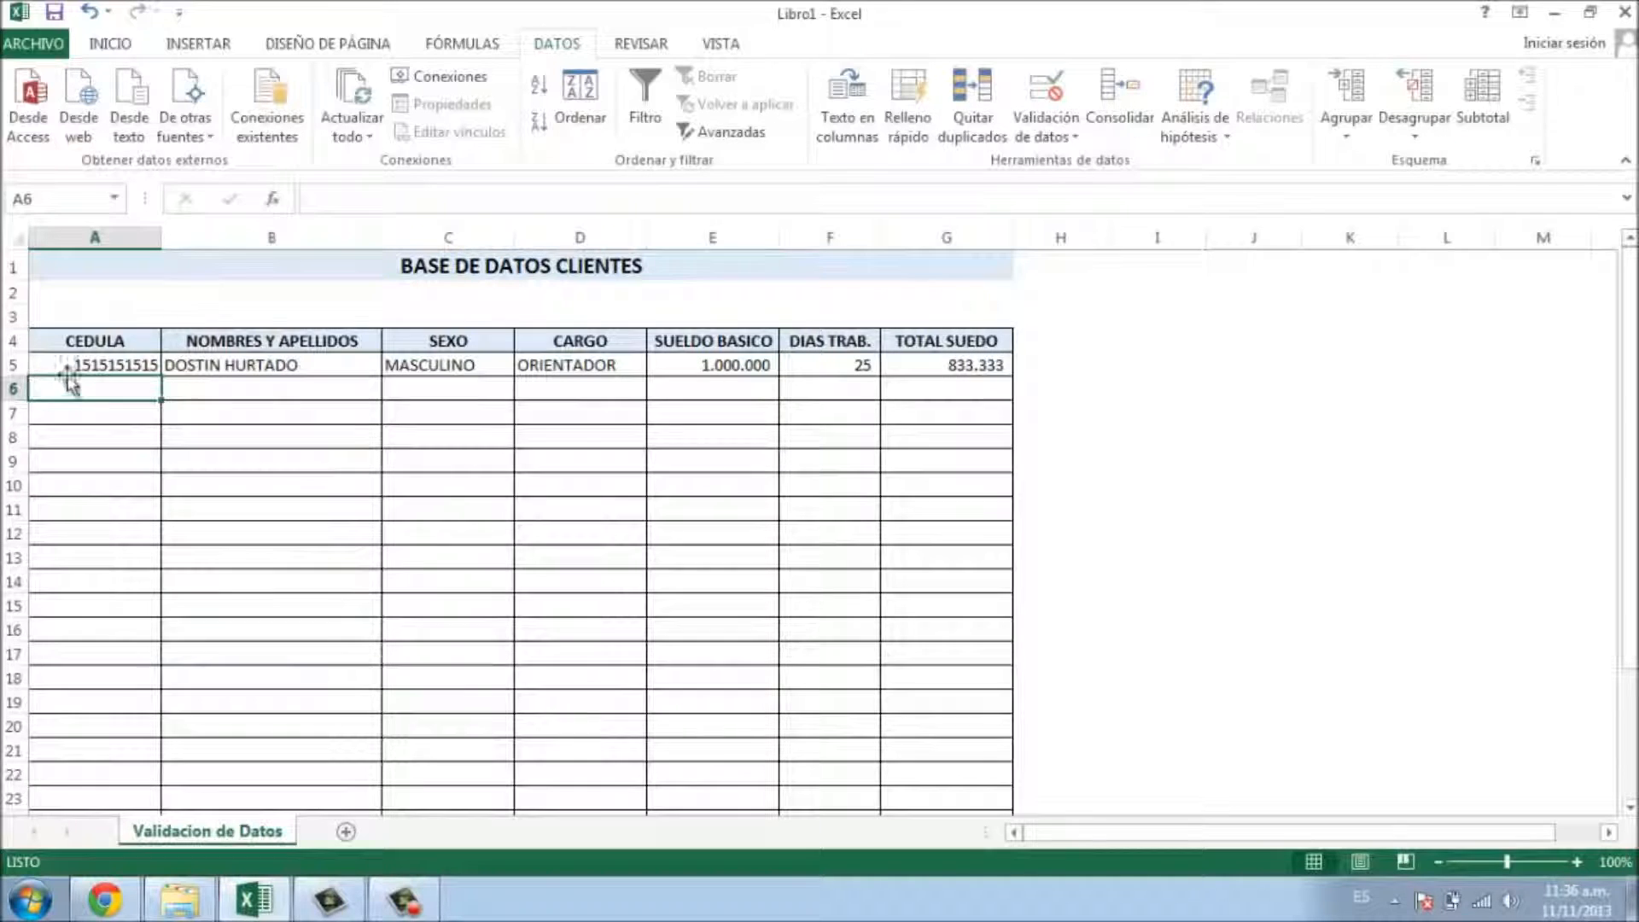
{"action": "left_click_drag", "start_coordinate": [83, 363], "coordinate": [995, 365]}
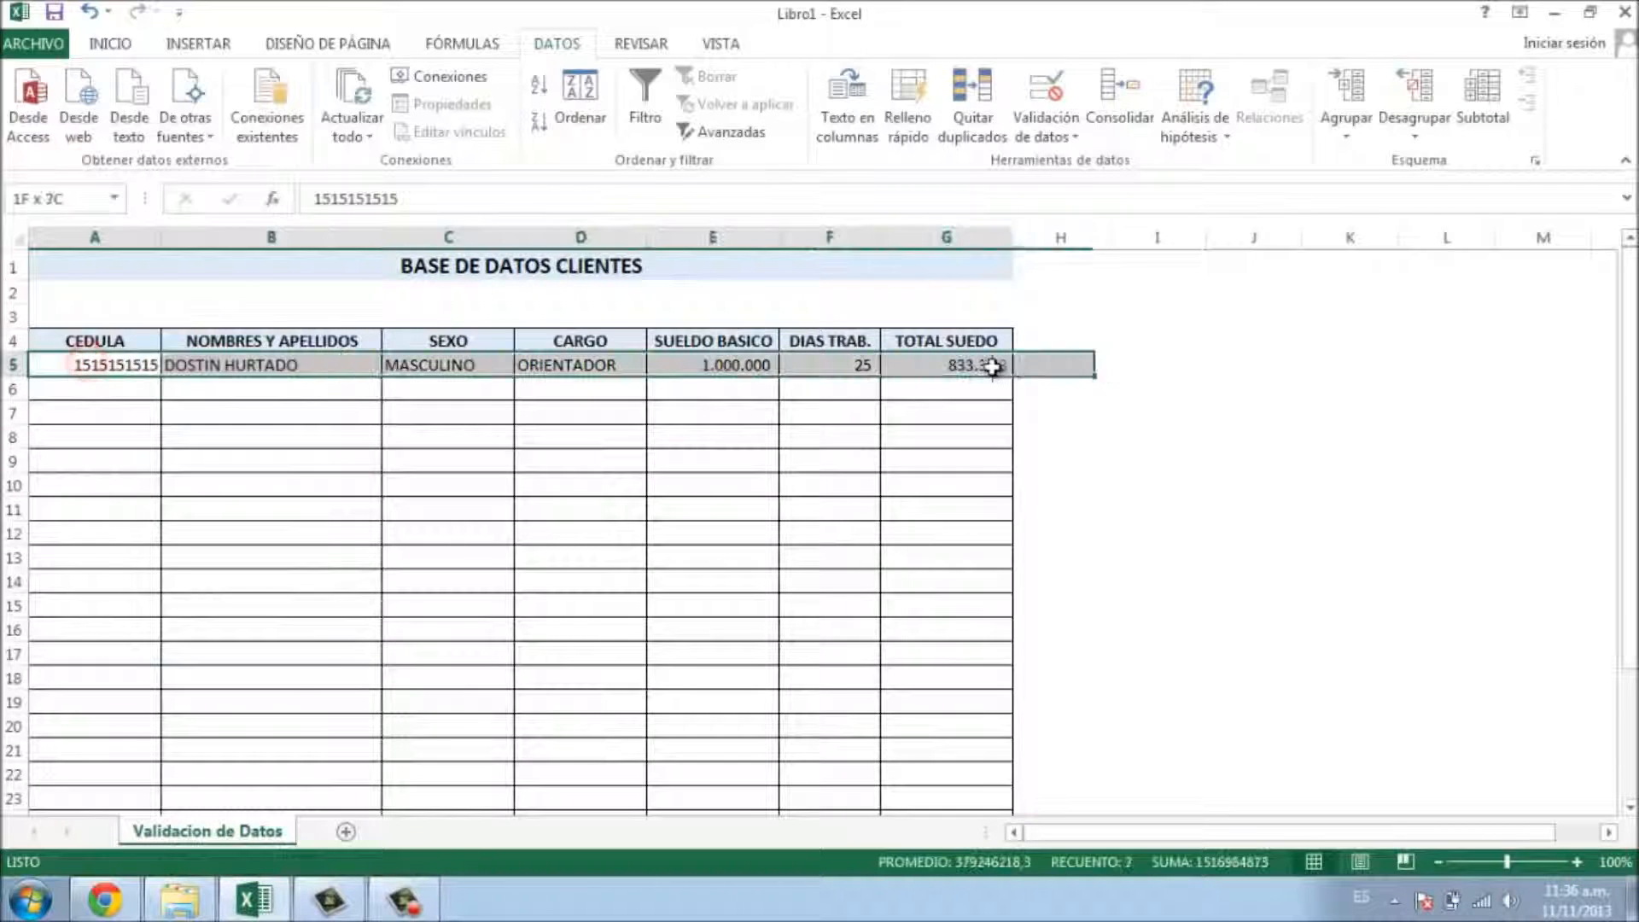
- Clear row 5's sample data and extend its formatting and validation down to row 30
{"action": "key", "text": "Delete"}
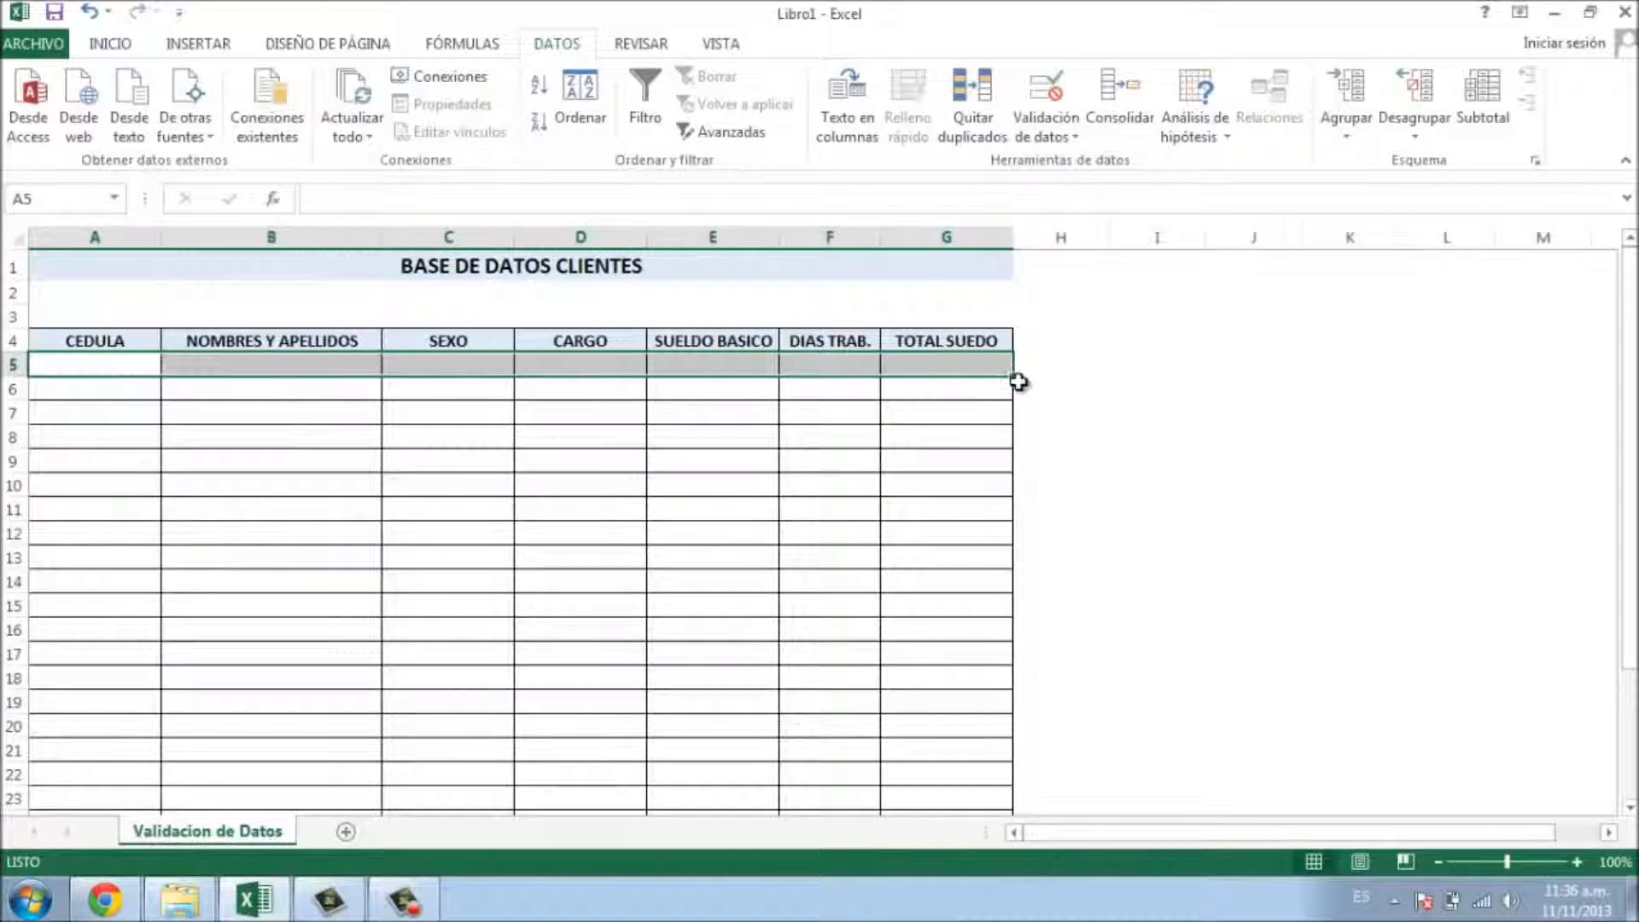
{"action": "left_click_drag", "start_coordinate": [1015, 379], "coordinate": [981, 771]}
{"action": "scroll", "coordinate": [779, 515], "scroll_direction": "up", "scroll_amount": 3}
{"action": "left_click", "coordinate": [336, 502]}
- Check the GENERO prompt on several SEXO cells, then reselect row 5 across to TOTAL SUEDO
{"action": "left_click", "coordinate": [461, 507]}
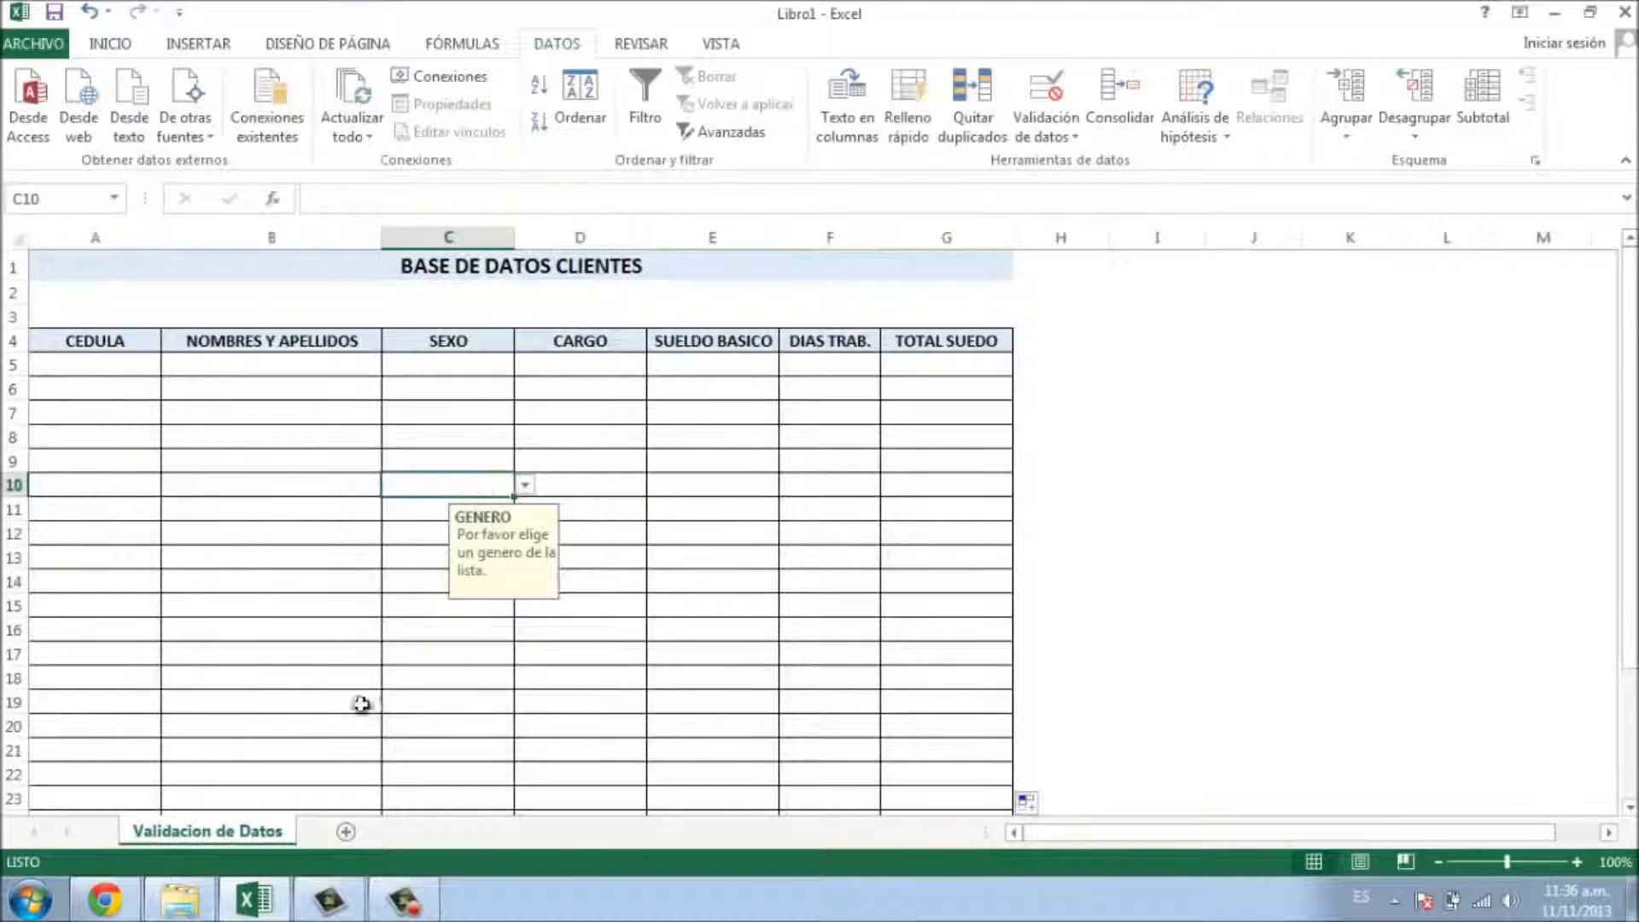
{"action": "left_click", "coordinate": [402, 731]}
{"action": "left_click", "coordinate": [388, 503]}
{"action": "left_click", "coordinate": [451, 394]}
{"action": "scroll", "coordinate": [274, 373], "scroll_direction": "down", "scroll_amount": 7}
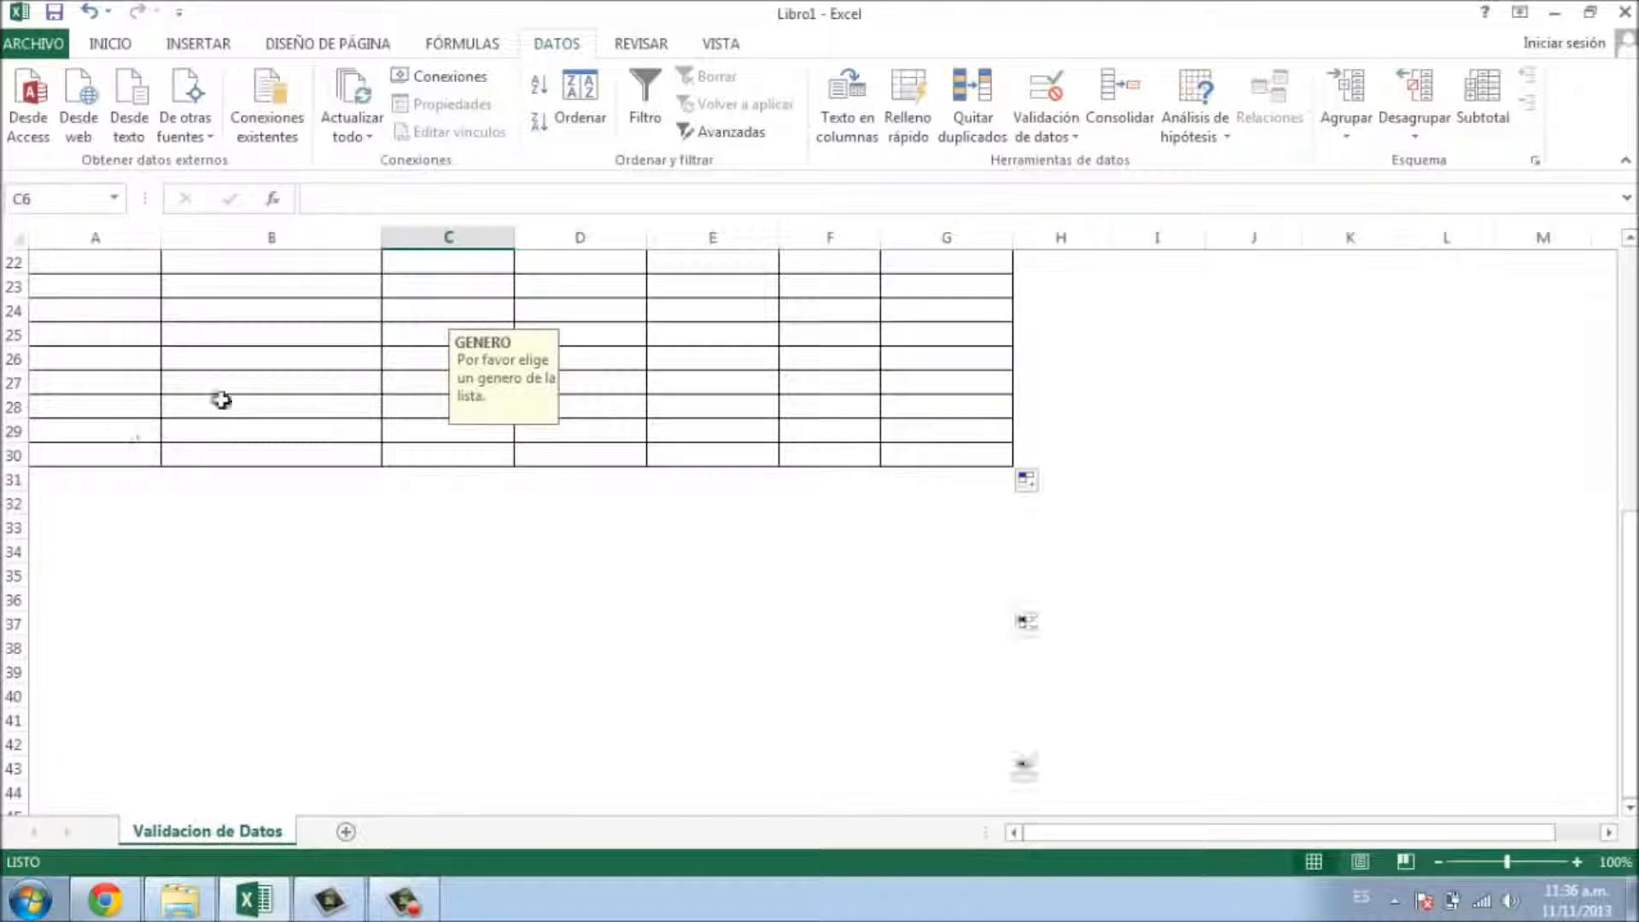
{"action": "scroll", "coordinate": [209, 396], "scroll_direction": "up", "scroll_amount": 7}
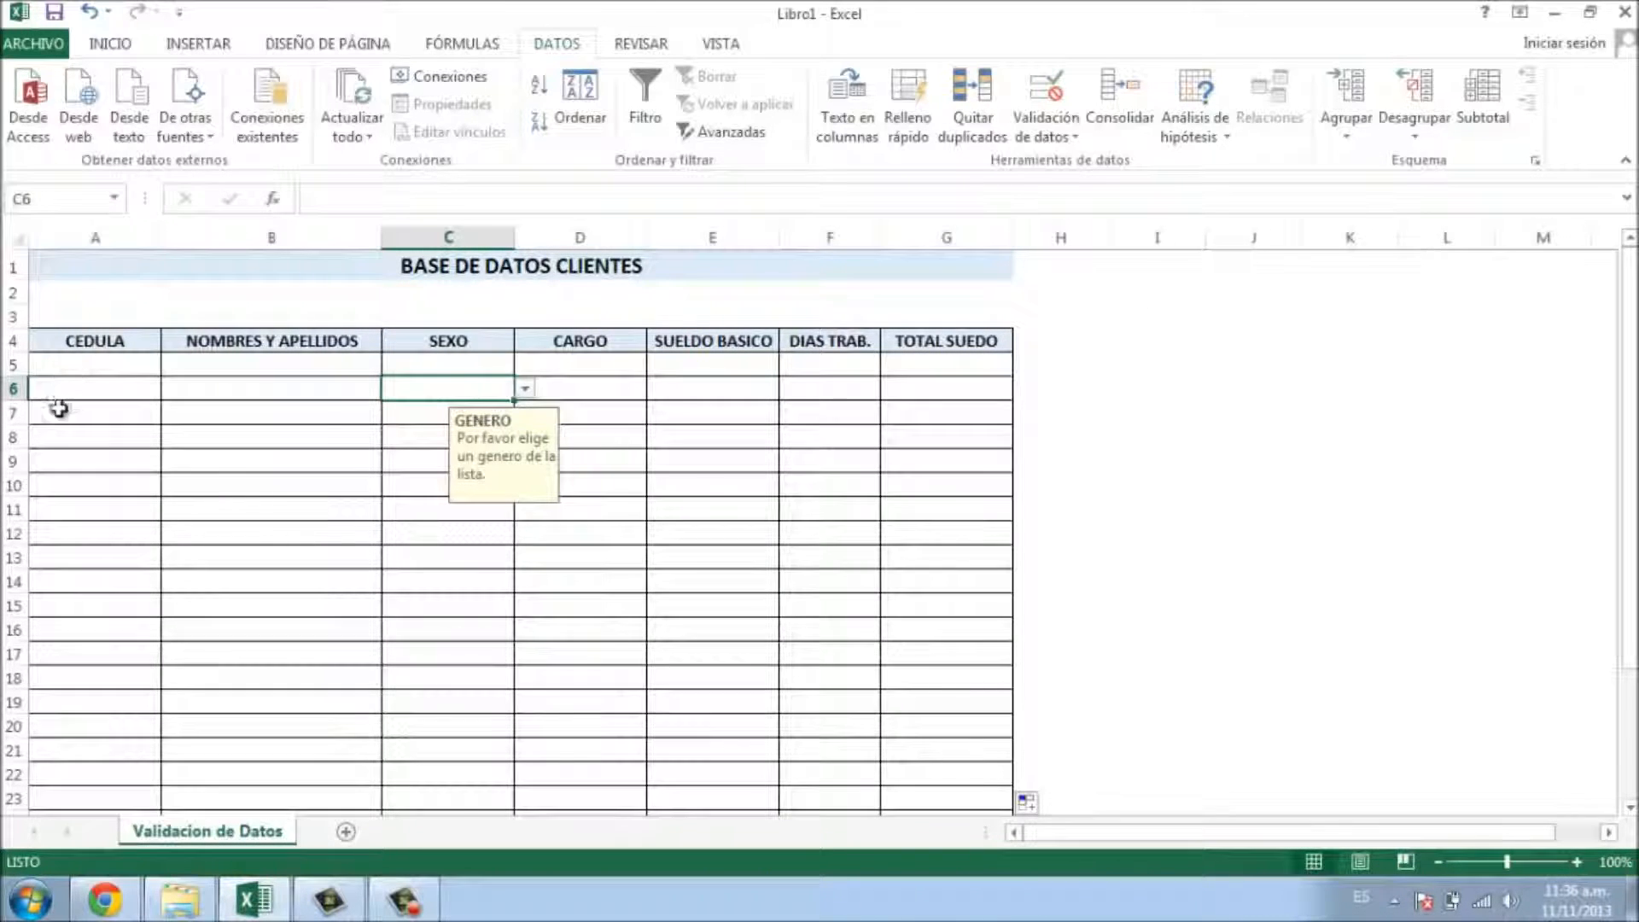
{"action": "left_click", "coordinate": [70, 482]}
{"action": "left_click", "coordinate": [88, 370]}
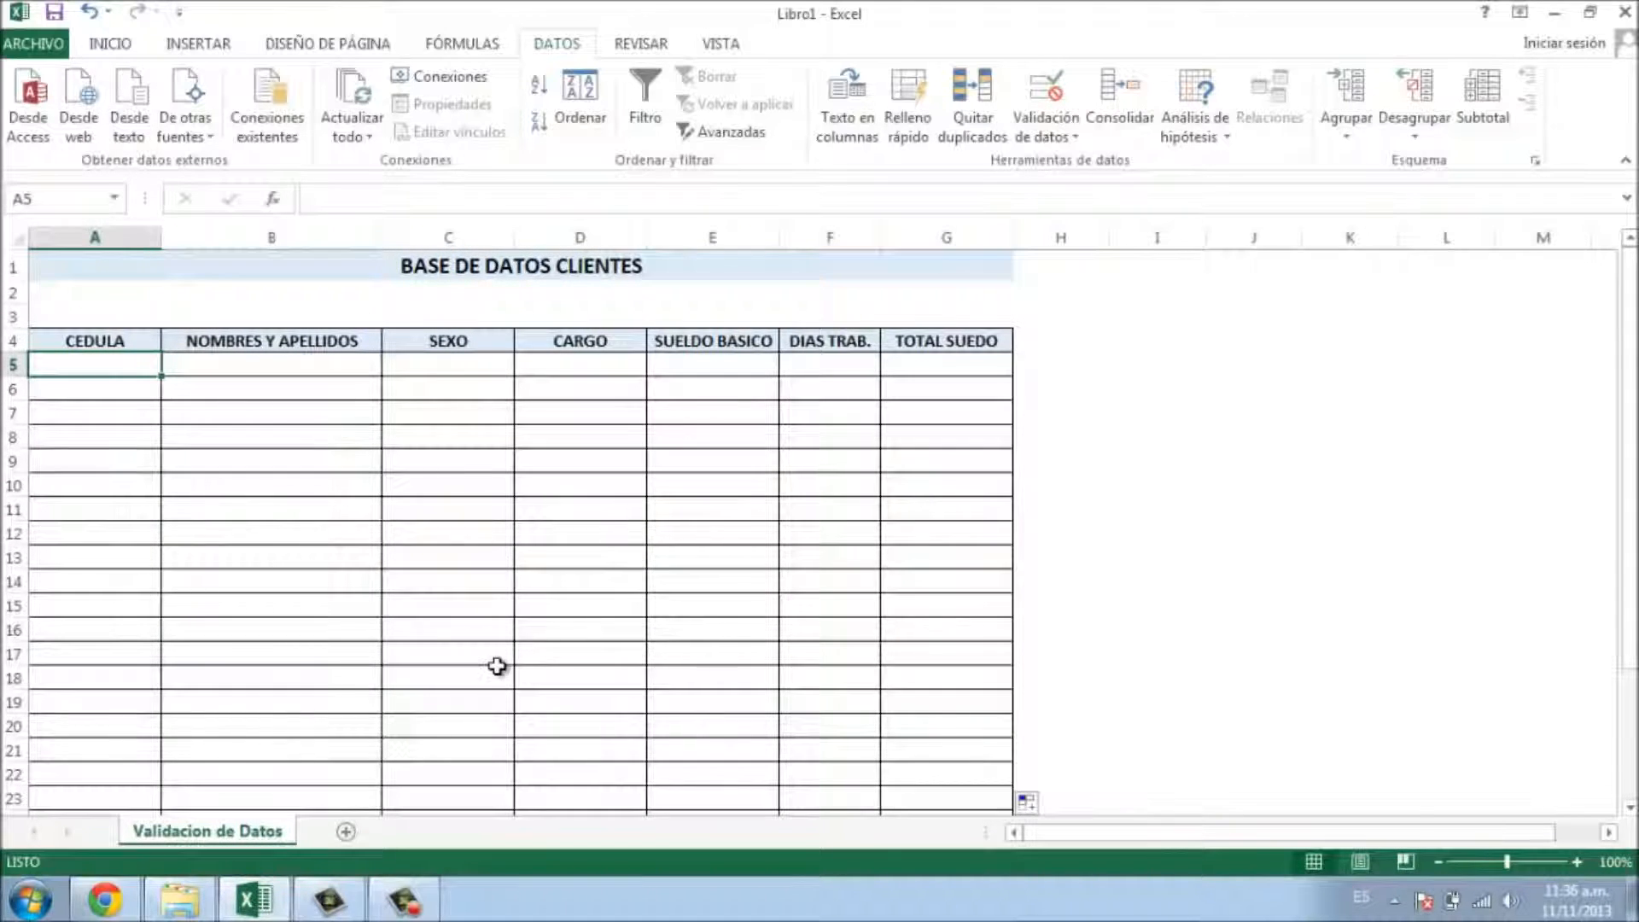
{"action": "key", "text": "shift+Right"}
{"action": "key", "text": "shift+Right"}
{"action": "key", "text": "shift+Right"}
{"action": "key", "text": "shift+Right"}
{"action": "key", "text": "shift+Right"}
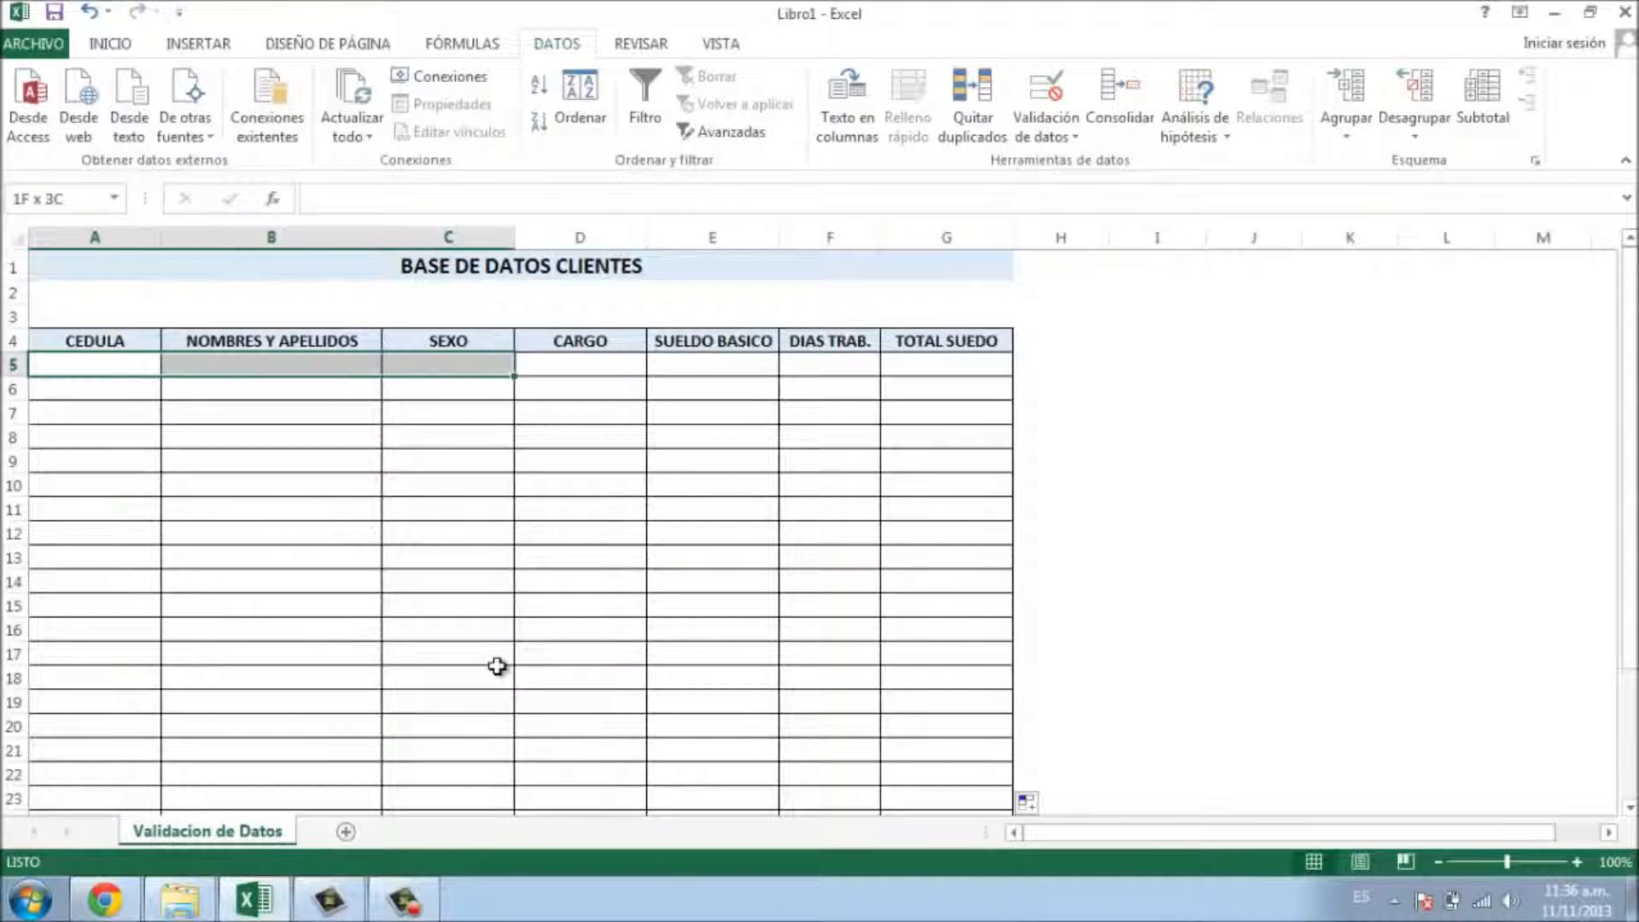
{"action": "key", "text": "shift+Right"}
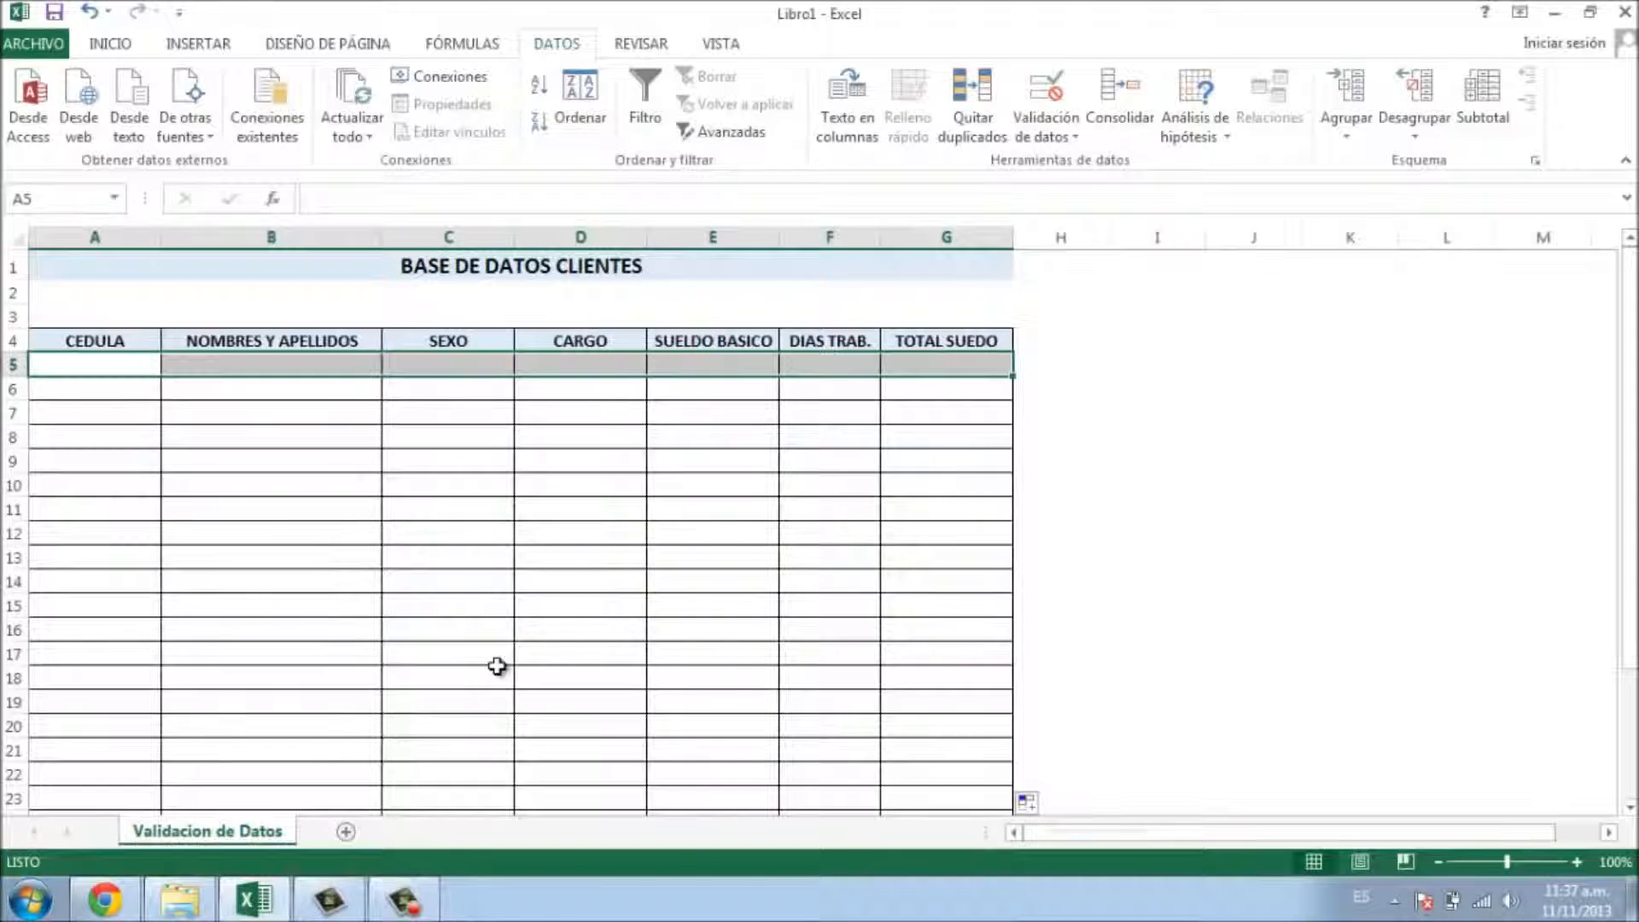
- Check how far the table extends, confirming its last row is row 30
{"action": "key", "text": "ctrl+shift+Down"}
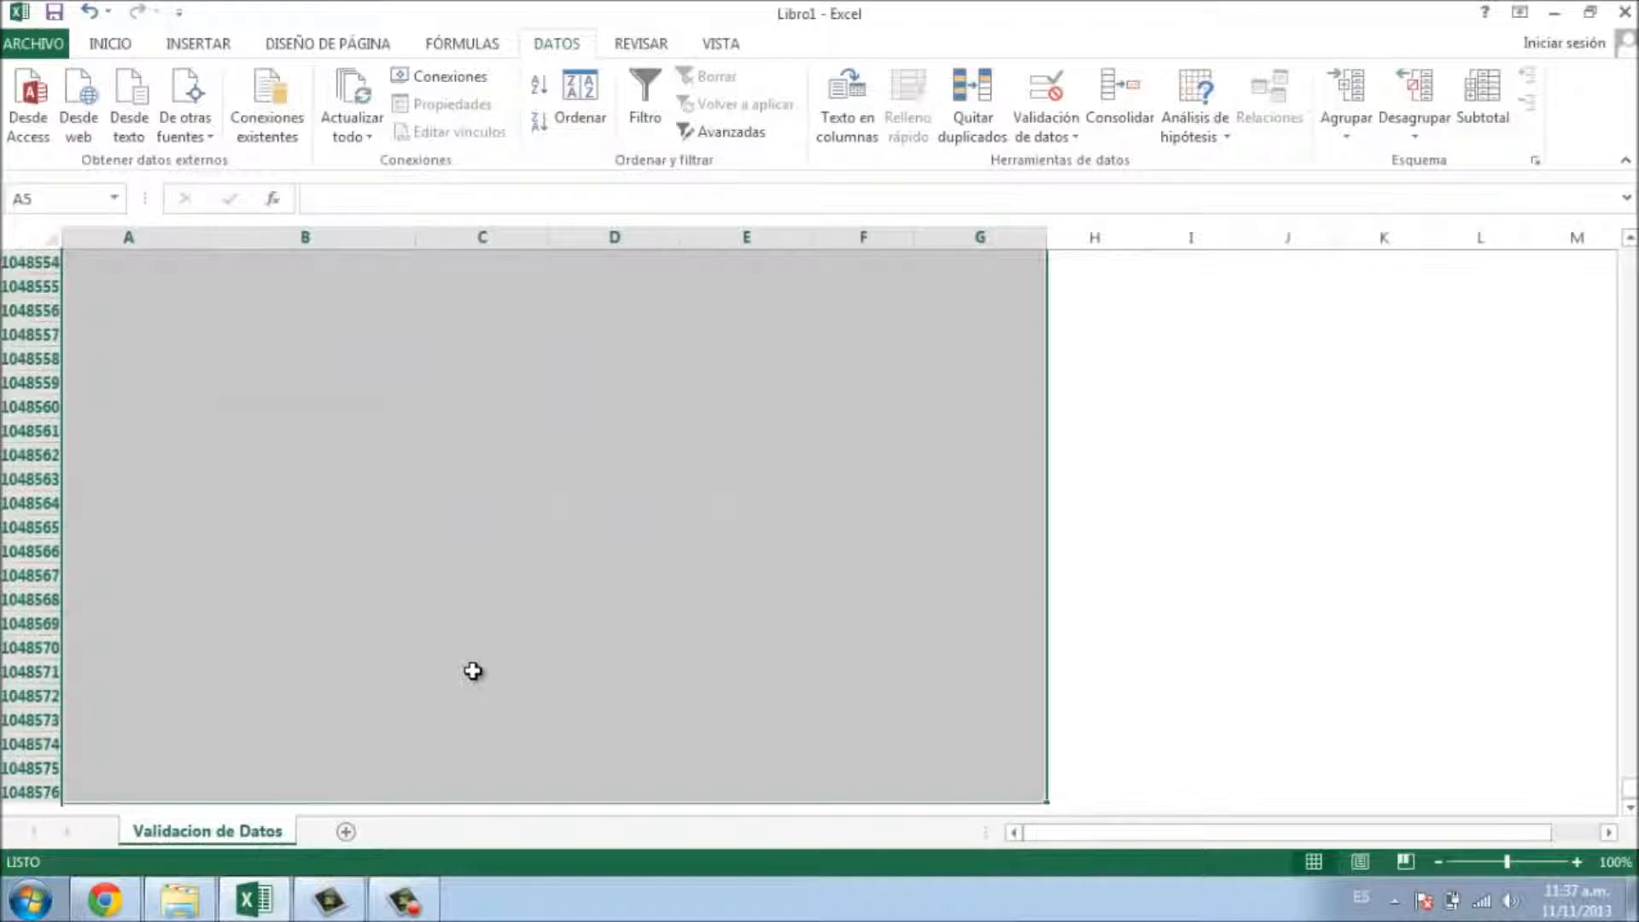
{"action": "scroll", "coordinate": [473, 670], "scroll_direction": "down", "scroll_amount": 3}
{"action": "scroll", "coordinate": [211, 608], "scroll_direction": "up", "scroll_amount": 2}
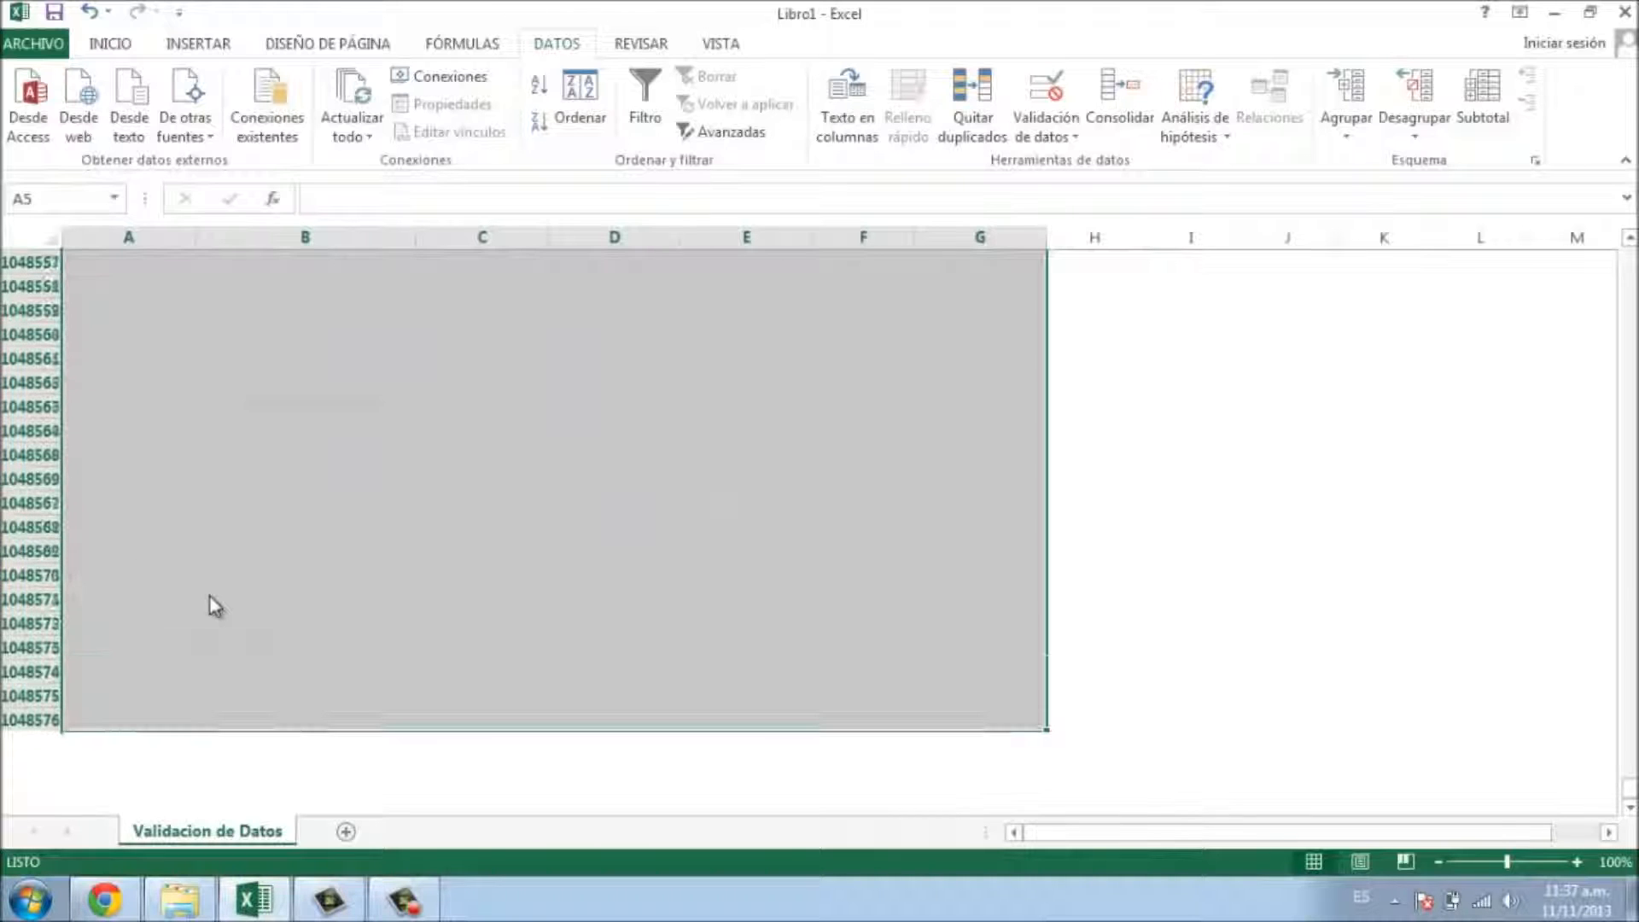
{"action": "key", "text": "ctrl+shift+Up"}
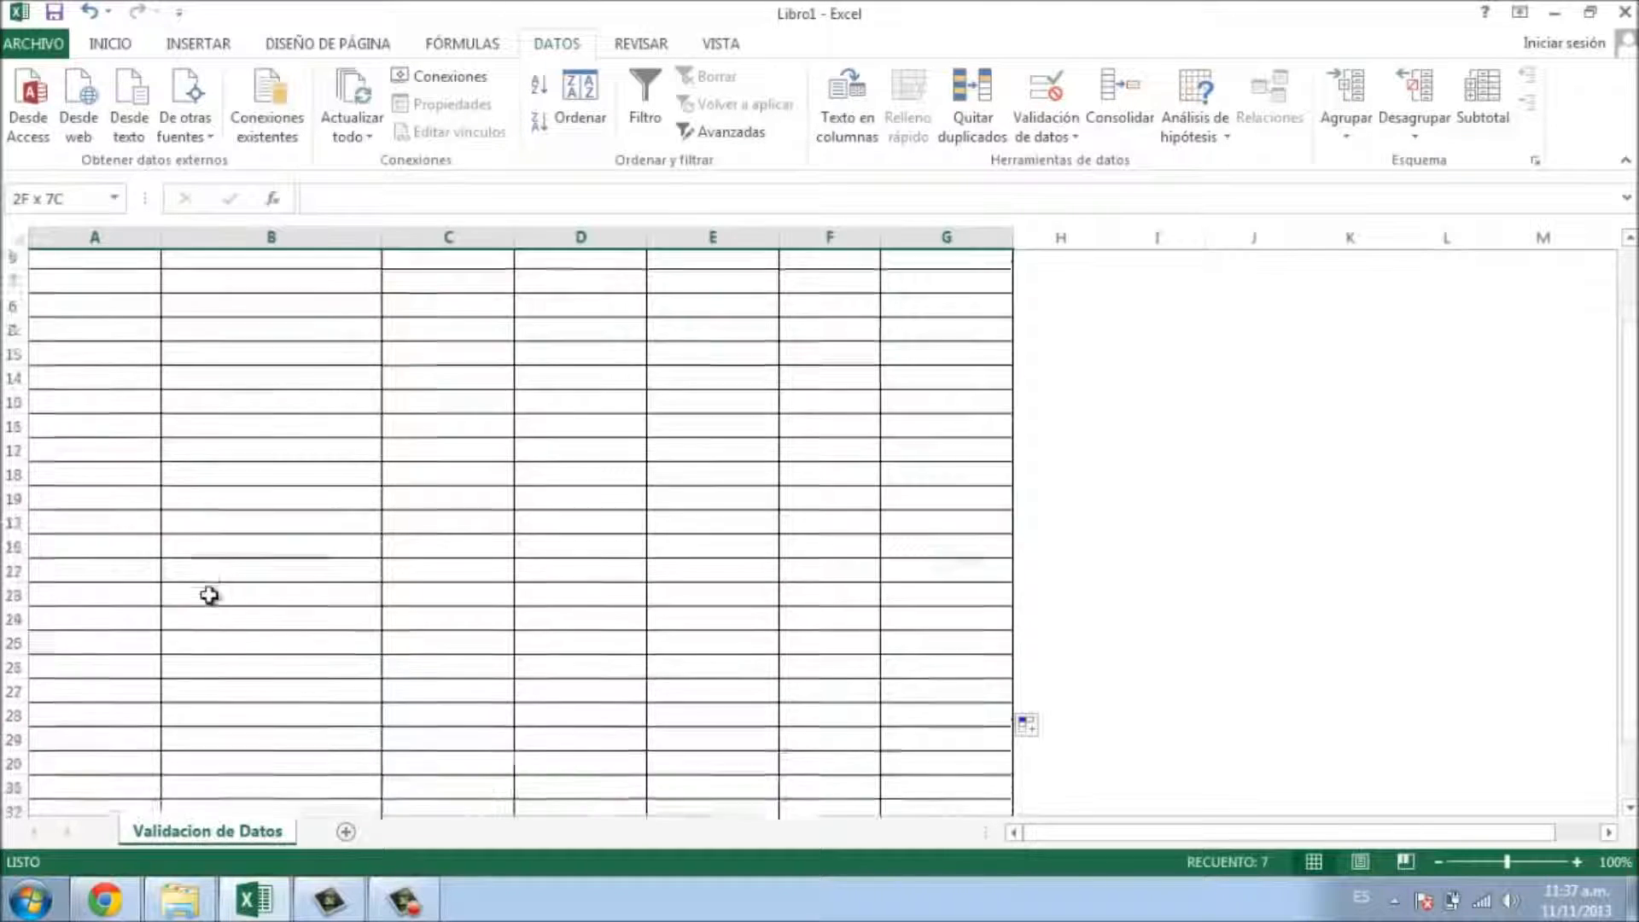
{"action": "scroll", "coordinate": [210, 595], "scroll_direction": "down", "scroll_amount": 4}
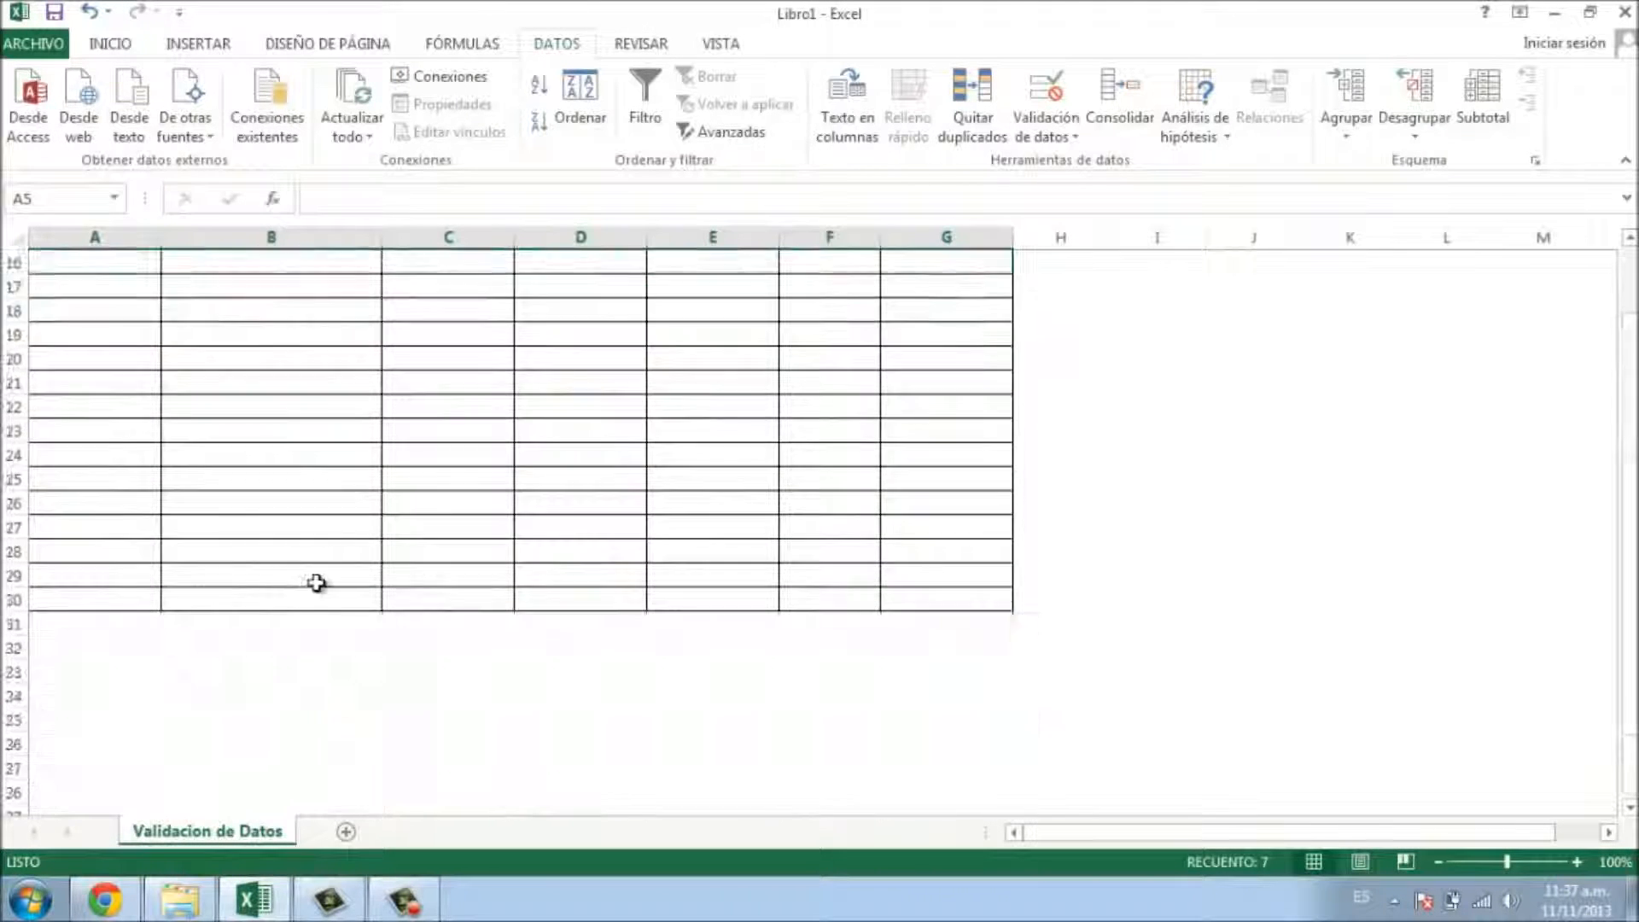
{"action": "left_click", "coordinate": [94, 601]}
{"action": "scroll", "coordinate": [145, 495], "scroll_direction": "up", "scroll_amount": 5}
- Enter 1 and 2 in A5:A6 and fill the CEDULA column down to 26 at A30
{"action": "left_click", "coordinate": [136, 365]}
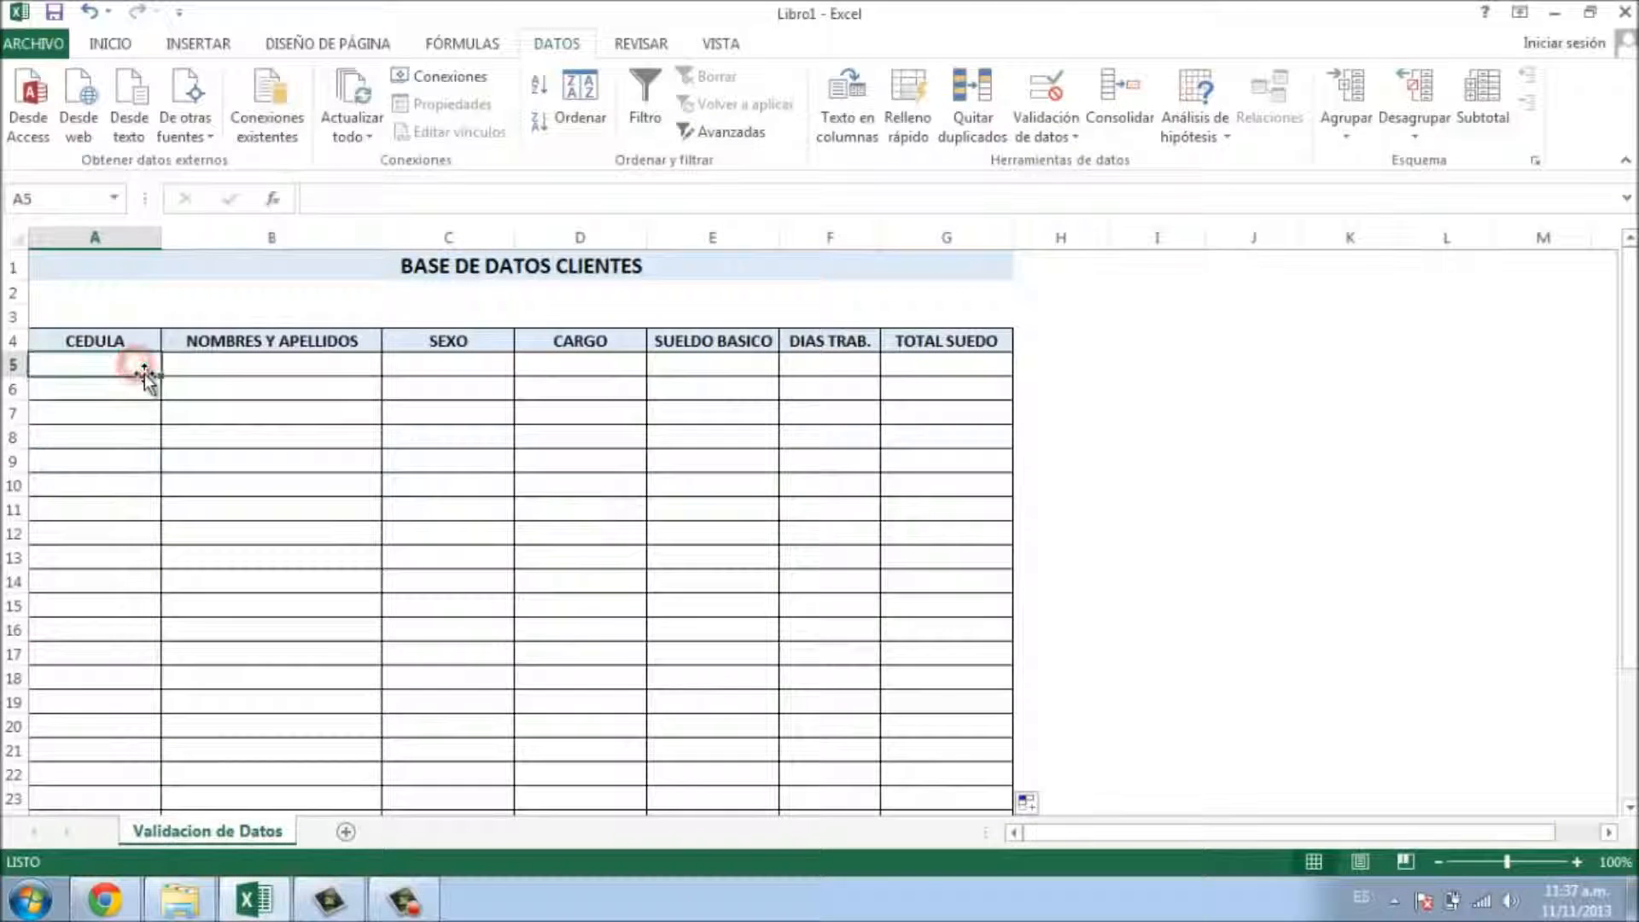
{"action": "type", "text": "1"}
{"action": "key", "text": "Return"}
{"action": "type", "text": "2"}
{"action": "key", "text": "Return"}
{"action": "left_click_drag", "start_coordinate": [139, 369], "coordinate": [155, 766]}
- Select the table from A5 downward and narrow the selection to the CEDULA column
{"action": "scroll", "coordinate": [194, 443], "scroll_direction": "up", "scroll_amount": 3}
{"action": "left_click", "coordinate": [145, 373]}
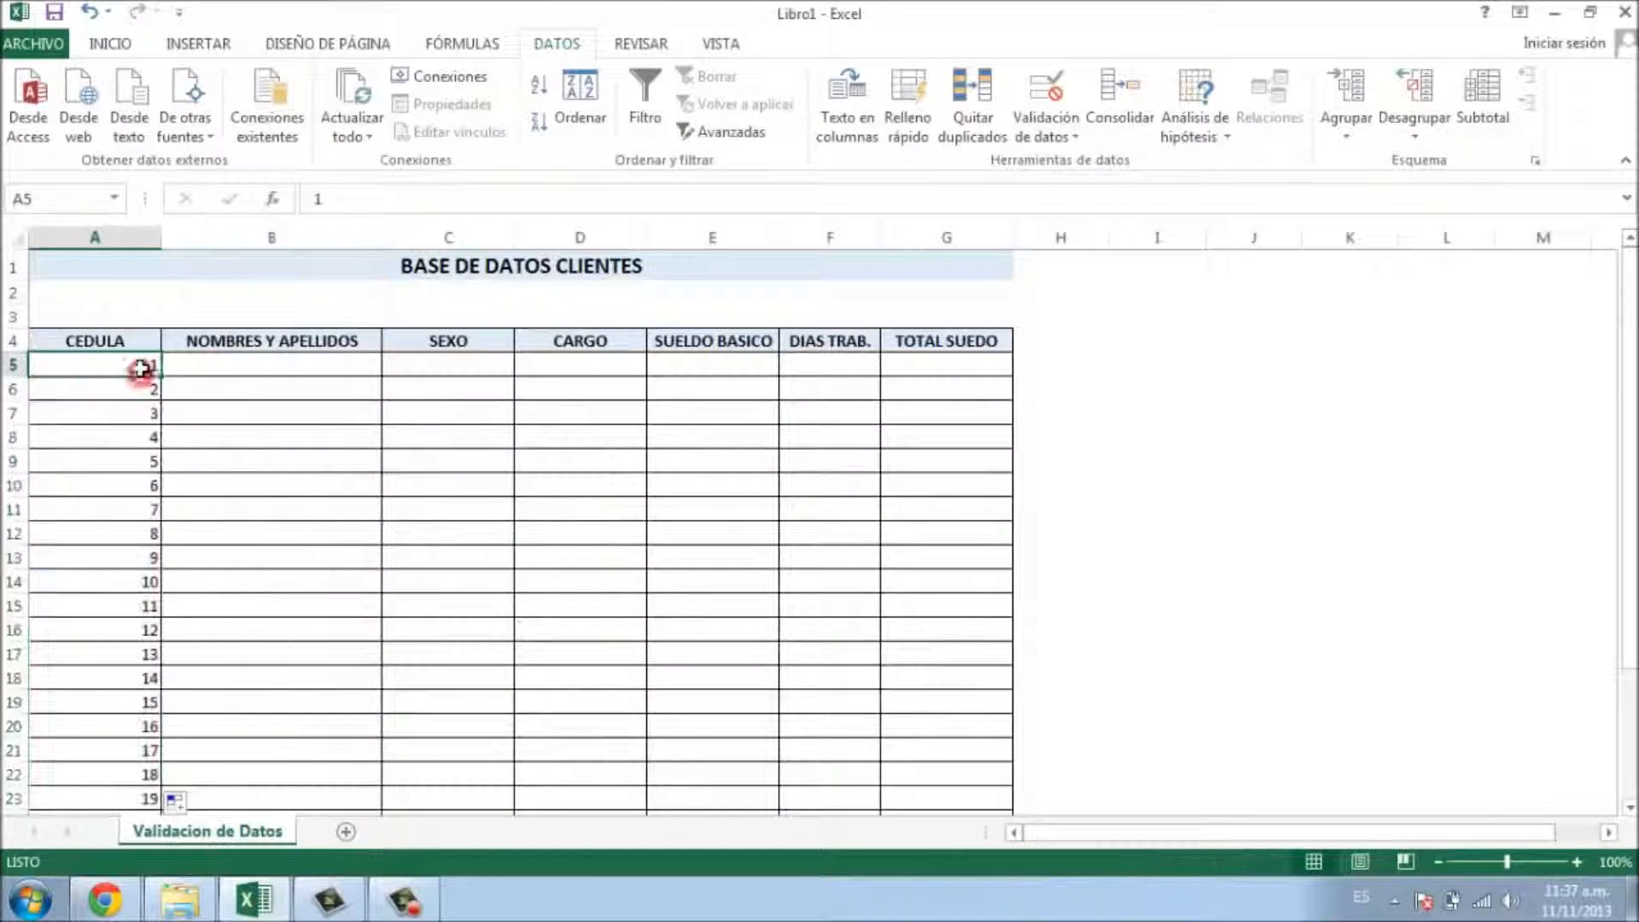
{"action": "key", "text": "shift+Right"}
{"action": "key", "text": "shift+Right"}
{"action": "key", "text": "shift+Right"}
{"action": "key", "text": "shift+Right"}
{"action": "key", "text": "shift+Right"}
{"action": "key", "text": "shift+Right"}
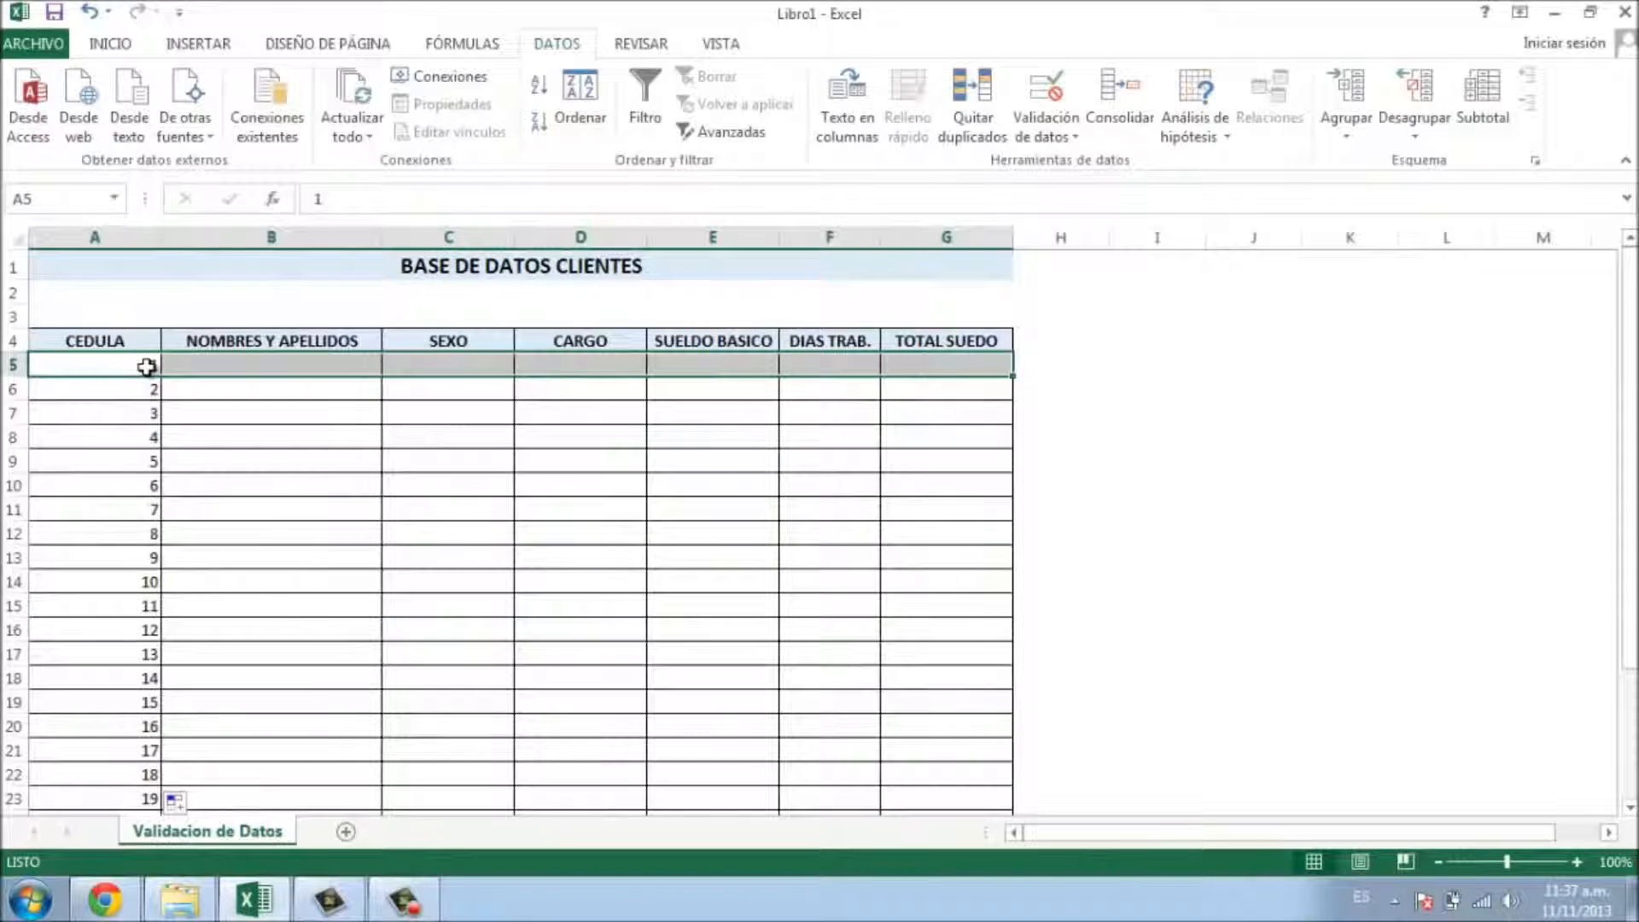
{"action": "key", "text": "ctrl+shift+Down"}
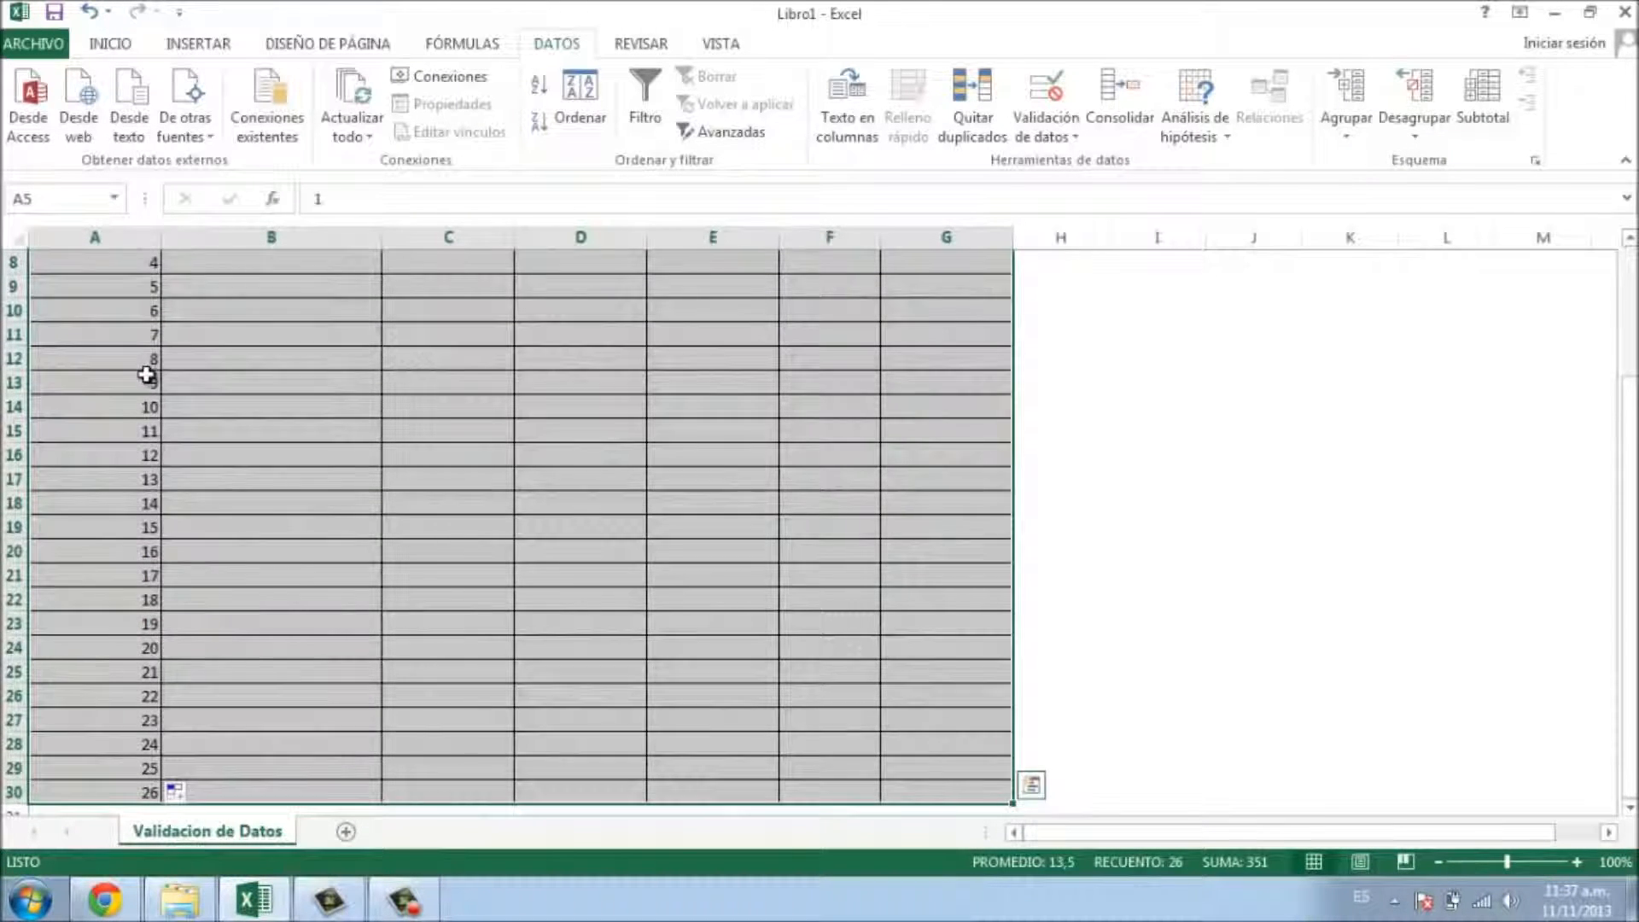
{"action": "scroll", "coordinate": [187, 648], "scroll_direction": "down", "scroll_amount": 2}
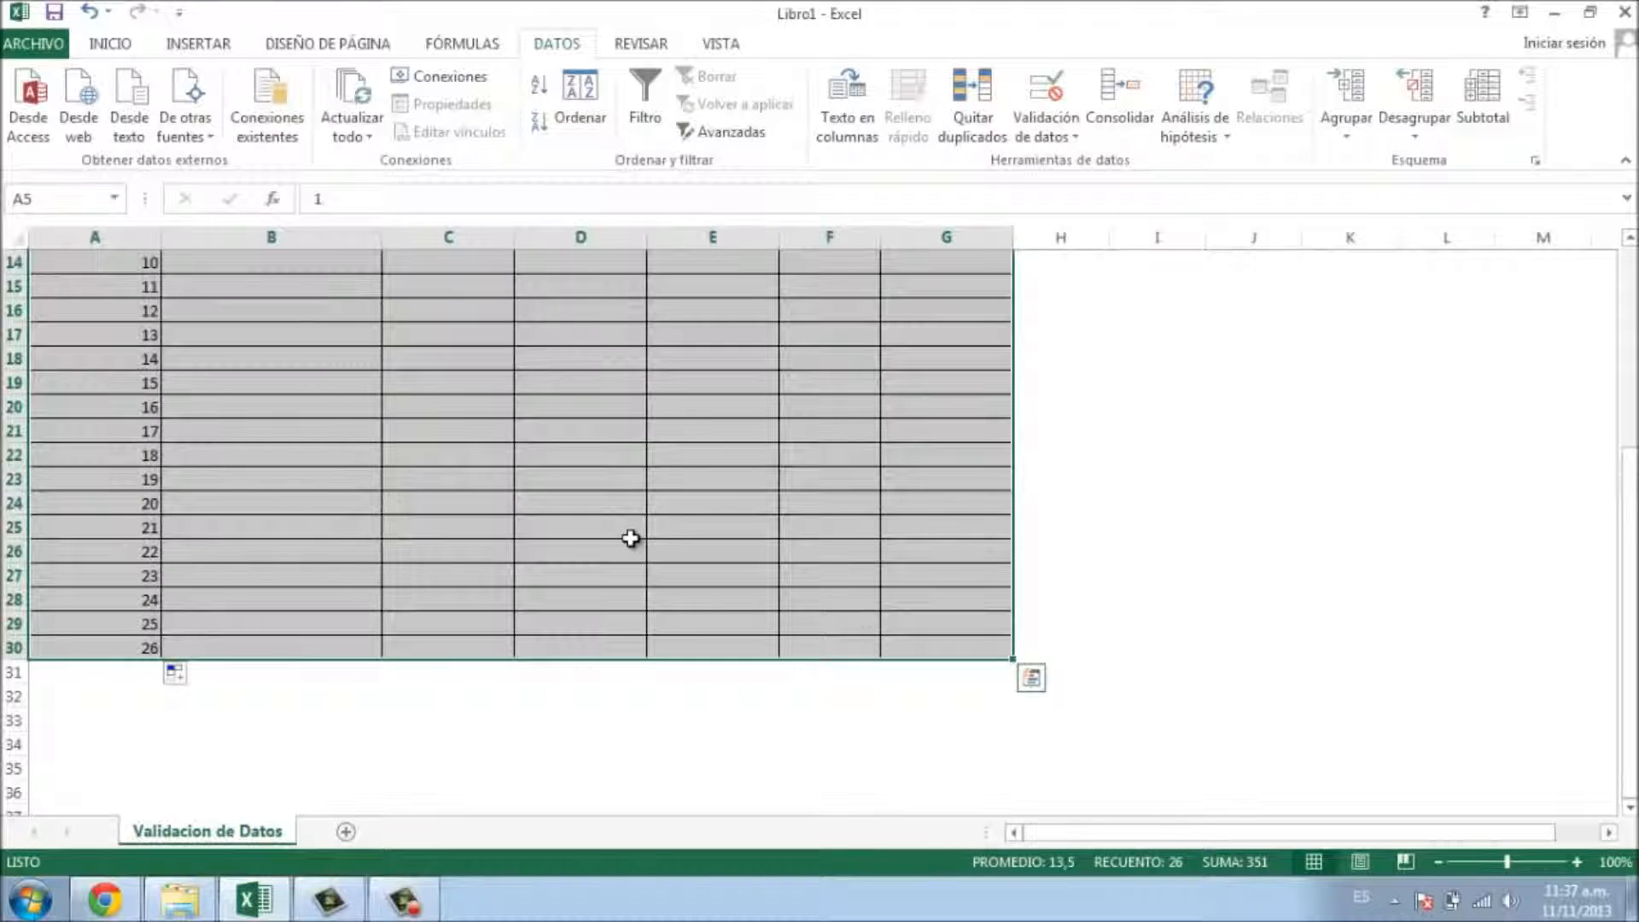
{"action": "key", "text": "ctrl+shift+Down"}
{"action": "key", "text": "ctrl+shift+Left"}
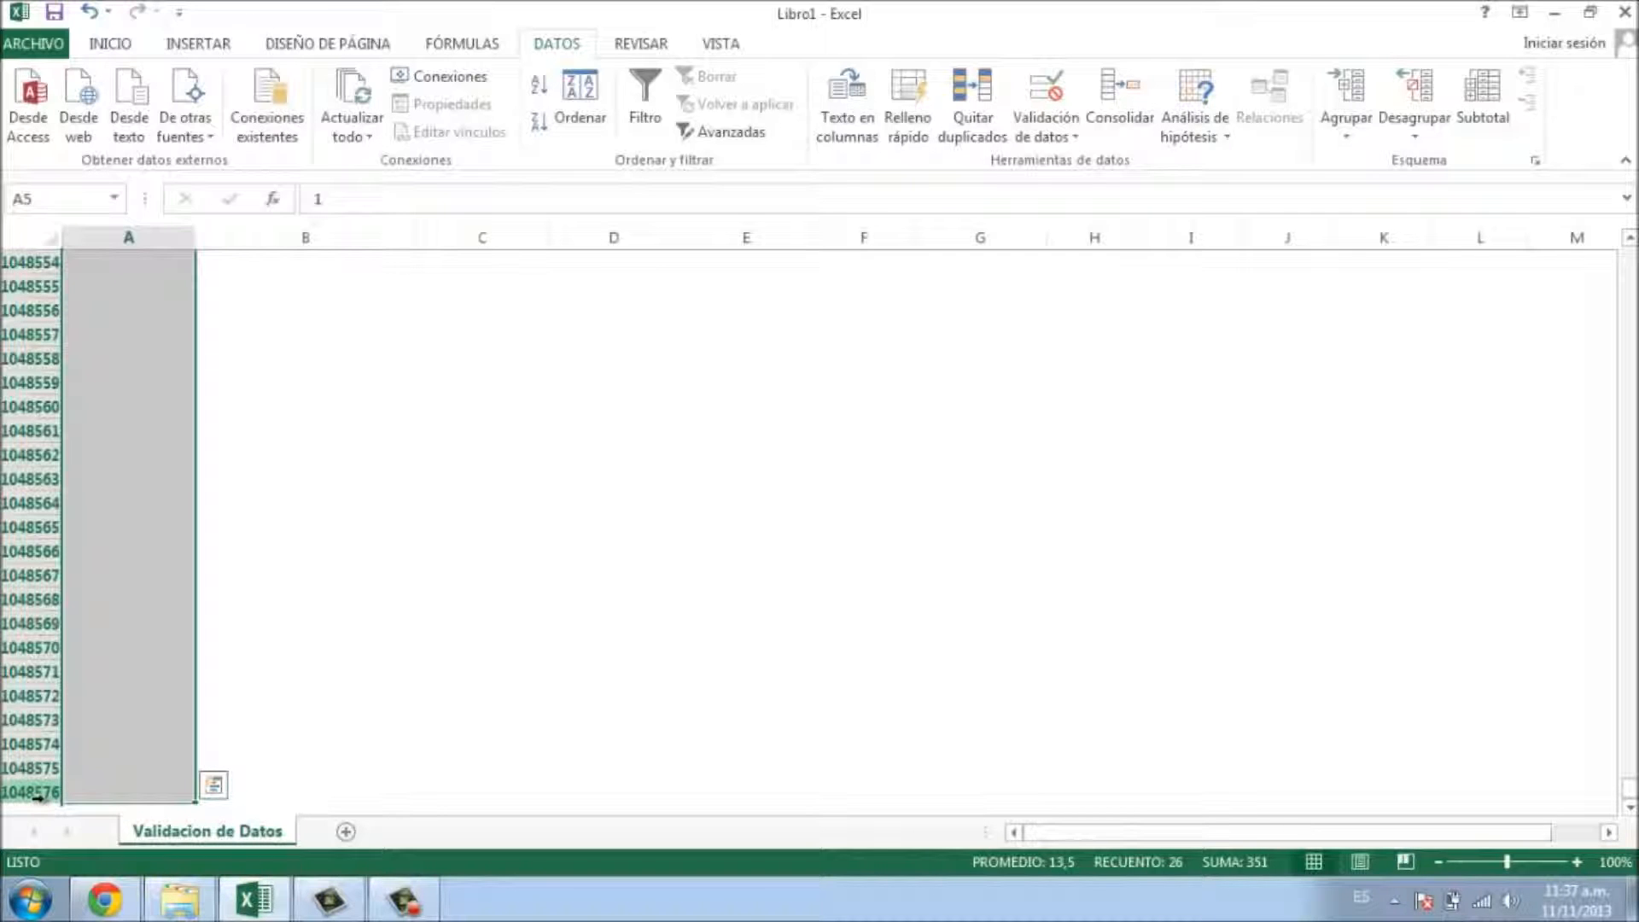
{"action": "left_click", "coordinate": [274, 695]}
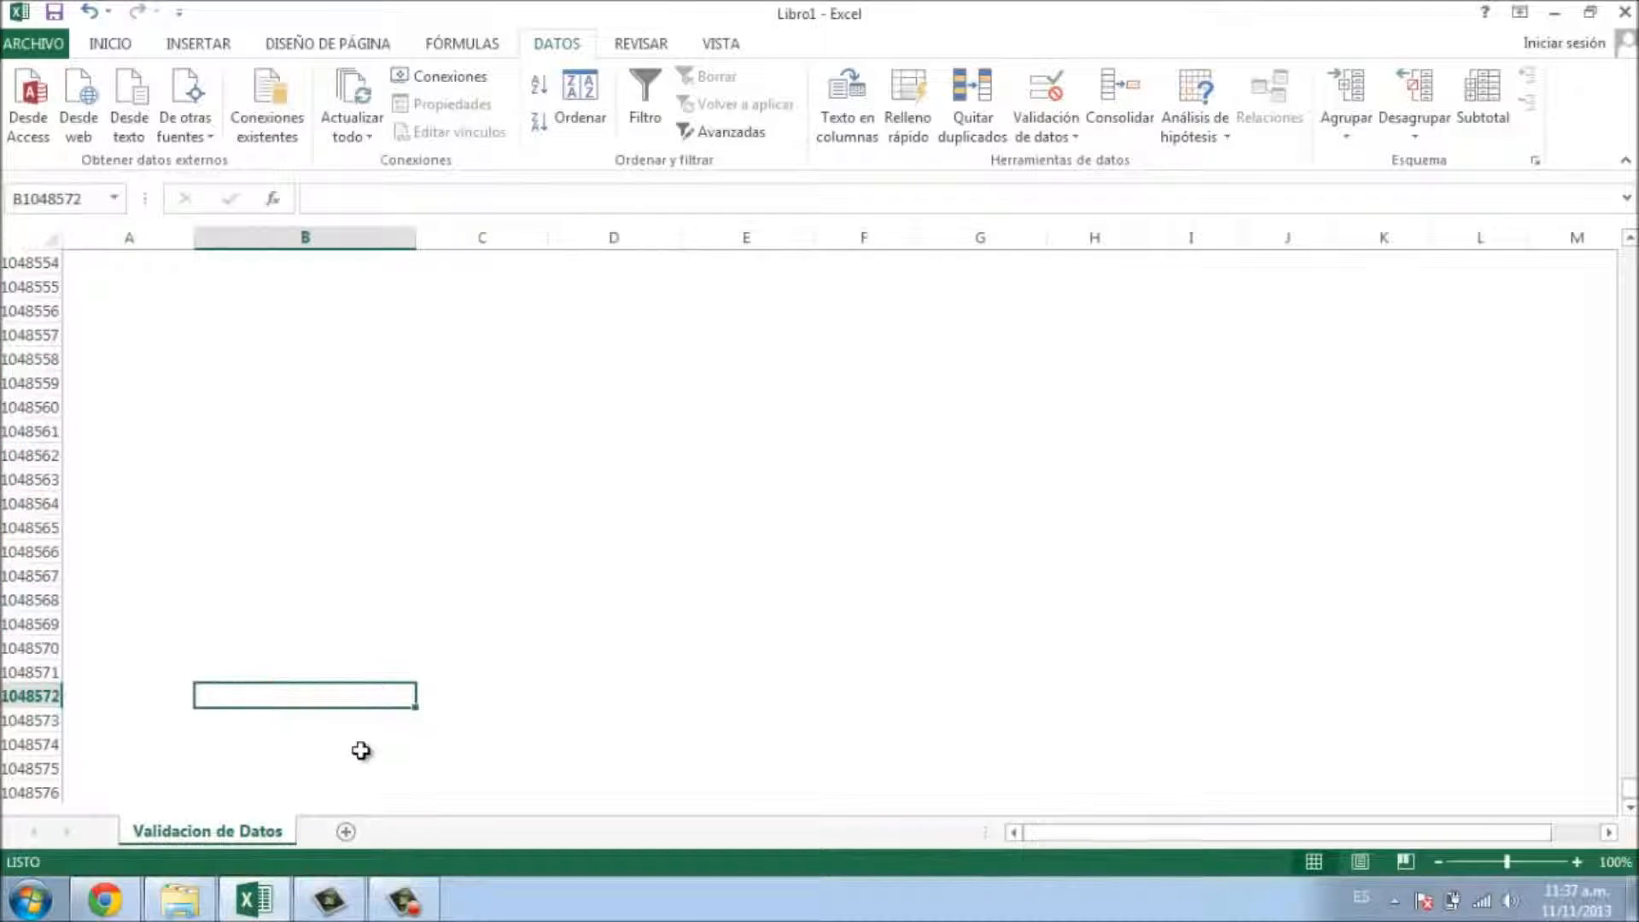
{"action": "key", "text": "ctrl+Home"}
{"action": "left_click", "coordinate": [586, 527]}
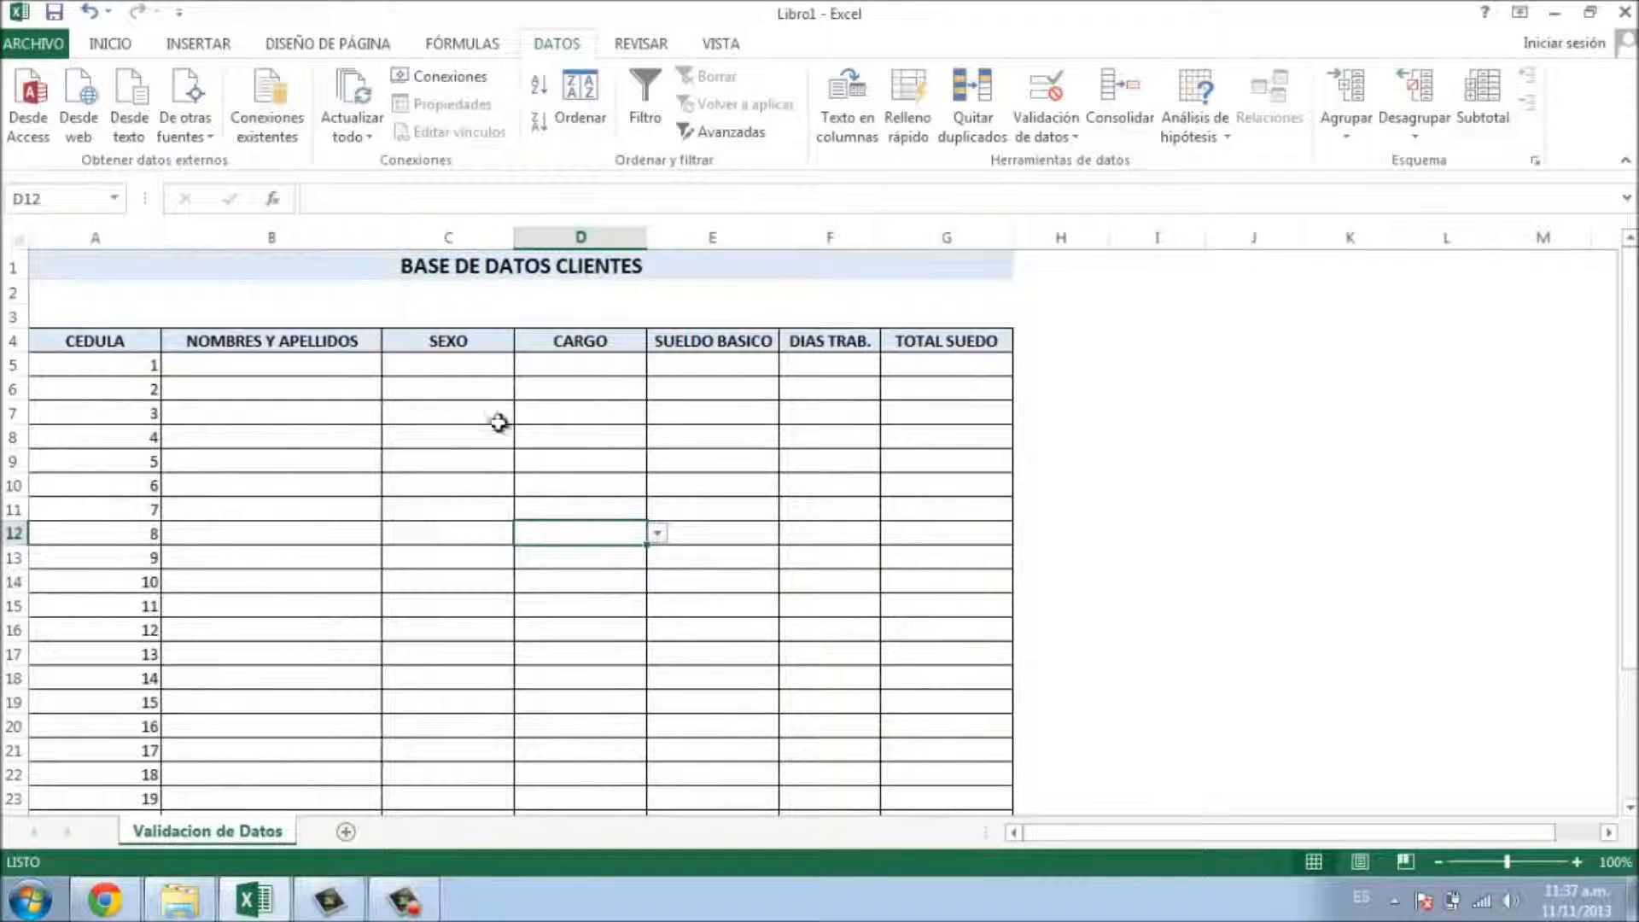
{"action": "left_click", "coordinate": [448, 374]}
{"action": "left_click", "coordinate": [608, 414]}
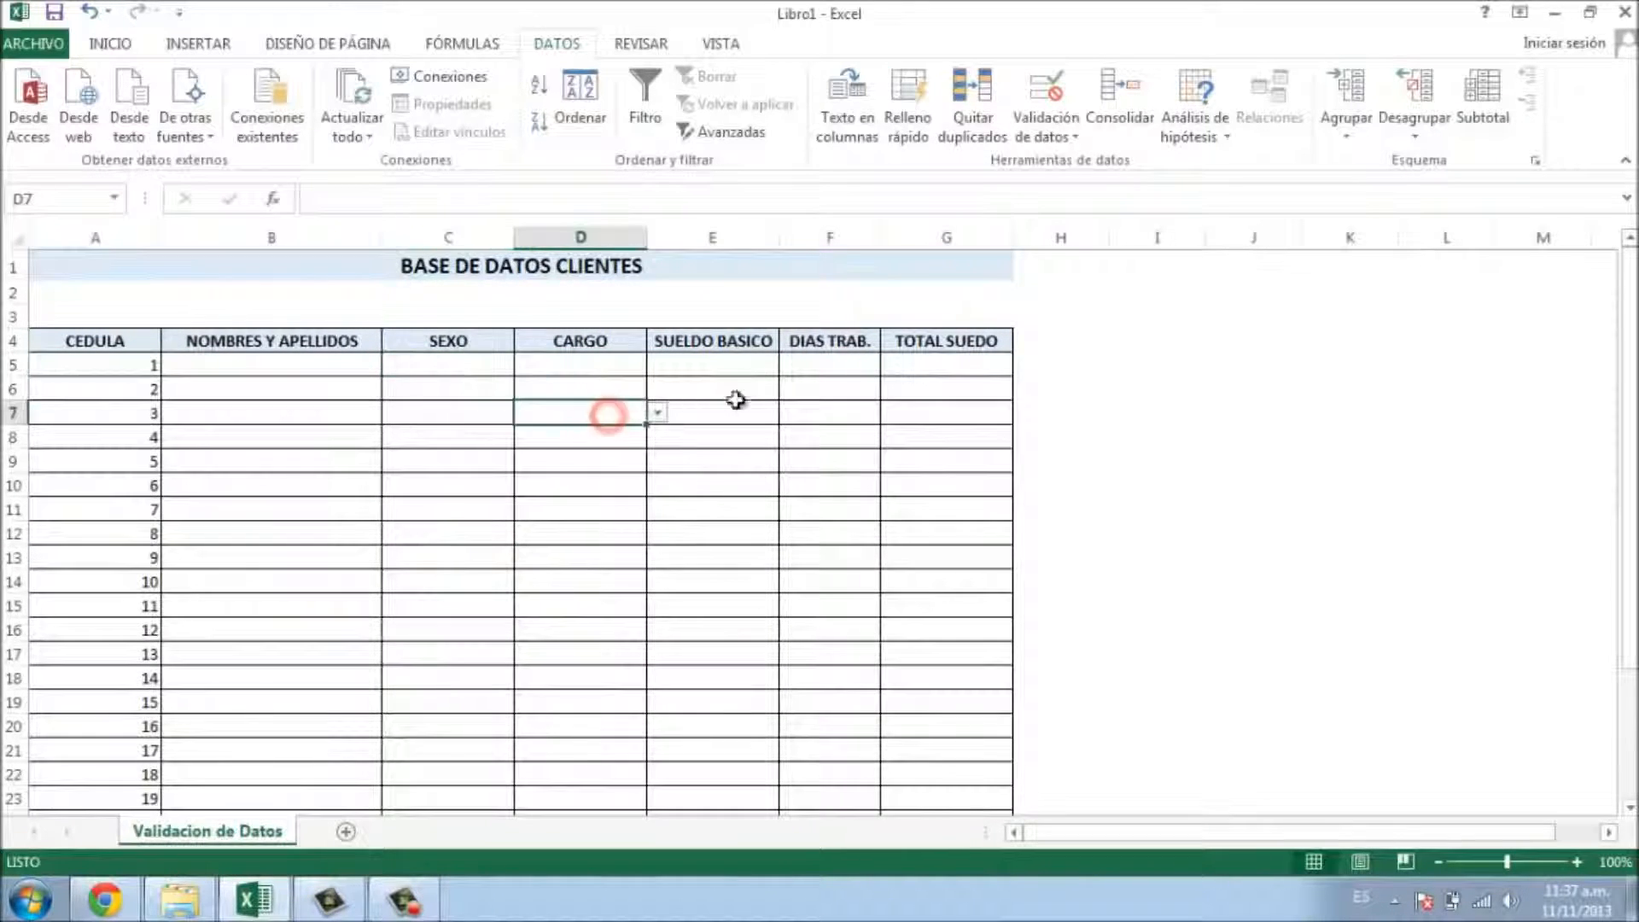
{"action": "left_click", "coordinate": [749, 381]}
{"action": "left_click", "coordinate": [611, 362]}
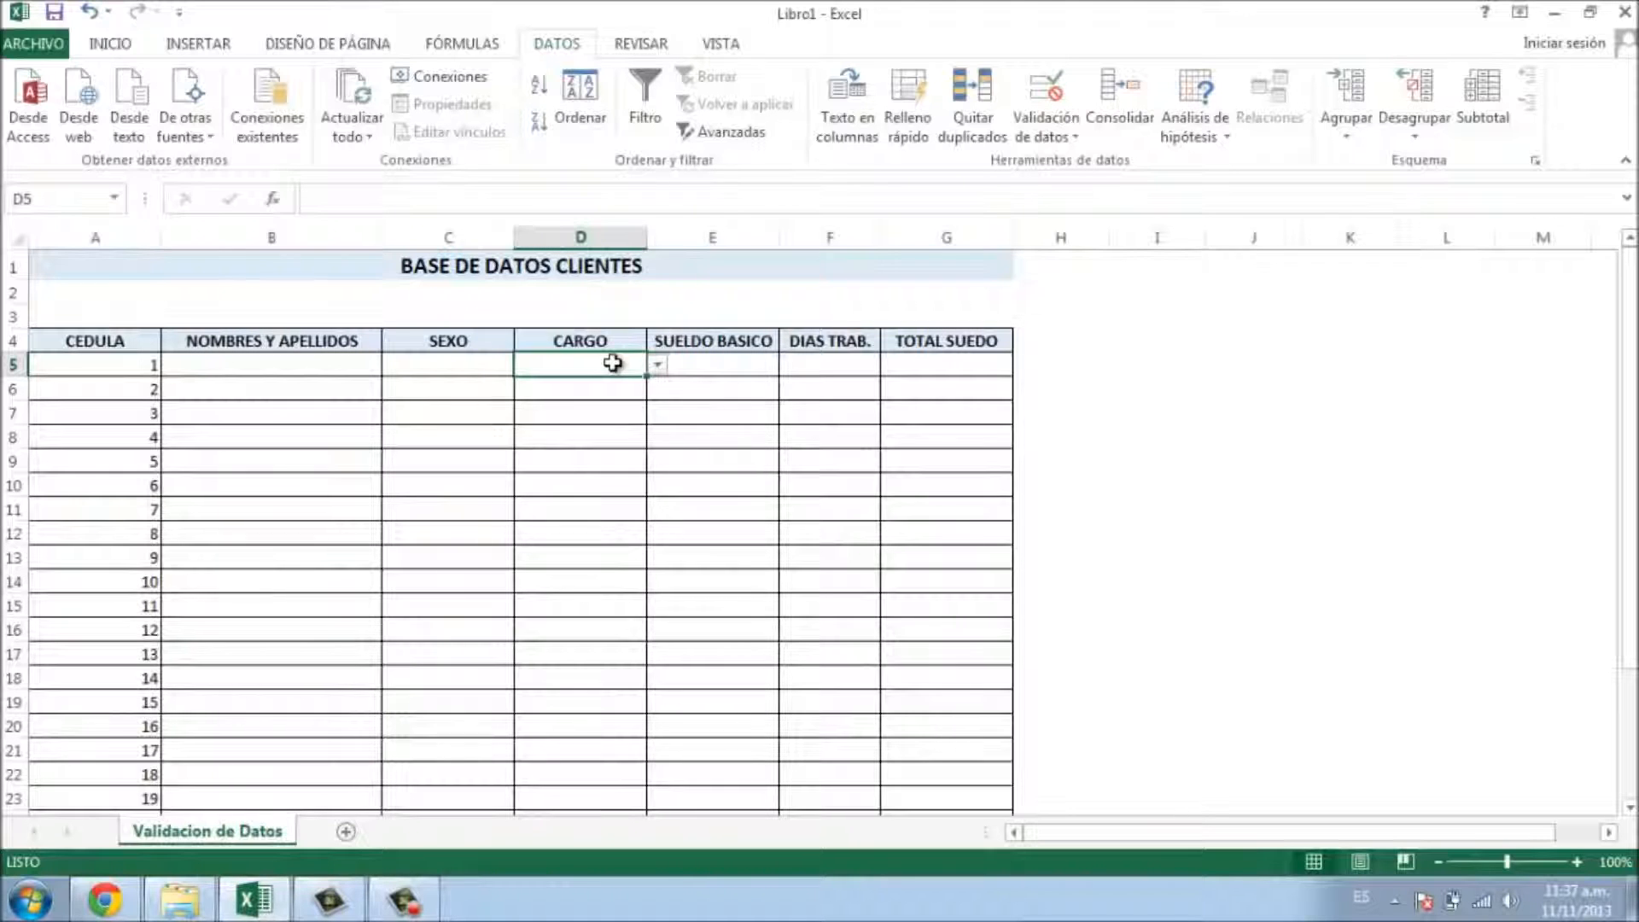
{"action": "left_click", "coordinate": [658, 364]}
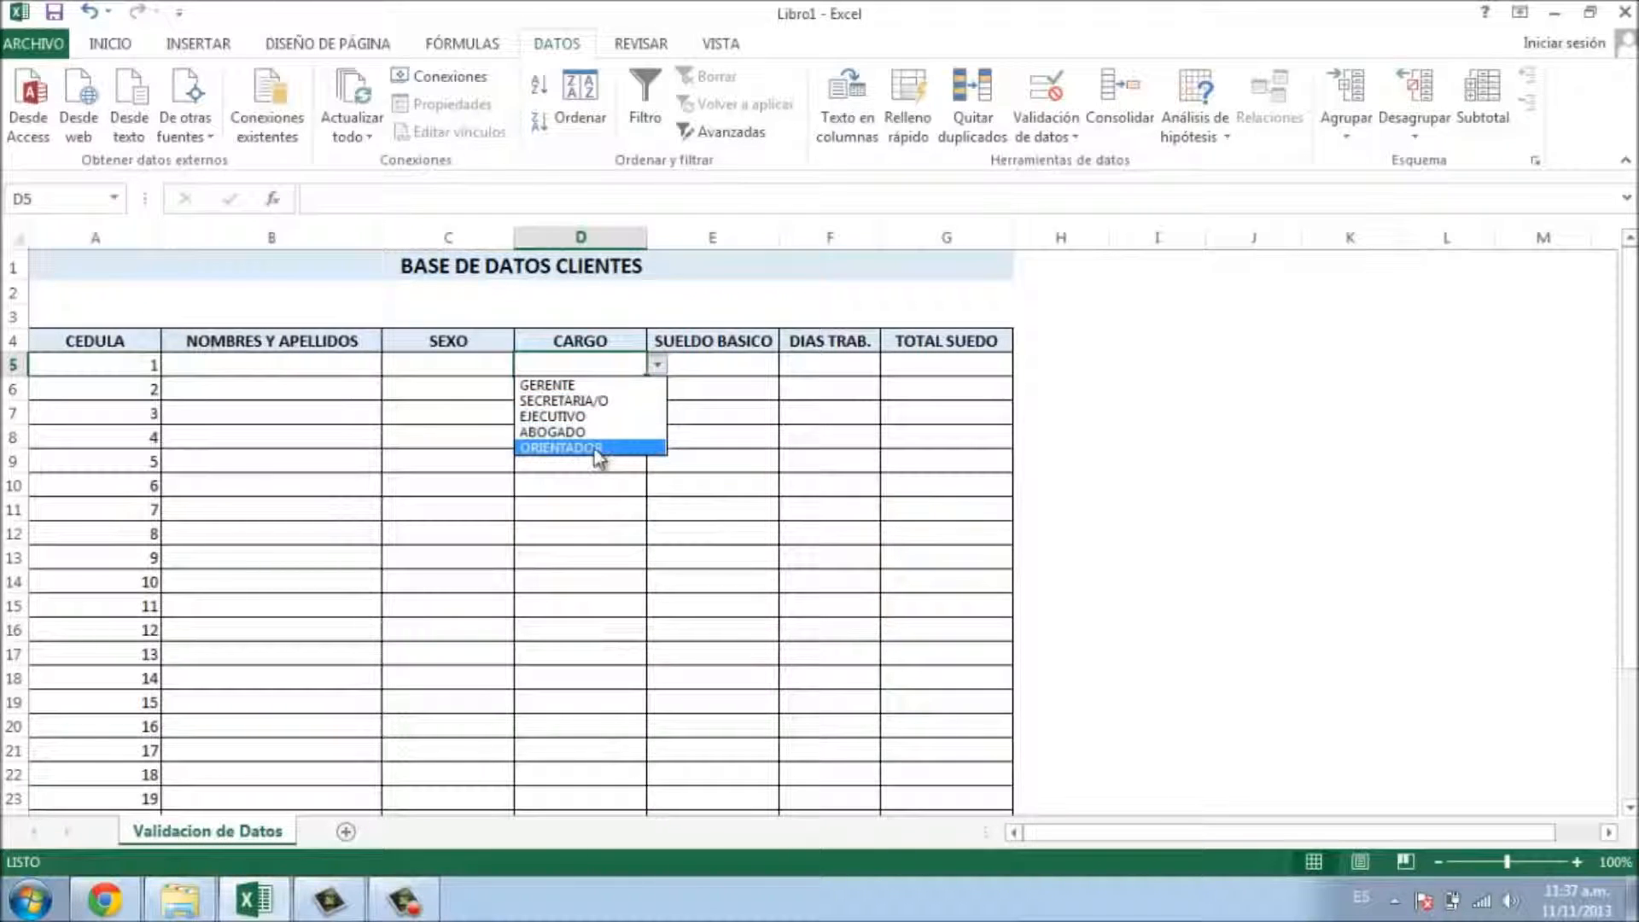
{"action": "left_click", "coordinate": [574, 359]}
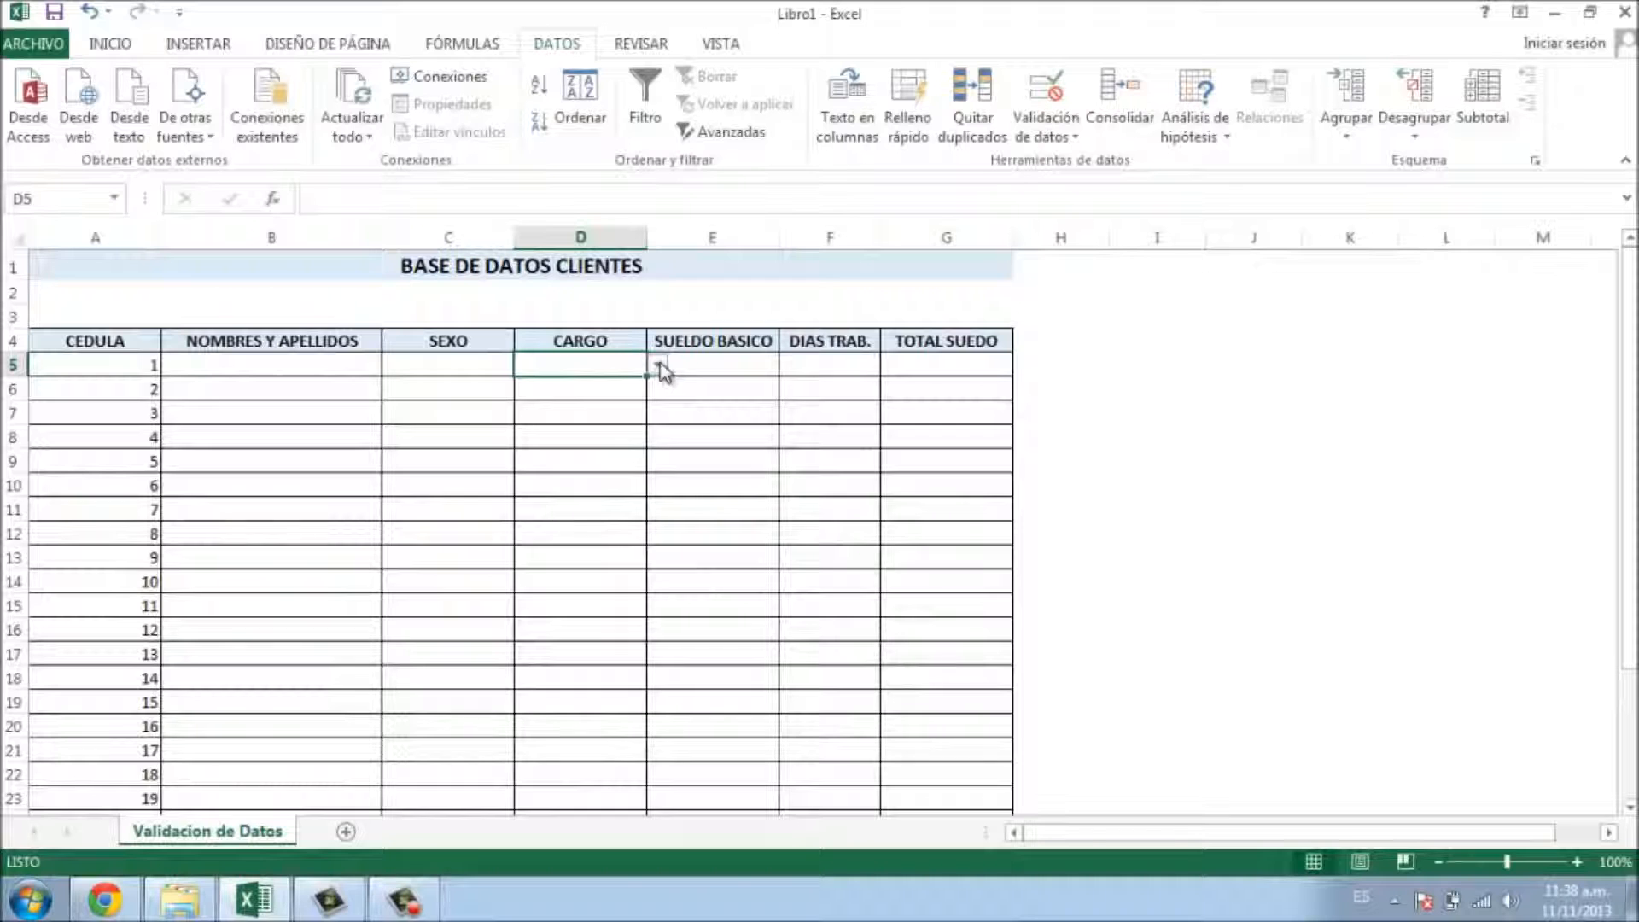
{"action": "scroll", "coordinate": [571, 501], "scroll_direction": "down", "scroll_amount": 2}
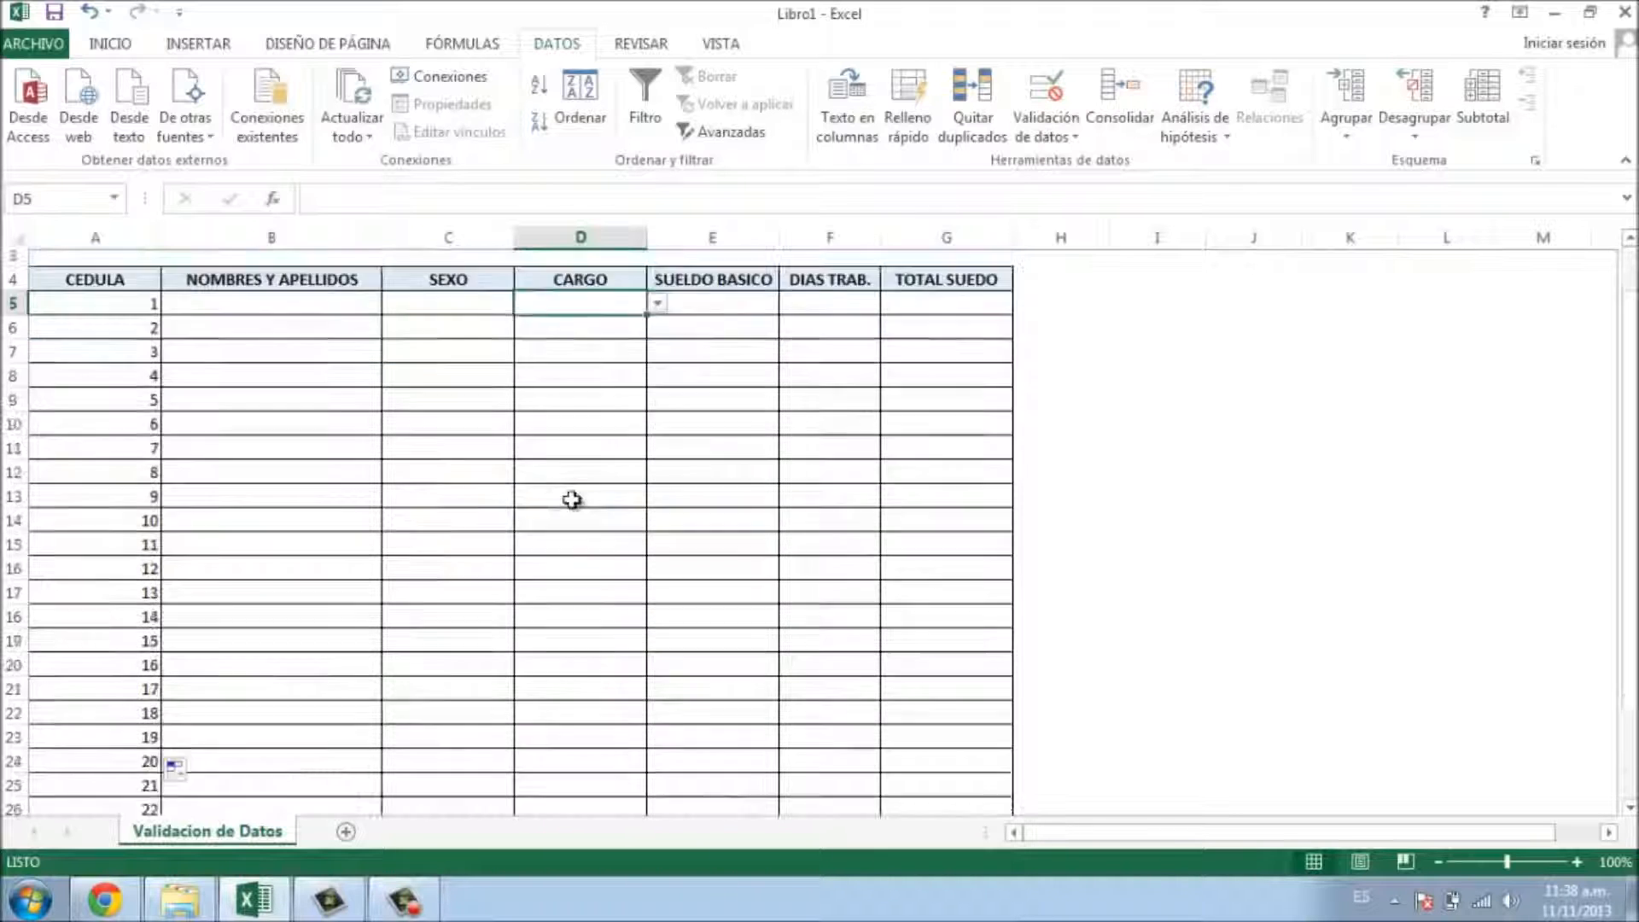
{"action": "scroll", "coordinate": [564, 483], "scroll_direction": "up", "scroll_amount": 2}
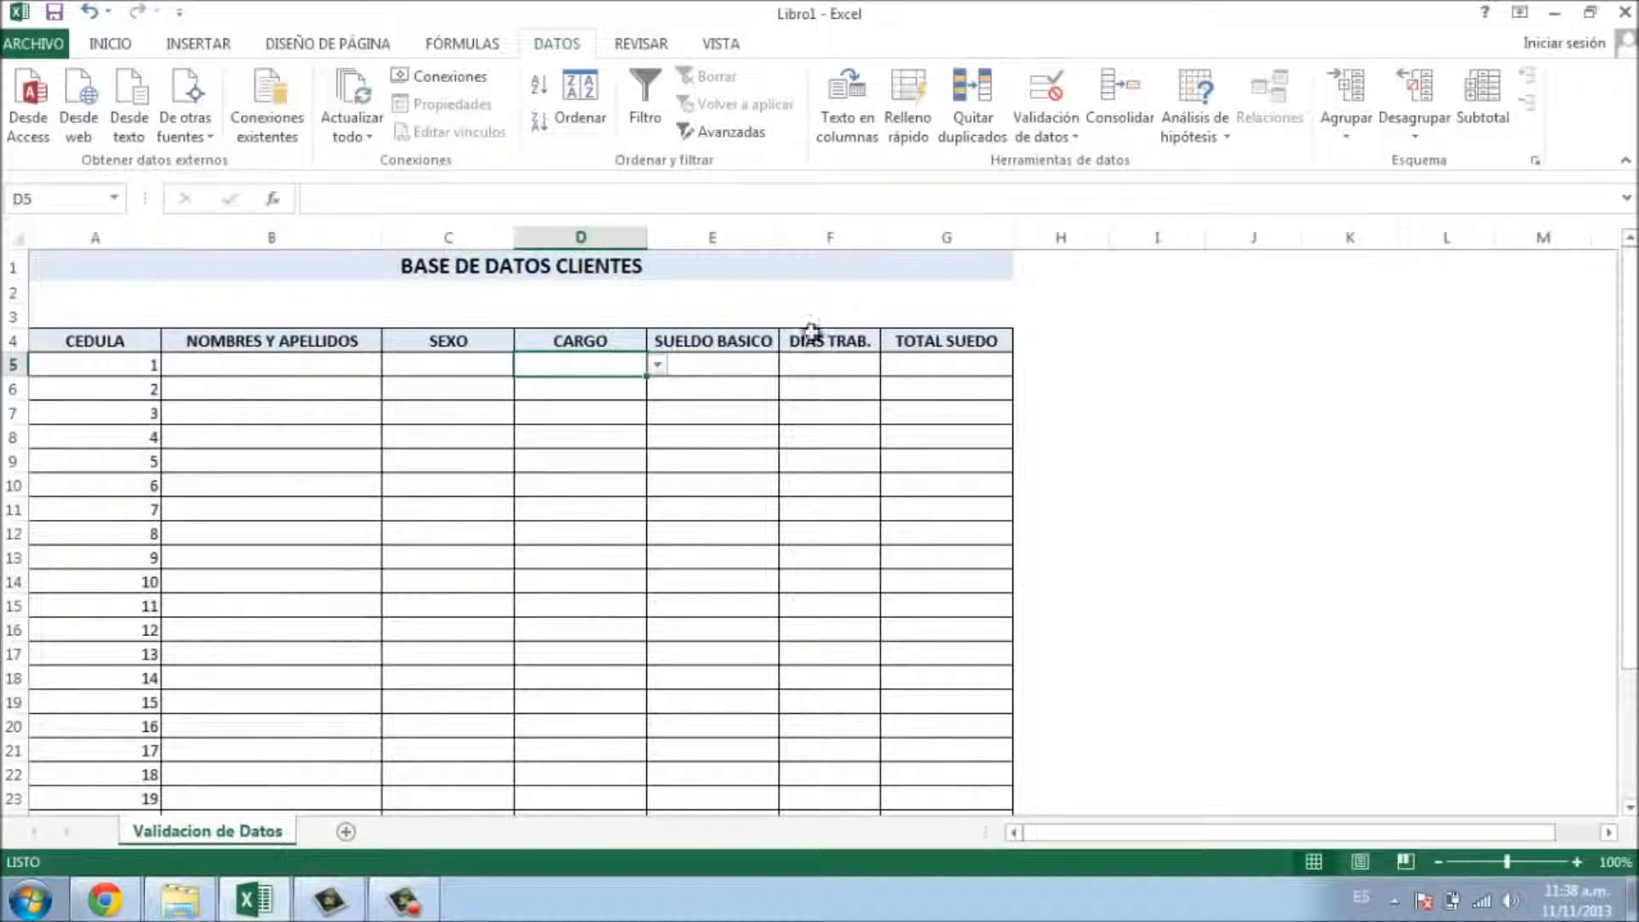